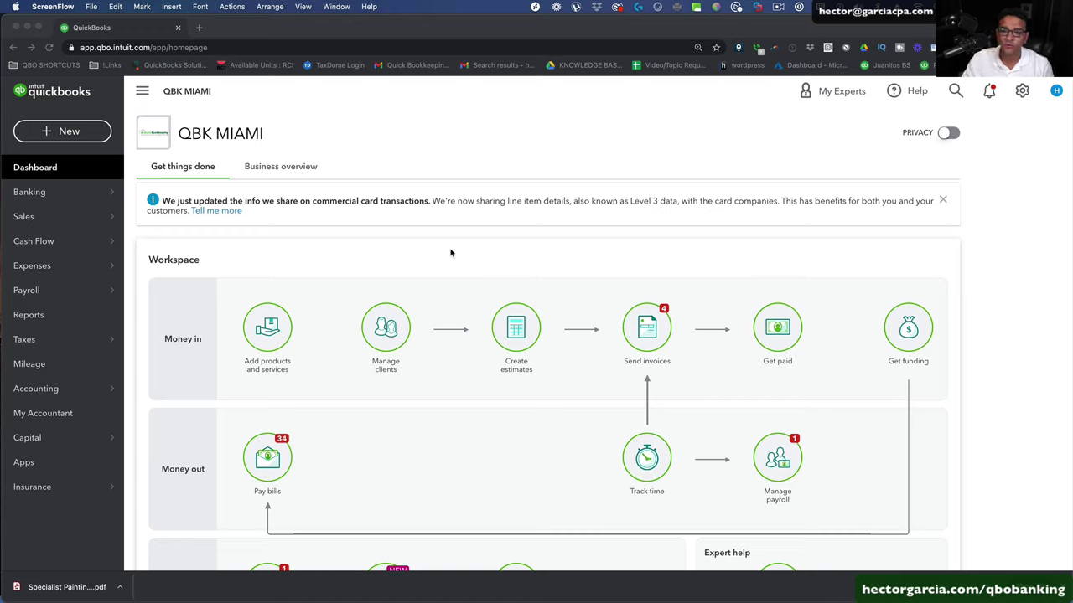
- Open the Reconcile tool for the QBK MIAMI company
click(1007, 155)
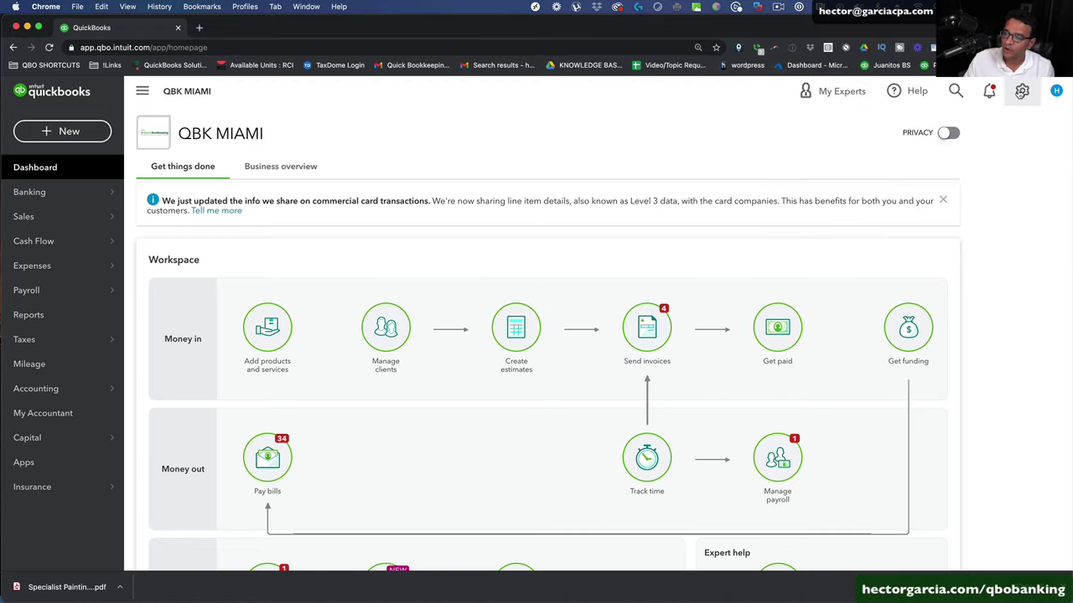
click(1021, 91)
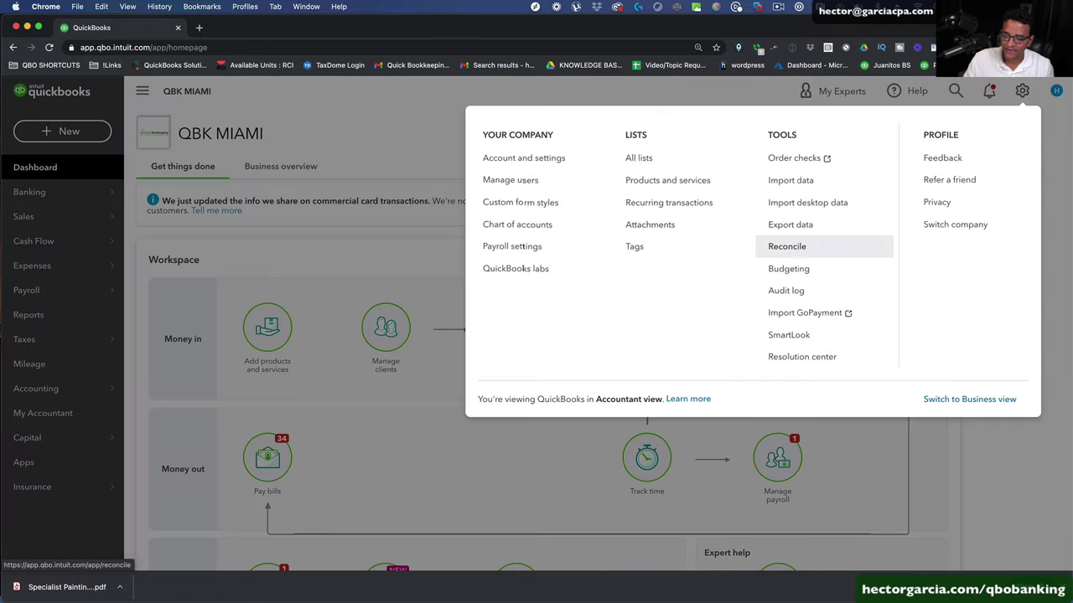
scroll(816, 249, up, 3)
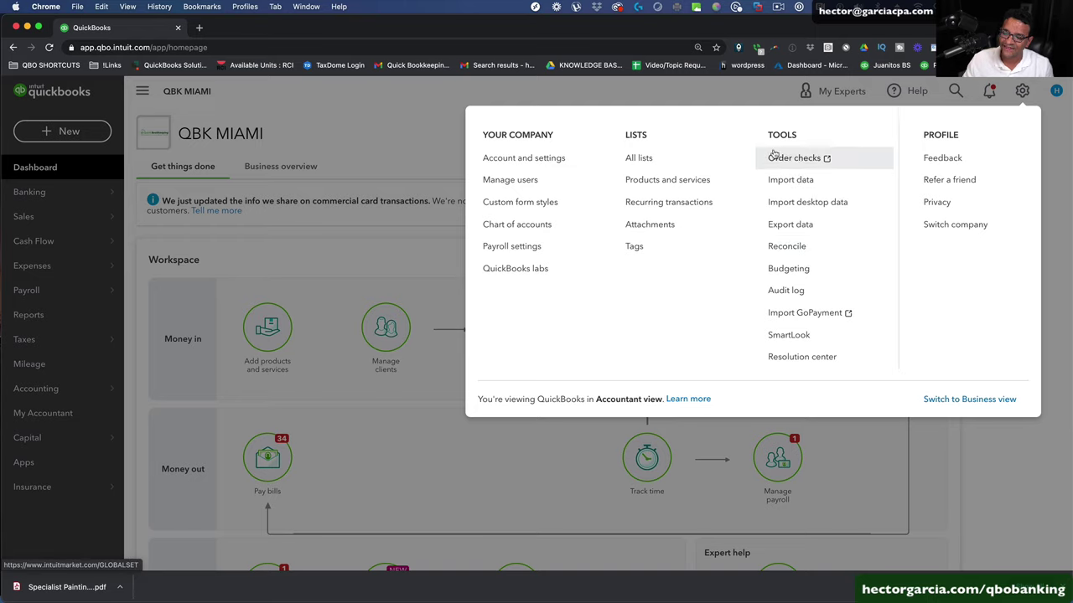
click(794, 247)
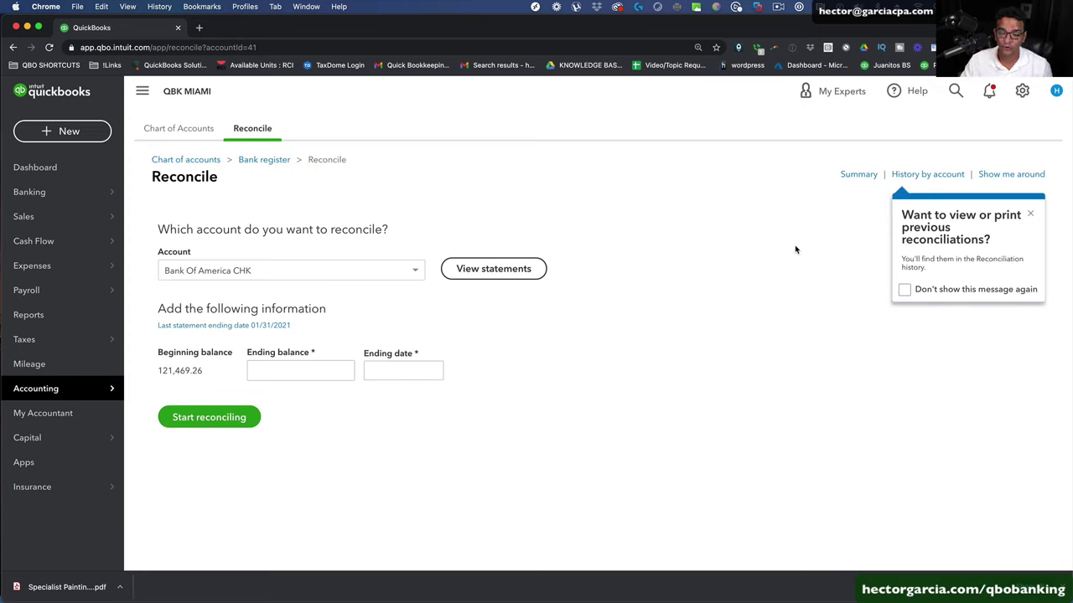
- Review the beginning balance and the last statement ending date for the Bank Of America CHK account
drag(158, 370, 194, 371)
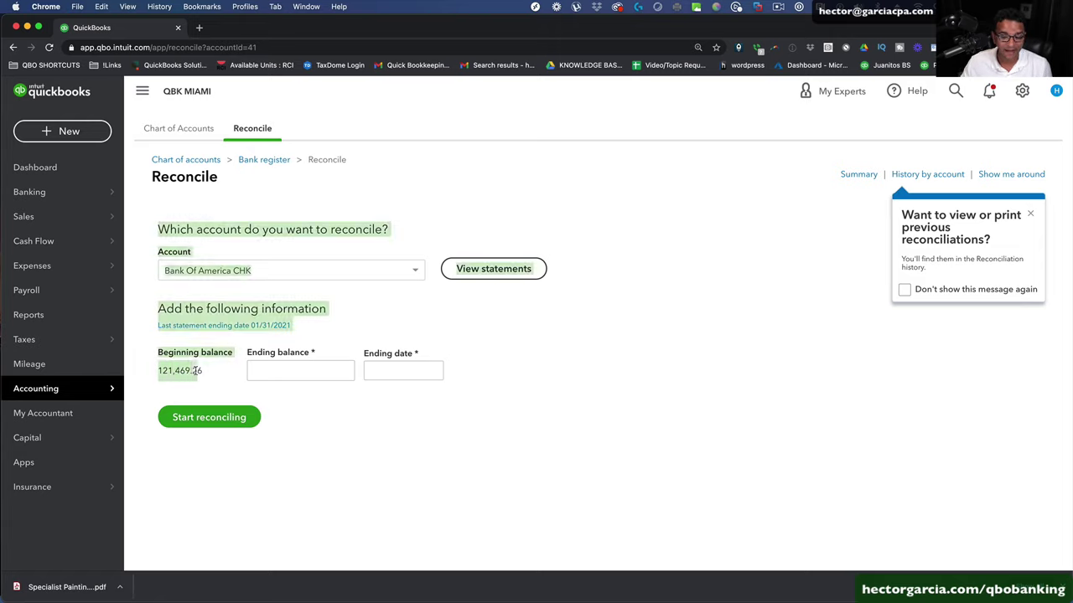
click(192, 371)
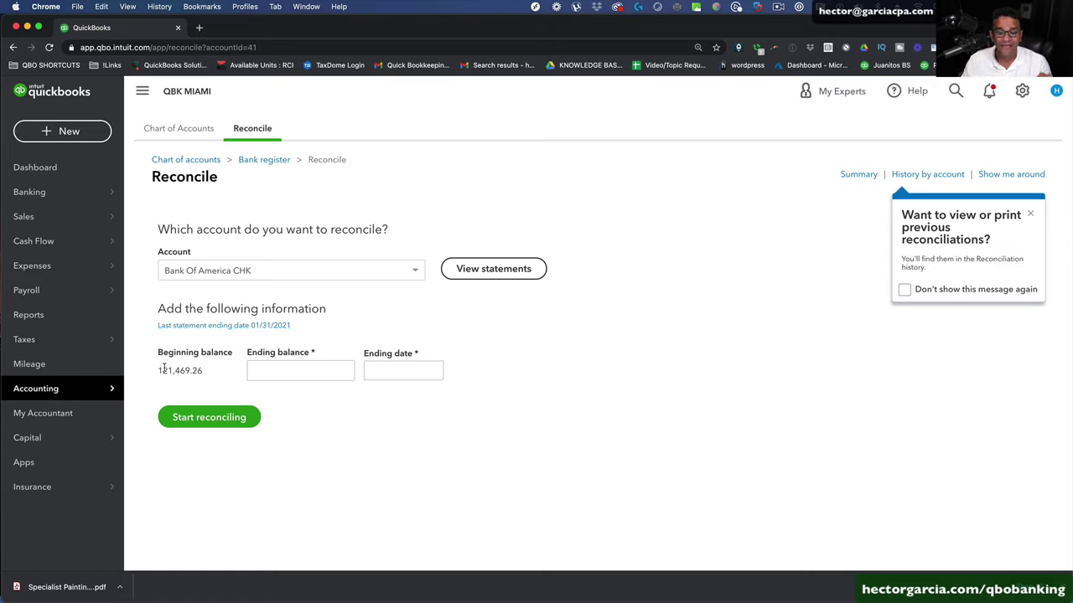
drag(158, 369, 205, 374)
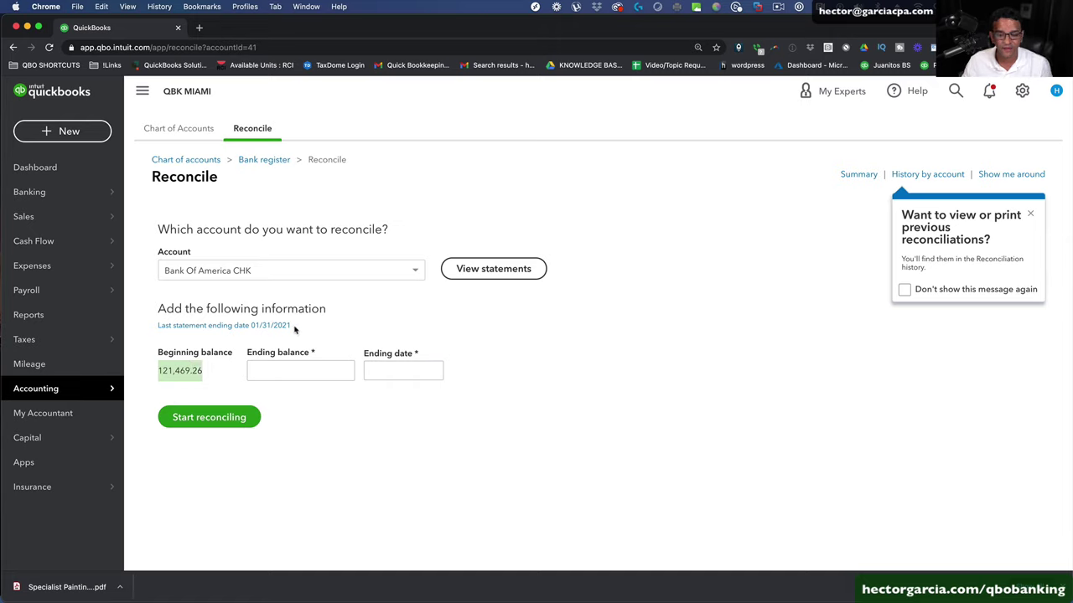
drag(294, 328, 162, 329)
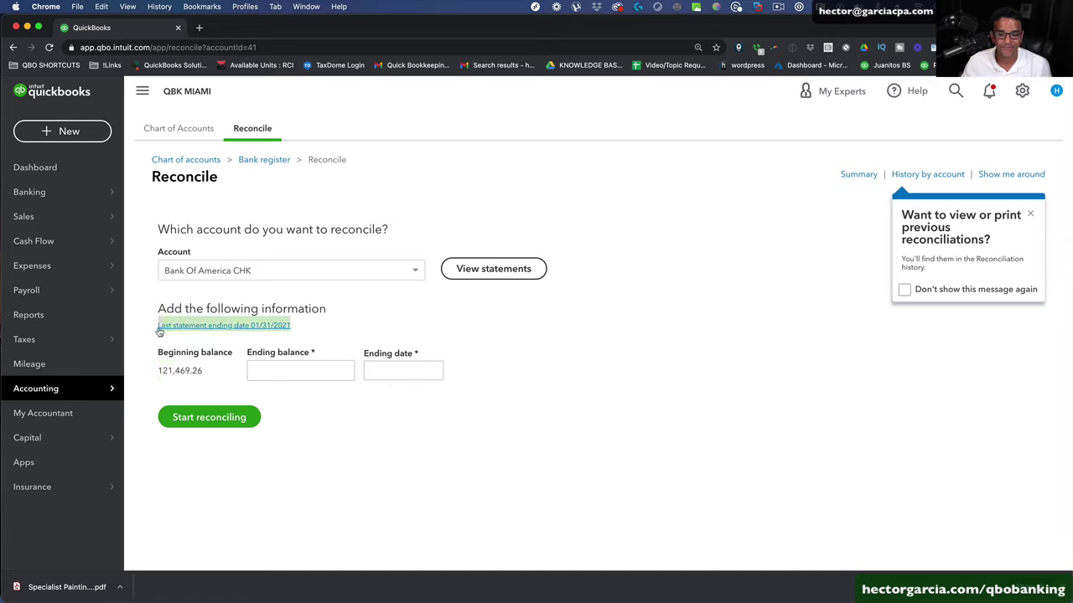
click(181, 346)
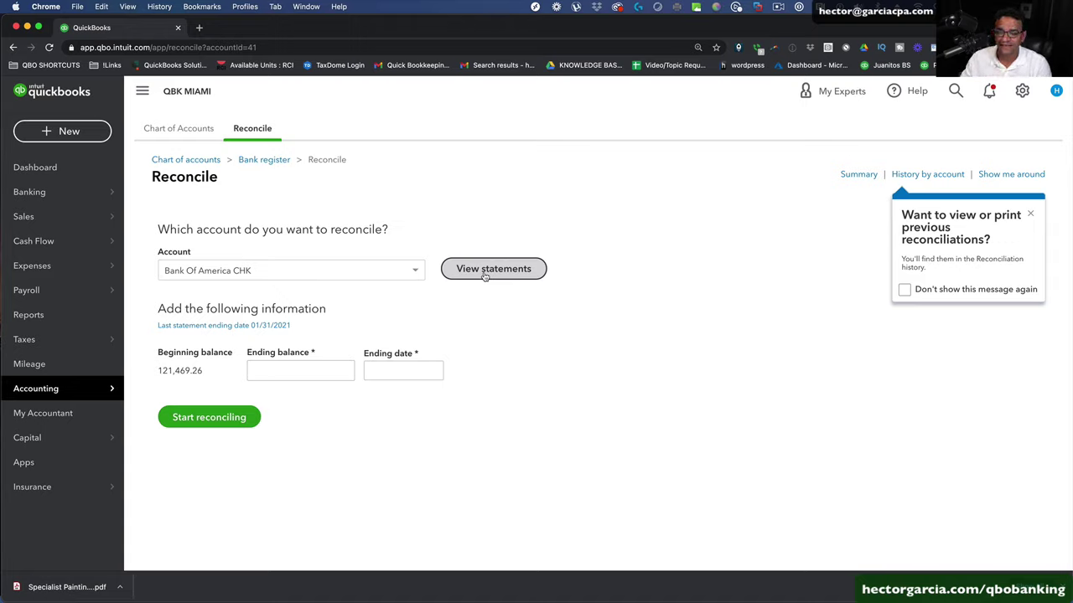
- Dismiss the previous-reconciliations tip and open the unreconciled bank statement for 02/01/2021 - 02/28/2021
click(1029, 214)
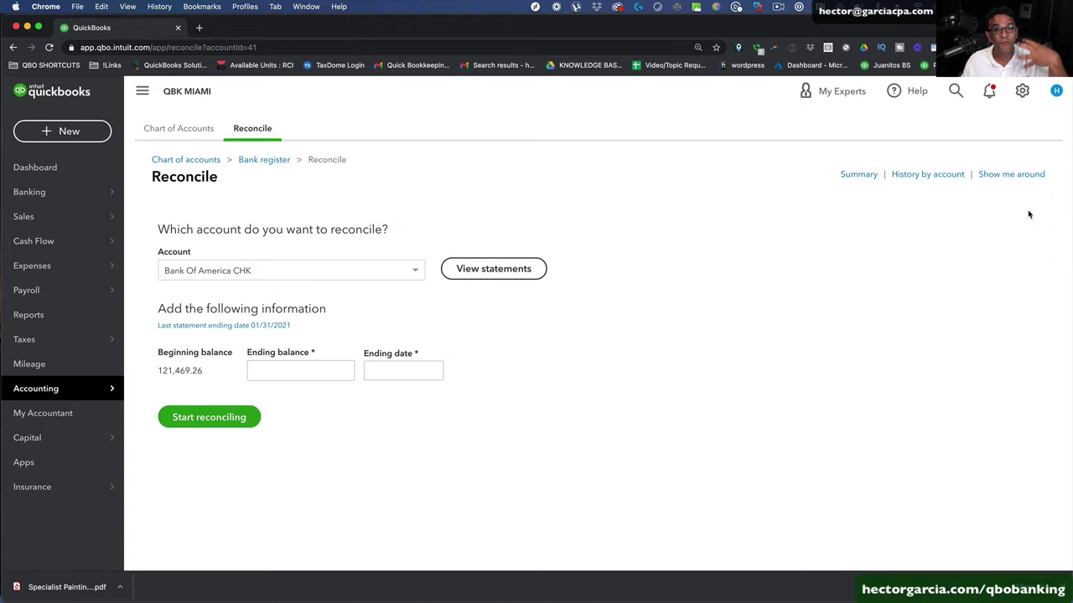
click(500, 272)
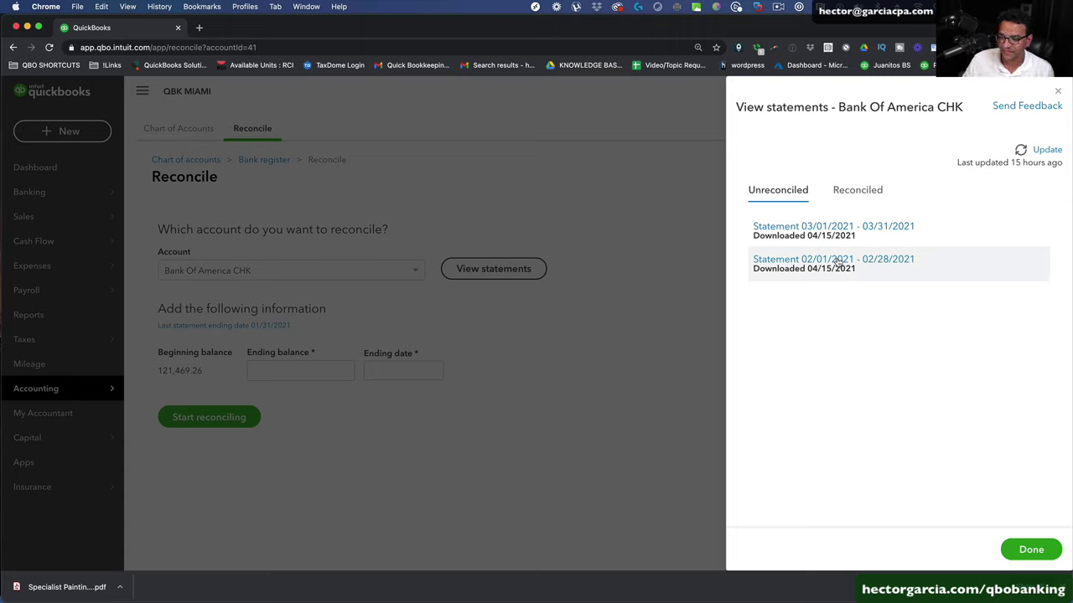
click(833, 260)
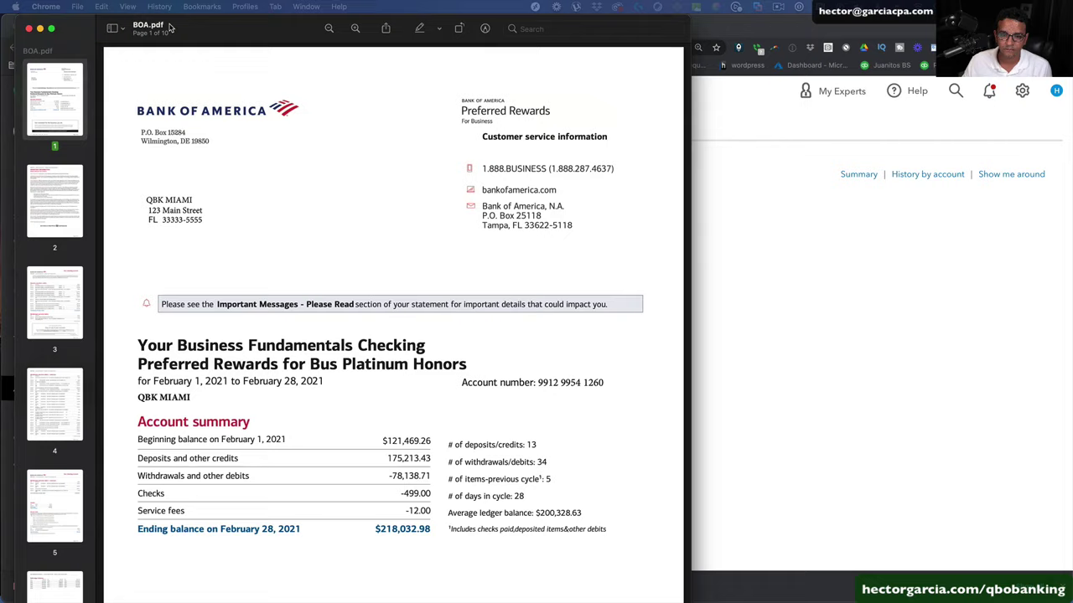
- Check the statement period and the account number on the first page of BOA.pdf
scroll(374, 211, down, 5)
scroll(373, 211, up, 5)
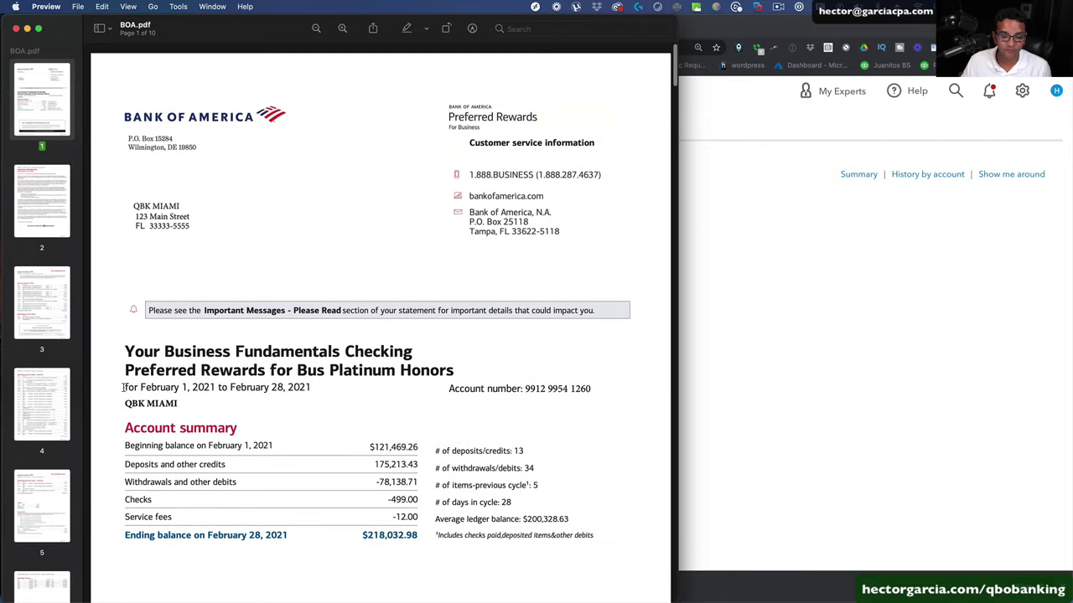
drag(125, 388, 311, 387)
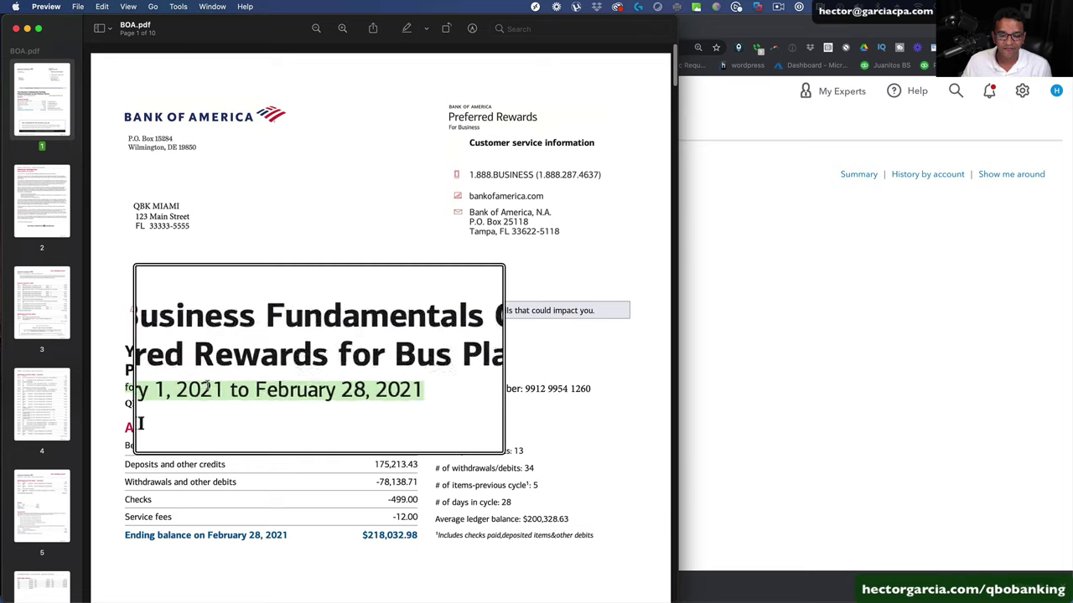
click(592, 388)
drag(592, 388, 571, 388)
click(524, 389)
click(377, 415)
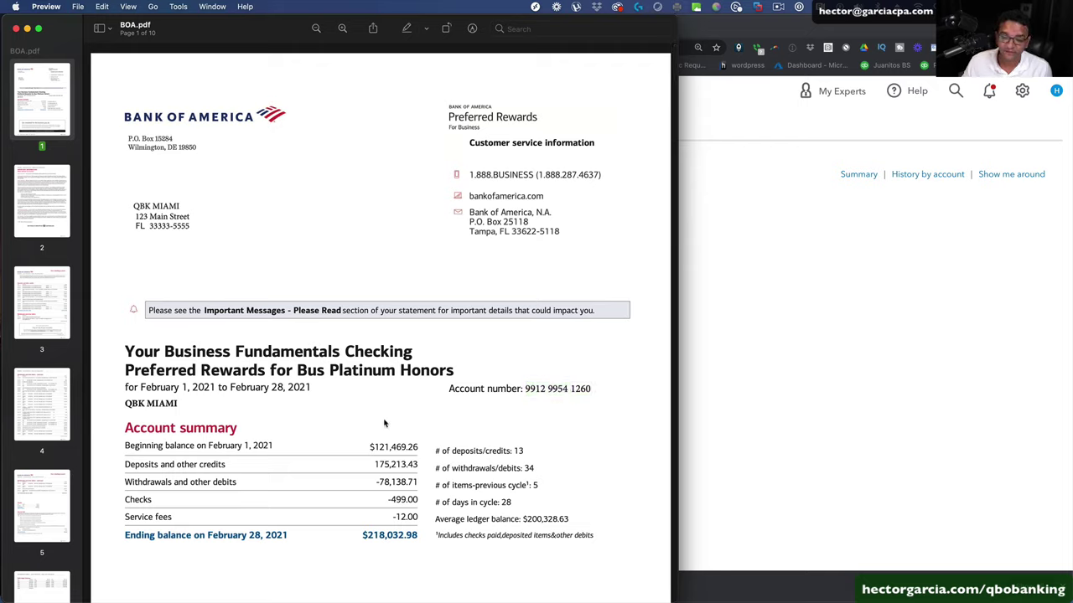
- Compare the statement's beginning balance on February 1, 2021 with the beginning balance on the QuickBooks Reconcile page
key(grave)
key(grave)
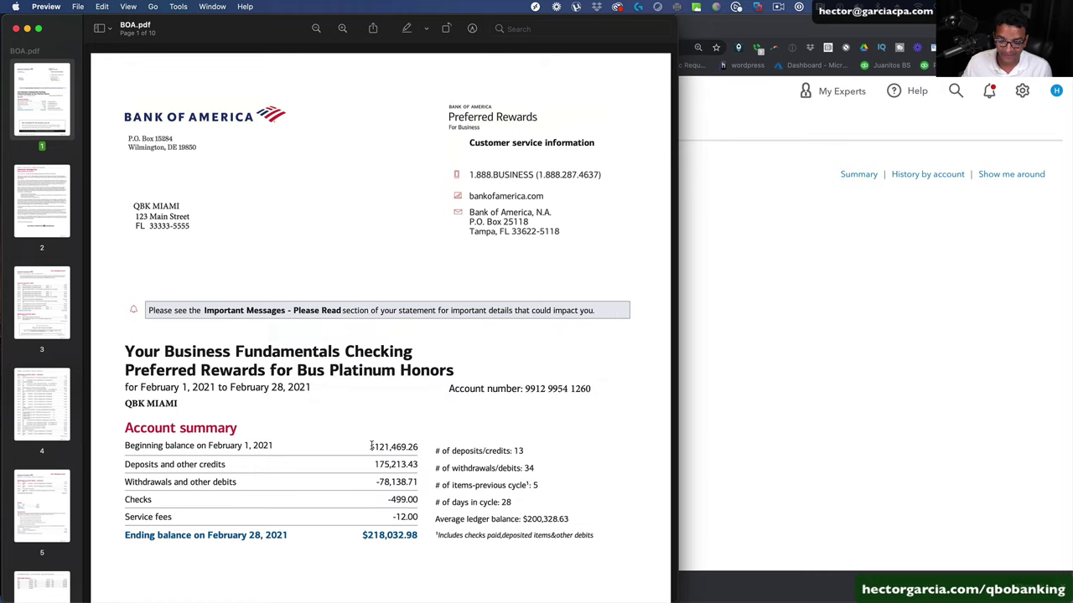
drag(370, 447, 420, 447)
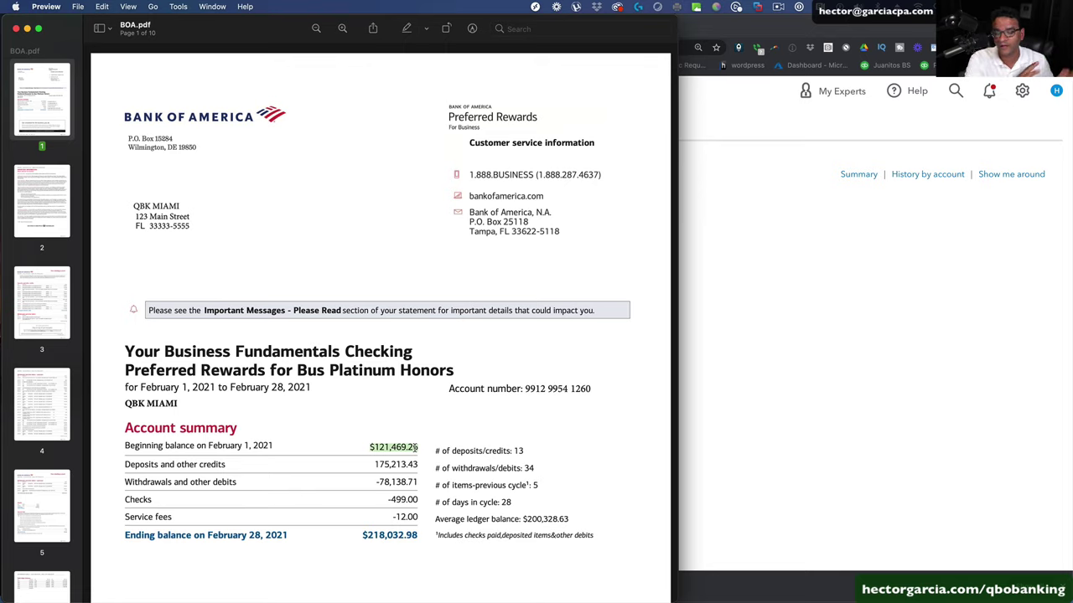
click(413, 449)
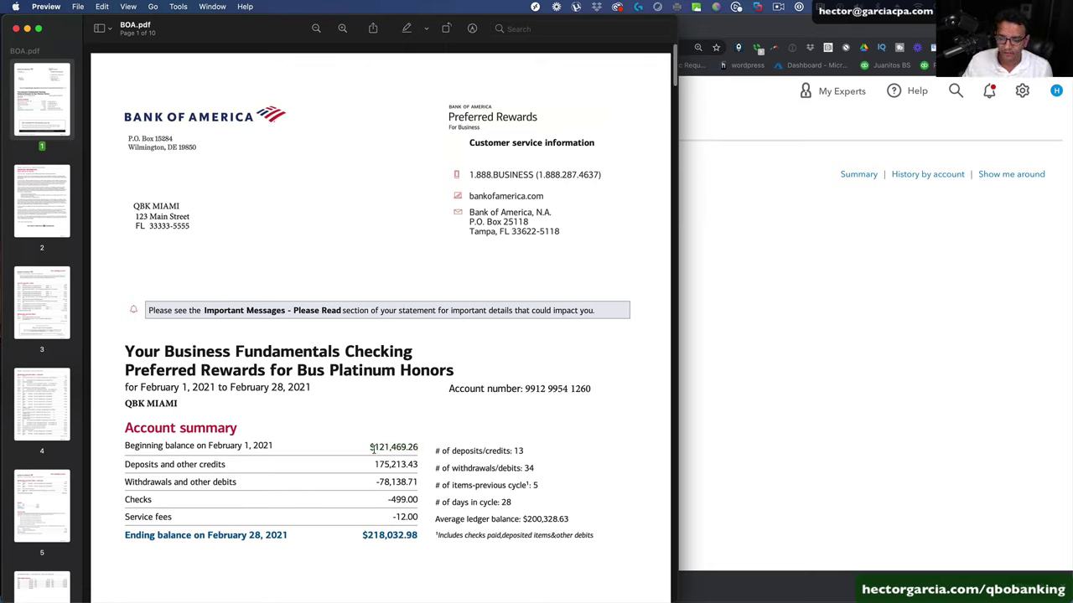
key(super+Tab)
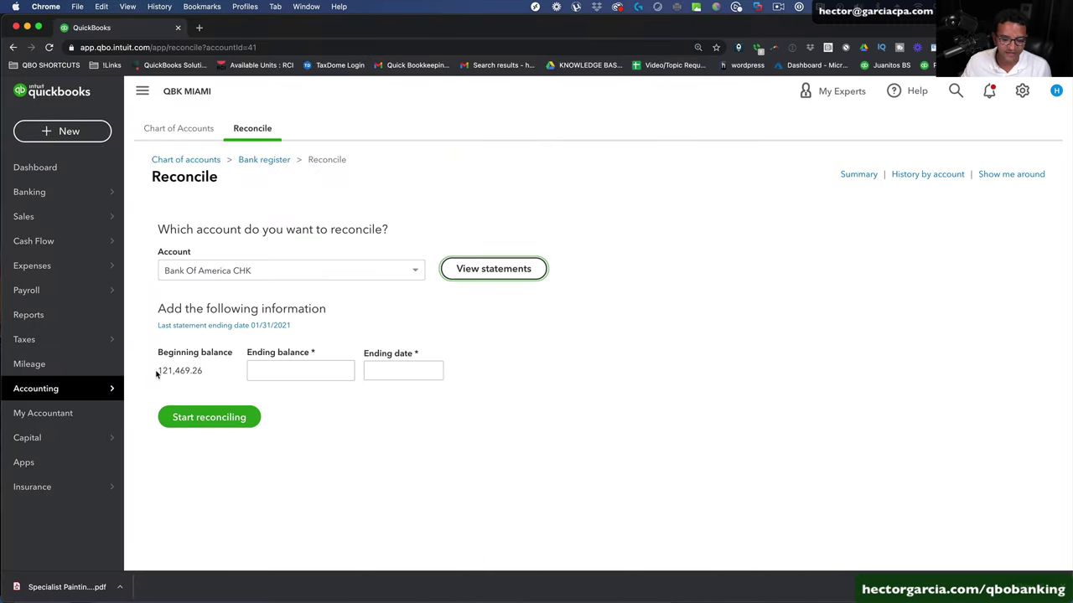
drag(158, 374, 186, 371)
click(186, 370)
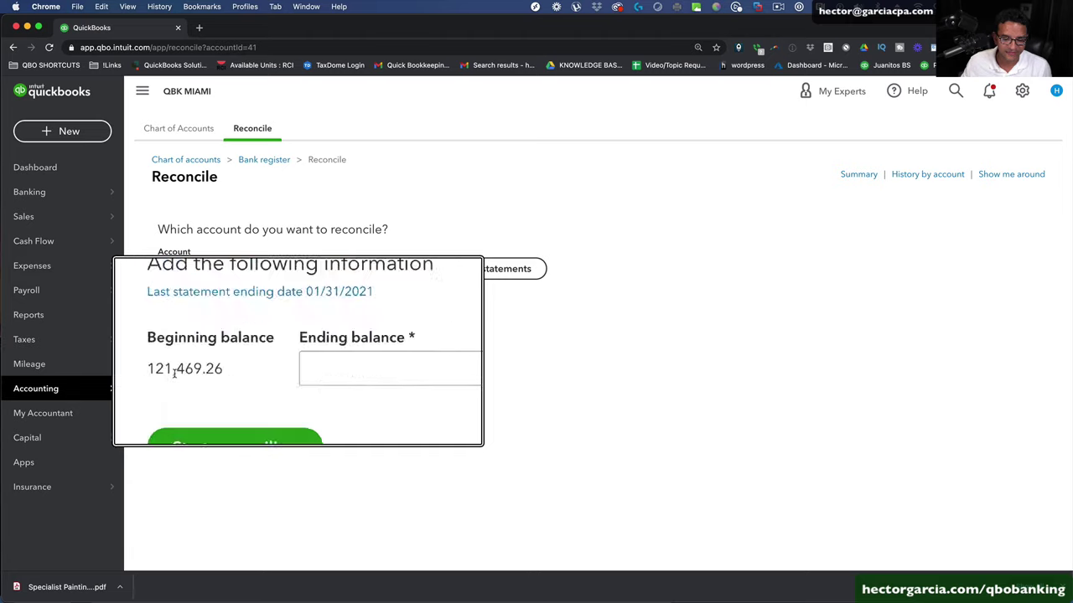
- Copy the February 28, 2021 ending balance from the statement in Preview and enter 218,032.98 as the ending balance in QuickBooks
drag(4, 16, 20, 17)
click(10, 37)
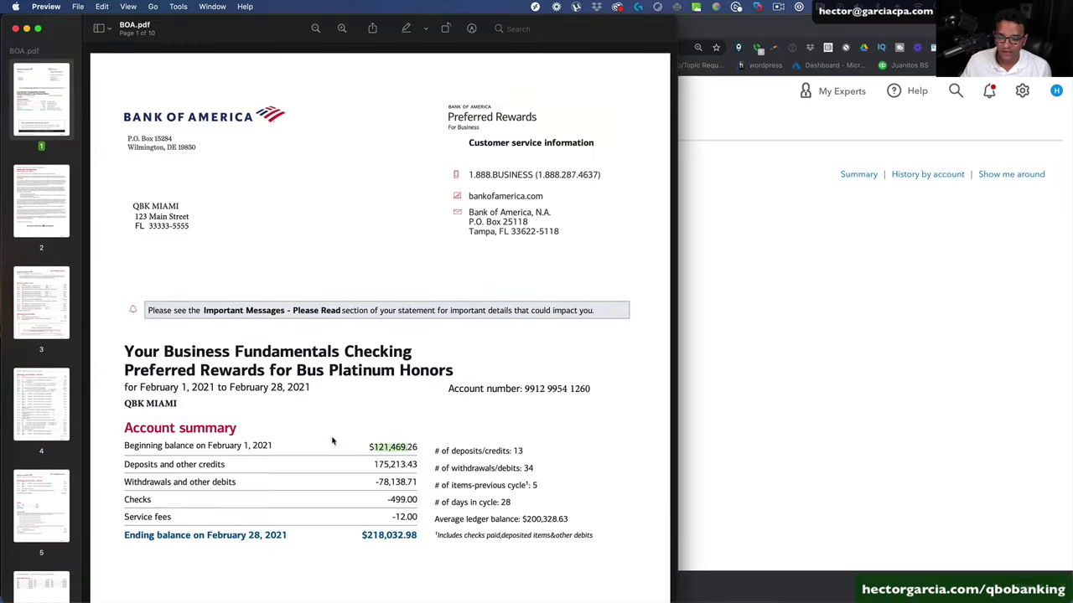
drag(364, 536, 416, 537)
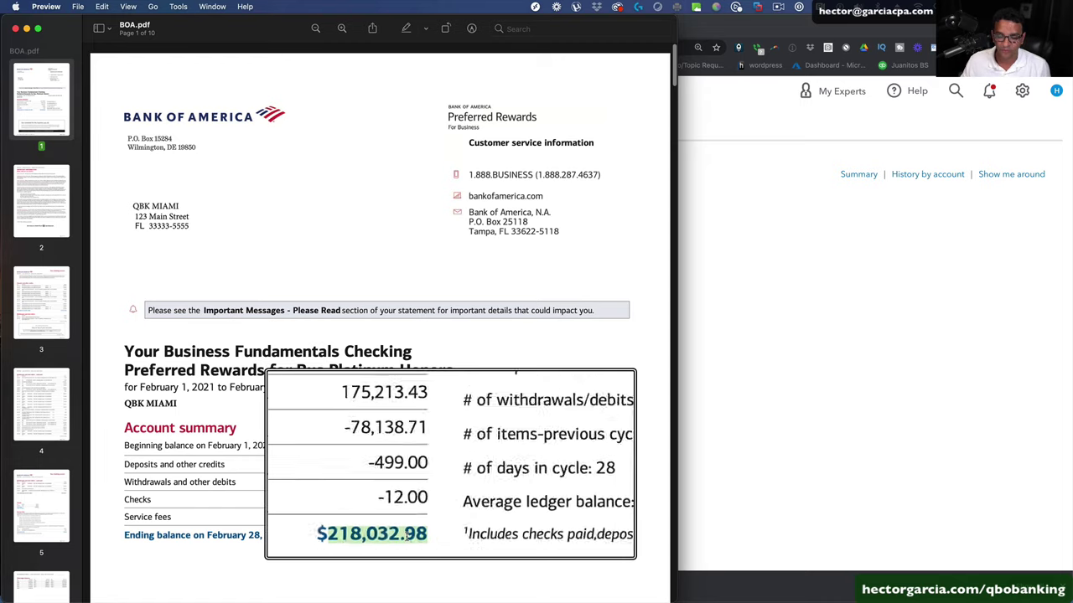
right_click(379, 538)
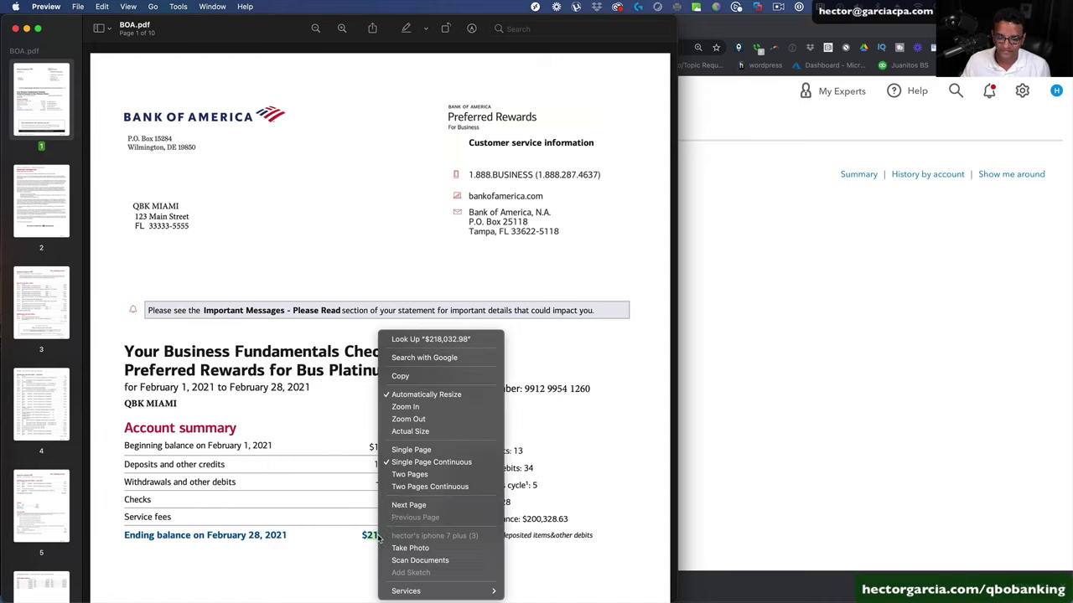
click(406, 375)
click(817, 354)
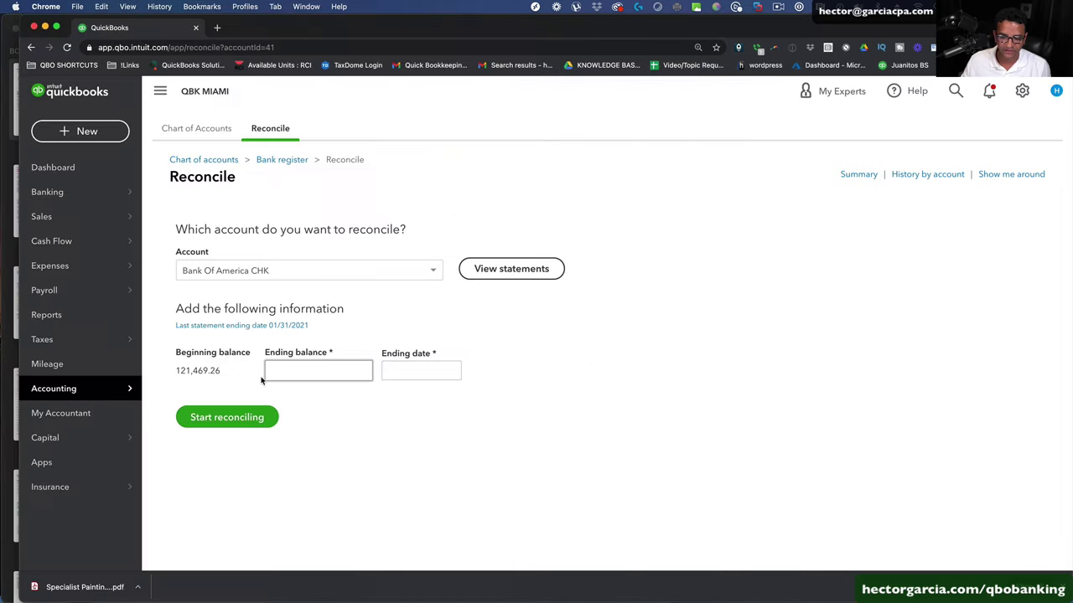
click(301, 369)
right_click(301, 370)
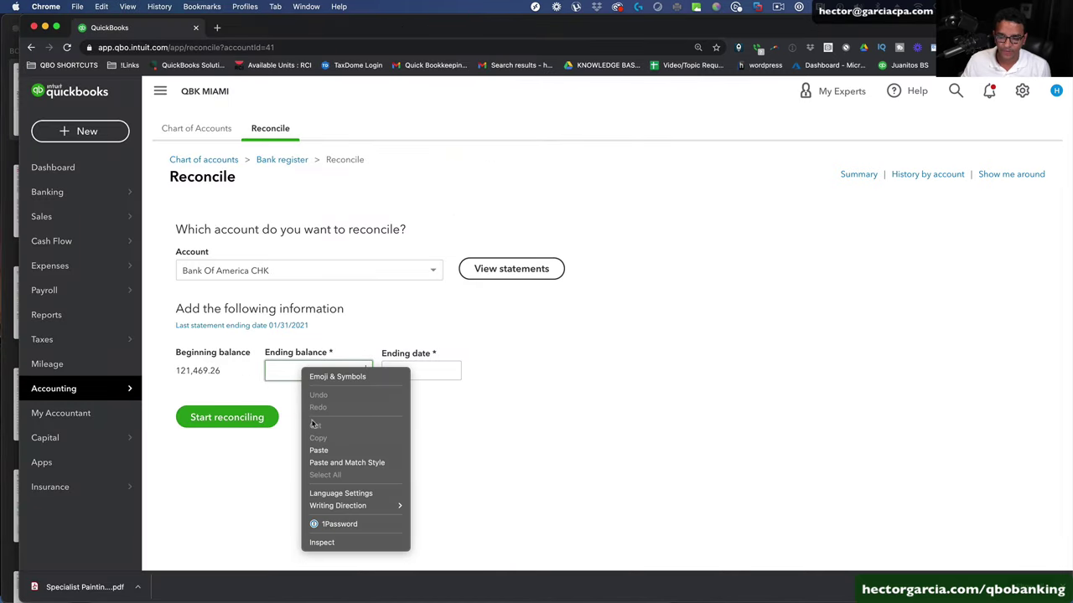
click(322, 446)
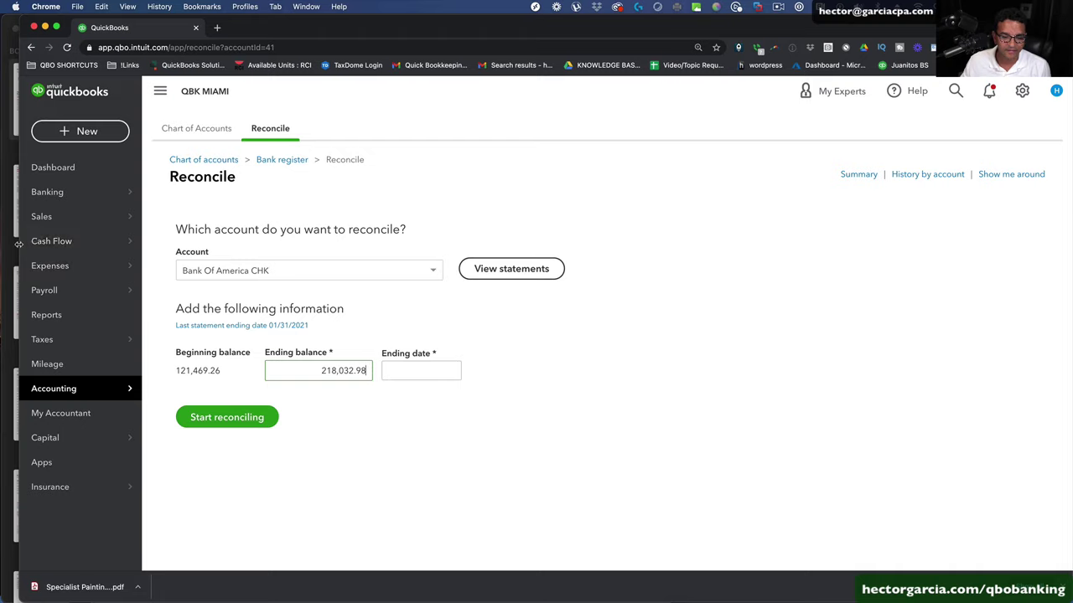
- Narrow the QuickBooks window beside the statement, collapse its navigation, and set the ending date to 02/28/2021
drag(18, 241, 423, 241)
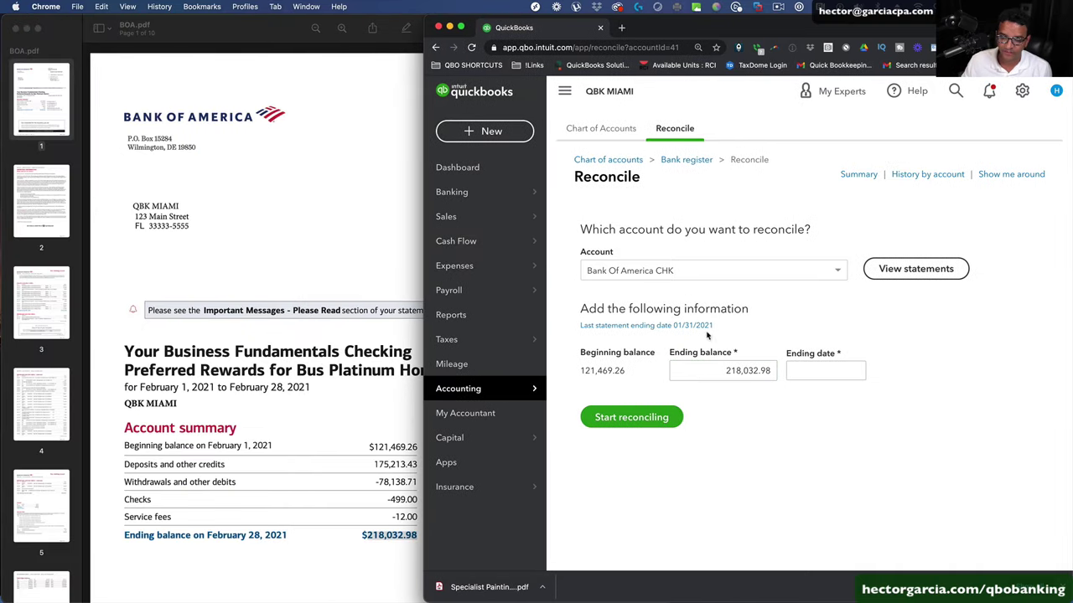
click(558, 93)
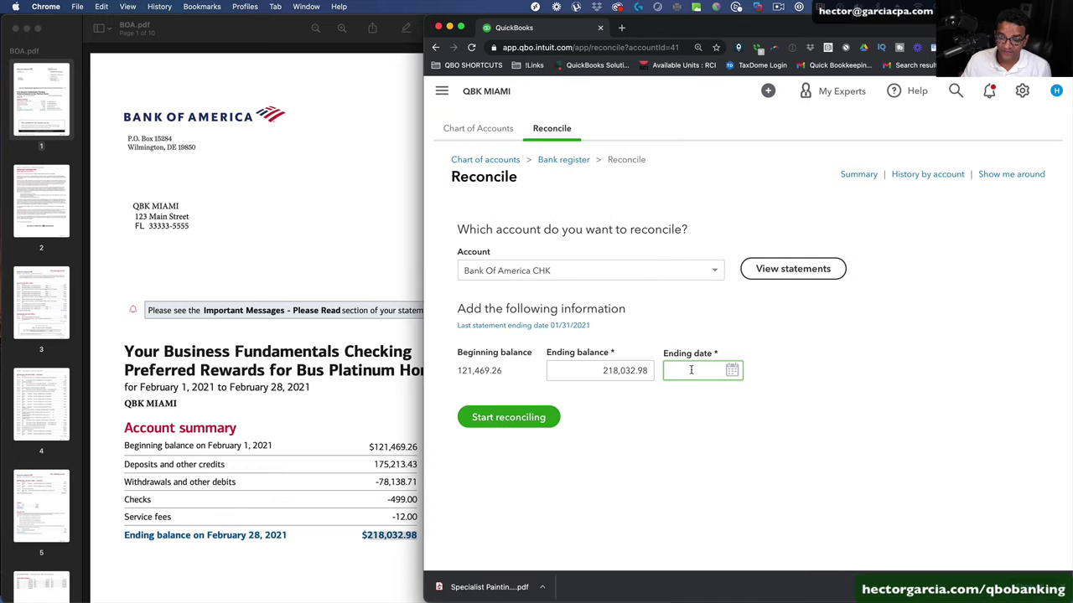
click(274, 390)
drag(230, 388, 310, 389)
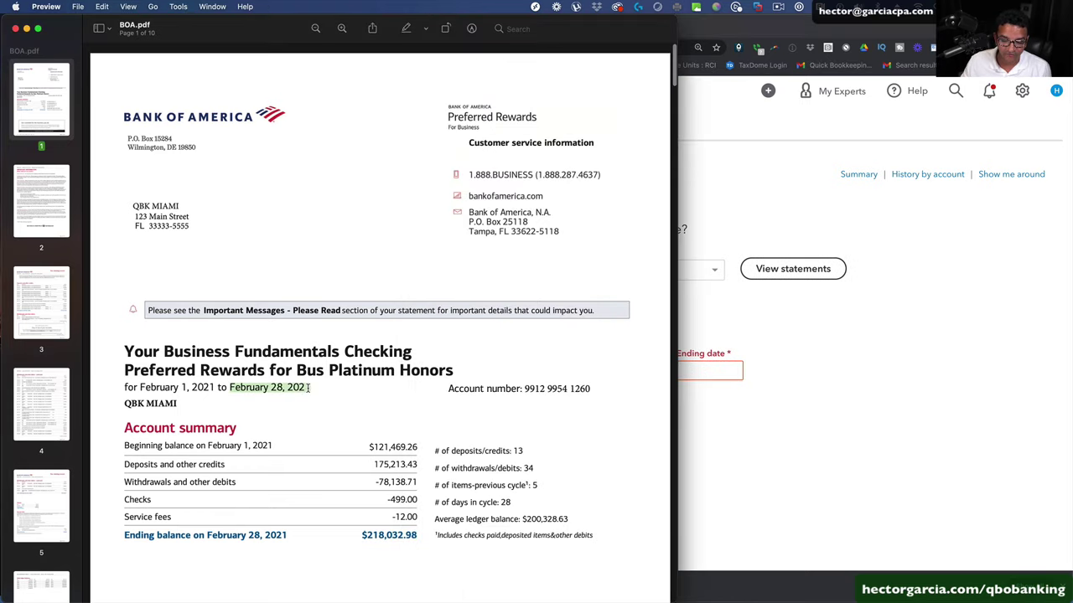
click(694, 370)
text(0)
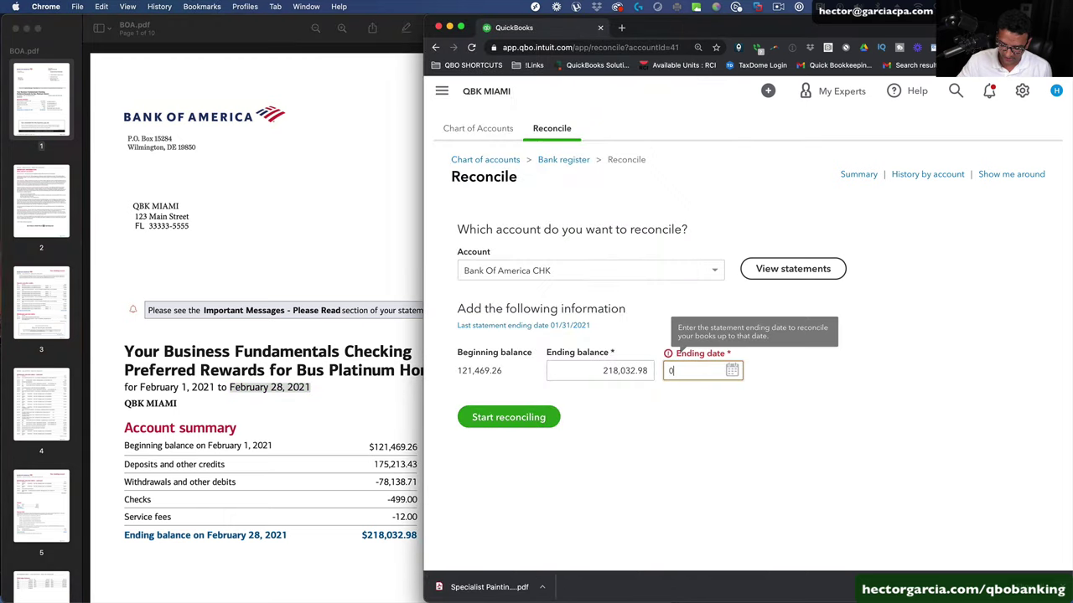
text(2/28/2021)
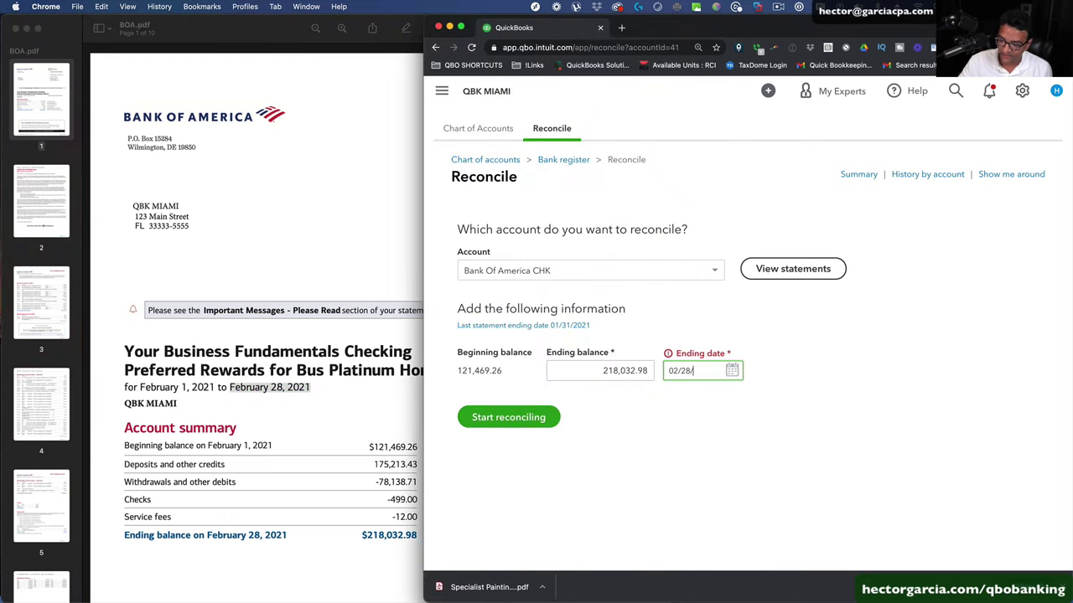
click(704, 413)
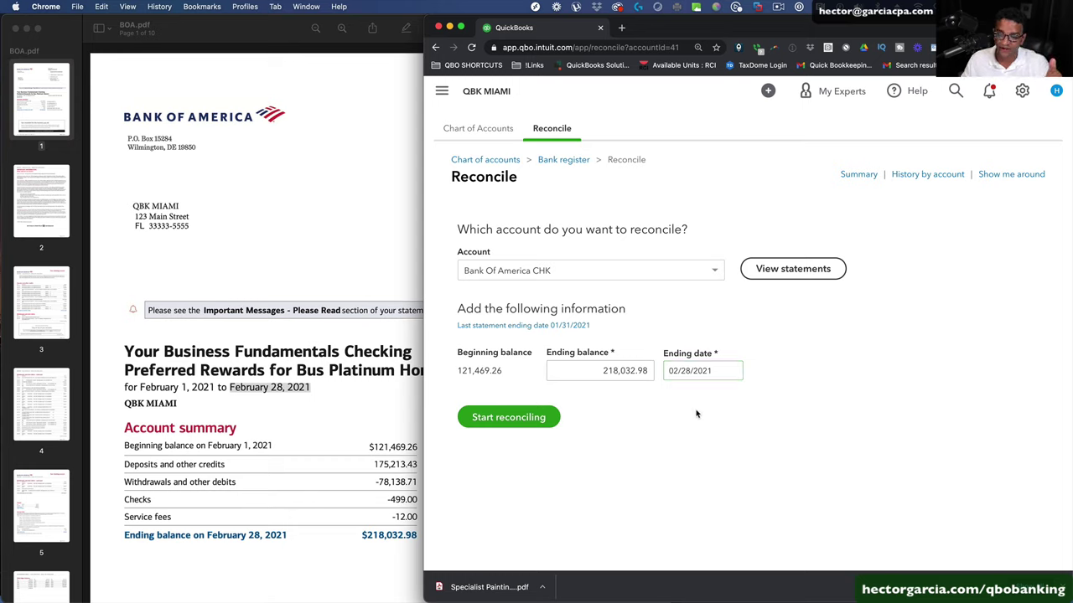
- Recheck the entered ending balance and ending date against the bank statement
click(616, 373)
drag(596, 372, 661, 374)
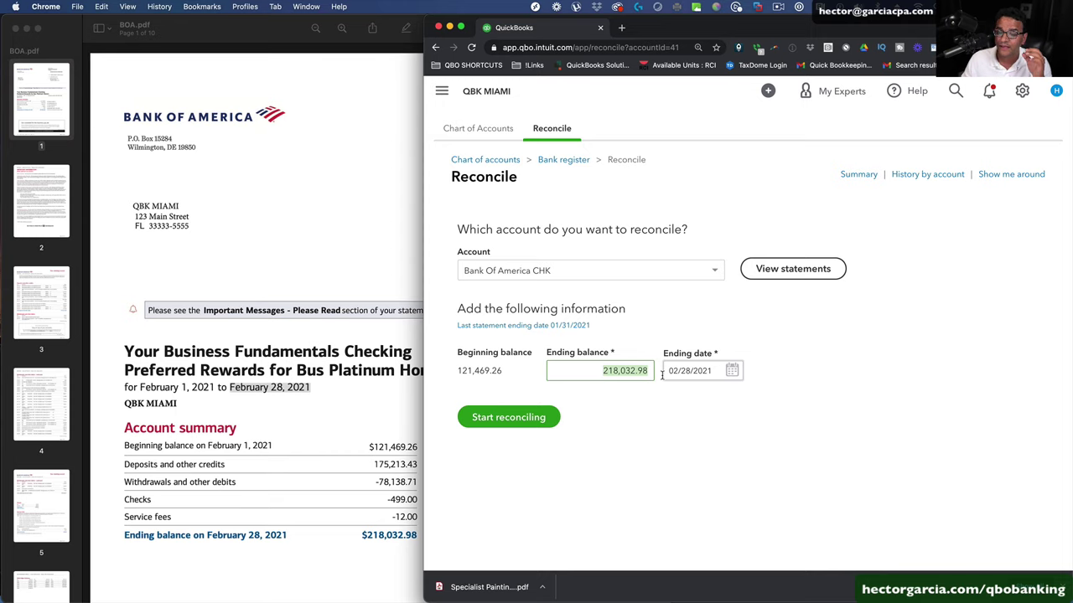
click(284, 273)
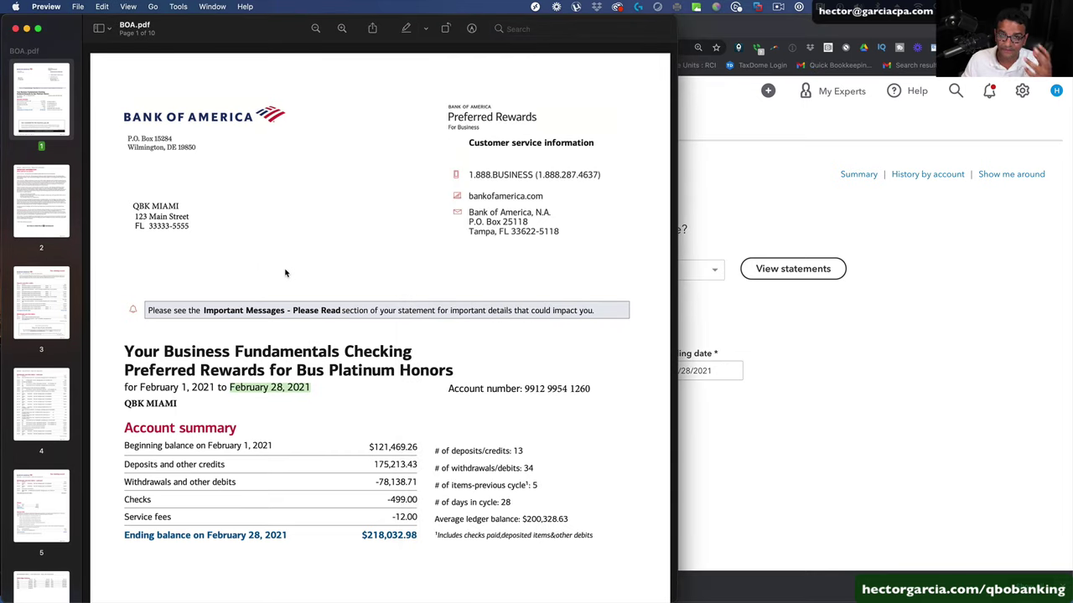
click(818, 352)
key(Tab)
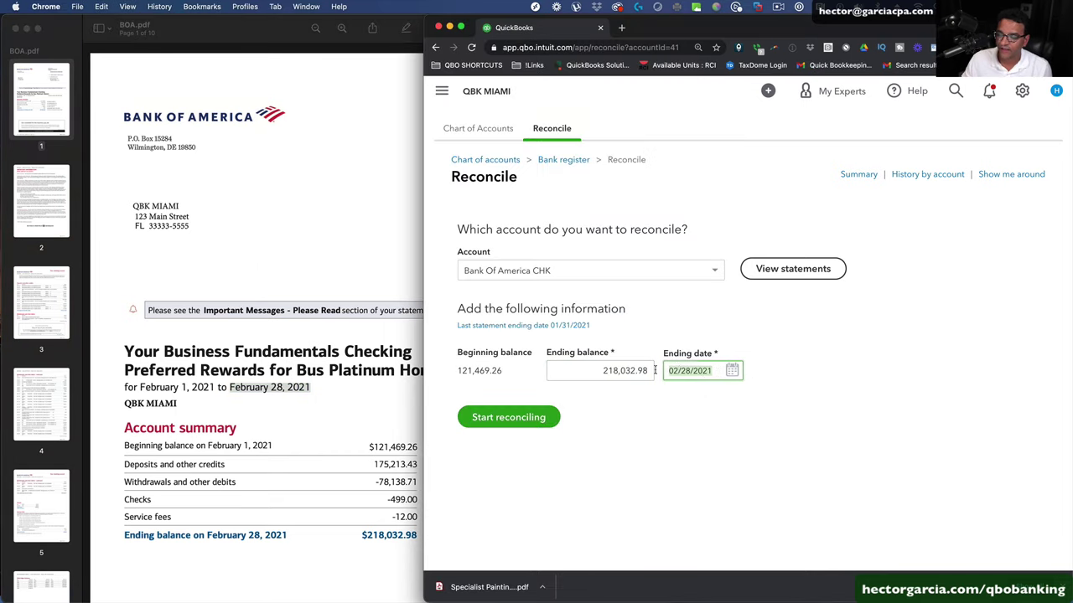
- Start reconciling the Bank Of America CHK account and enlarge the QuickBooks window to the full screen width
click(513, 417)
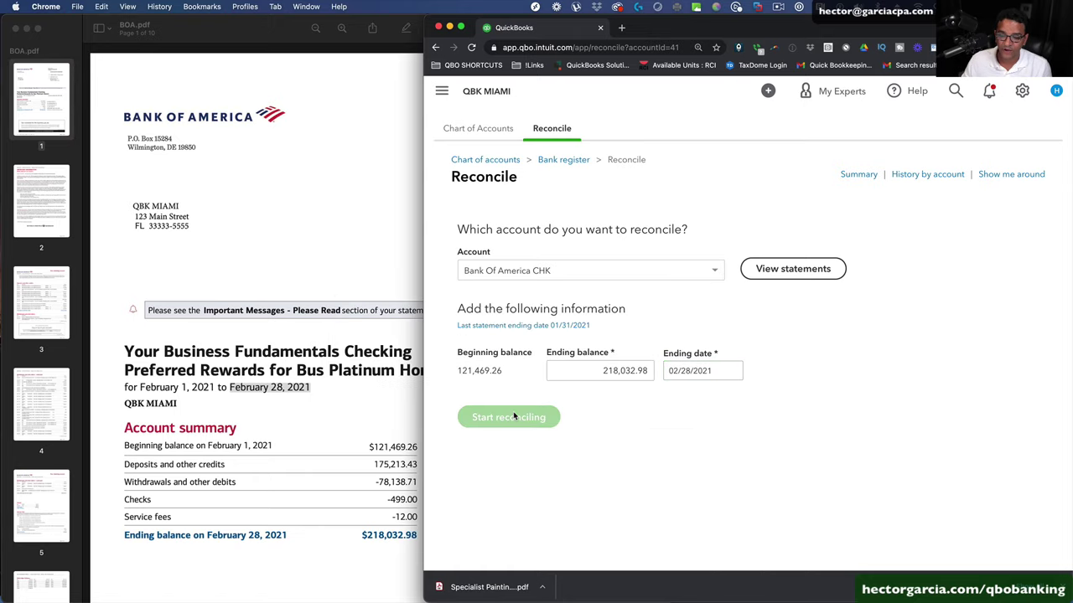
drag(687, 27, 556, 27)
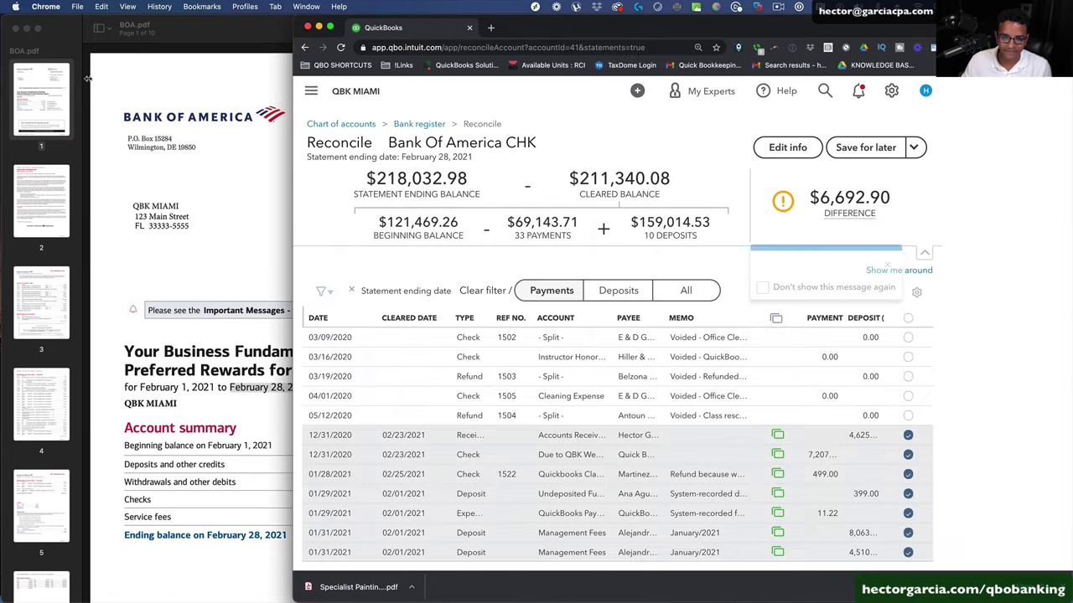
key(ctrl+alt+Return)
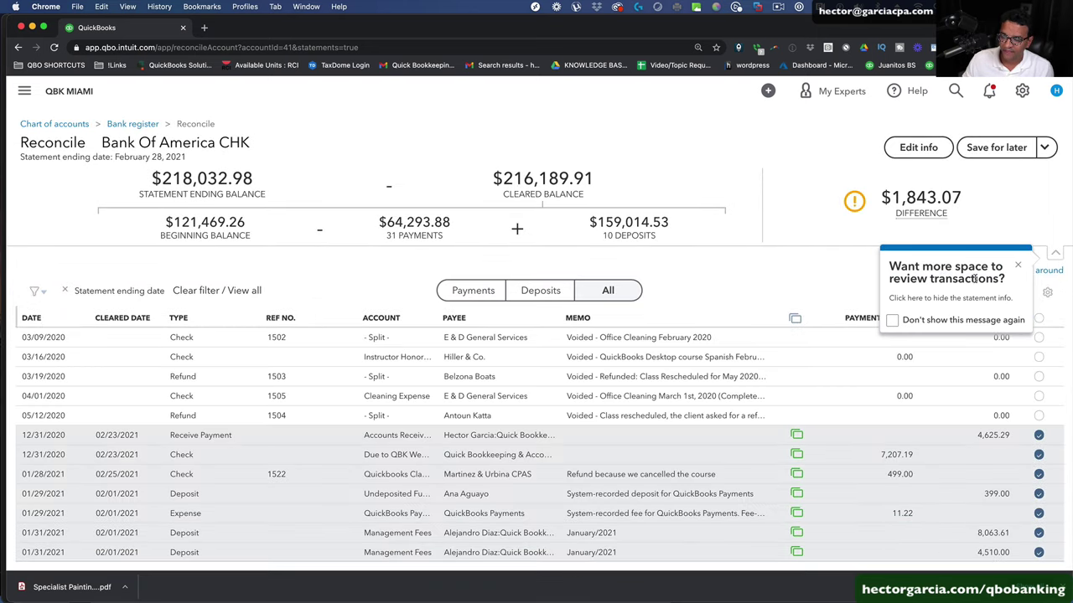
- Dismiss both pop-up tips on the reconciliation page and inspect the difference amount
click(1017, 266)
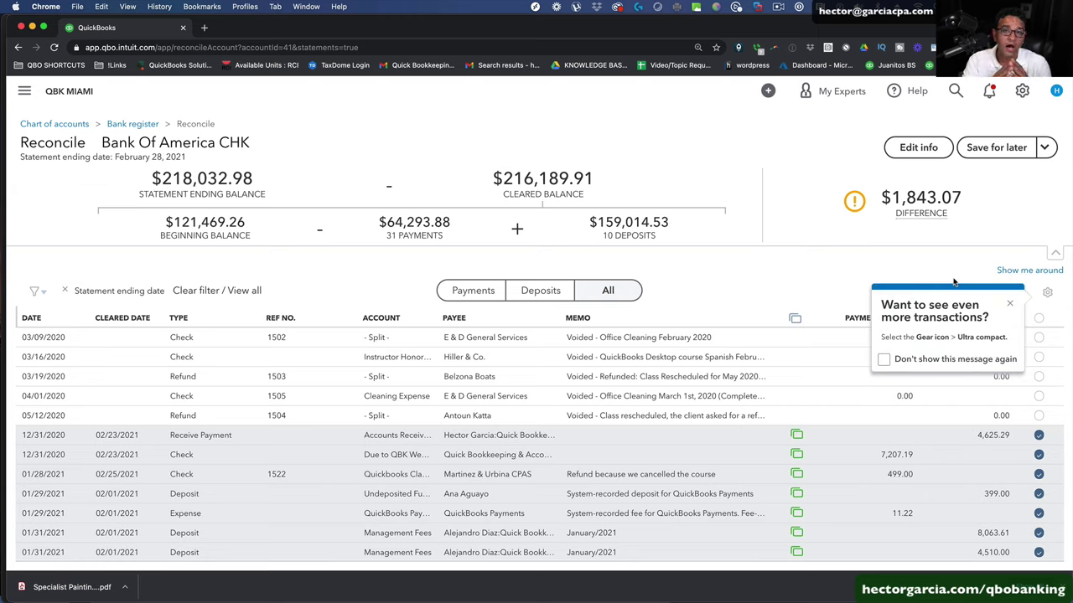
click(1010, 303)
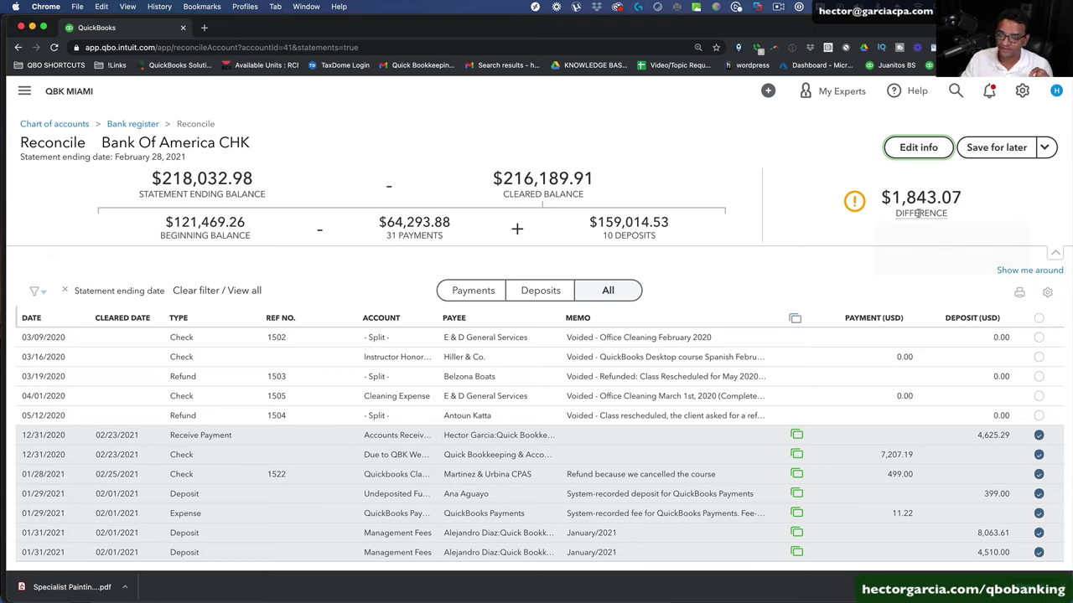
drag(883, 197, 970, 199)
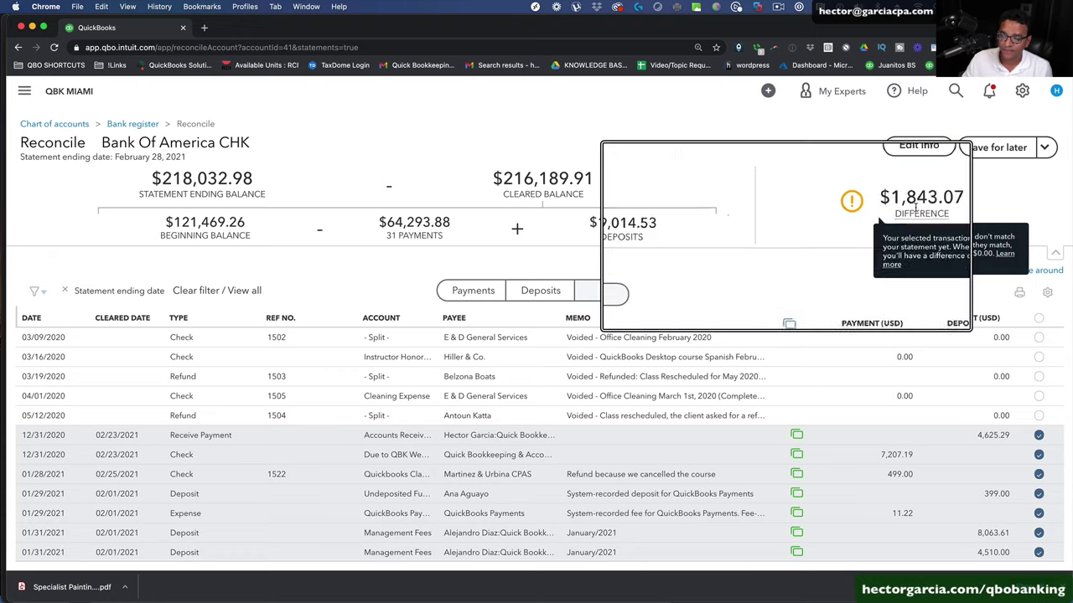
click(1026, 256)
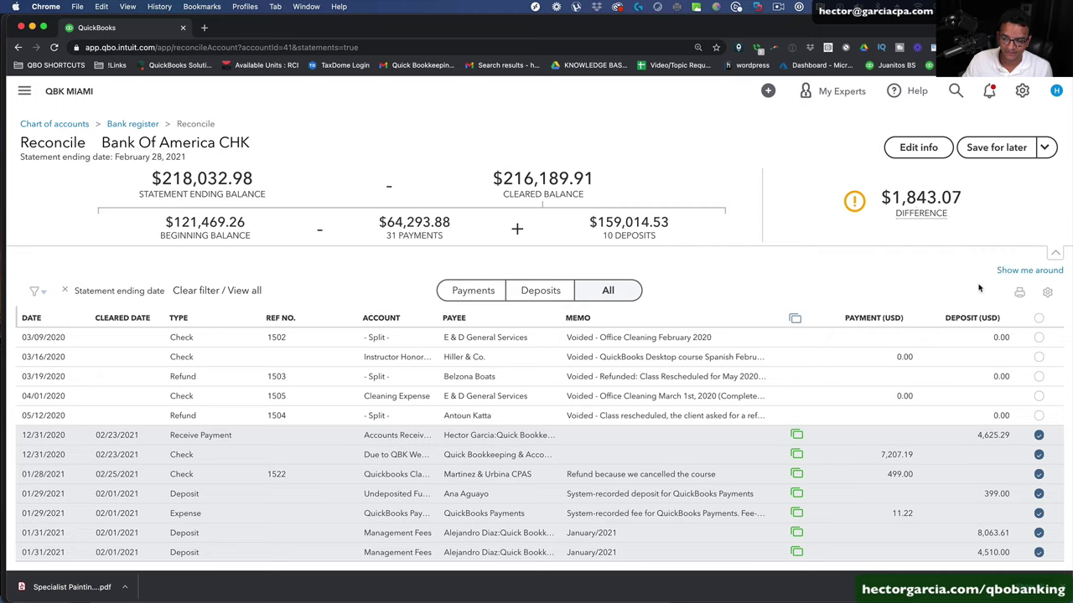
- Select all transactions in the reconciliation list, confirm the selection, and deselect them all so none is marked as cleared
click(1039, 319)
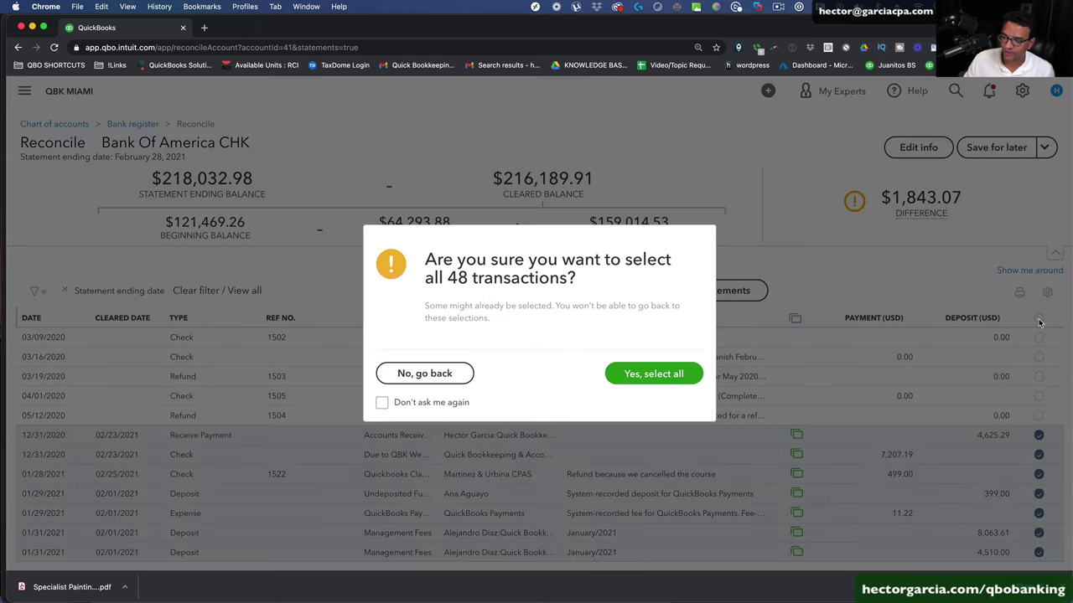
click(664, 383)
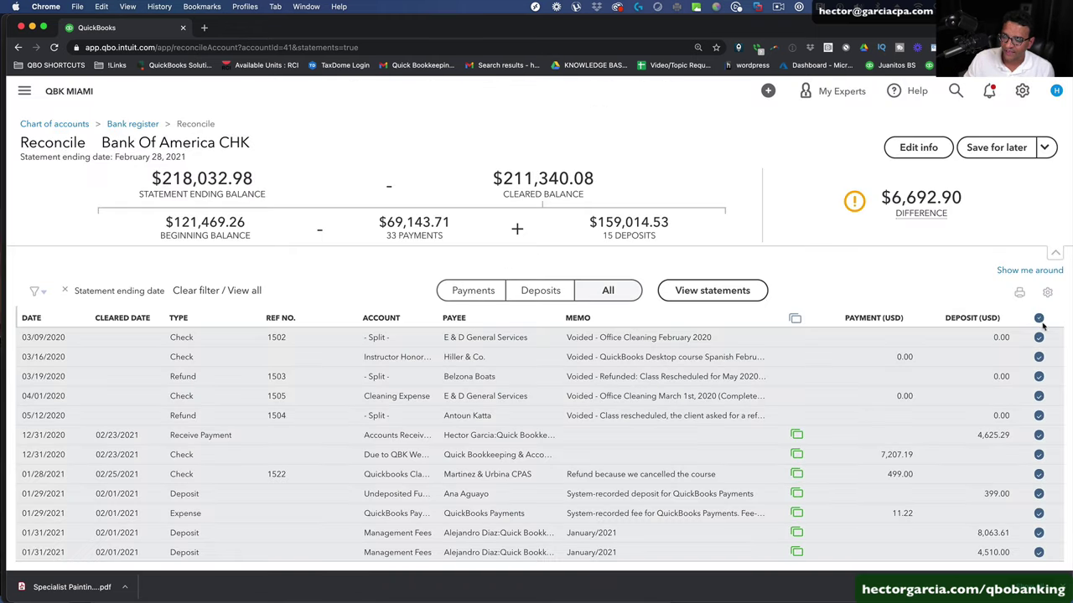
click(1039, 319)
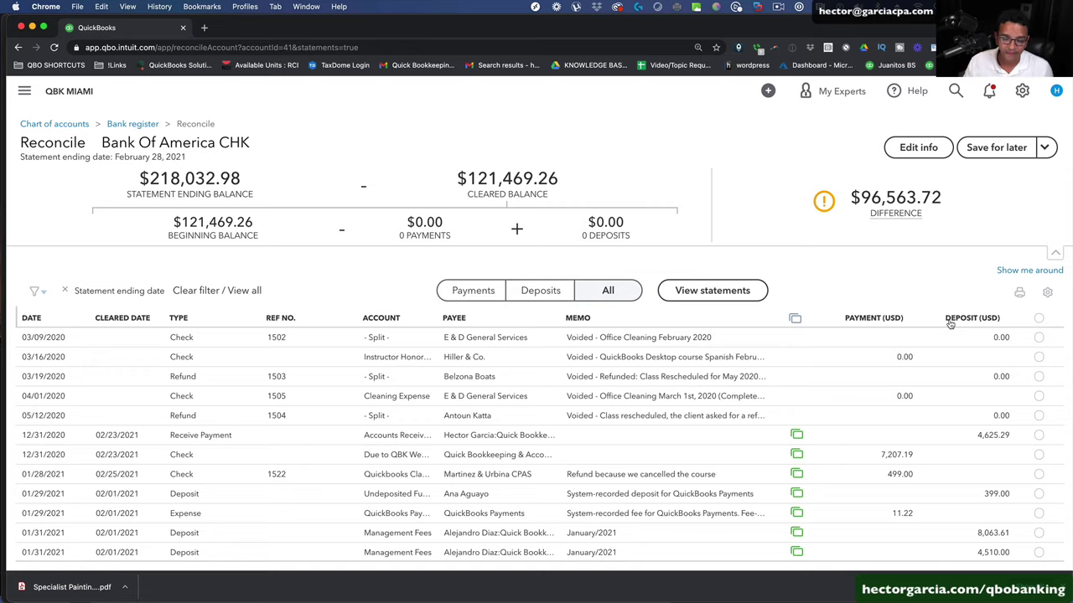
- Resize the QuickBooks window and the Preview statement window so they sit side by side without overlapping
drag(7, 18, 436, 8)
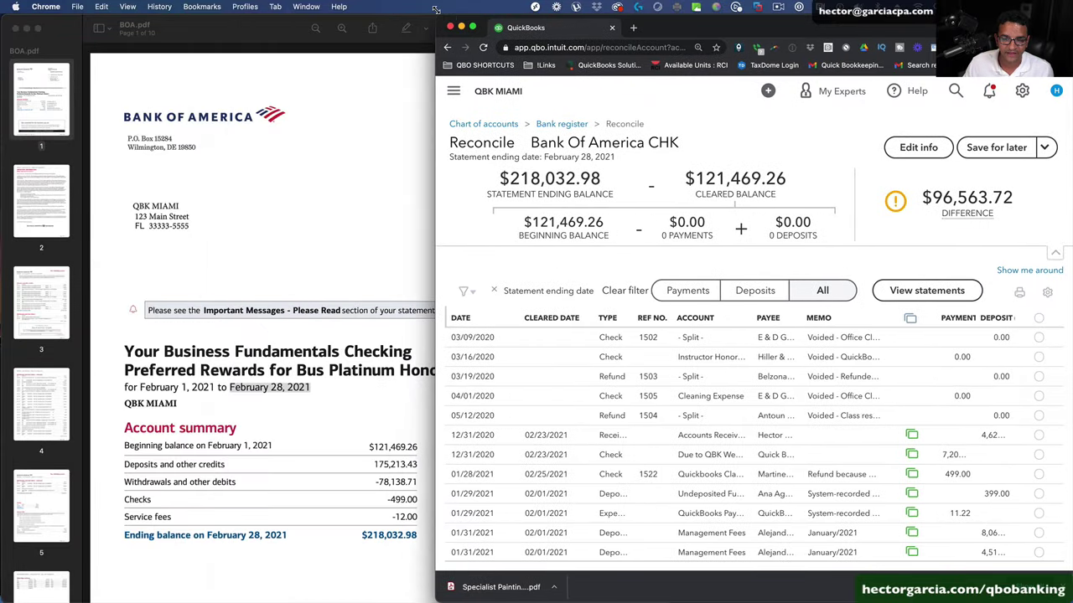
click(209, 21)
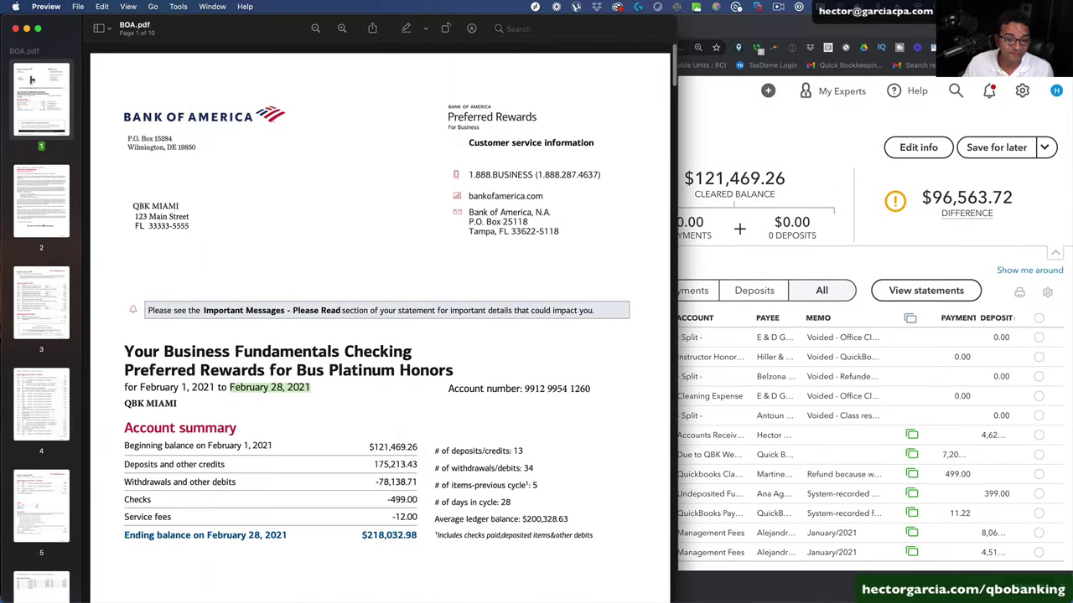
scroll(656, 204, down, 10)
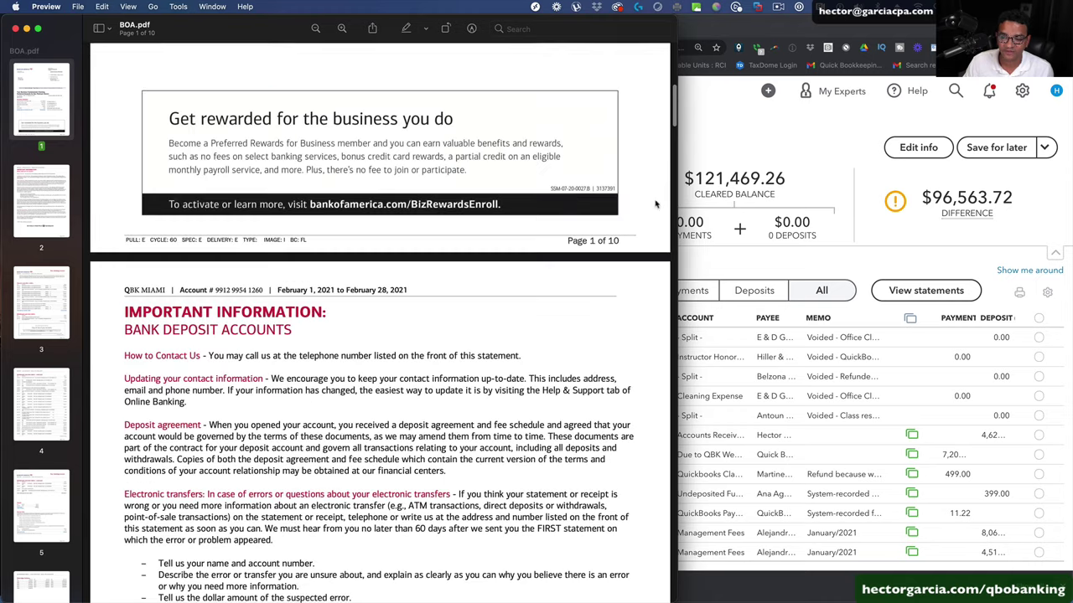
drag(671, 193, 436, 204)
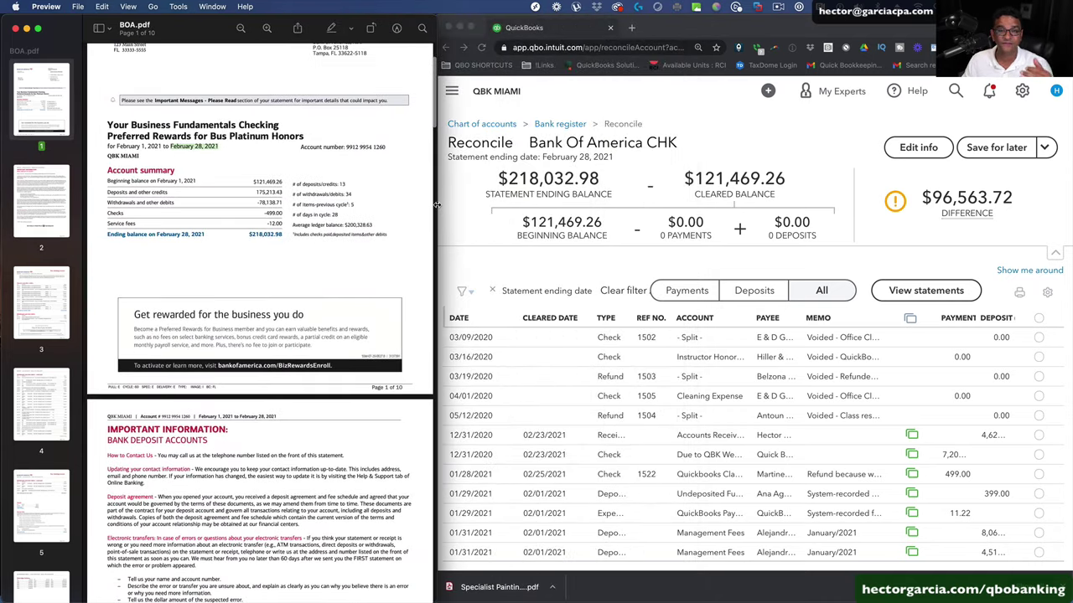
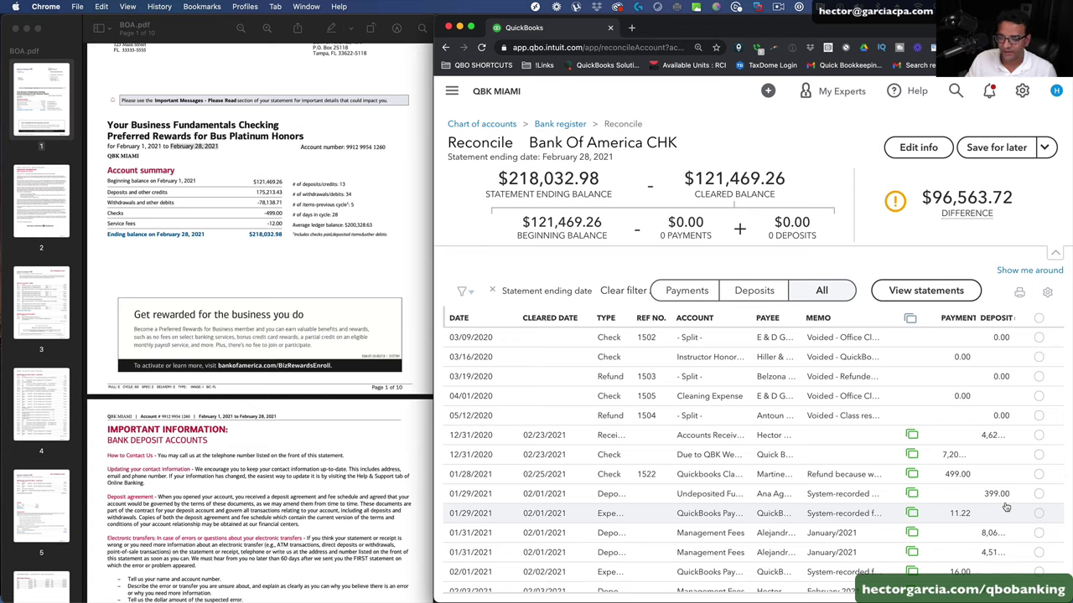
- Examine the Deposits and other credits section on page 3 of the bank statement
click(301, 265)
scroll(297, 261, down, 3)
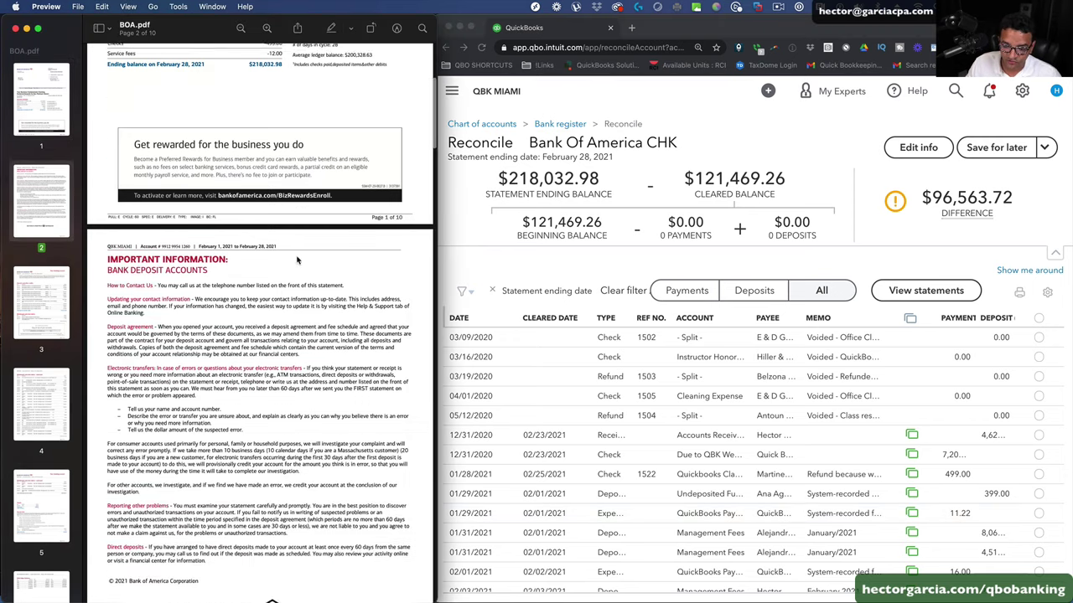
scroll(296, 261, down, 10)
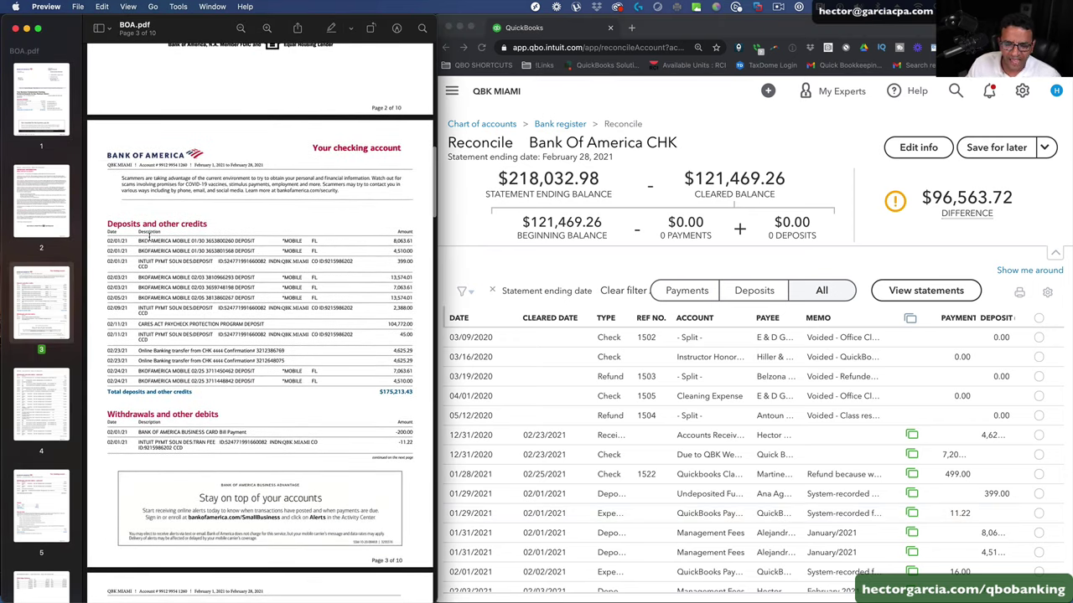
key(grave)
key(grave)
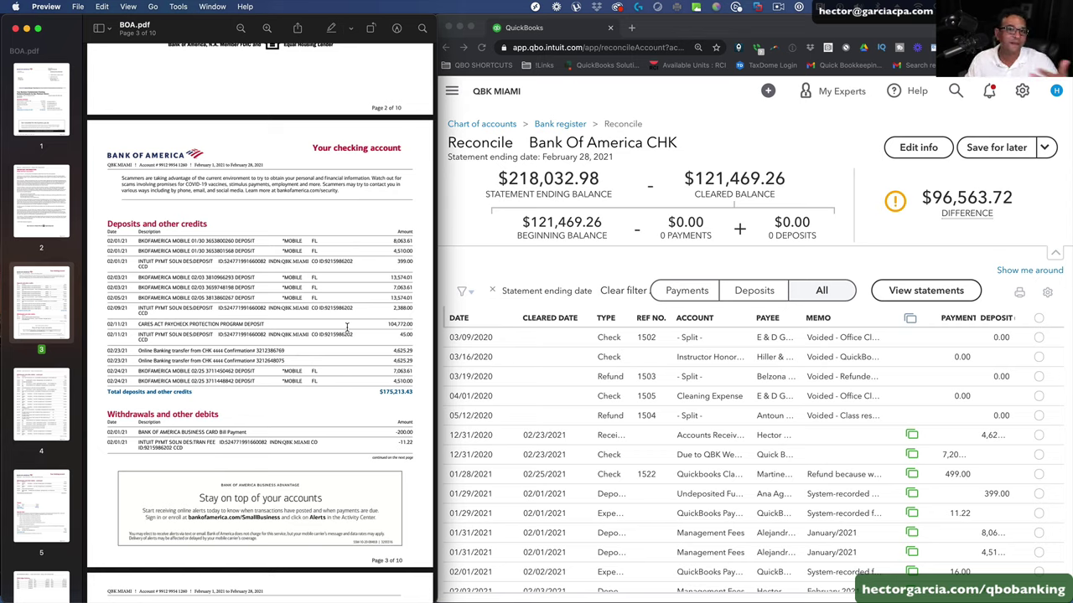
- Set the reconciliation list's date filter to All, apply it, and review the transactions dated after the statement period
click(470, 295)
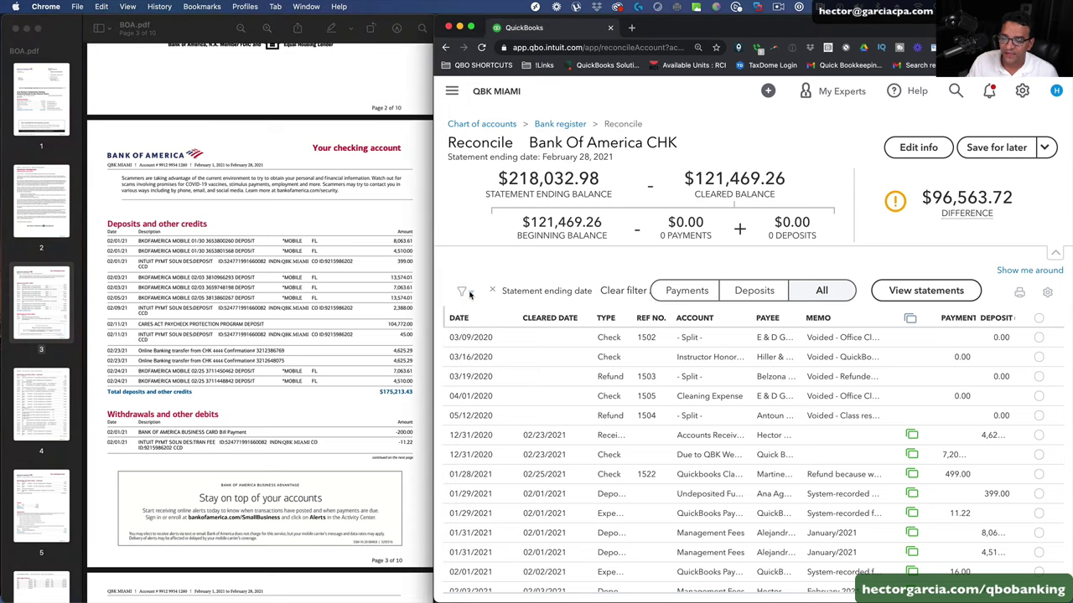
click(468, 292)
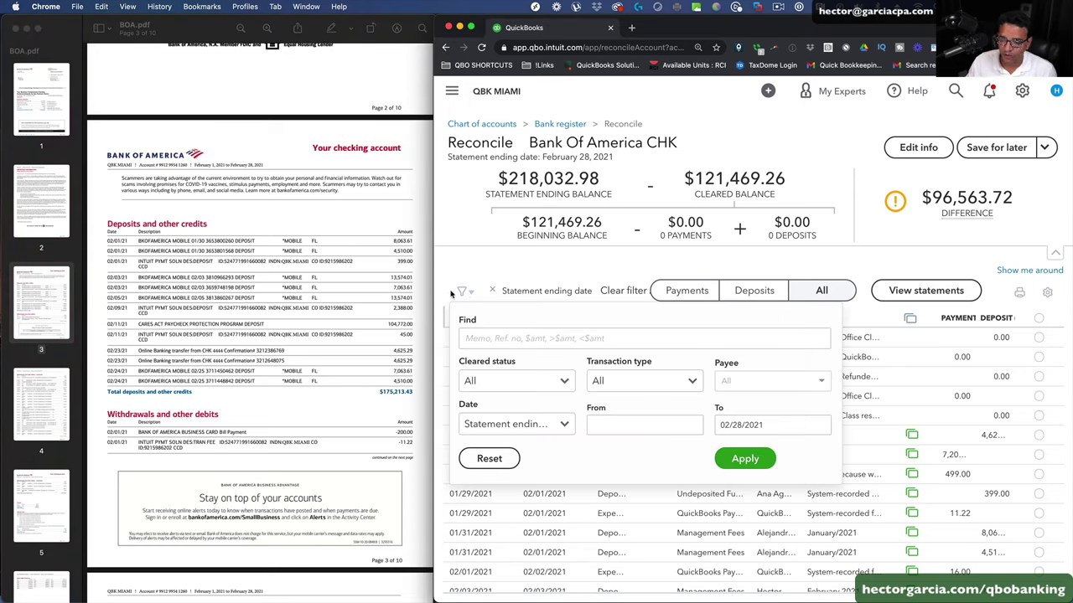
click(643, 380)
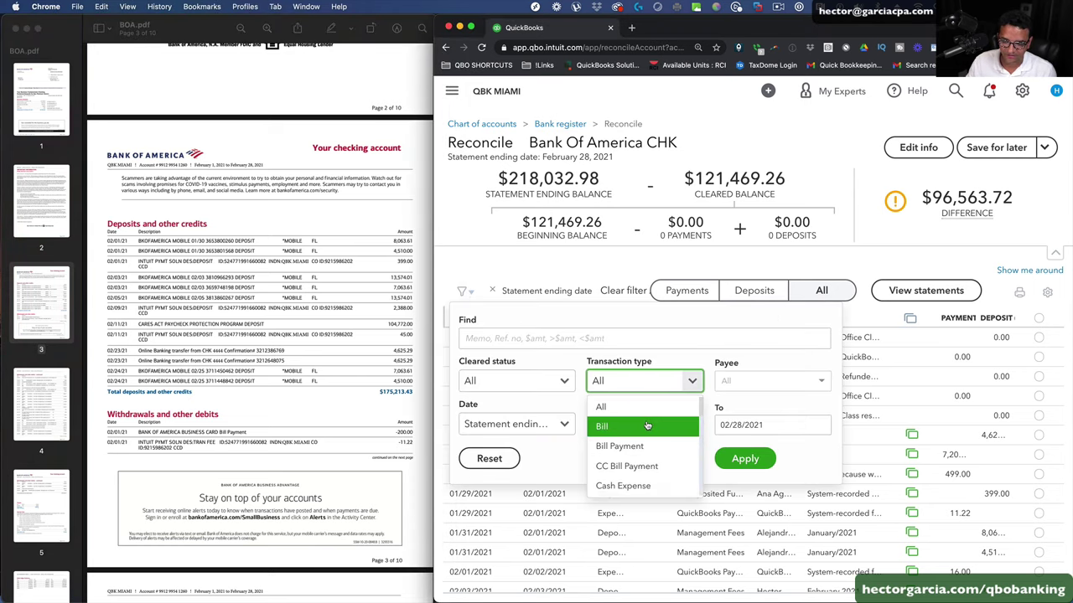
click(639, 344)
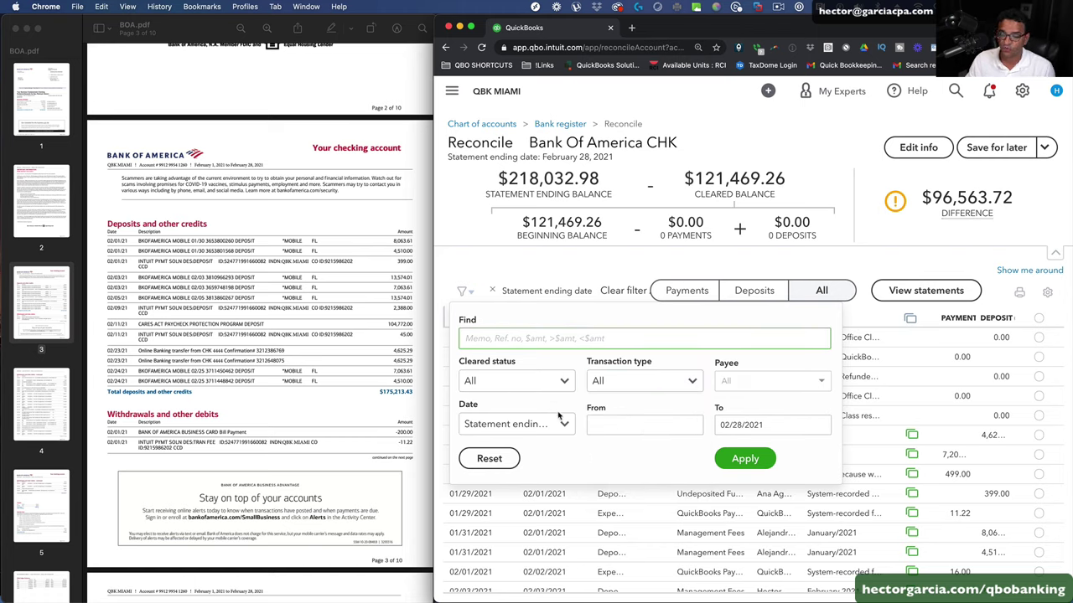
click(565, 424)
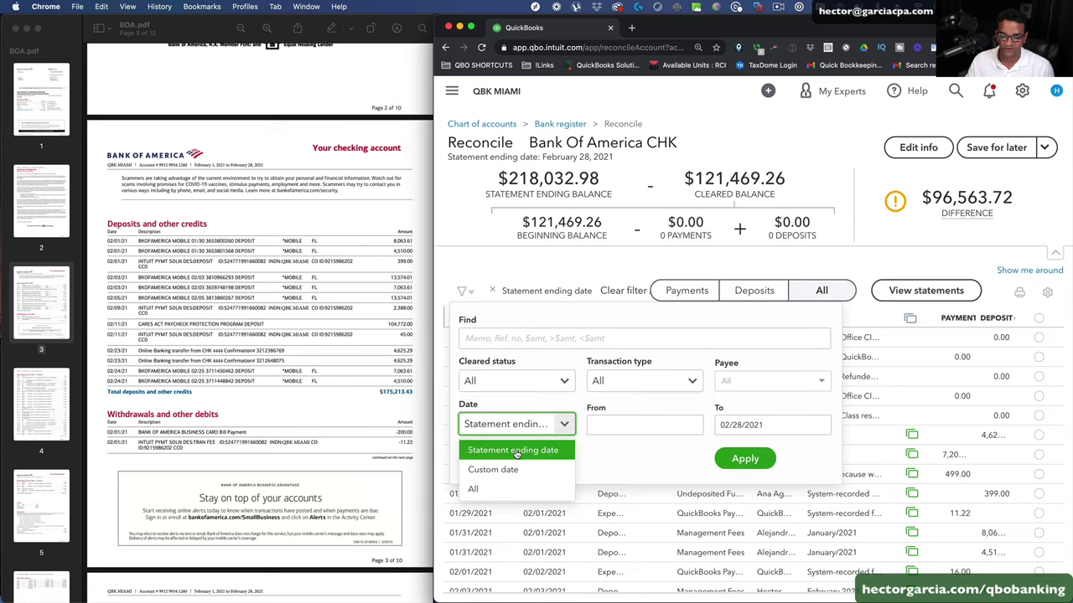
click(484, 489)
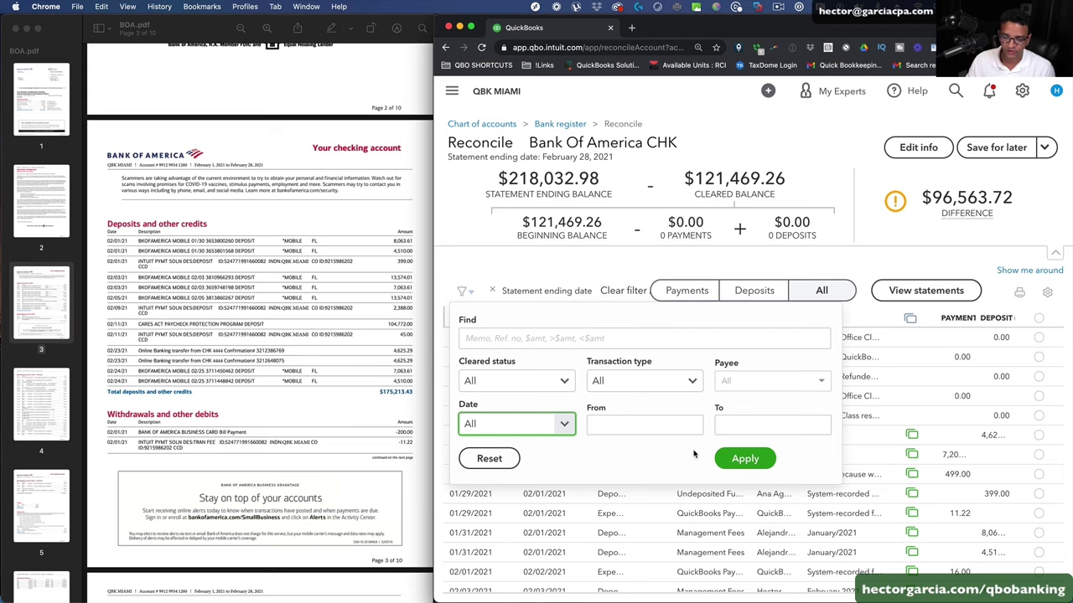
click(735, 458)
scroll(549, 454, down, 10)
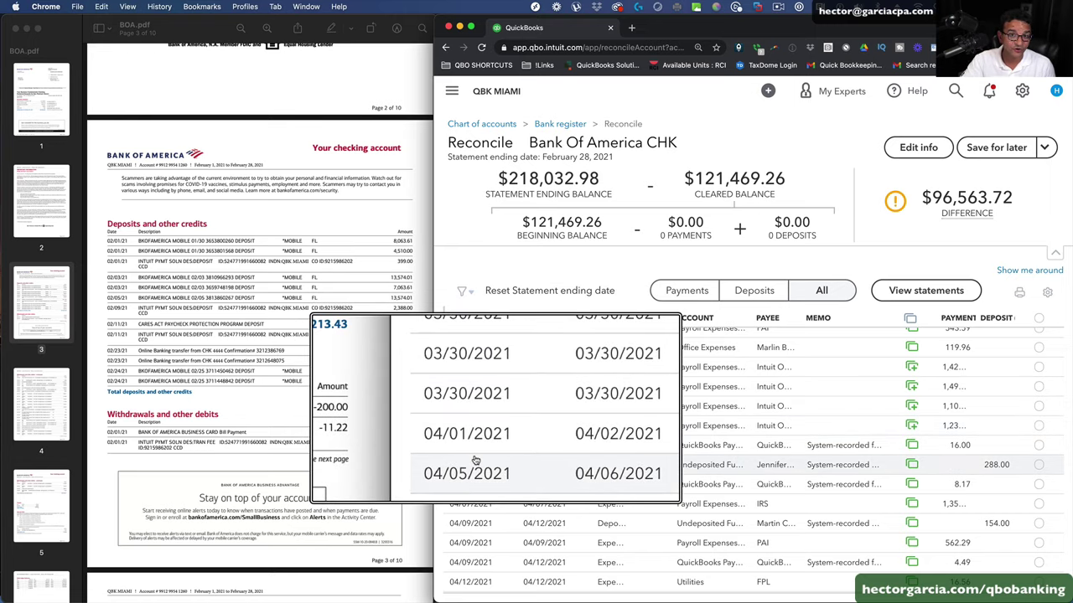
scroll(478, 453, up, 5)
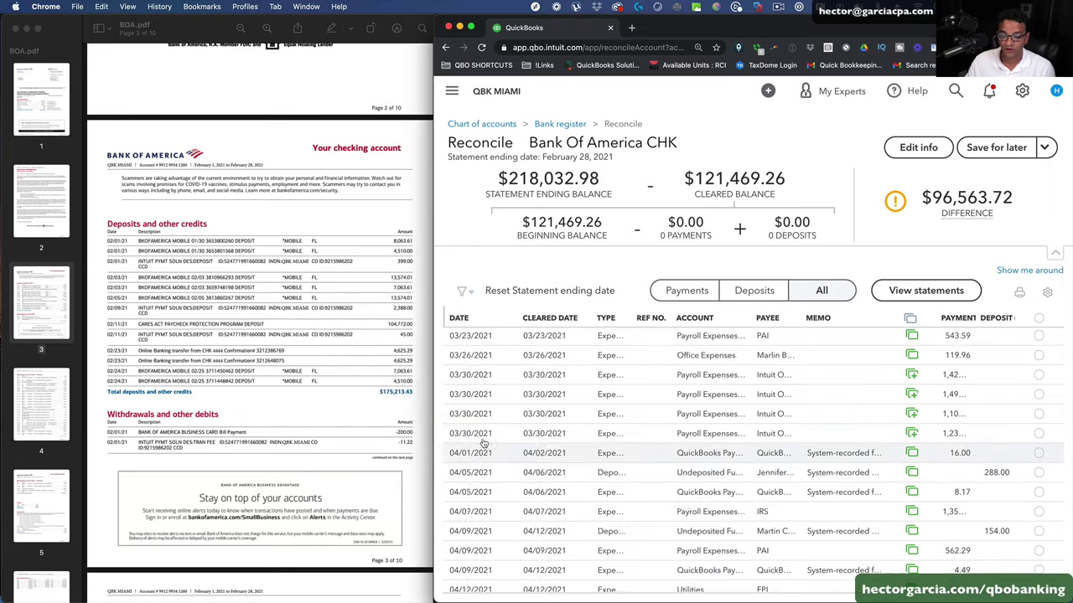
scroll(483, 442, up, 3)
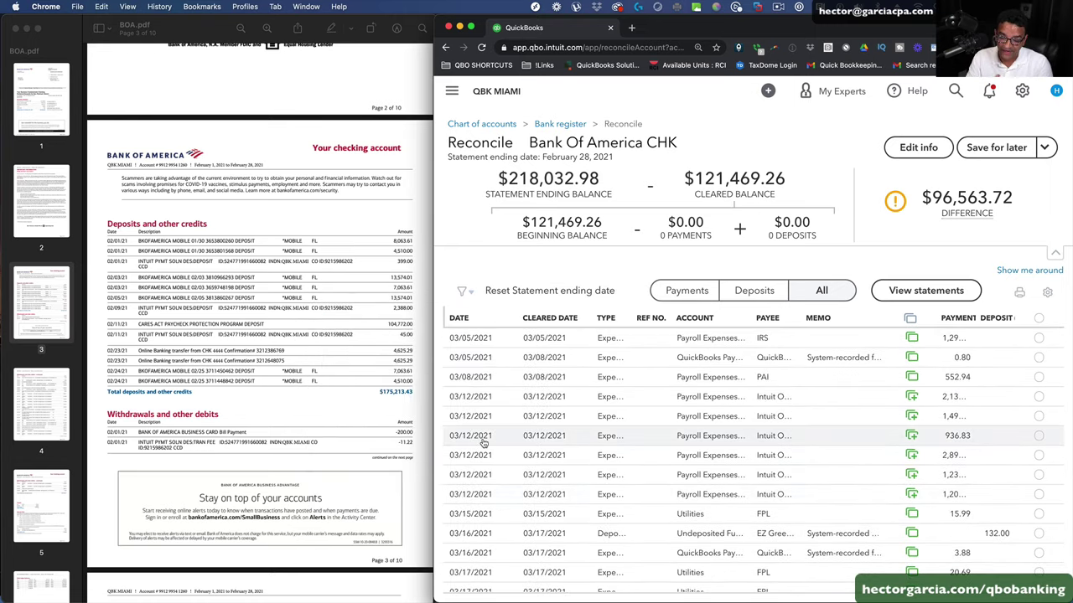
scroll(503, 432, up, 3)
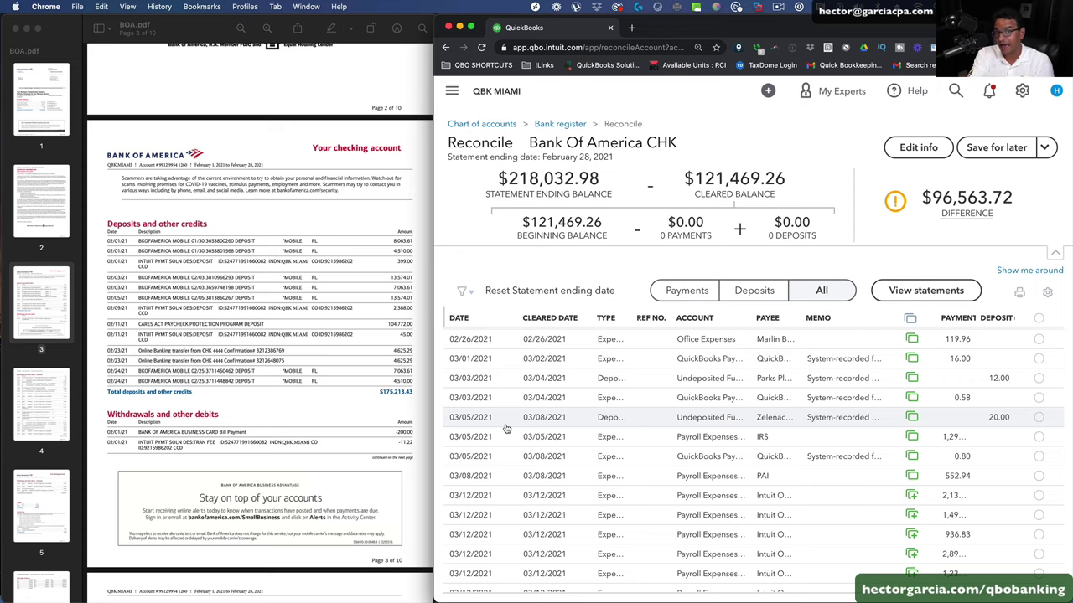
- Set the reconciliation list's date filter back to Statement ending date and apply it
click(470, 295)
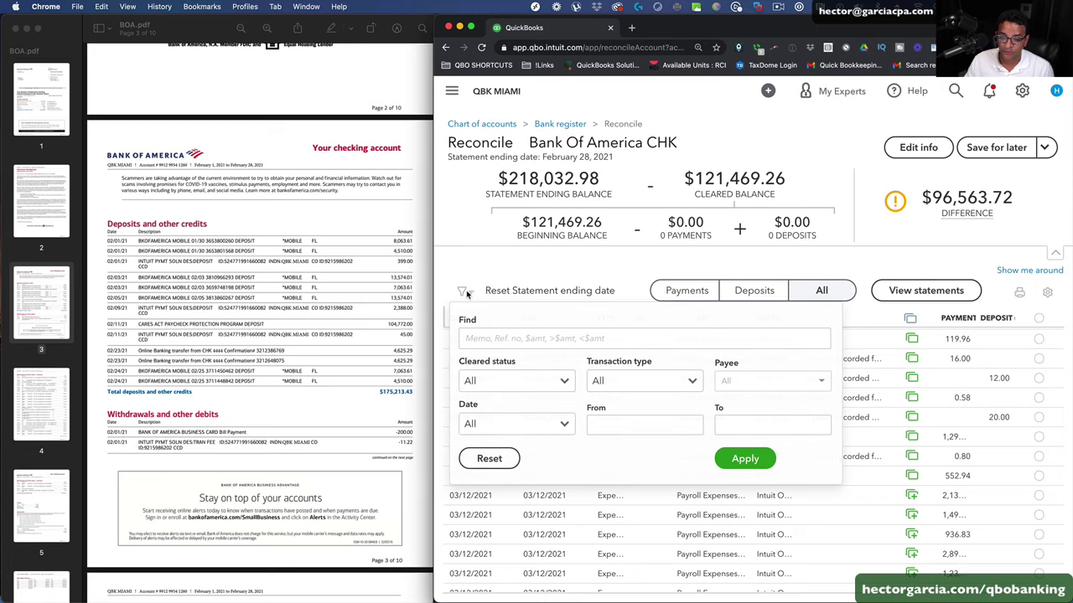
click(499, 425)
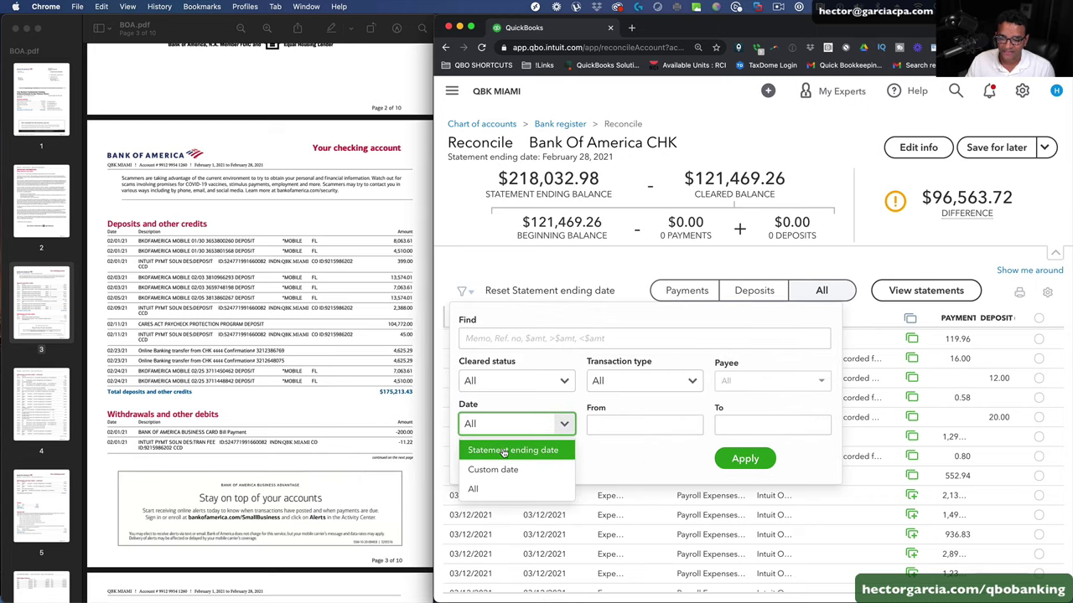
click(504, 451)
click(745, 458)
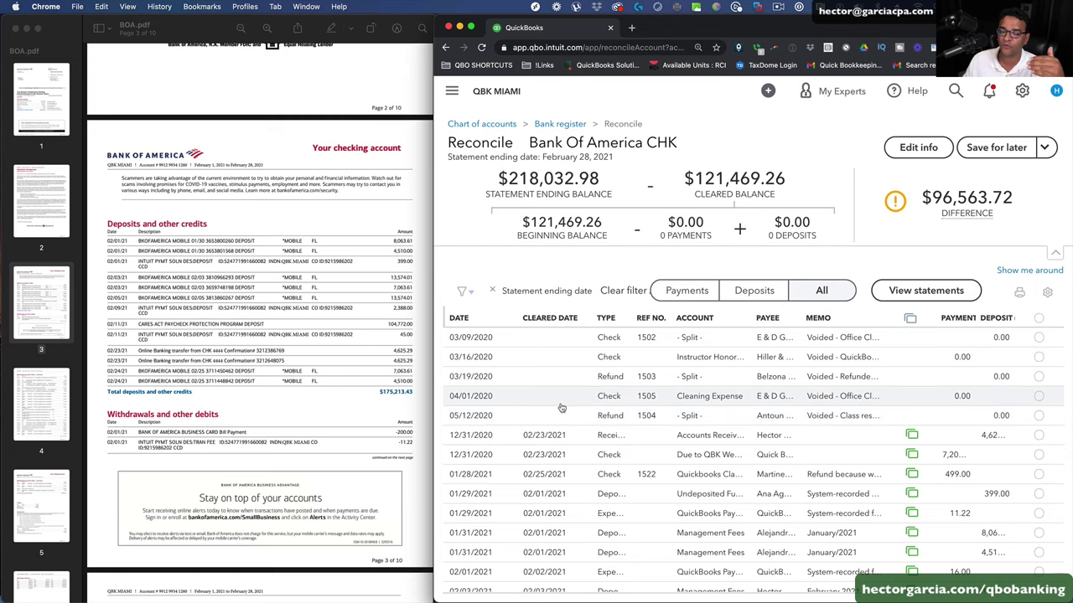
- Reduce the browser zoom to 100% and limit the reconciliation list to deposits
scroll(536, 470, down, 10)
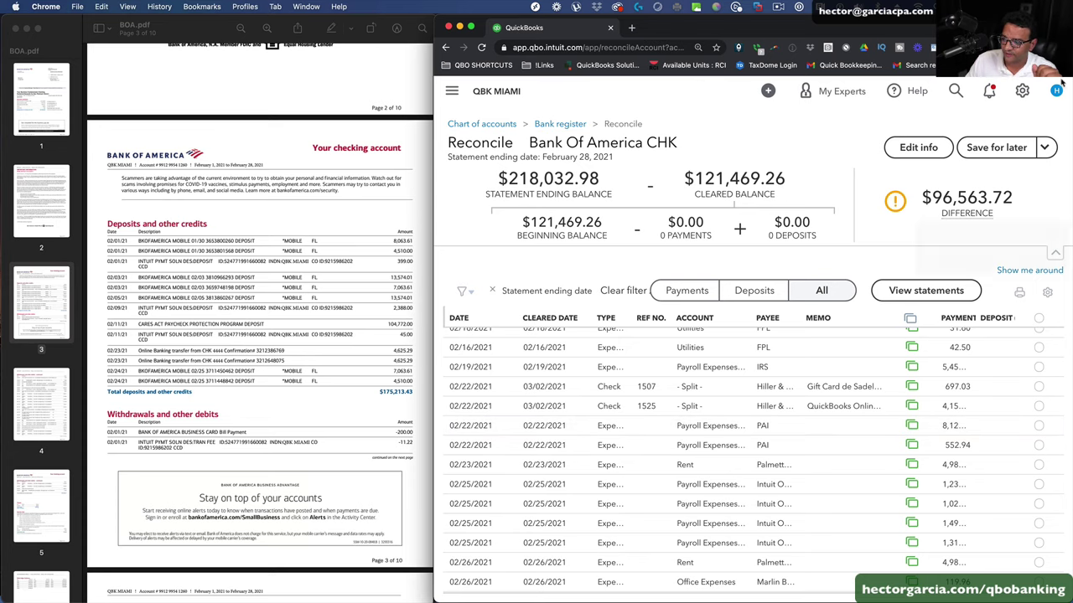
click(1061, 47)
click(977, 169)
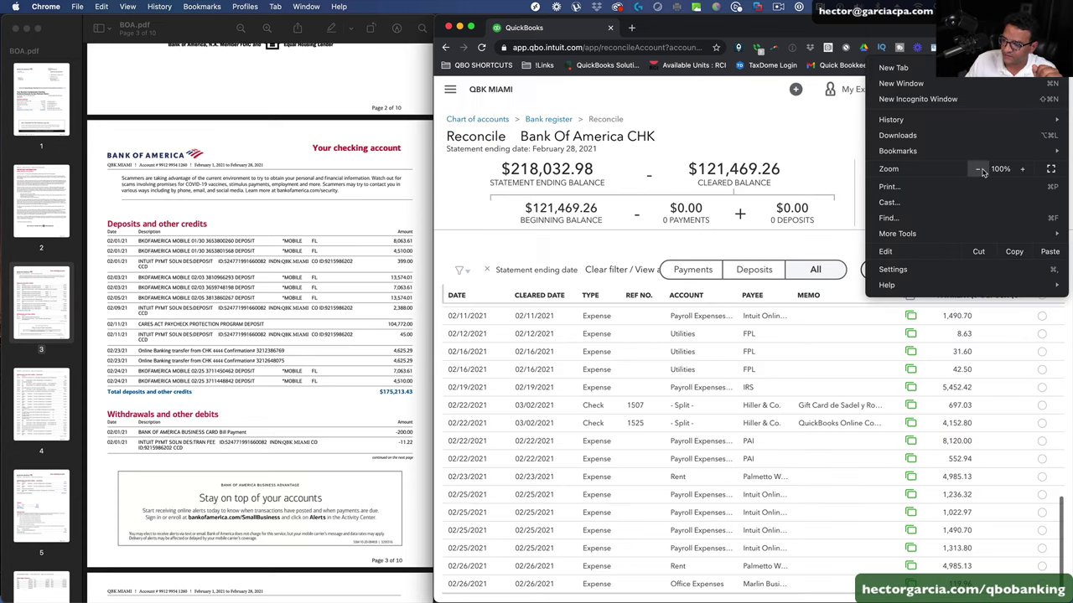
click(700, 291)
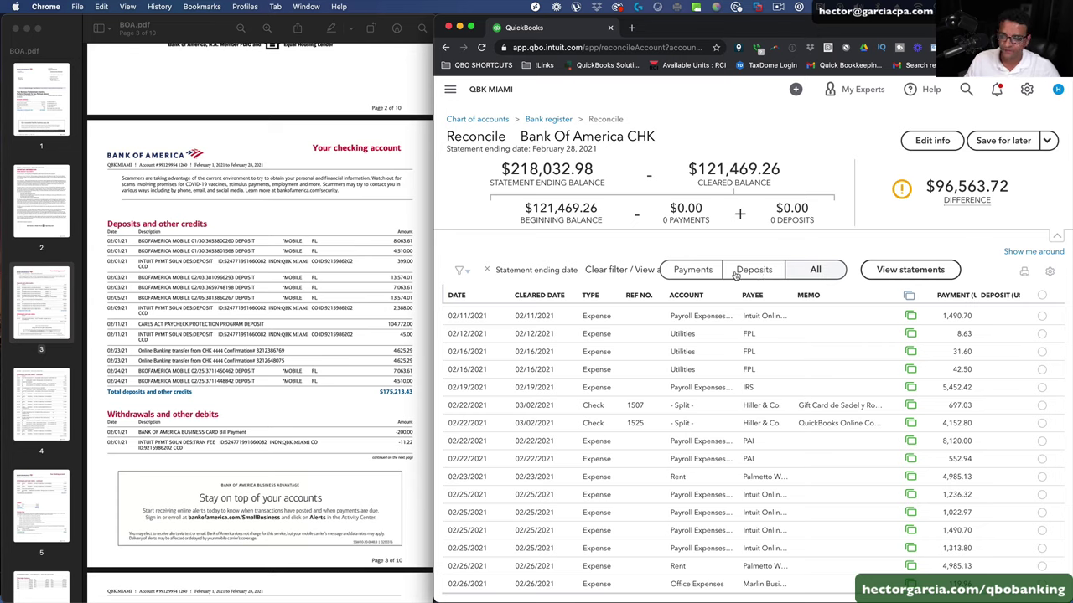
click(763, 274)
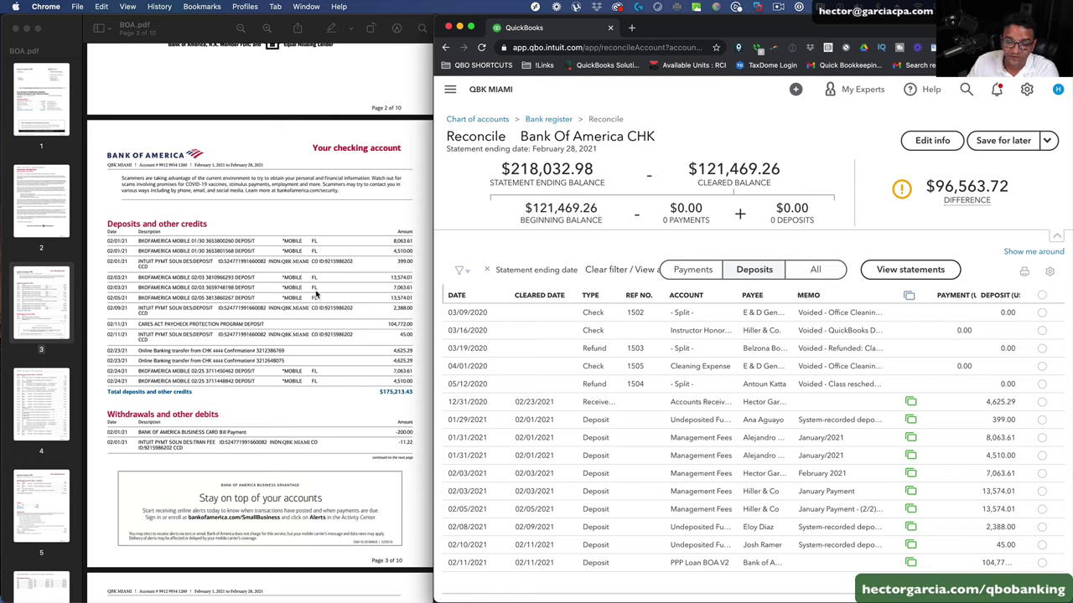
- Compare the statement's Deposits and other credits section with the deposits in the reconciliation list
click(268, 228)
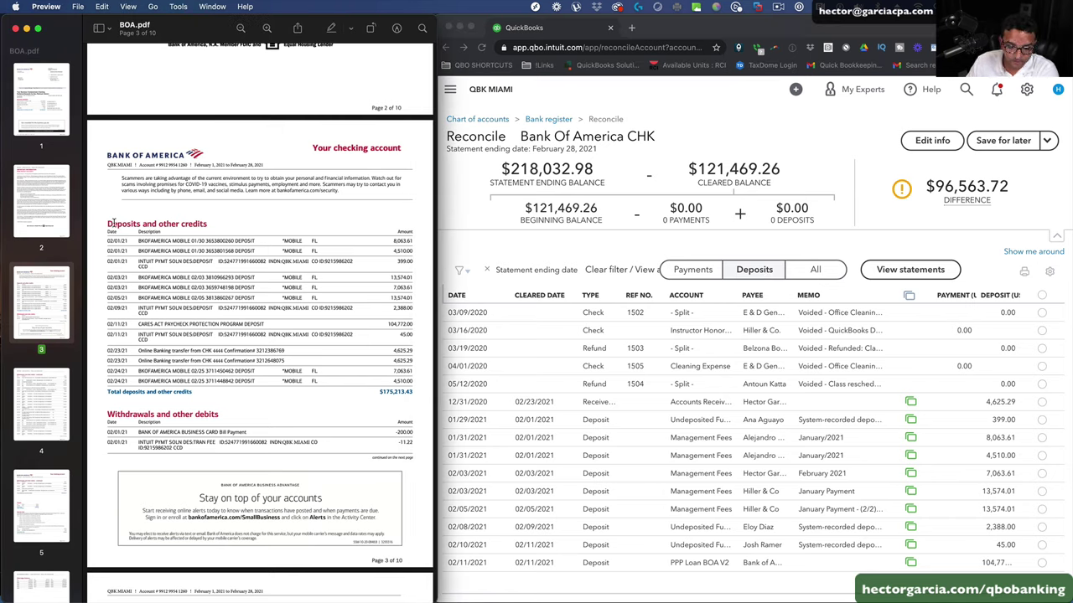
drag(112, 222, 352, 384)
click(436, 219)
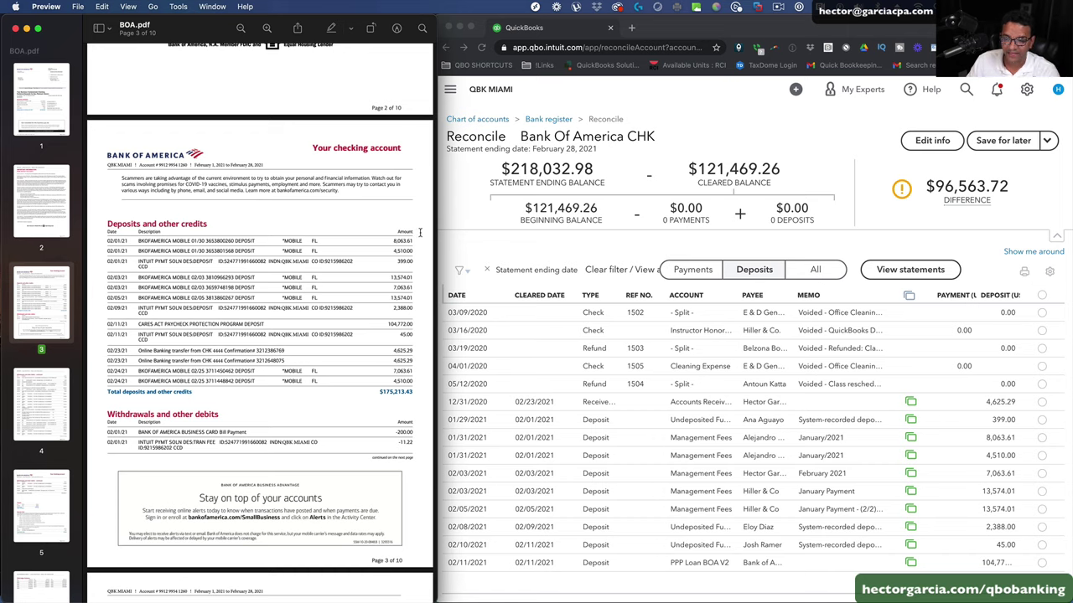
scroll(855, 335, down, 1)
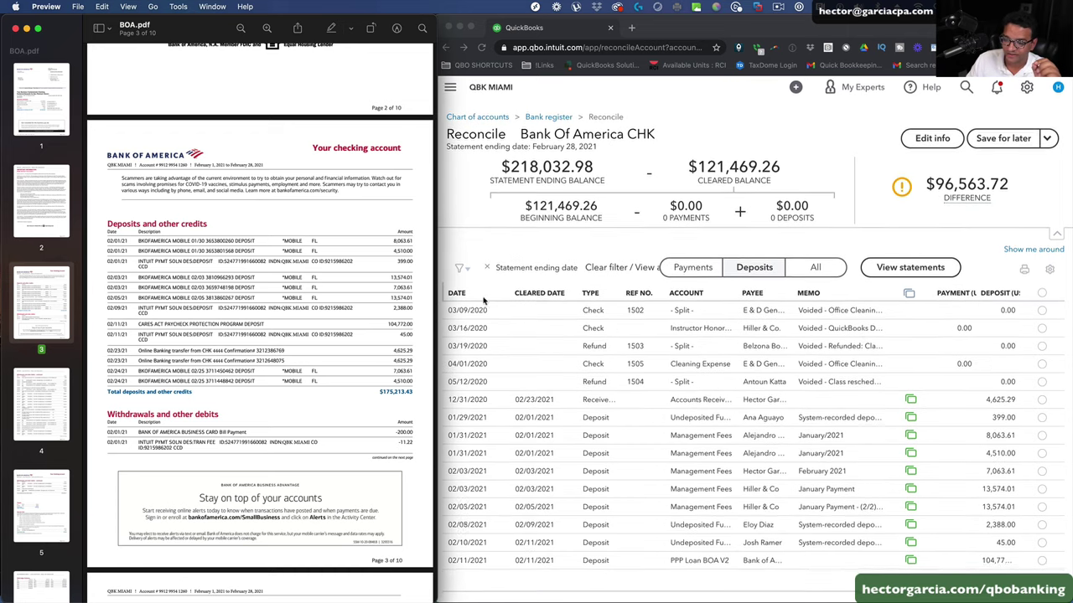
scroll(483, 300, up, 1)
drag(393, 240, 412, 240)
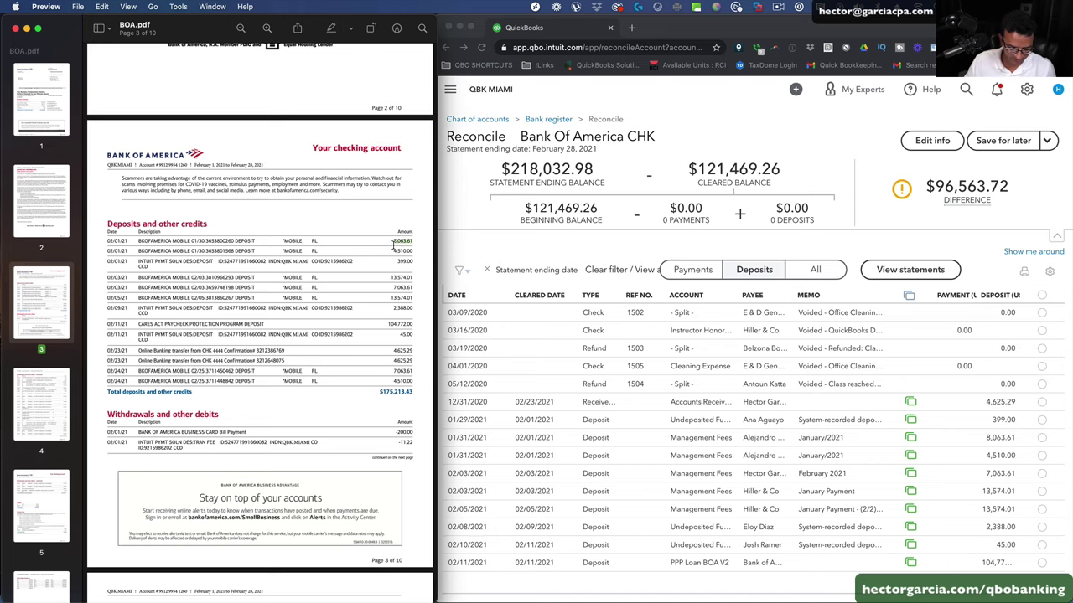
- Enlarge the statement and widen its window to read the deposit amounts, and mark the 01/31/2021 deposit of 8,063.61 as cleared
key(super+plus)
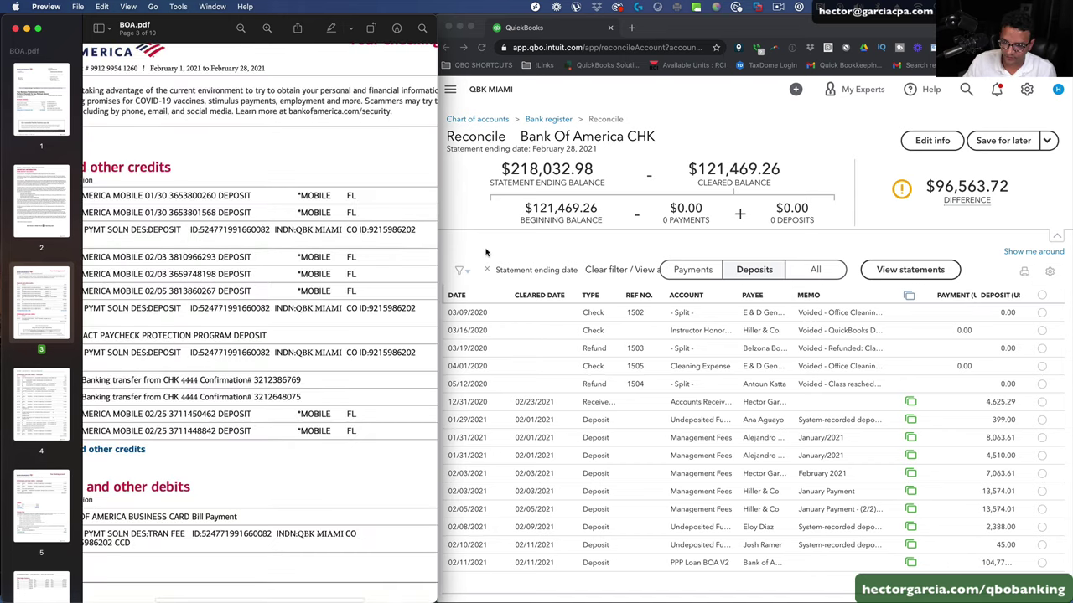
drag(435, 239, 652, 226)
key(grave)
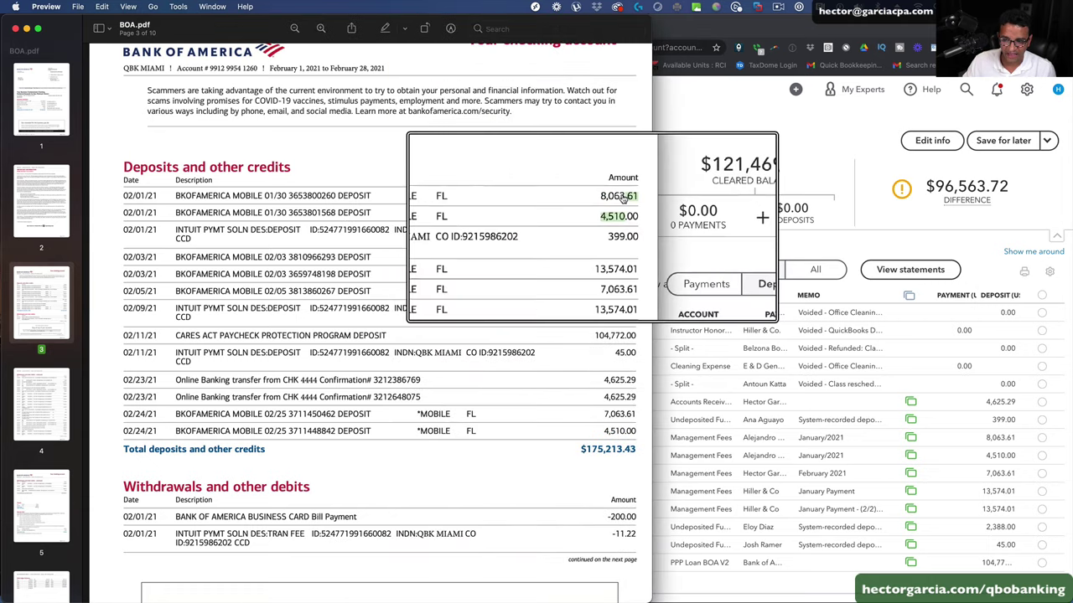
key(grave)
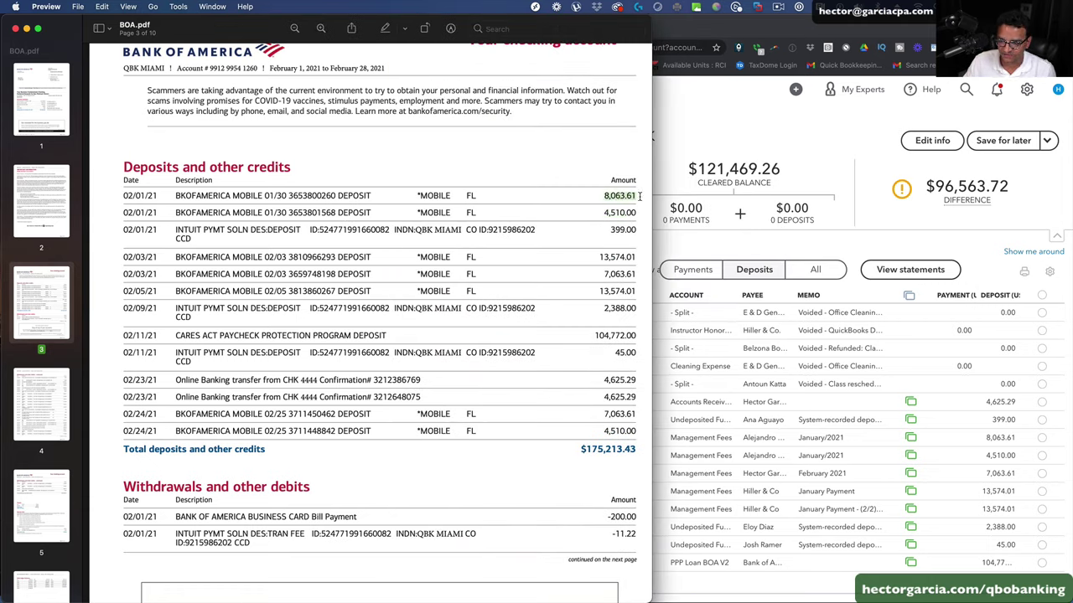
click(1012, 441)
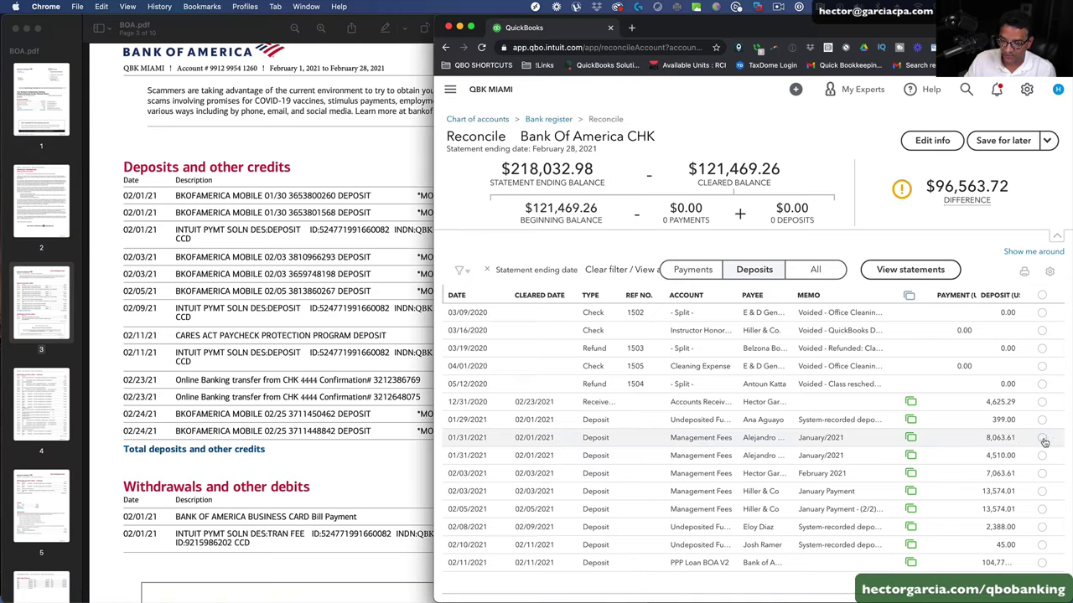
click(1042, 439)
- Examine the transaction date and cleared date of the 8,063.61 deposit in the reconciliation list
key(grave)
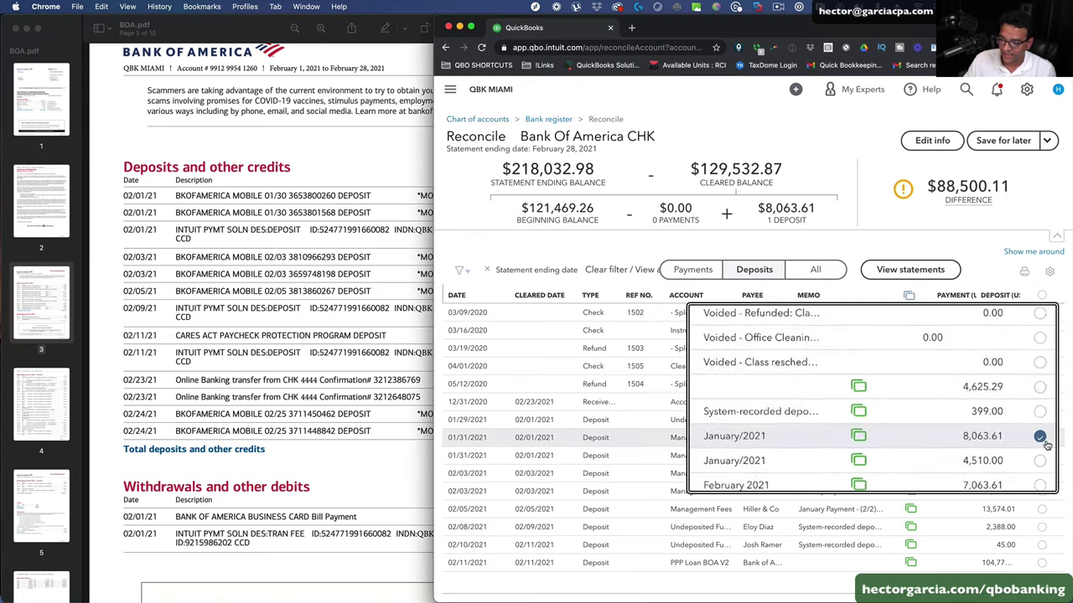
key(grave)
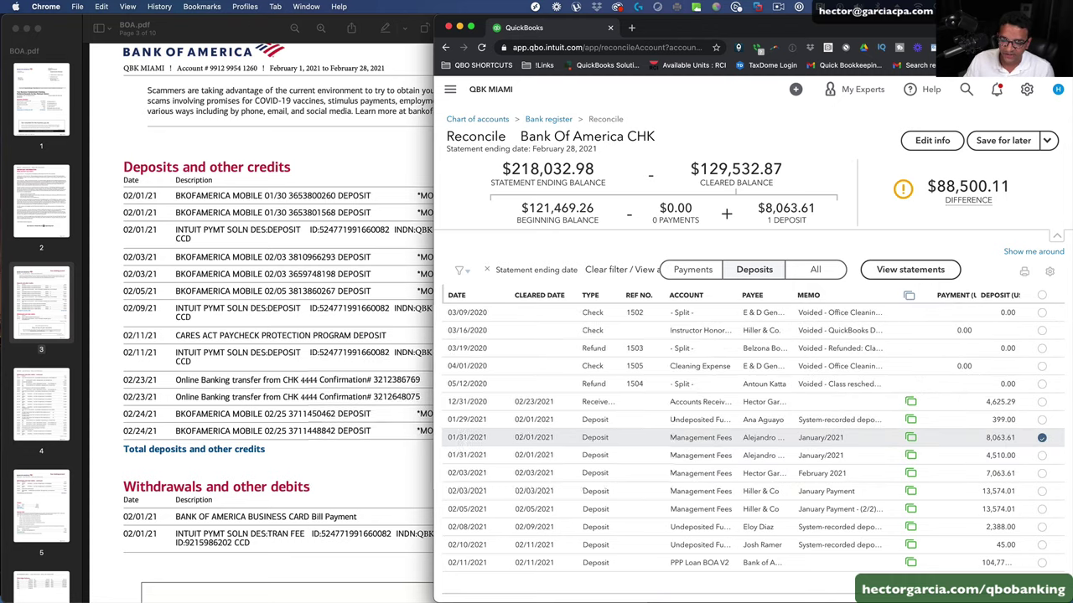
key(grave)
key(grave)
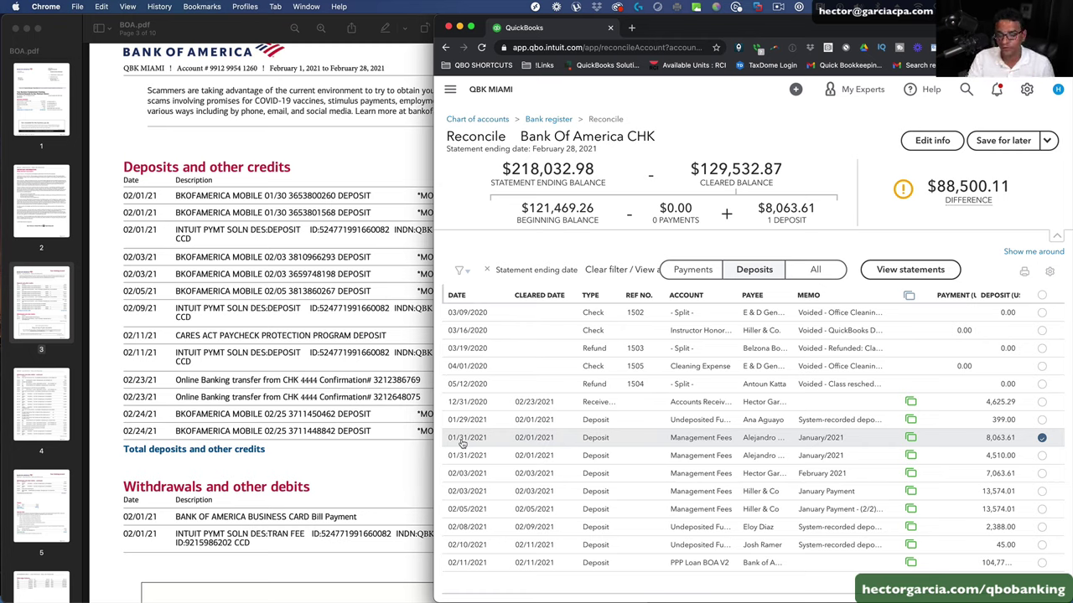
key(grave)
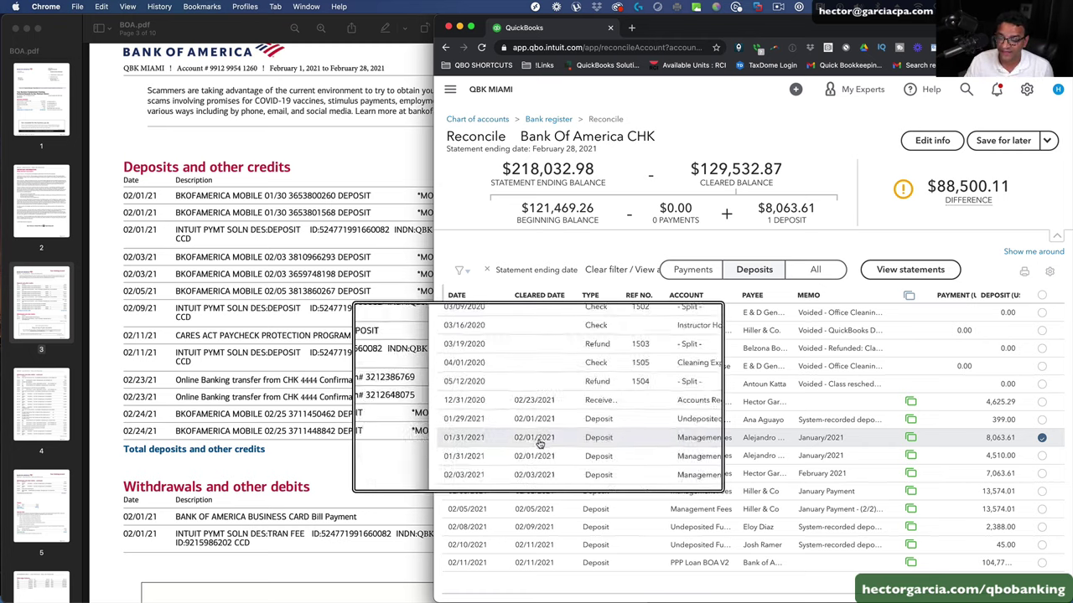
key(grave)
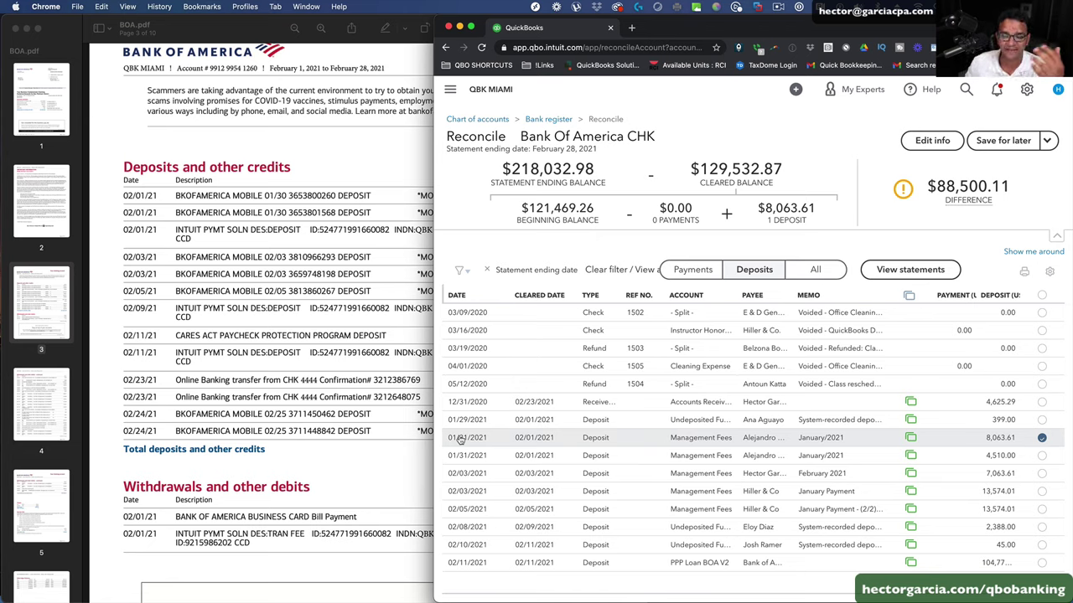
- Match the statement's 02/01/21 deposits of 4,510.00 and 399.00 and mark both as cleared in the reconciliation list
click(425, 362)
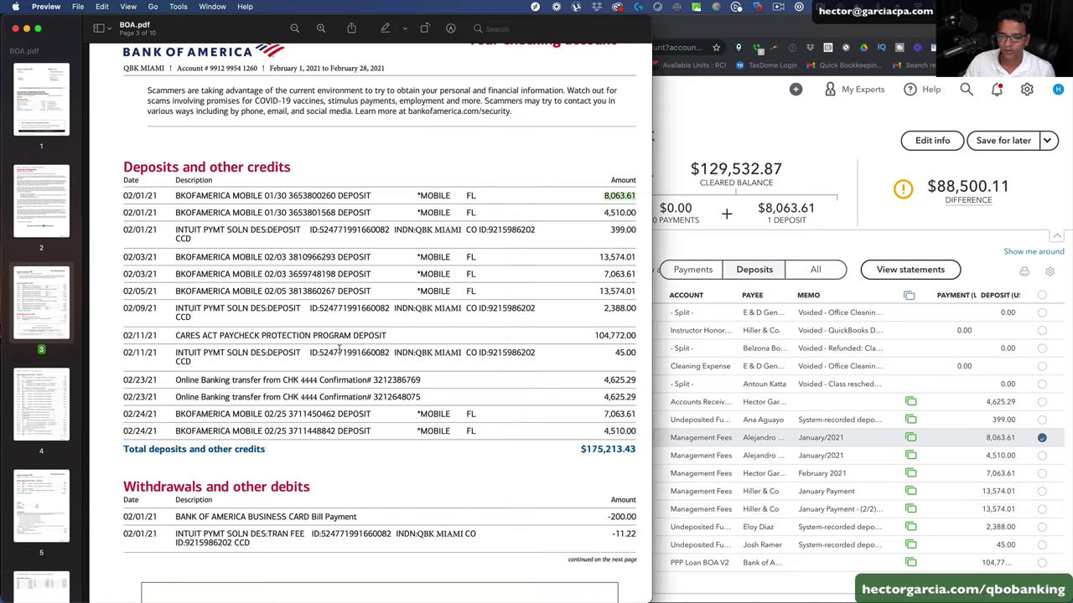
drag(604, 214, 634, 212)
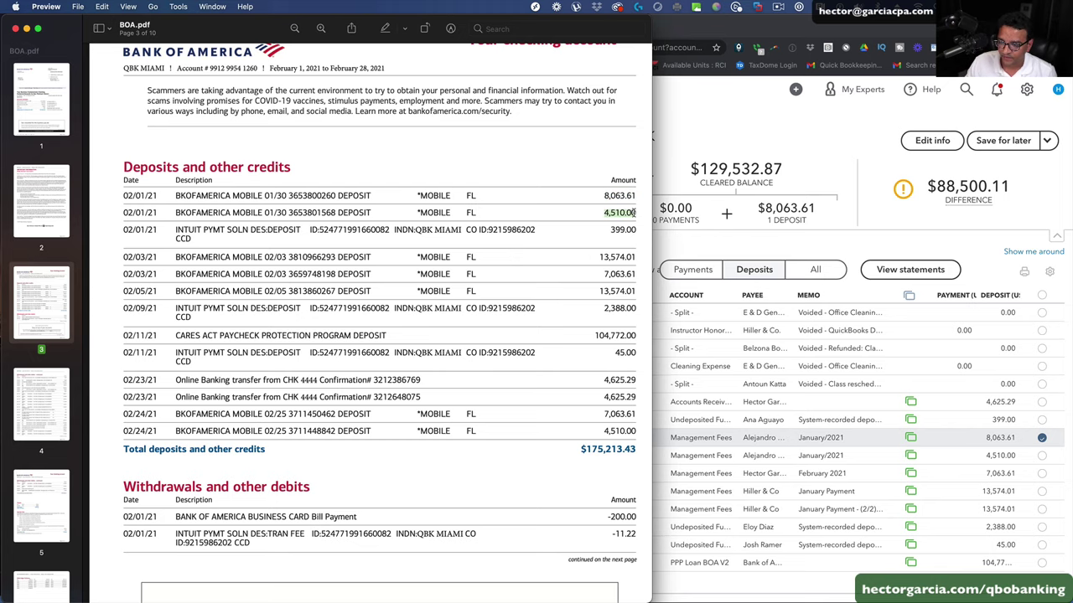
click(1041, 455)
click(268, 281)
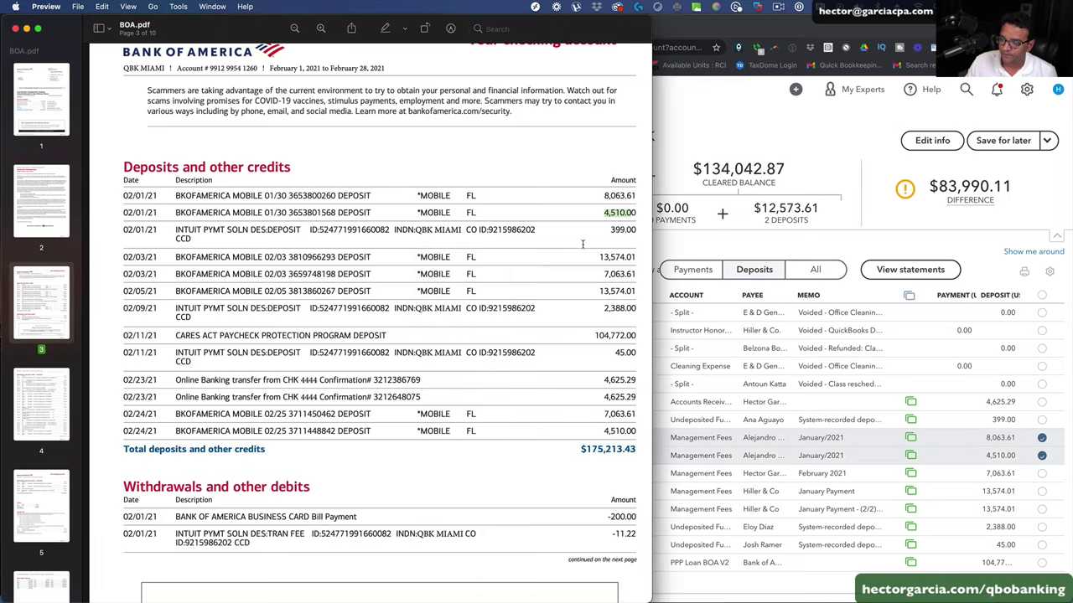
drag(607, 232, 634, 230)
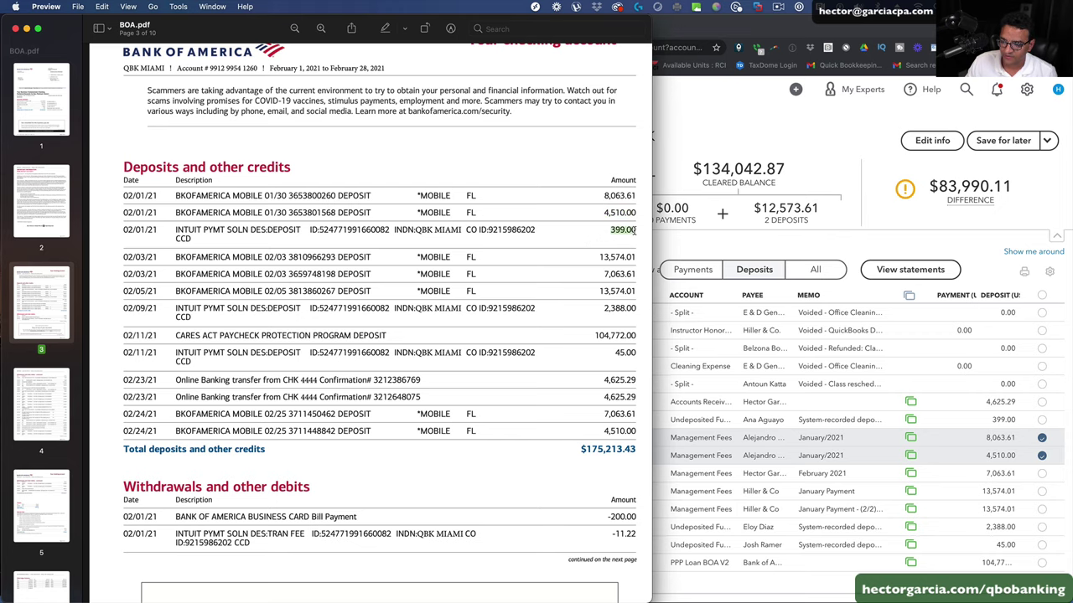
click(1042, 419)
- Fit the statement beside the reconciliation page so that its full deposit rows and amounts are readable
click(366, 268)
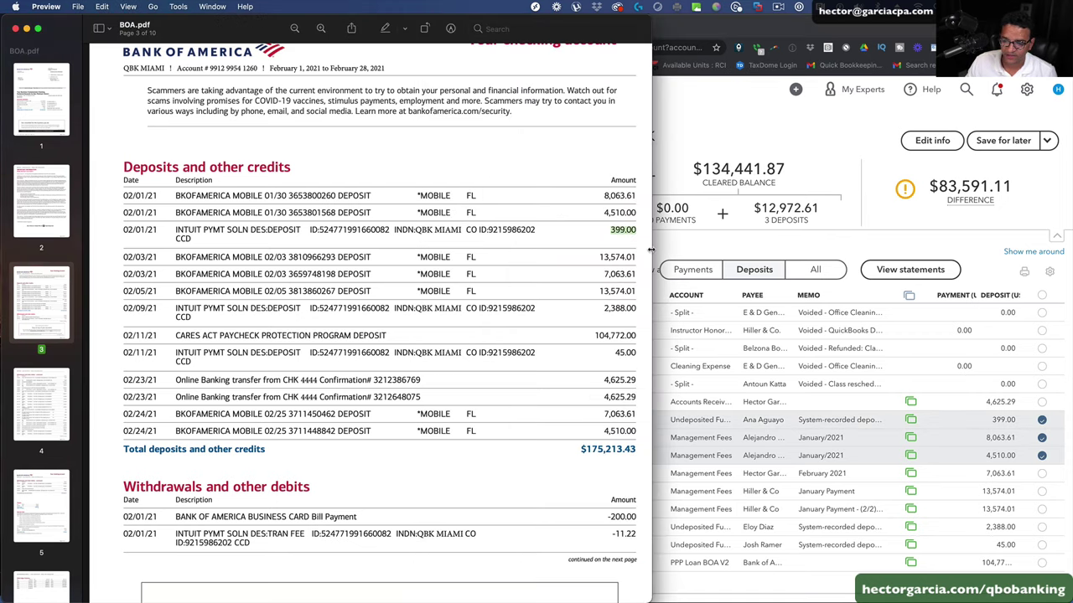
drag(652, 248, 433, 246)
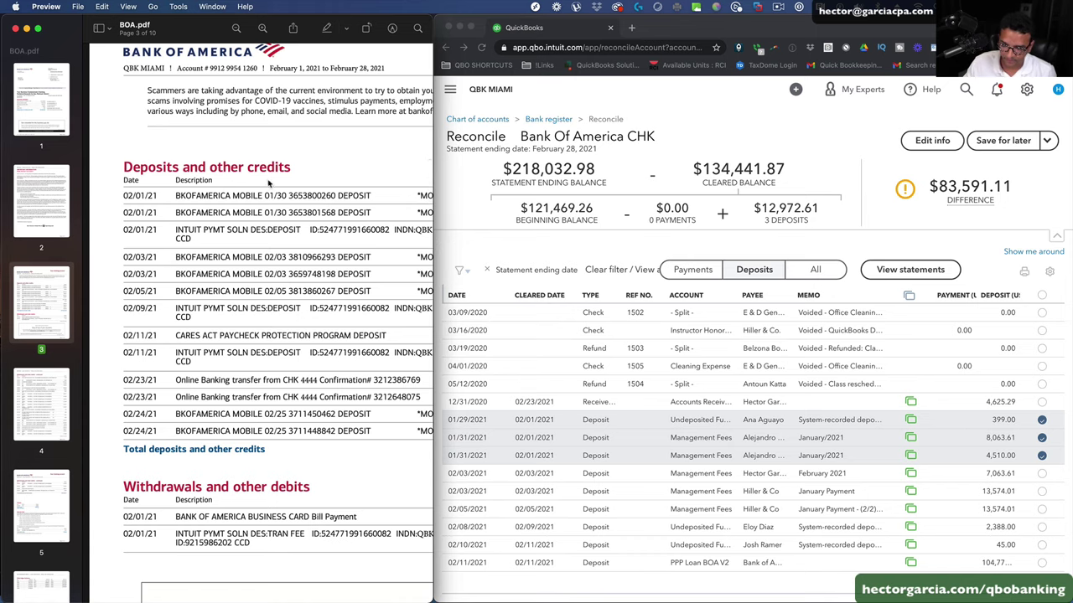
scroll(318, 193, down, 3)
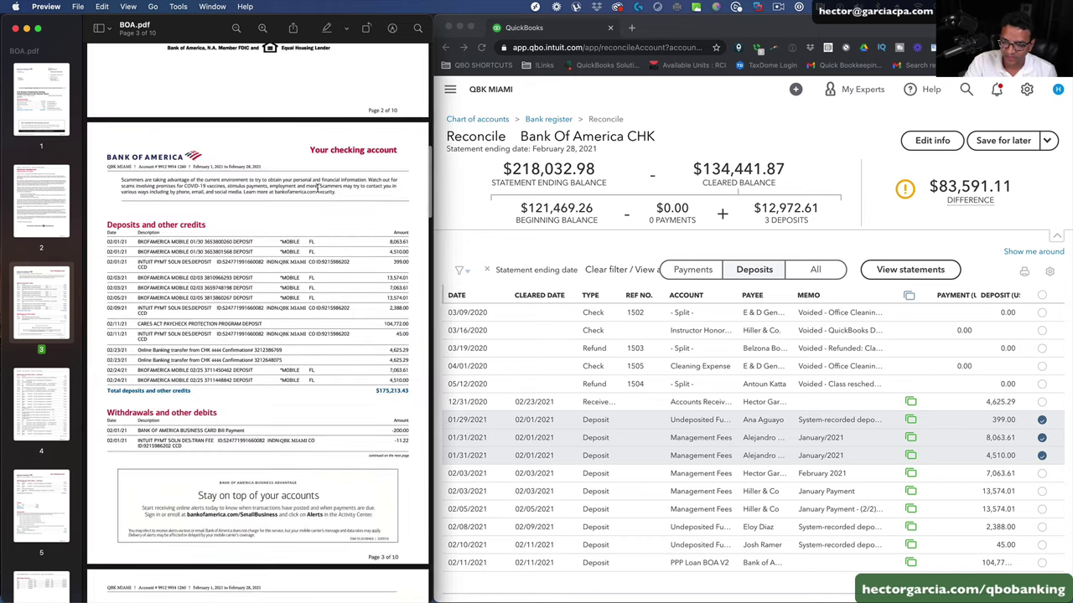
scroll(321, 194, down, 2)
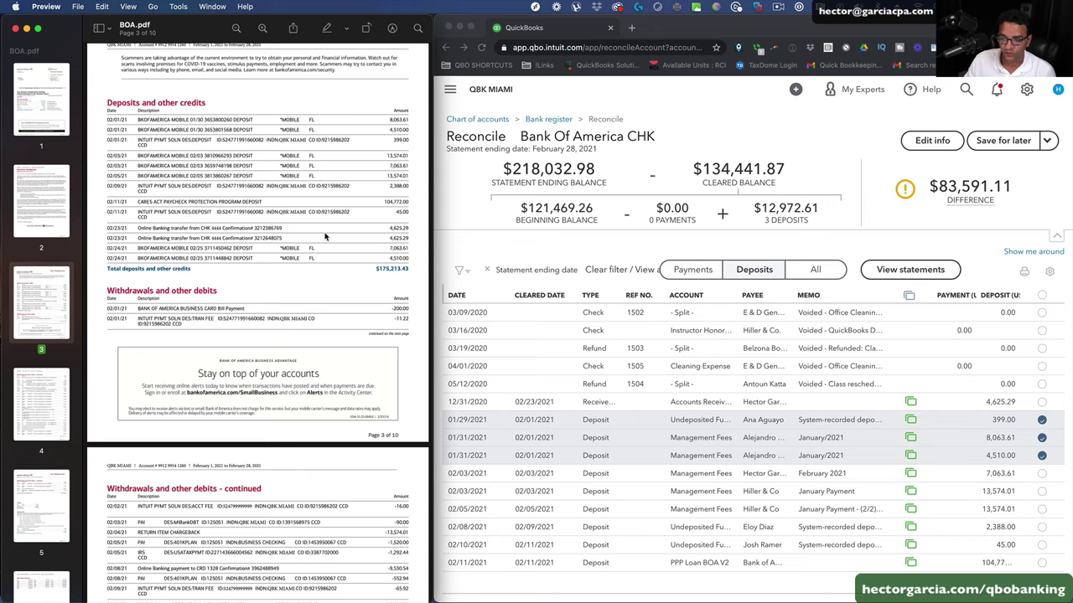
drag(431, 260, 459, 261)
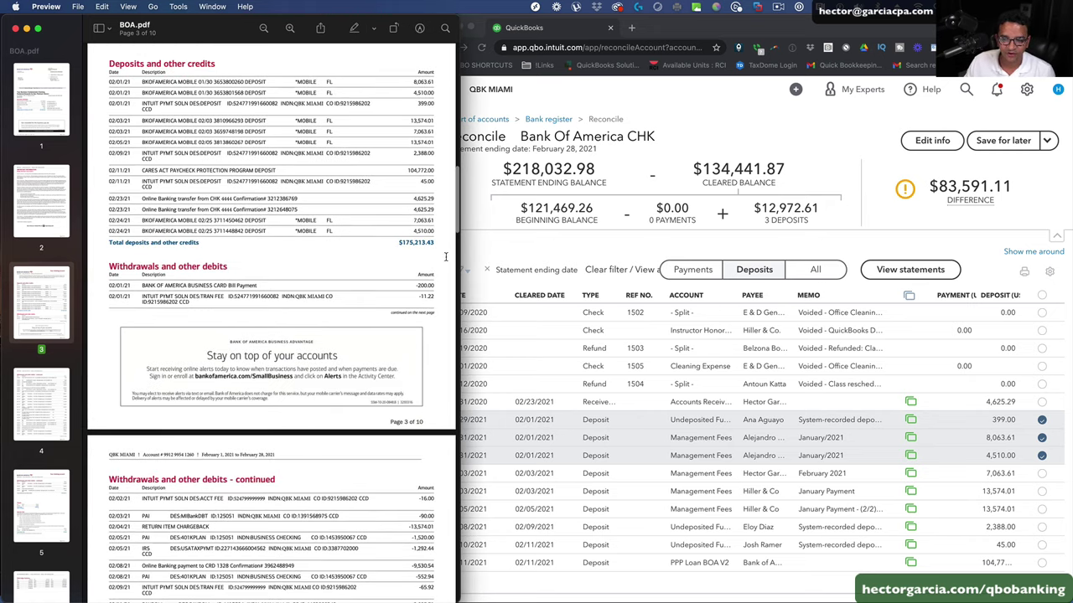
- Match the statement's 02/03/21 deposit of 13,574.01 and mark the Hiller & Co January Payment deposit as cleared
drag(411, 121, 432, 121)
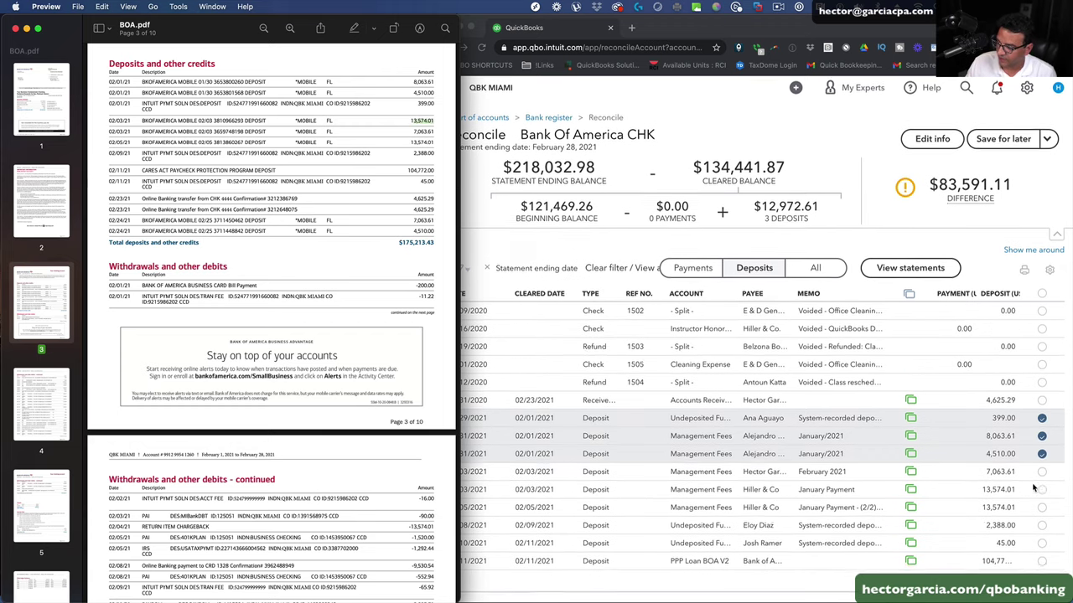
click(1041, 496)
click(1041, 493)
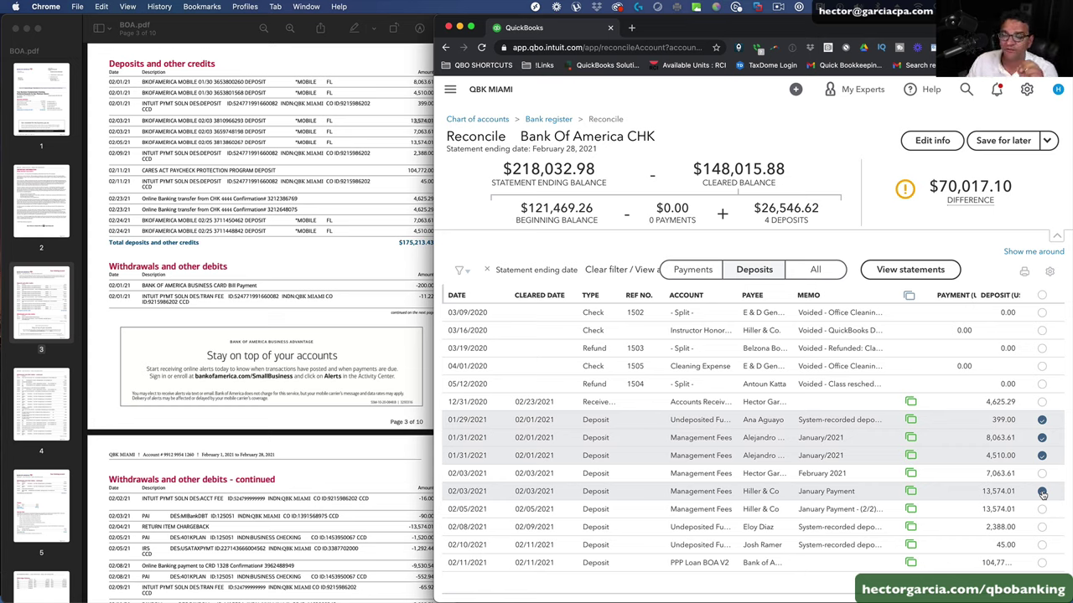
click(1042, 492)
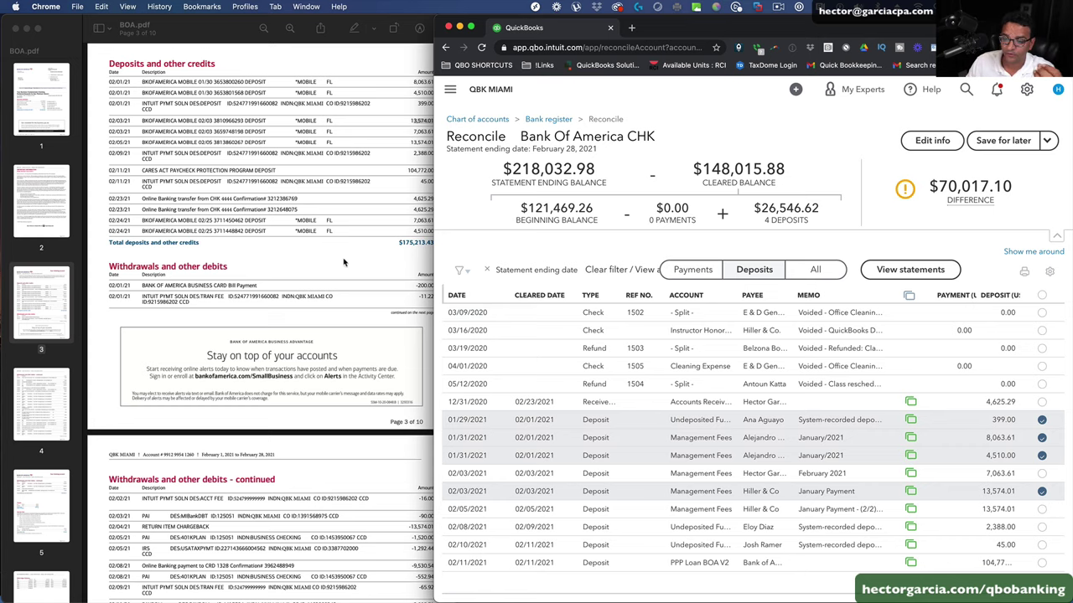
- Highlight the matched deposit amounts 8,063.61, 4,510.00, 399.00 and the 02/03/21 amount of 13,574.01 in the bank statement
click(411, 98)
drag(411, 82, 434, 83)
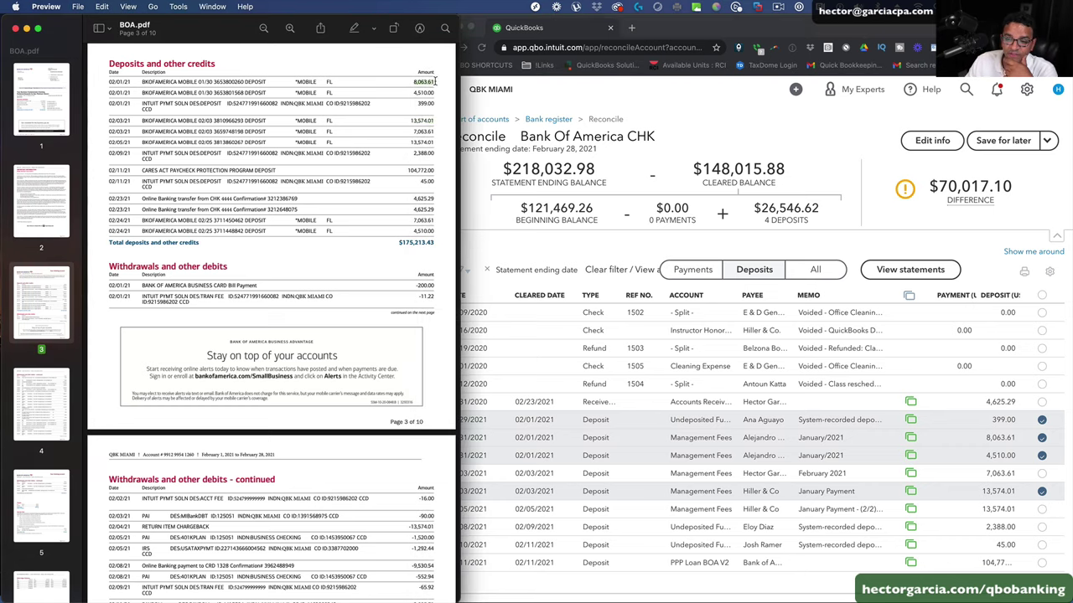
click(354, 28)
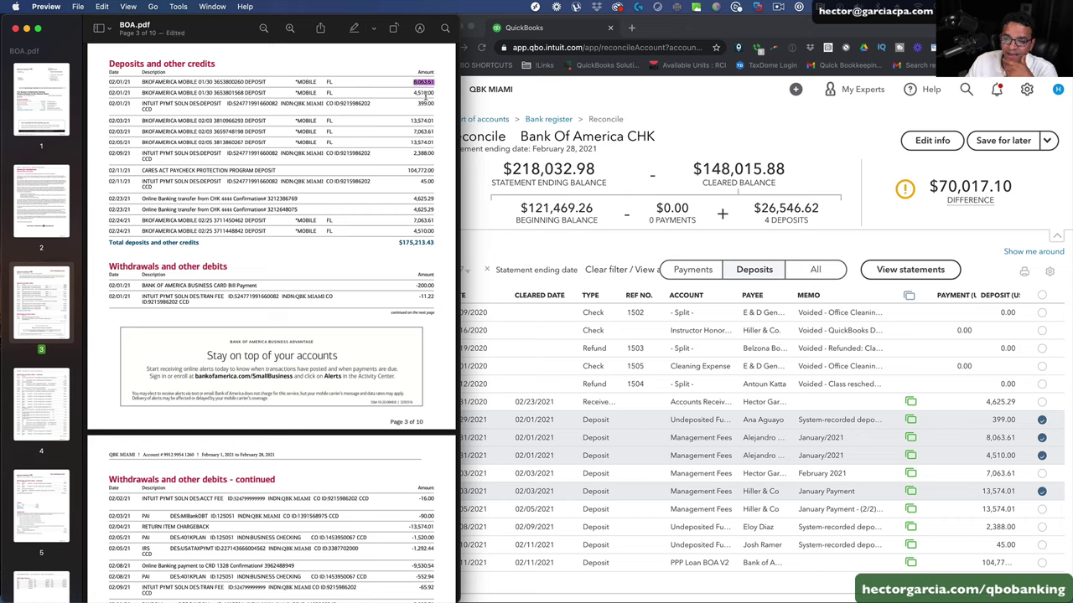
drag(412, 93, 434, 122)
click(355, 29)
click(354, 28)
click(355, 29)
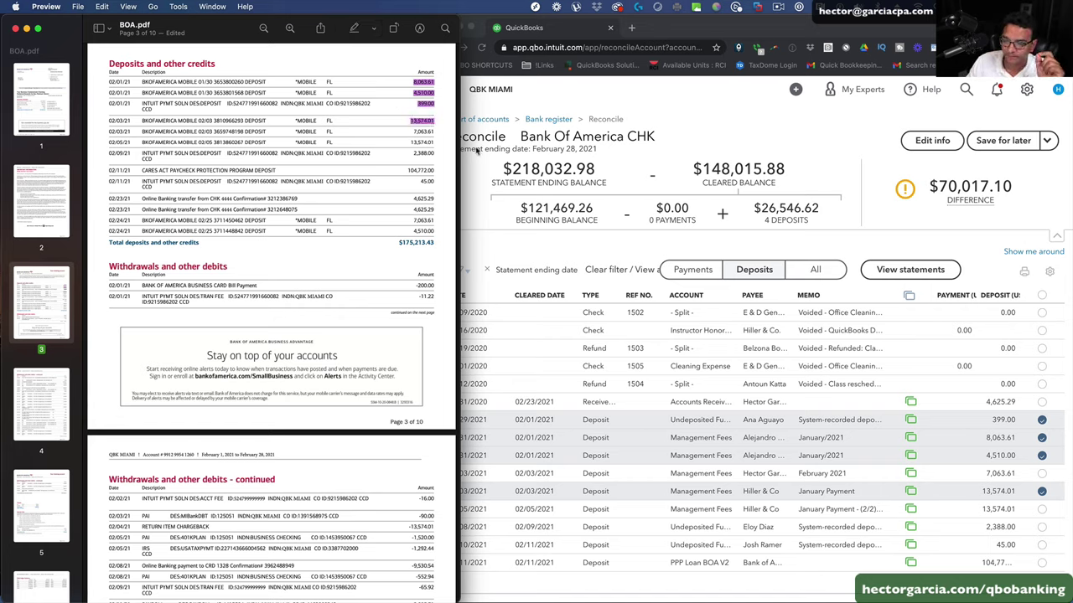
- Highlight the 02/03/21 deposit of 7,063.61 and the 02/05/21 deposit of 13,574.01 in the statement and mark both as cleared
drag(410, 131, 447, 134)
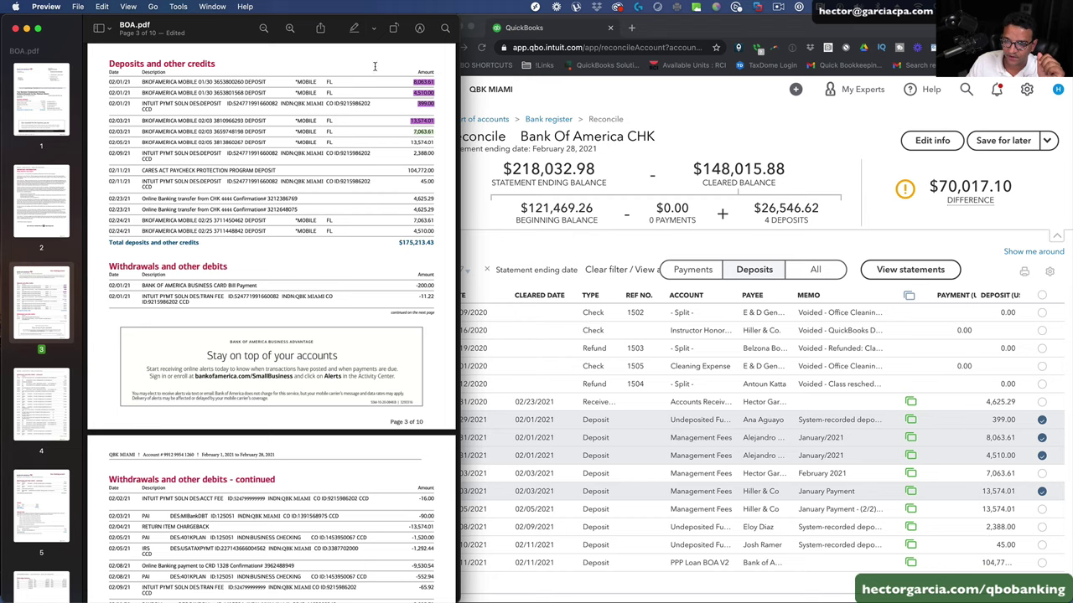
click(355, 29)
click(1041, 473)
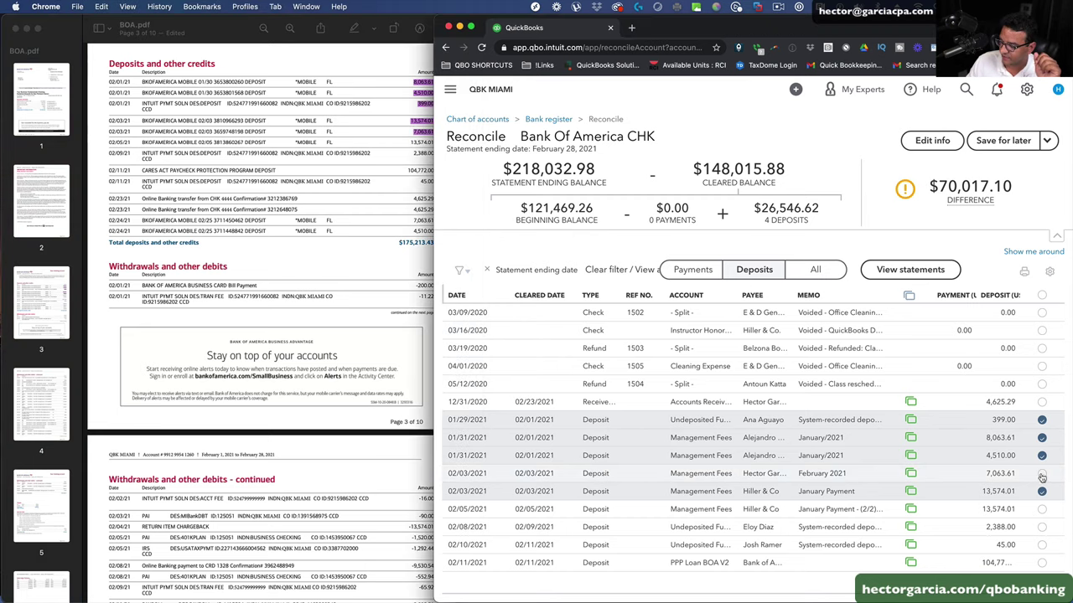
click(415, 147)
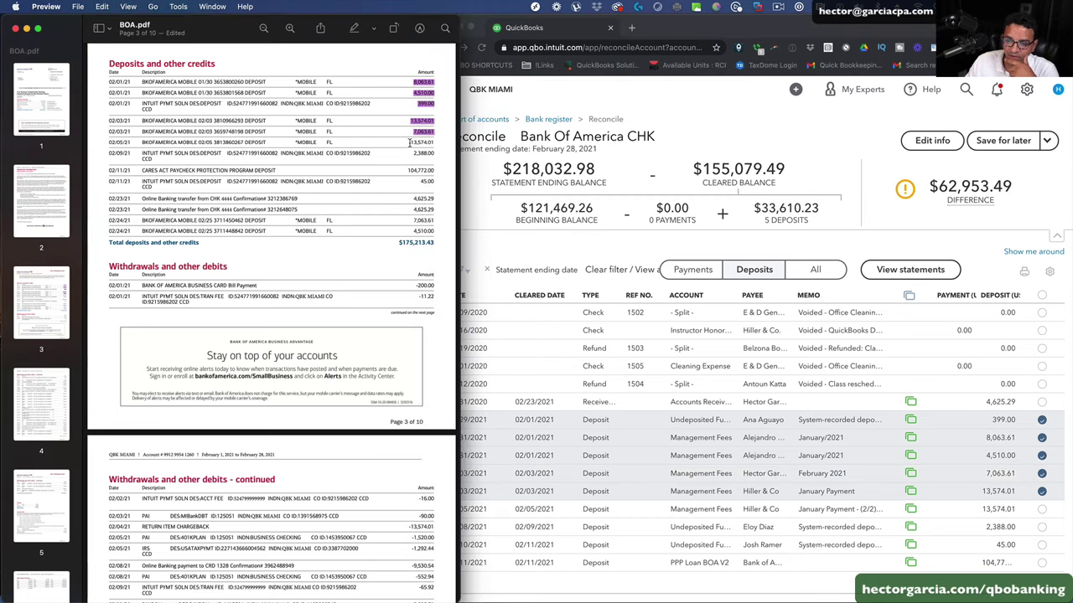
click(356, 31)
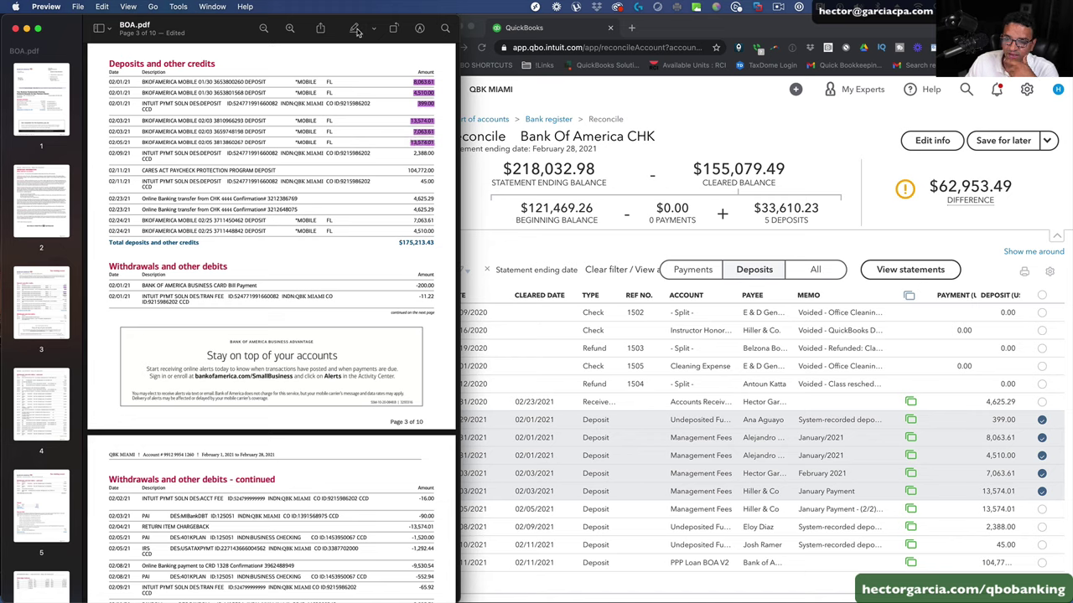
click(1041, 509)
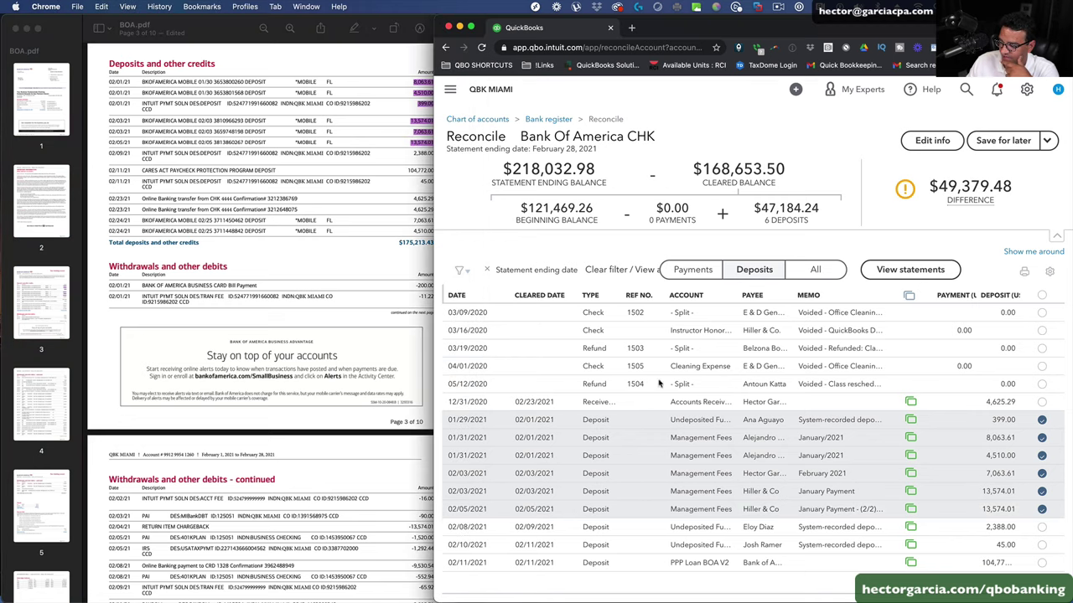
- Match the statement's 02/09/21 deposit of 2,388.00 and mark it as cleared in the reconciliation list
click(413, 153)
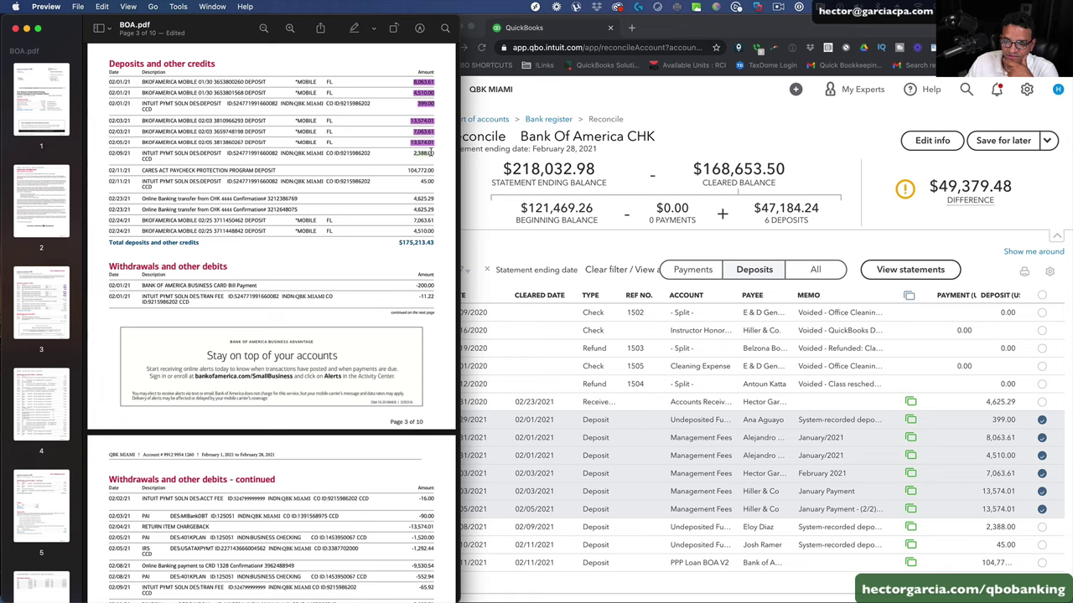
click(1041, 527)
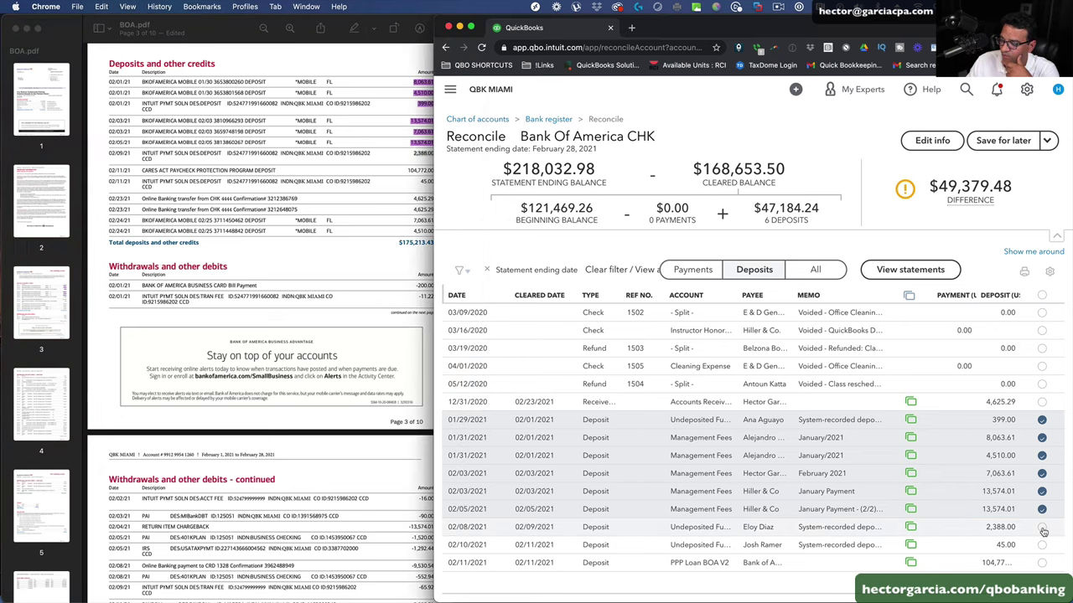
- Highlight the 02/09/21 deposit of 2,388.00 in the statement and locate the 02/11/21 deposit of 104,772.00 in the reconciliation list
click(382, 181)
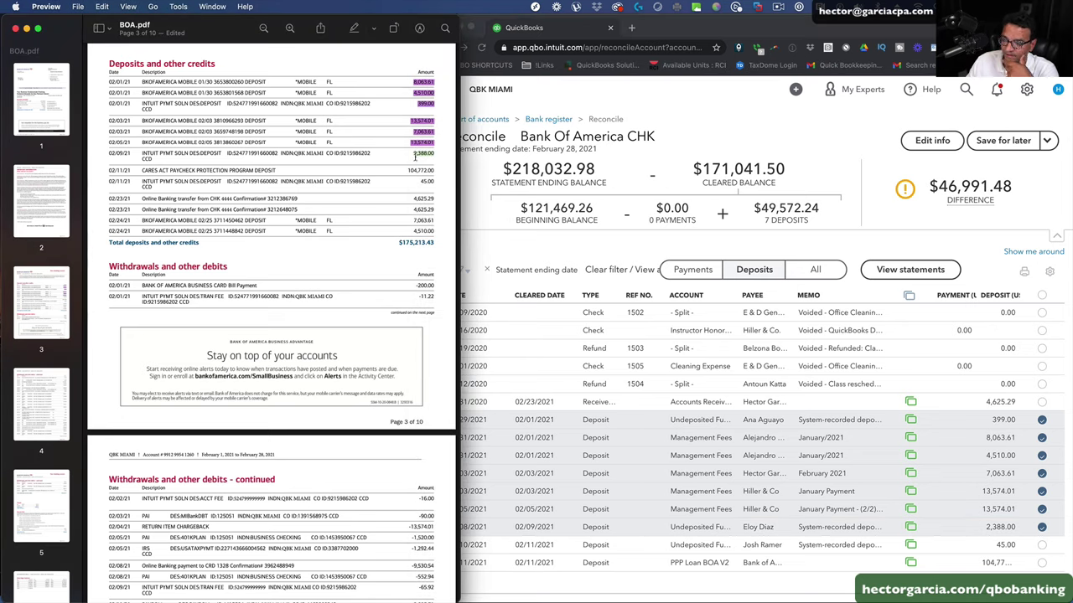
click(357, 31)
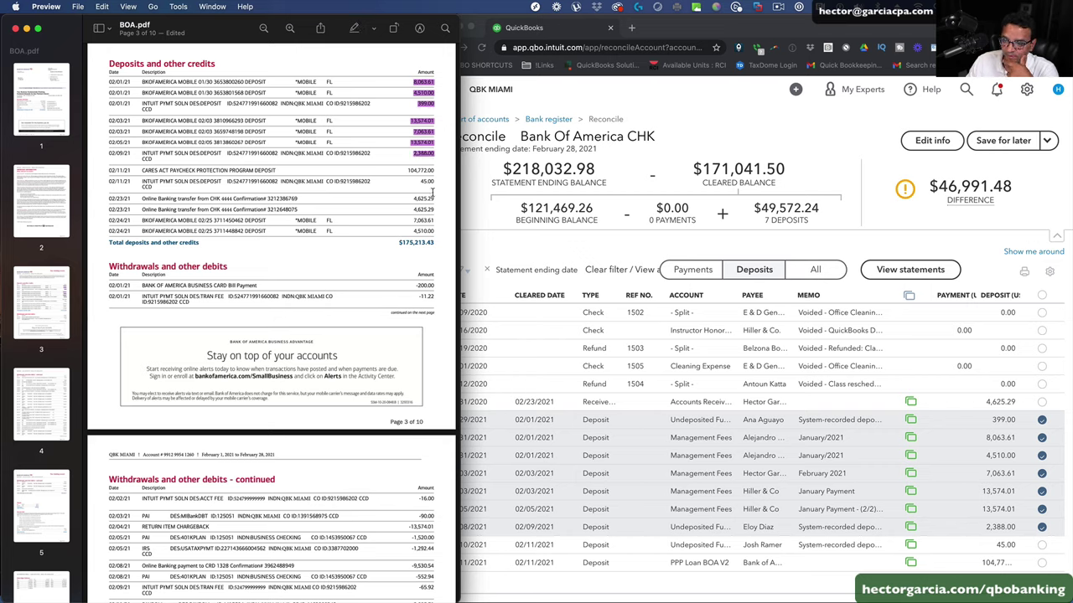
drag(408, 172, 444, 171)
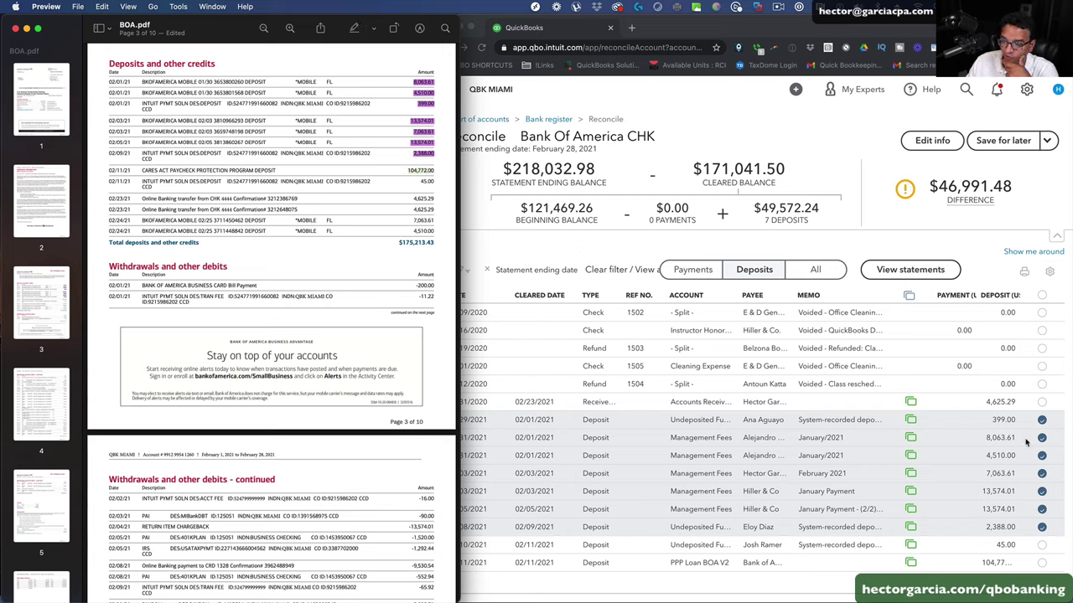
click(992, 568)
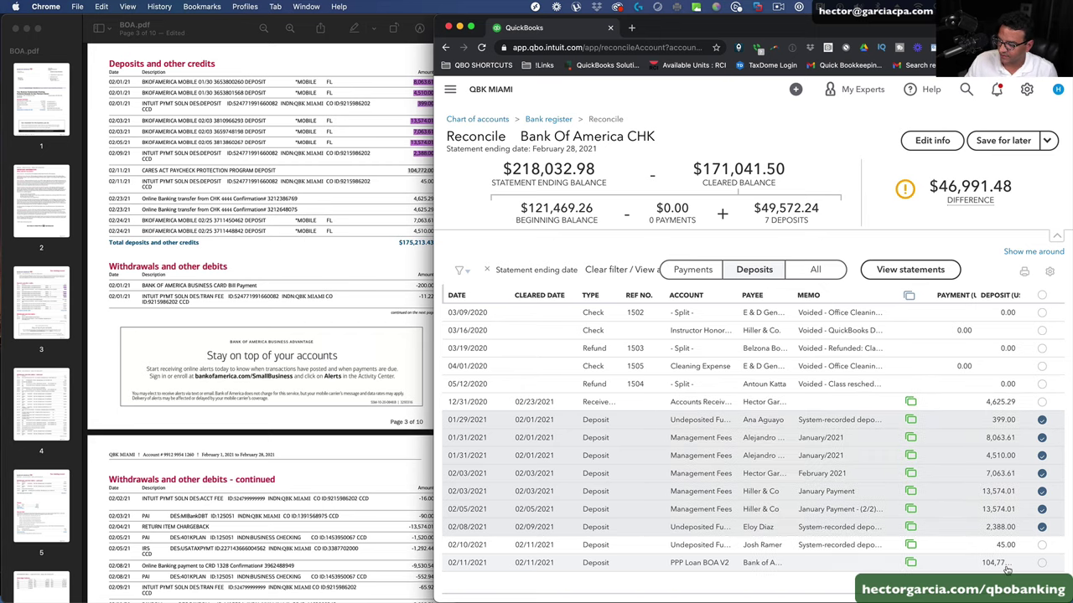
- Set the browser zoom to 90% so the reconciliation list's deposit amounts show in full
click(1062, 47)
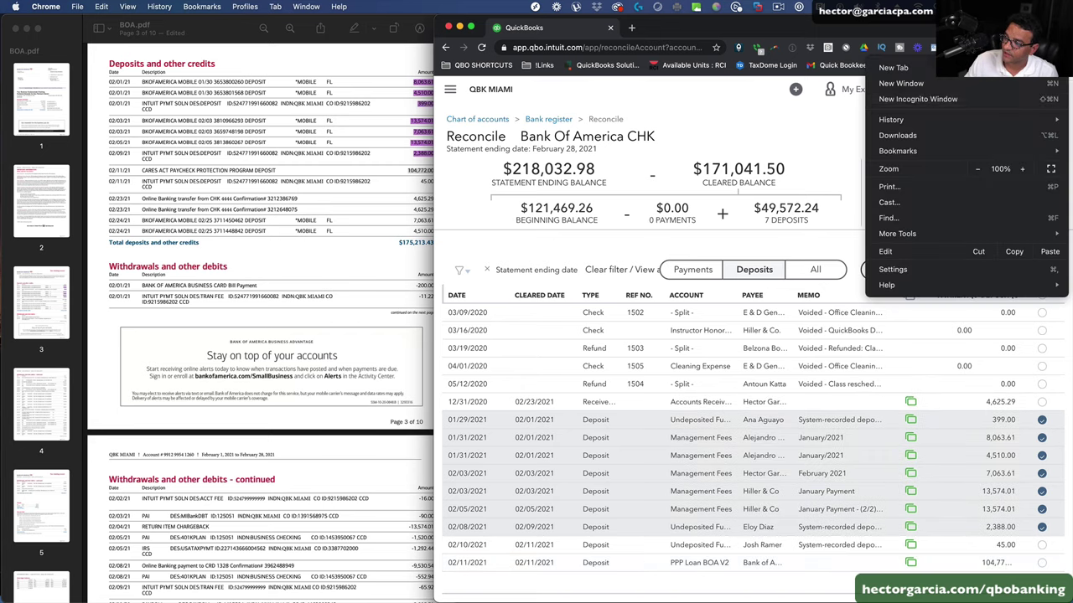
click(1023, 169)
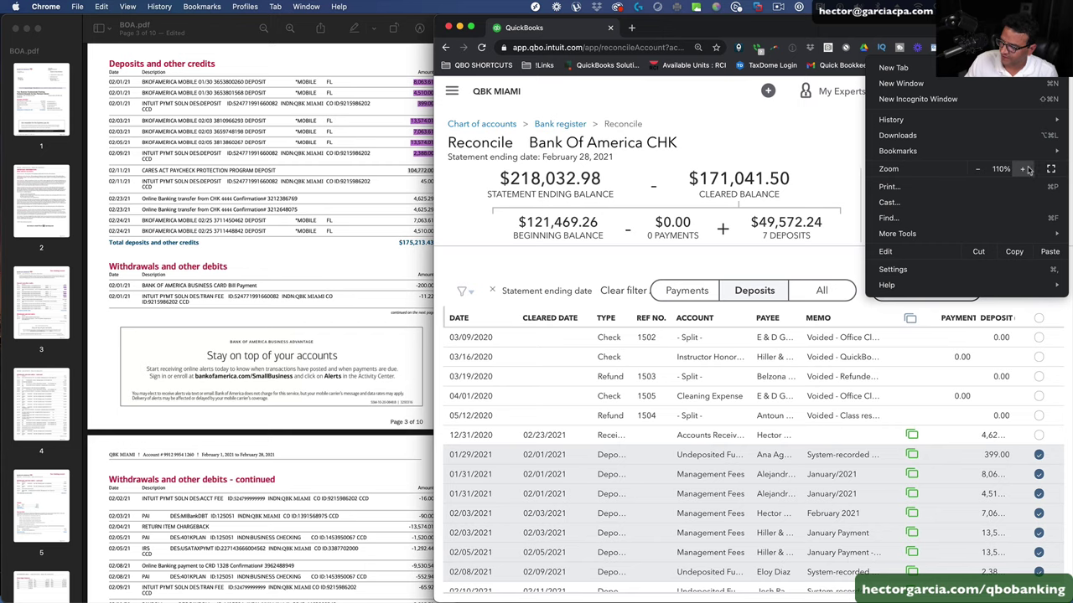
click(978, 169)
click(977, 169)
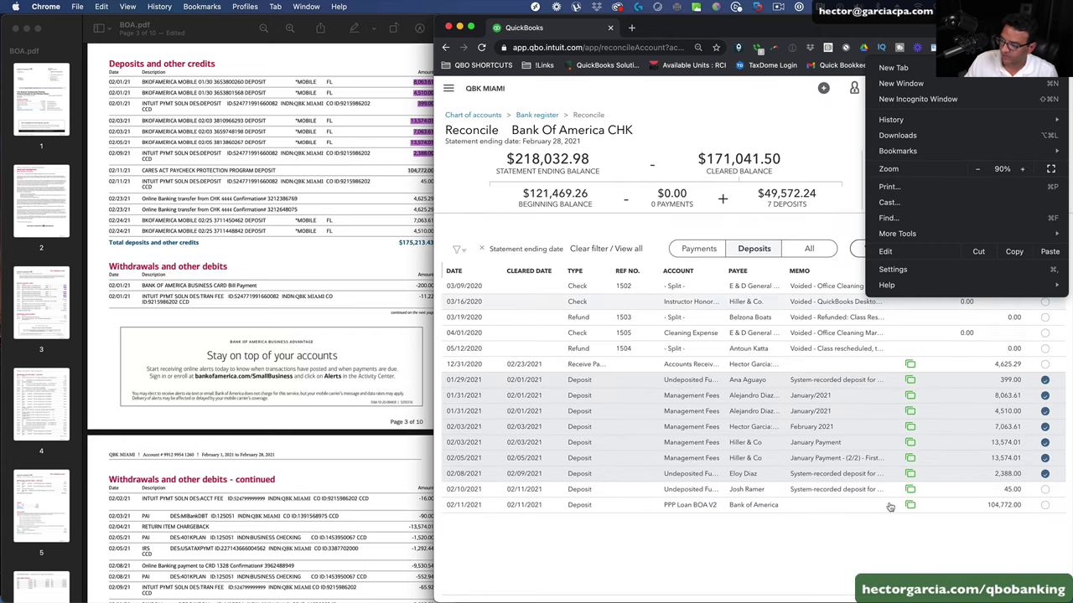
click(918, 525)
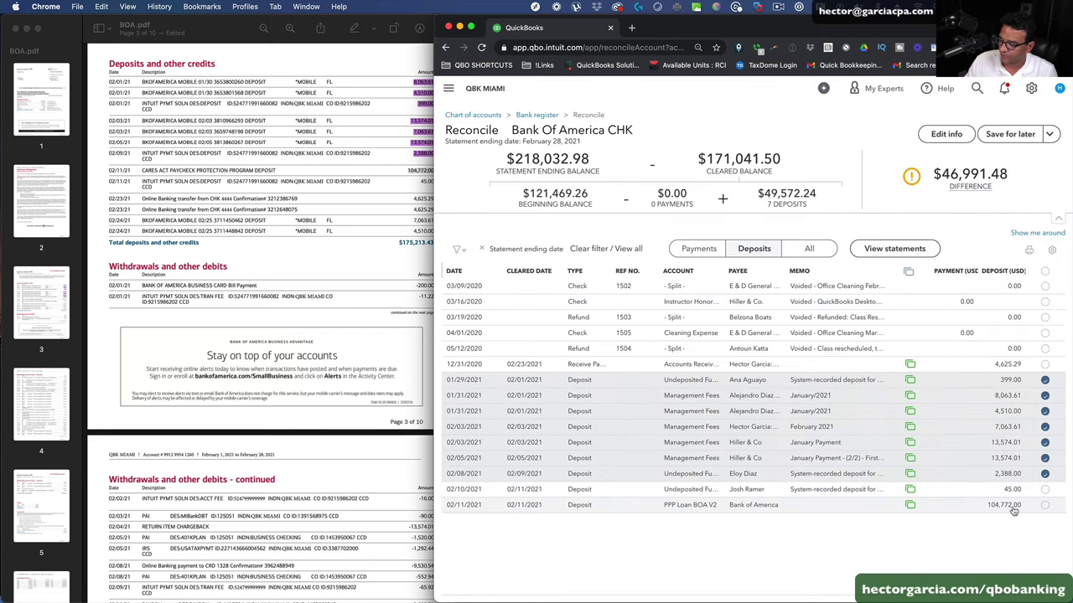
- Mark the 02/11/2021 deposits of 104,772.00 and 45.00 as cleared and highlight both amounts in the statement
click(1046, 505)
click(422, 159)
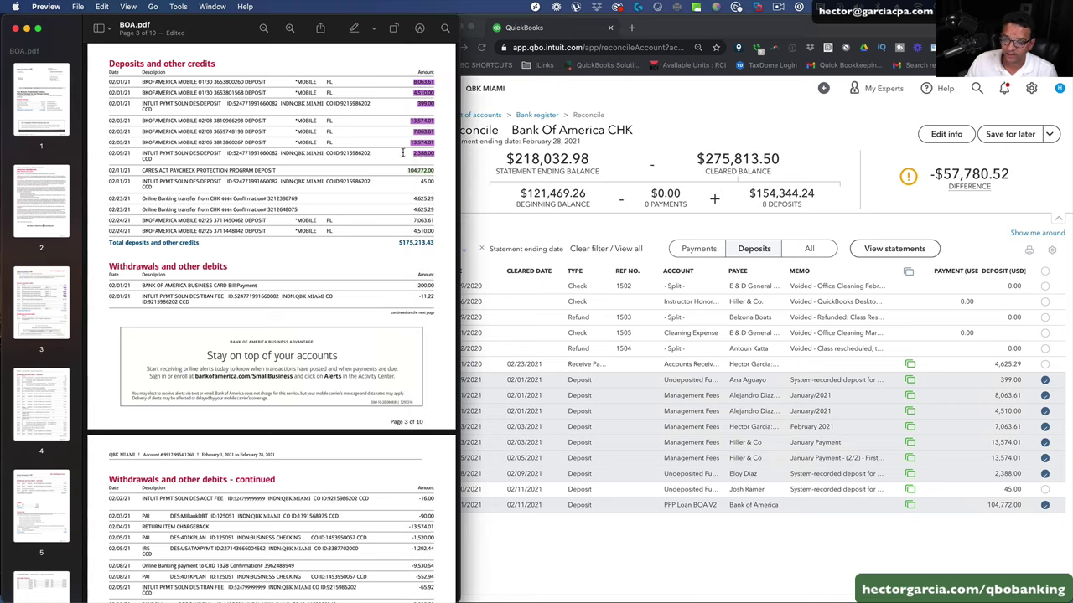
drag(408, 170, 434, 166)
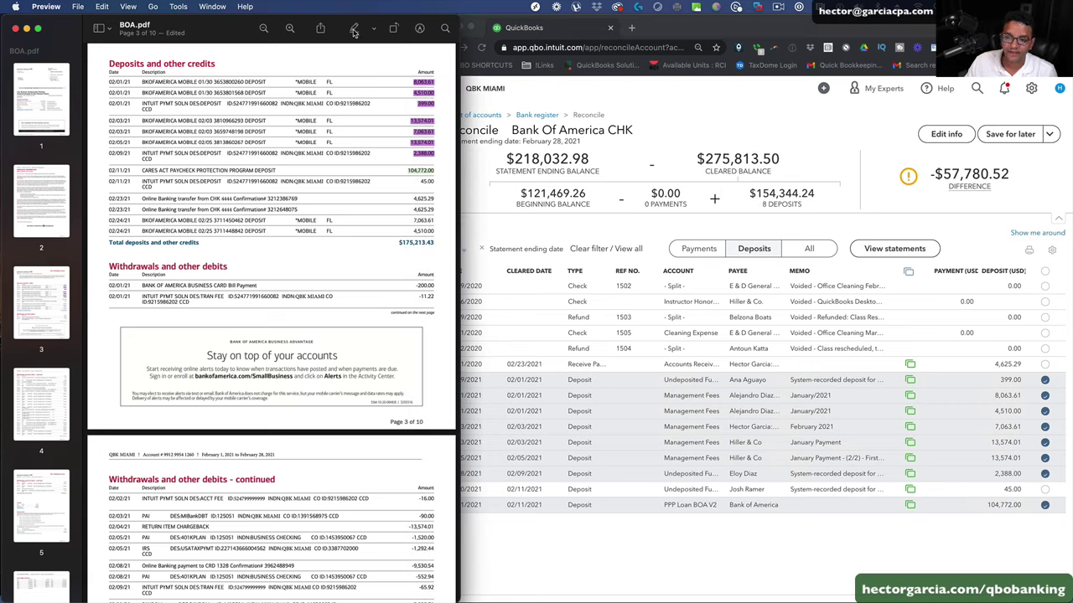
click(1045, 490)
click(412, 189)
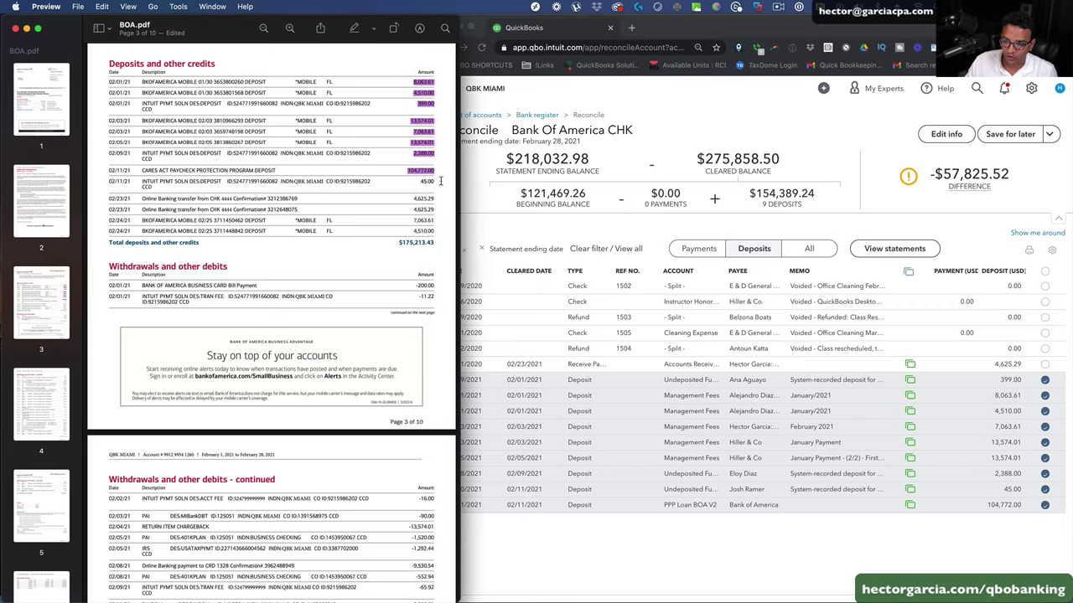
click(354, 28)
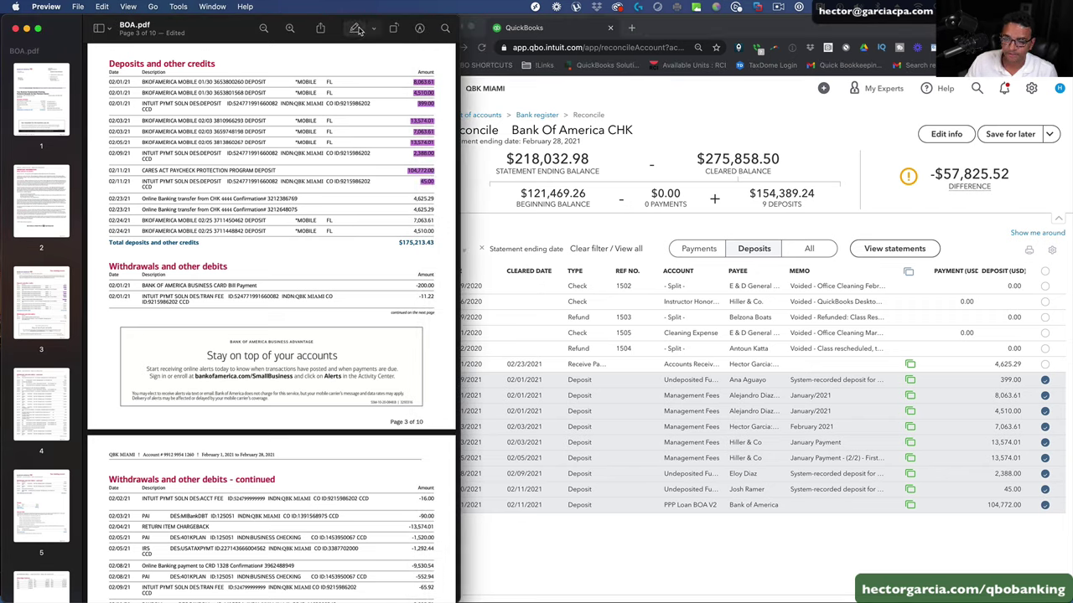
- Mark the 12/31/2020 received payment of 4,625.29 as cleared and highlight the first 02/23/21 amount of 4,625.29 in the statement
click(1014, 367)
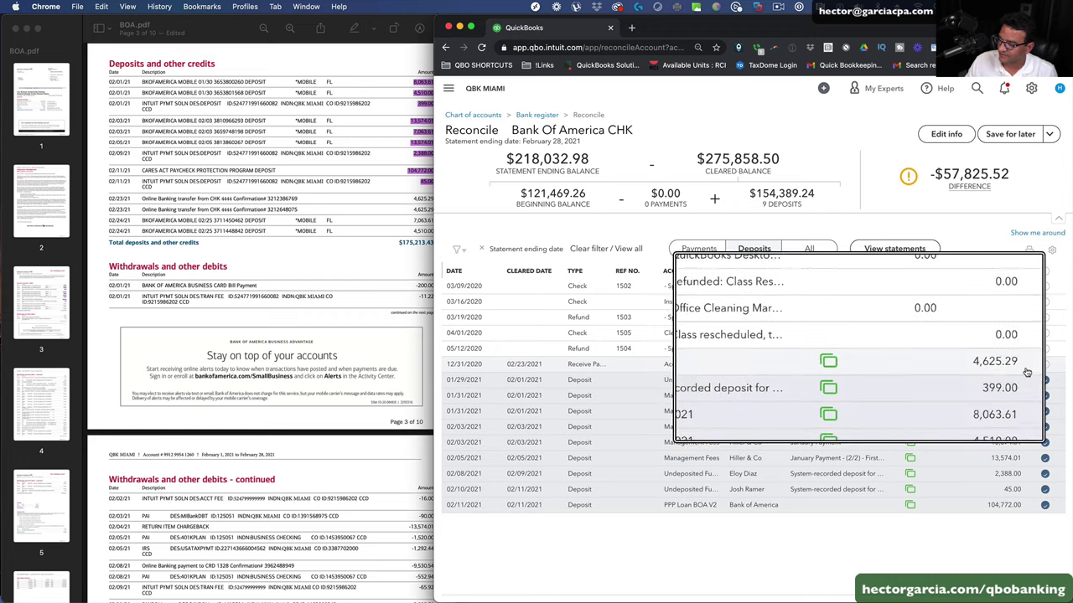
click(413, 198)
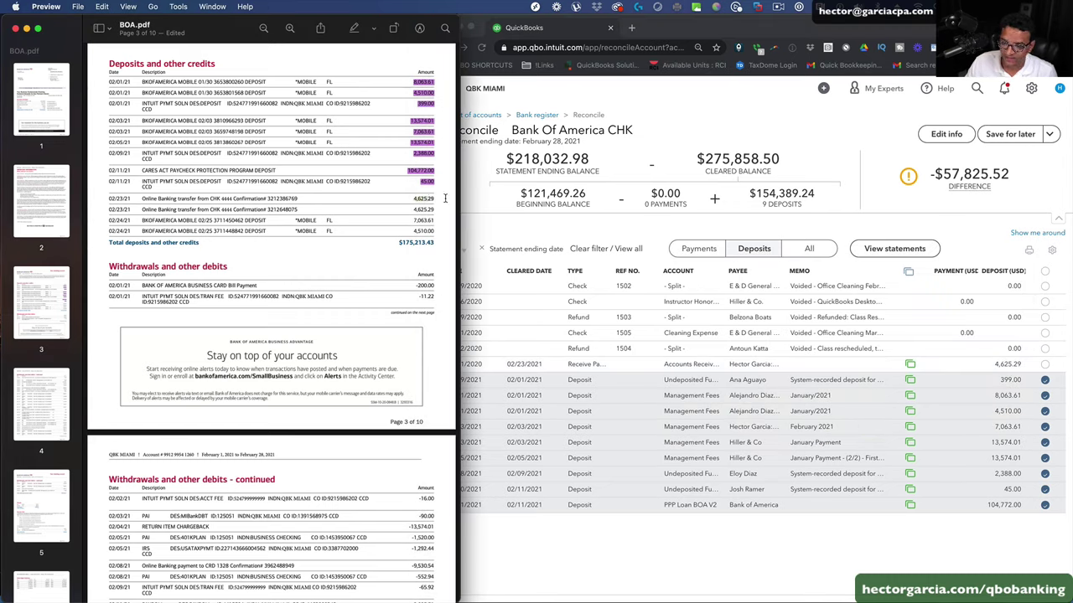
click(1044, 363)
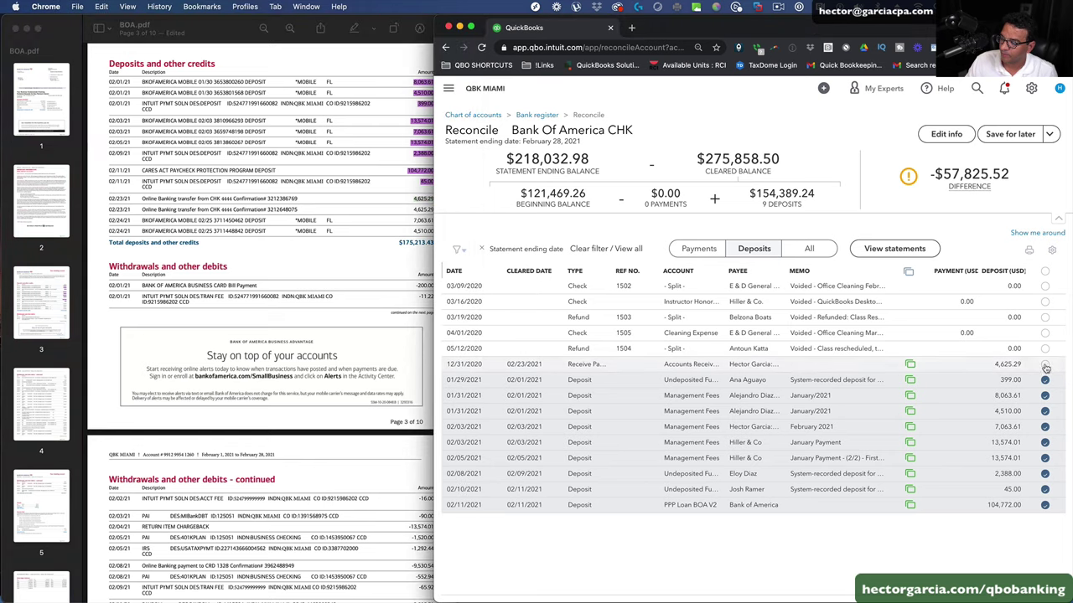
click(348, 225)
drag(409, 199, 433, 199)
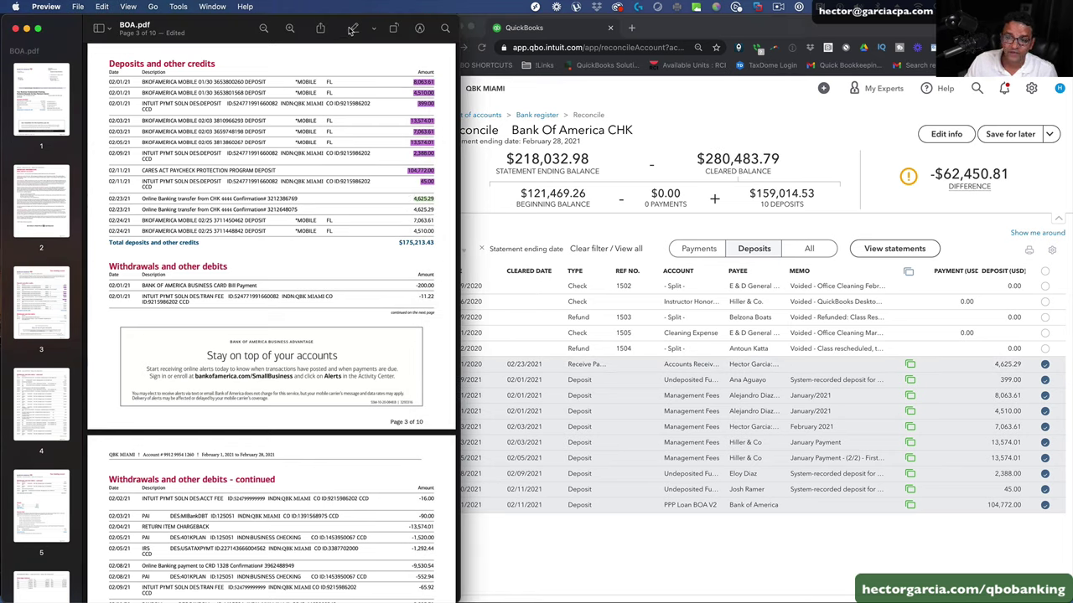
click(350, 30)
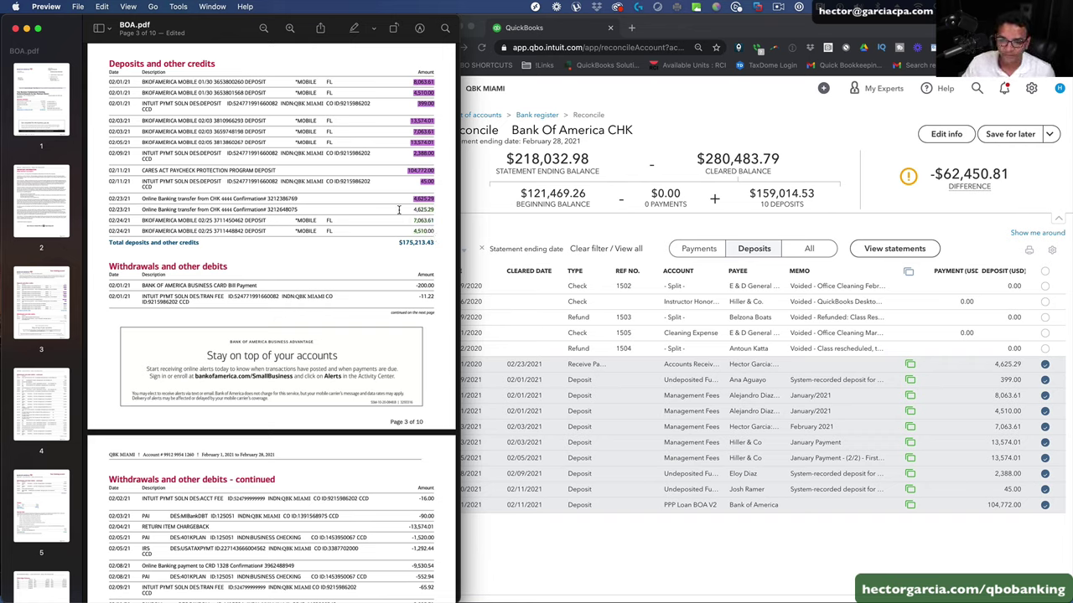
- Examine the three unhighlighted deposits dated 02/23/21 and 02/24/21 in the statement, including the description of the 7,063.61 mobile deposit
drag(412, 208, 434, 229)
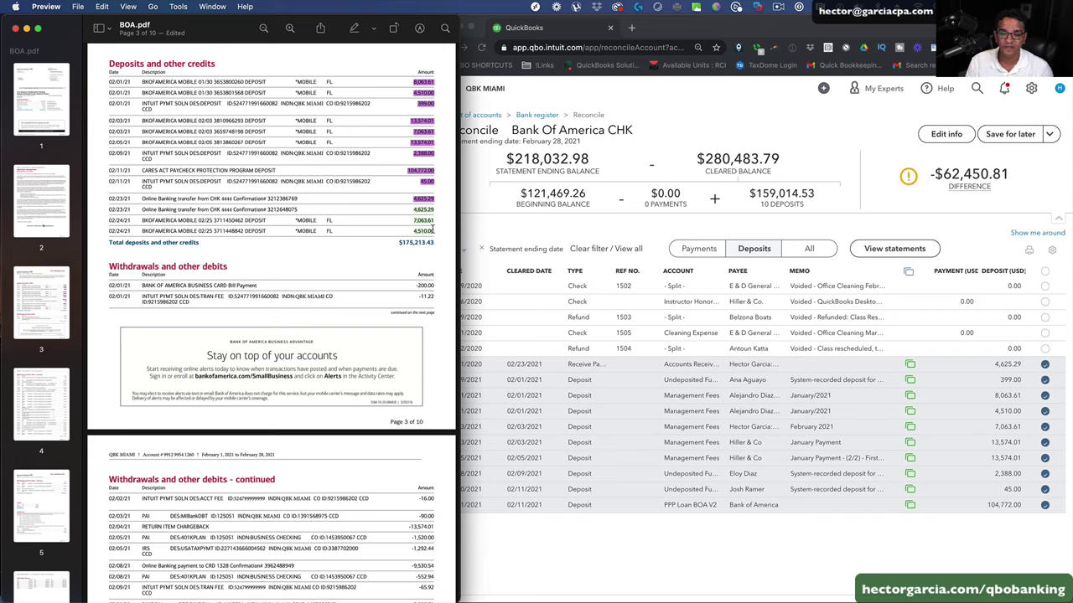
click(432, 231)
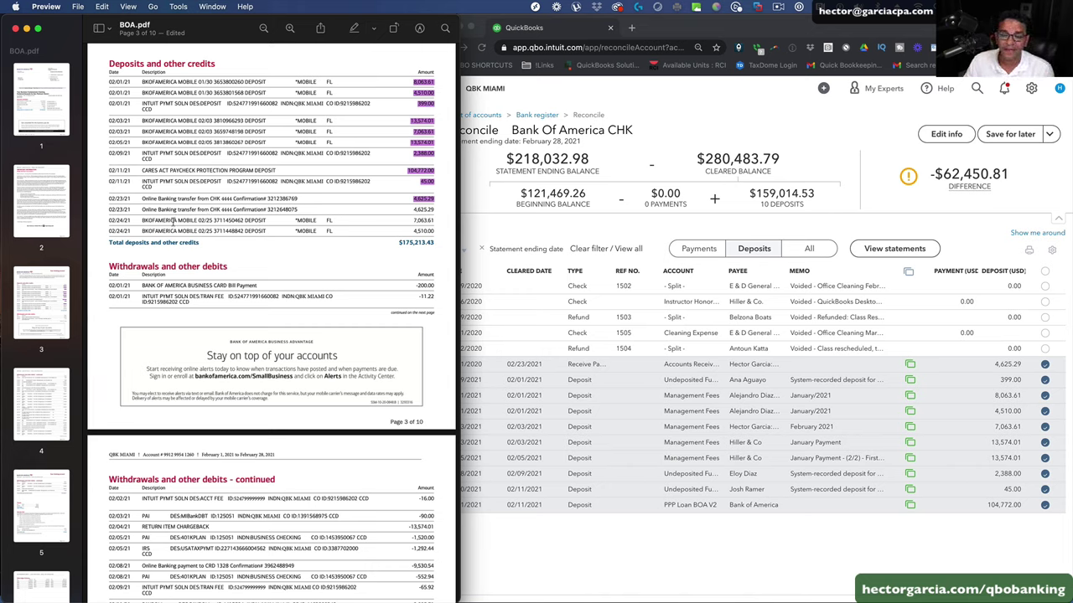
drag(156, 221, 275, 219)
click(374, 226)
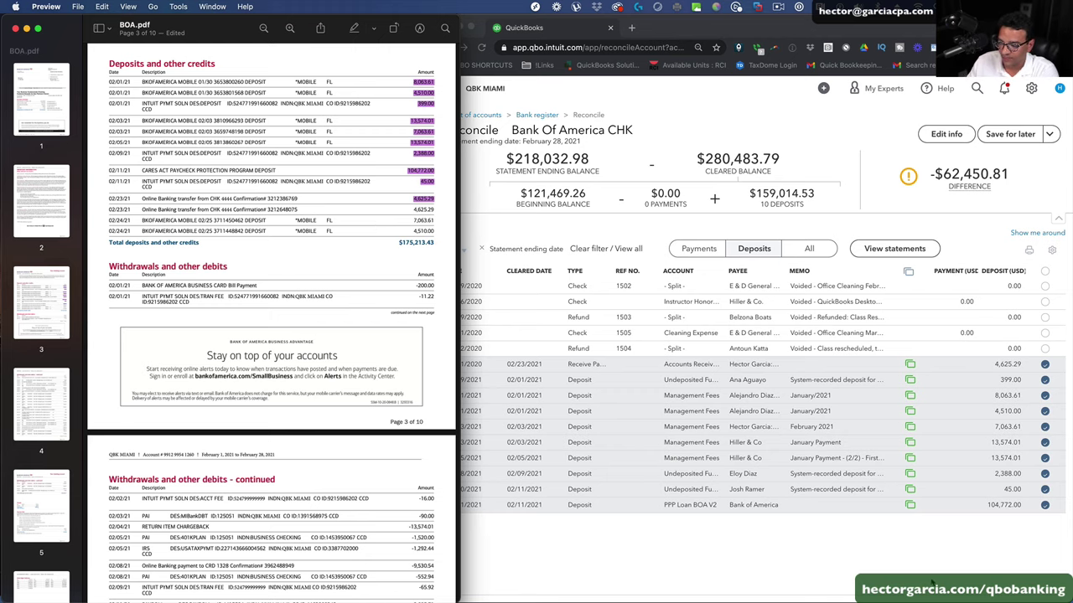
- Return to QuickBooks, widen its window over the statement and open the Banking page
click(931, 586)
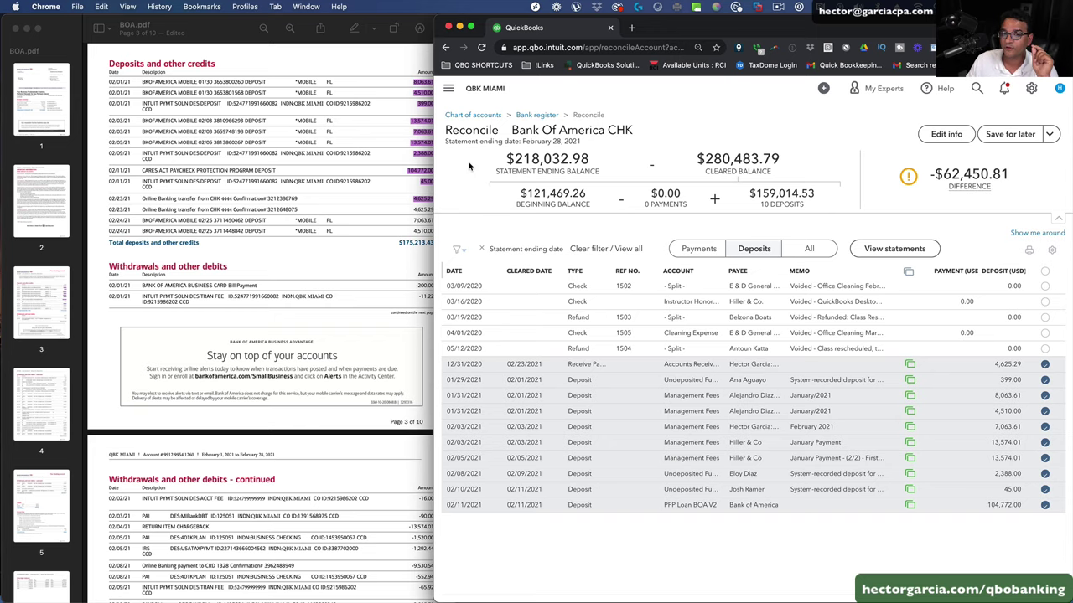
click(442, 87)
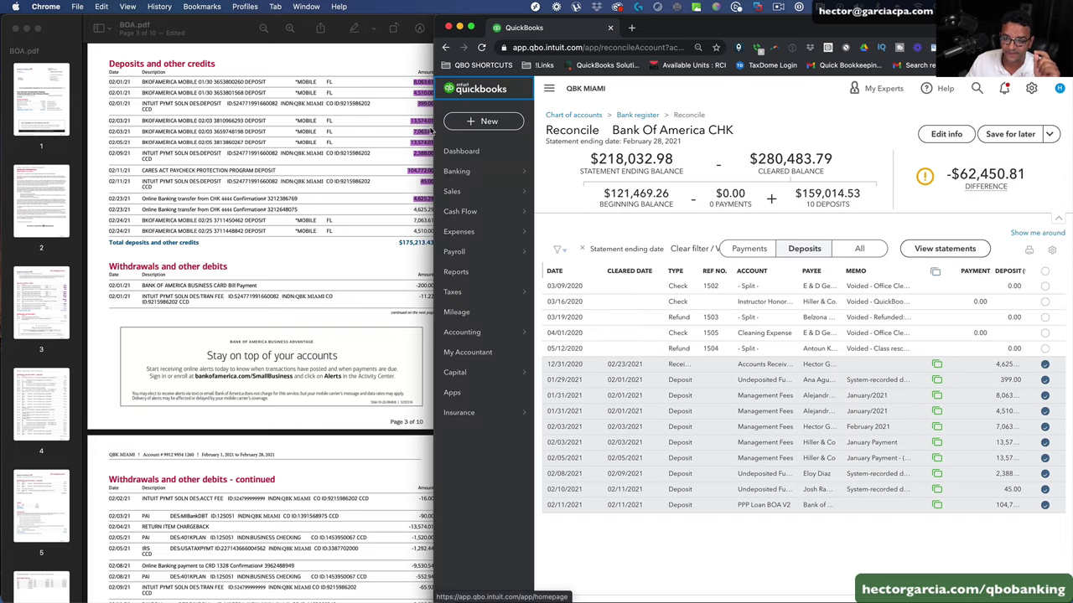
drag(433, 130, 17, 130)
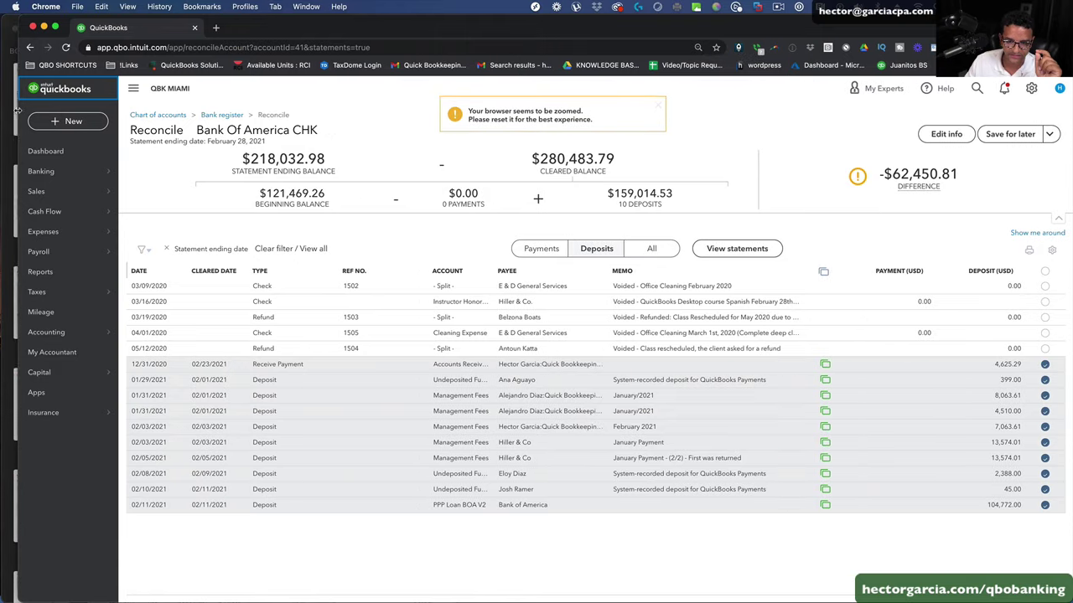
mouse_move(44, 171)
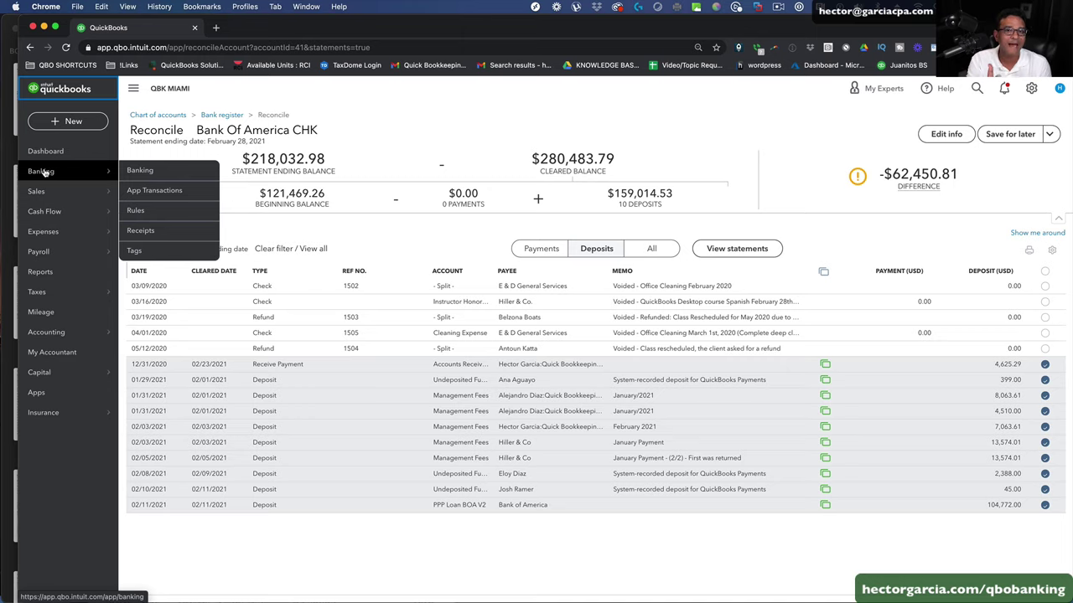
click(43, 171)
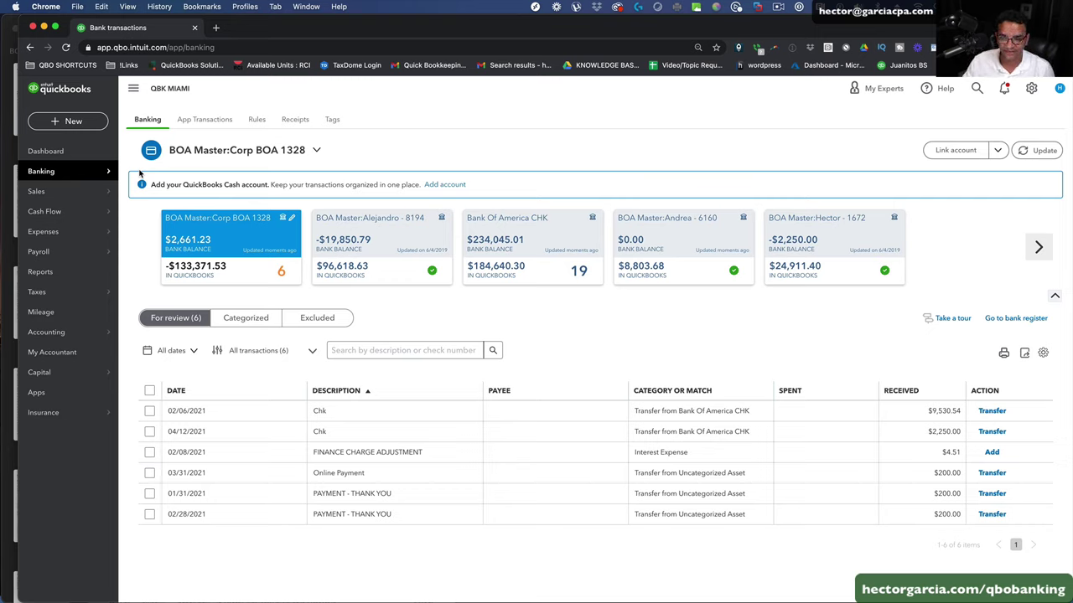
- Show the Bank Of America CHK transactions for review and sort them by date, oldest first
click(525, 240)
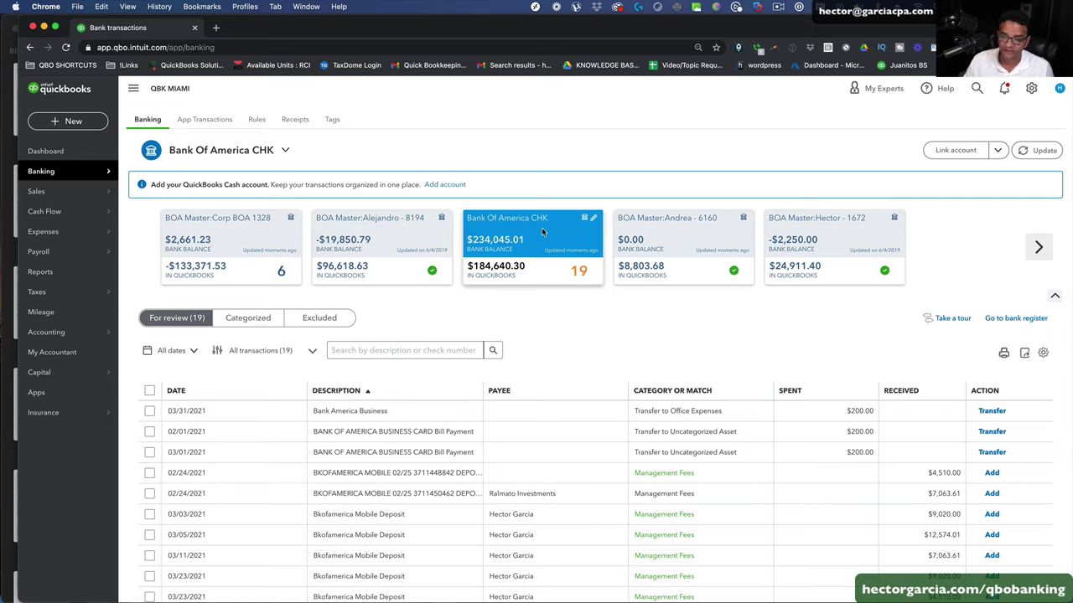
click(178, 391)
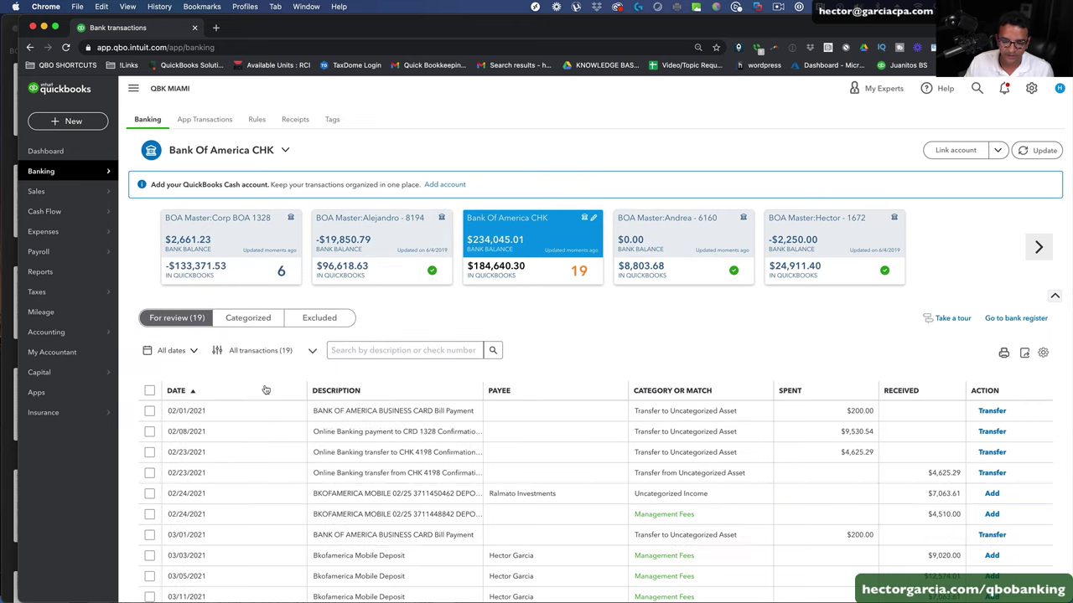
scroll(265, 391, down, 1)
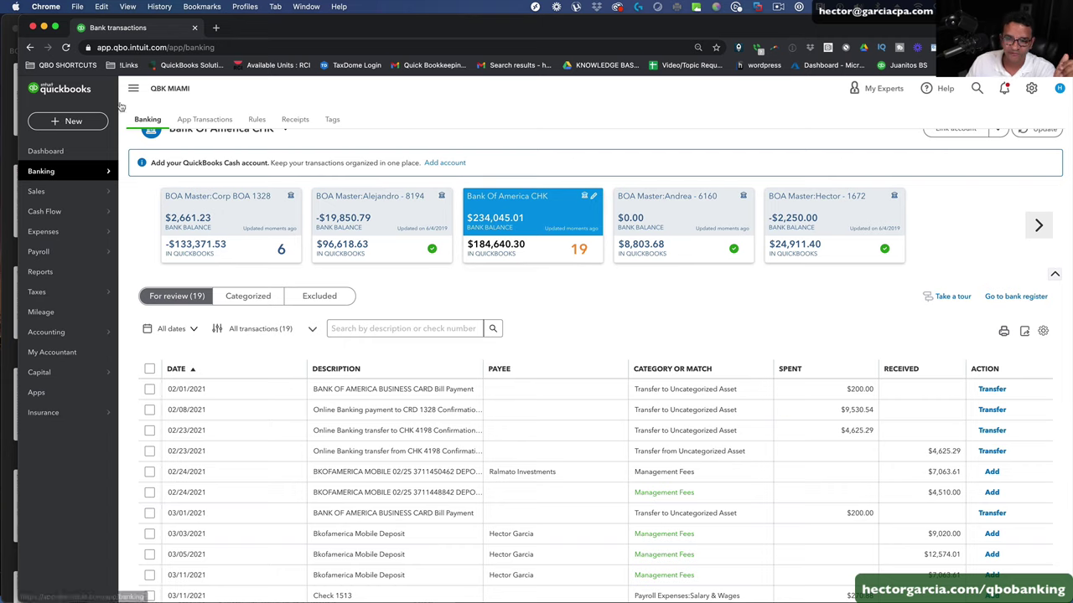
- Compare the statement's unhighlighted deposits of 4,625.29, 7,063.61 and 4,510.00 side by side with the bank transactions for review
drag(28, 16, 470, 22)
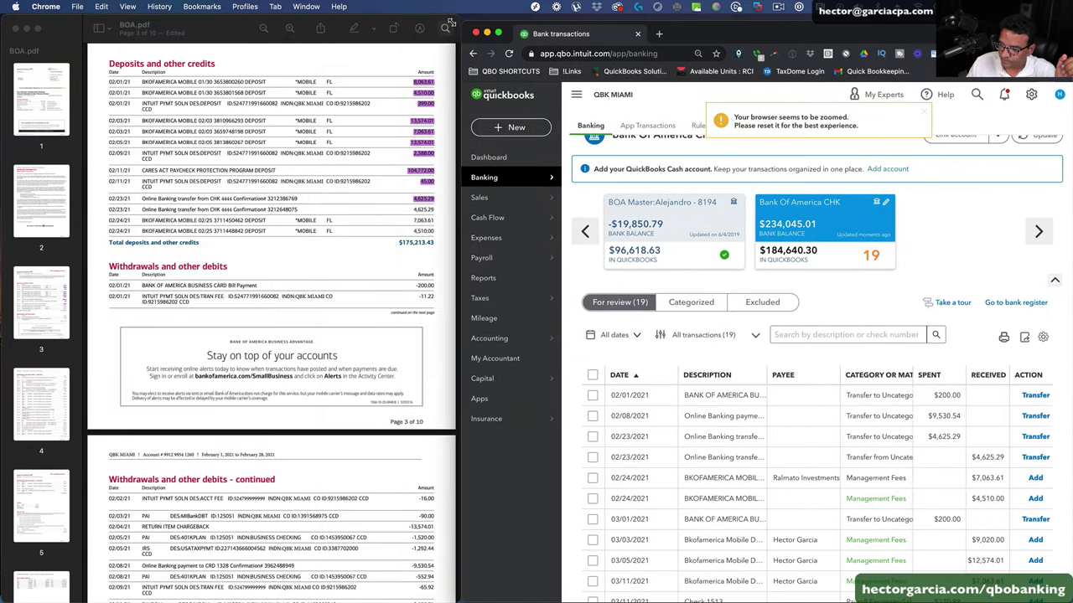
click(415, 209)
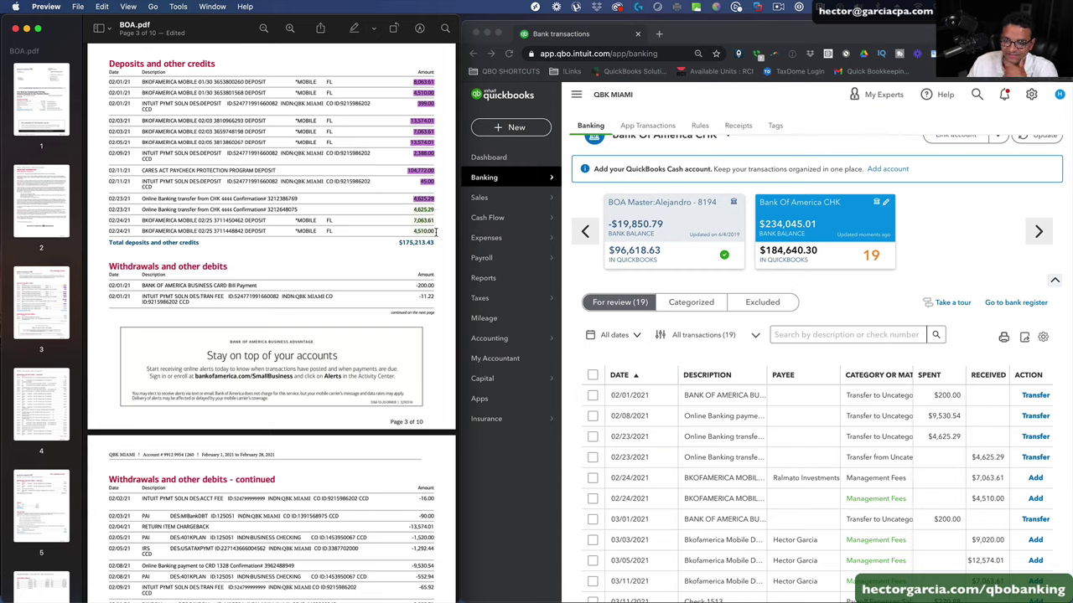
click(991, 492)
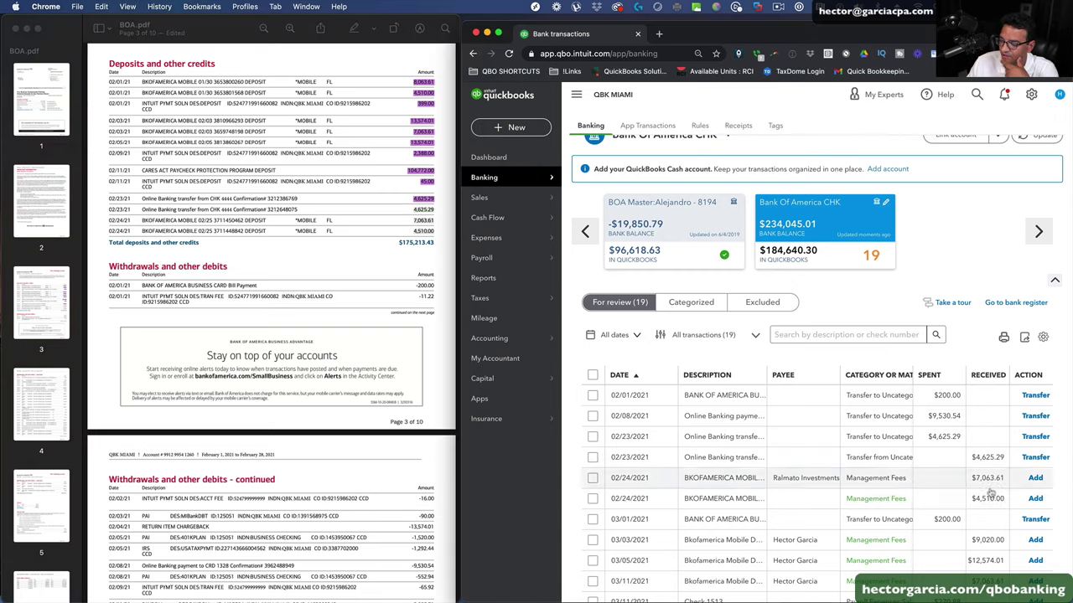
- Categorize the $4,625.29 received on 02/23/2021 as Management Fees instead of a transfer and add it to the books
drag(464, 26, 27, 19)
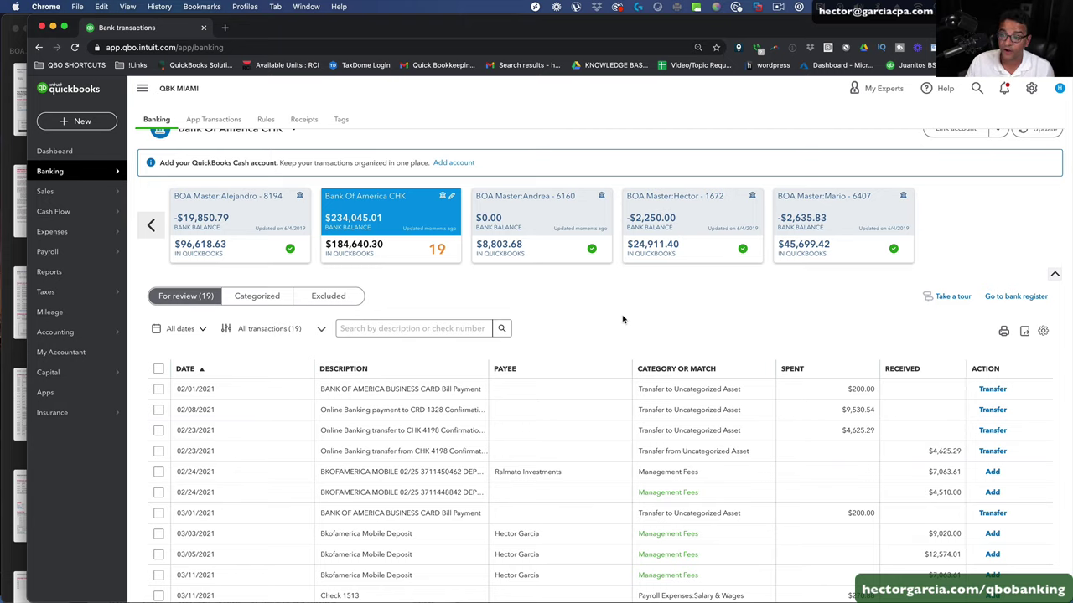
click(433, 457)
scroll(541, 442, down, 4)
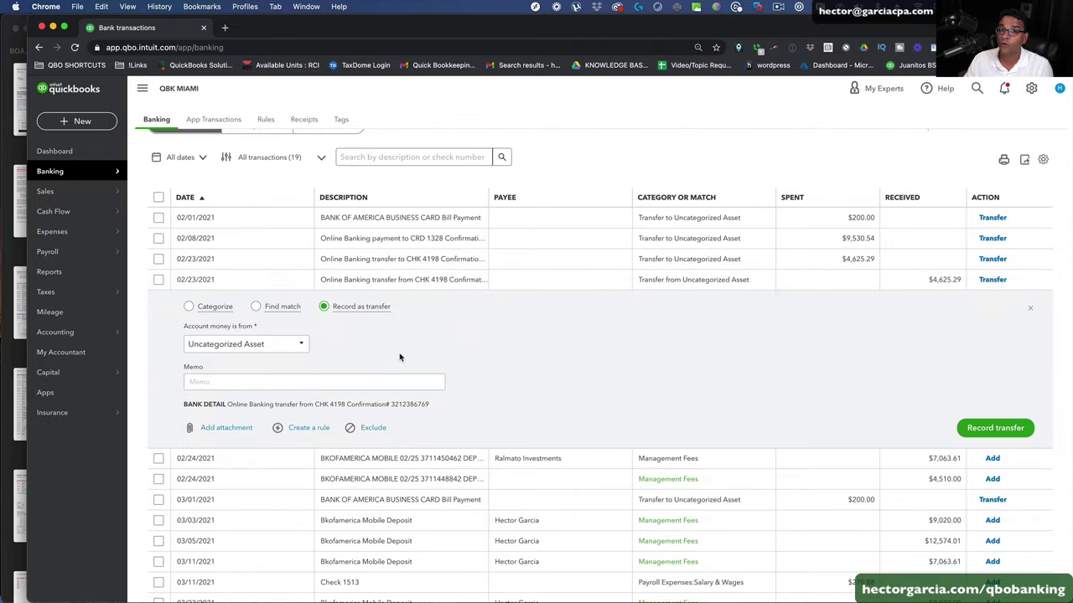
click(188, 307)
click(203, 351)
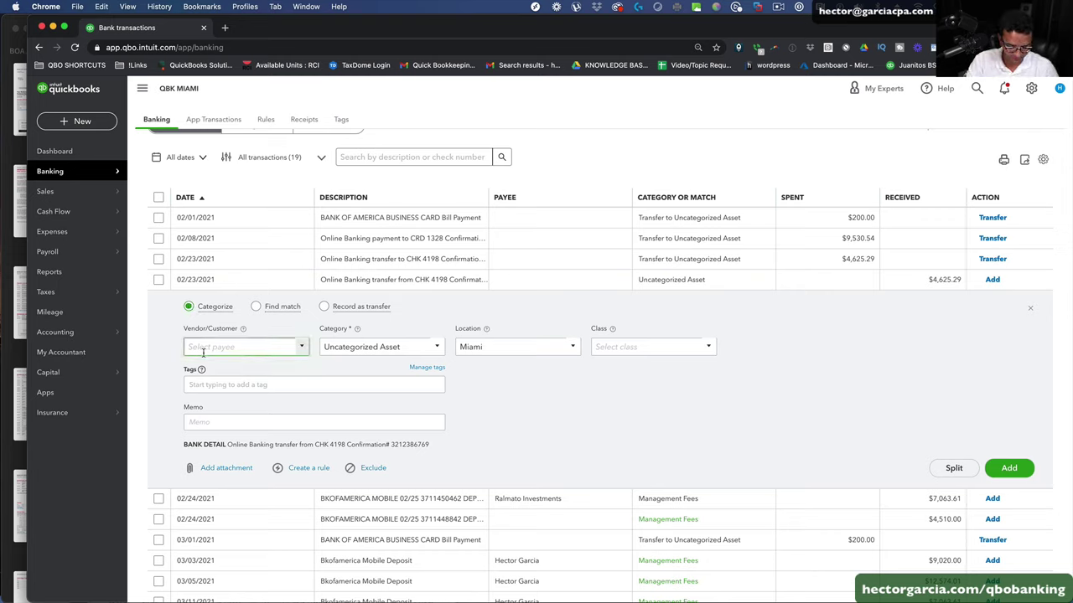
click(369, 347)
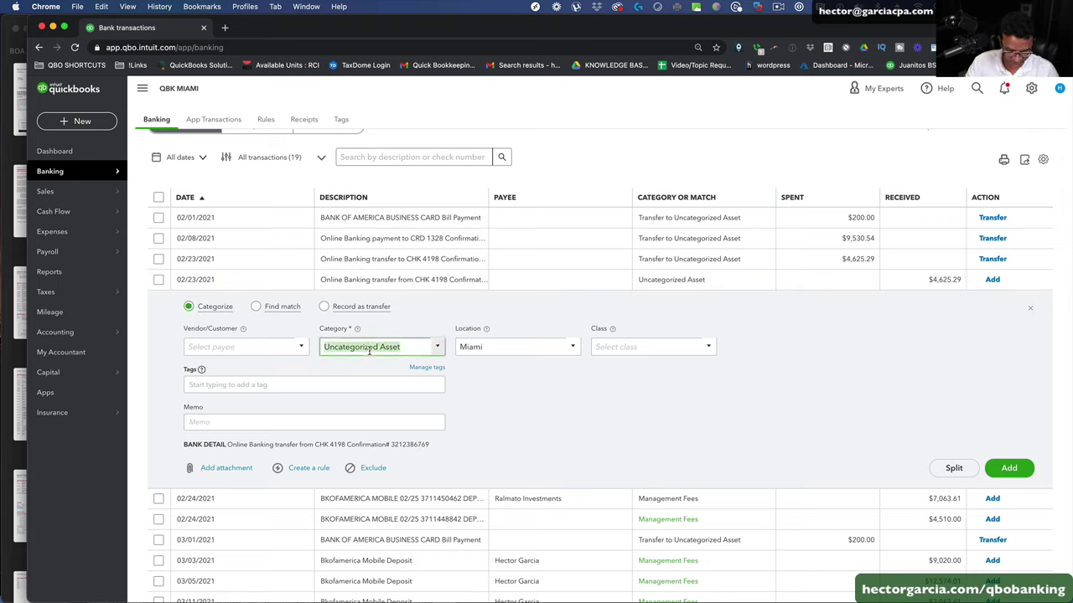
text(mana)
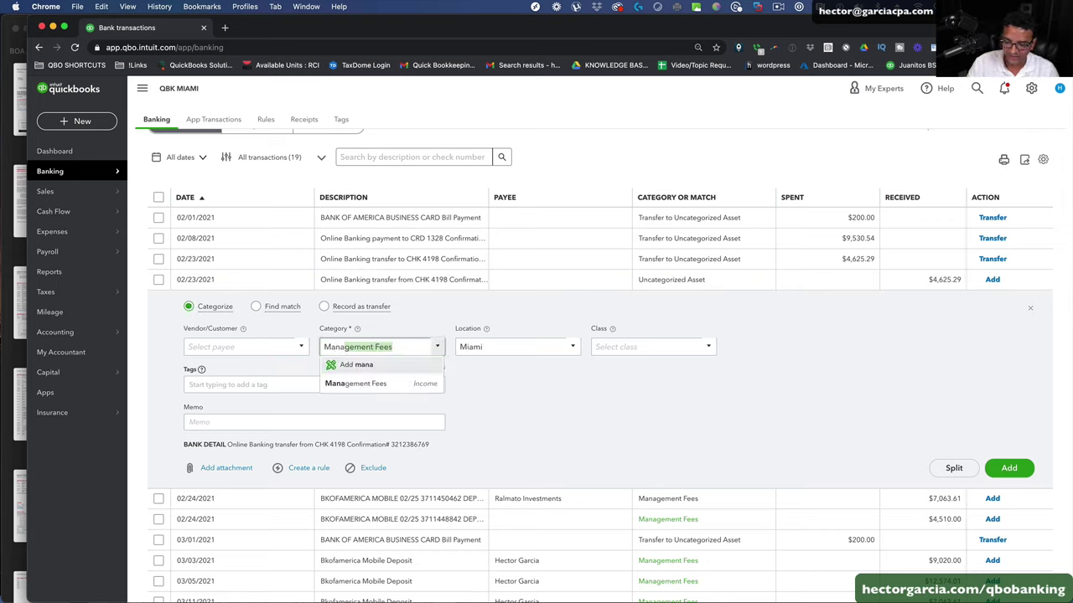
click(386, 383)
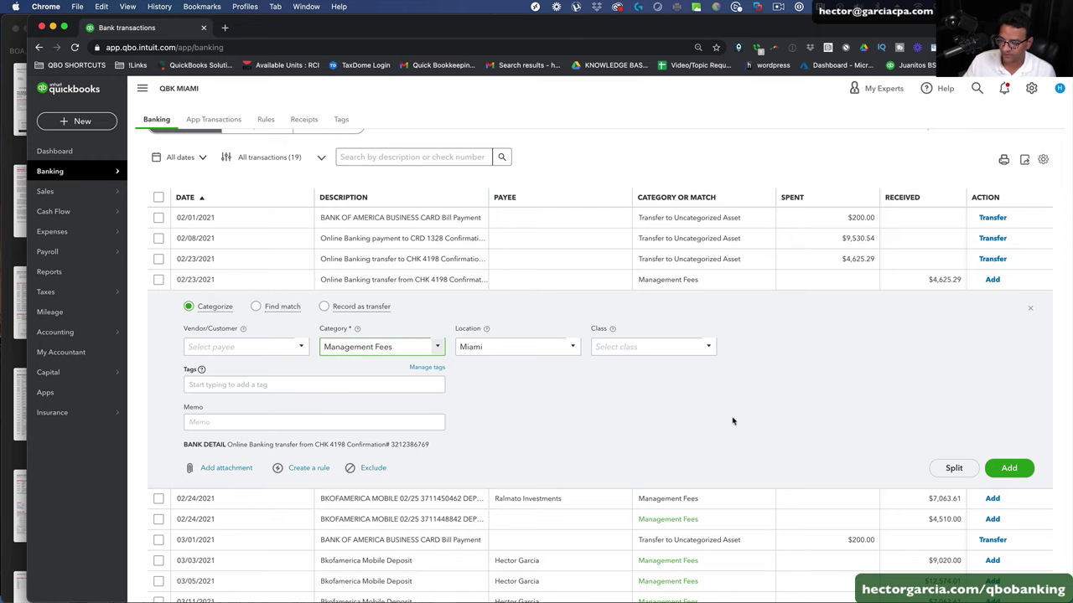
click(1012, 468)
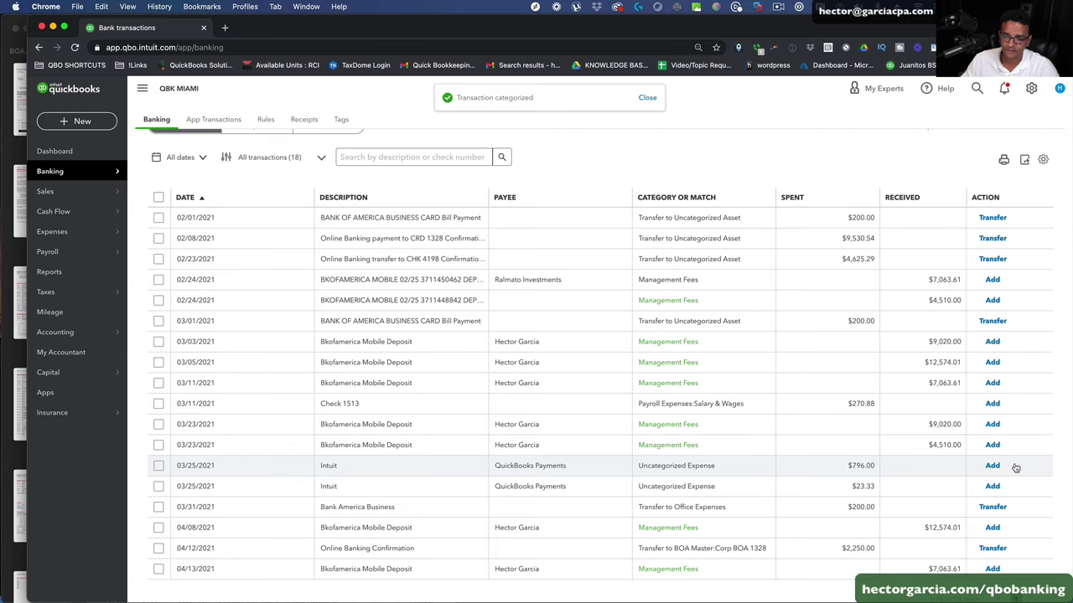
- Resume the Bank Of America CHK reconciliation, show only deposits and dismiss the on-screen tips
click(1031, 88)
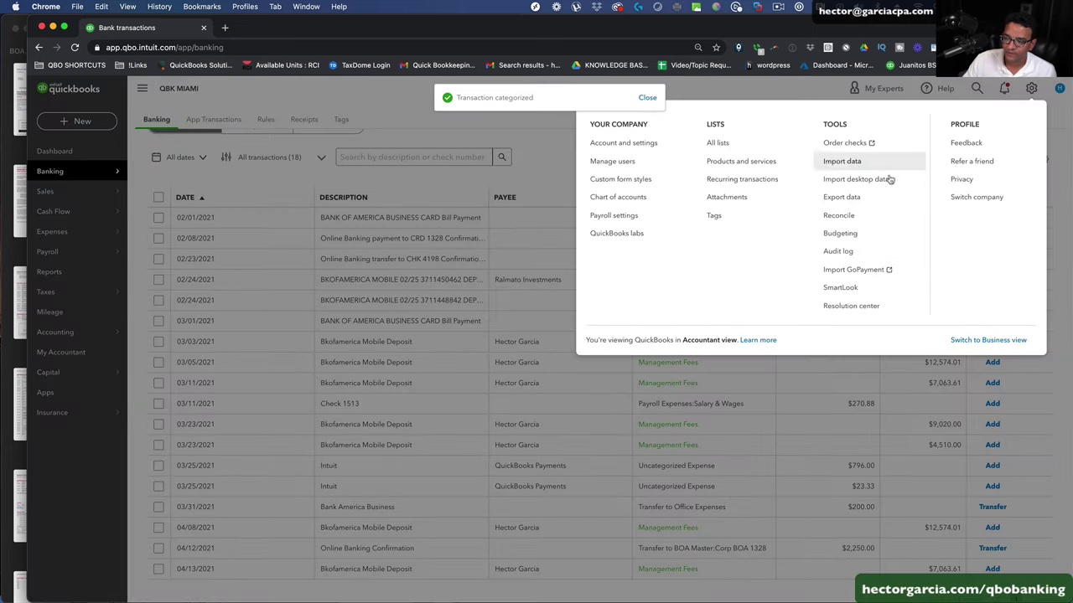
click(839, 215)
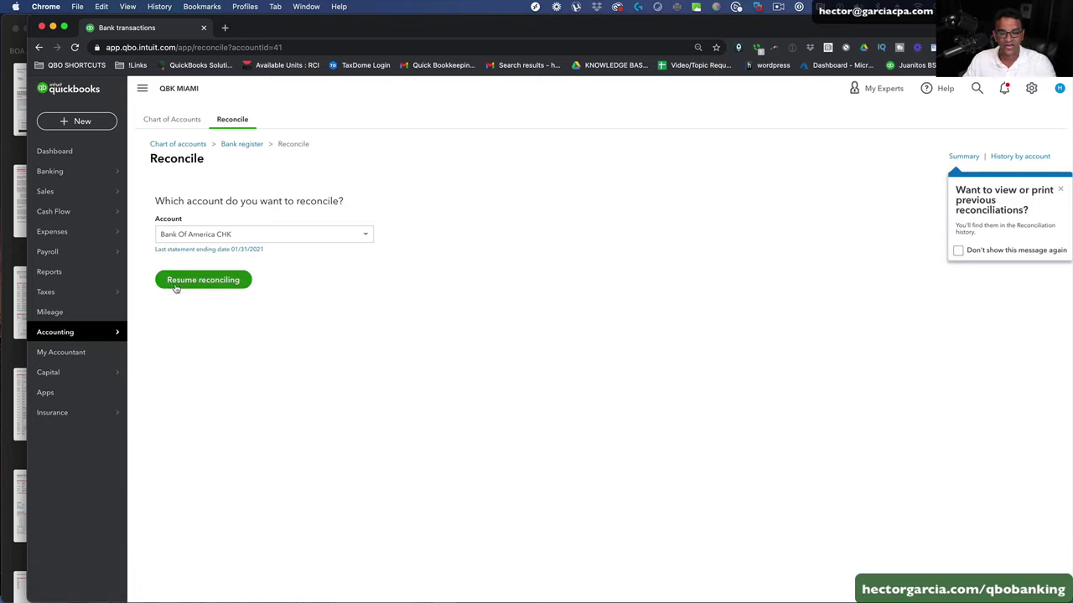
click(202, 285)
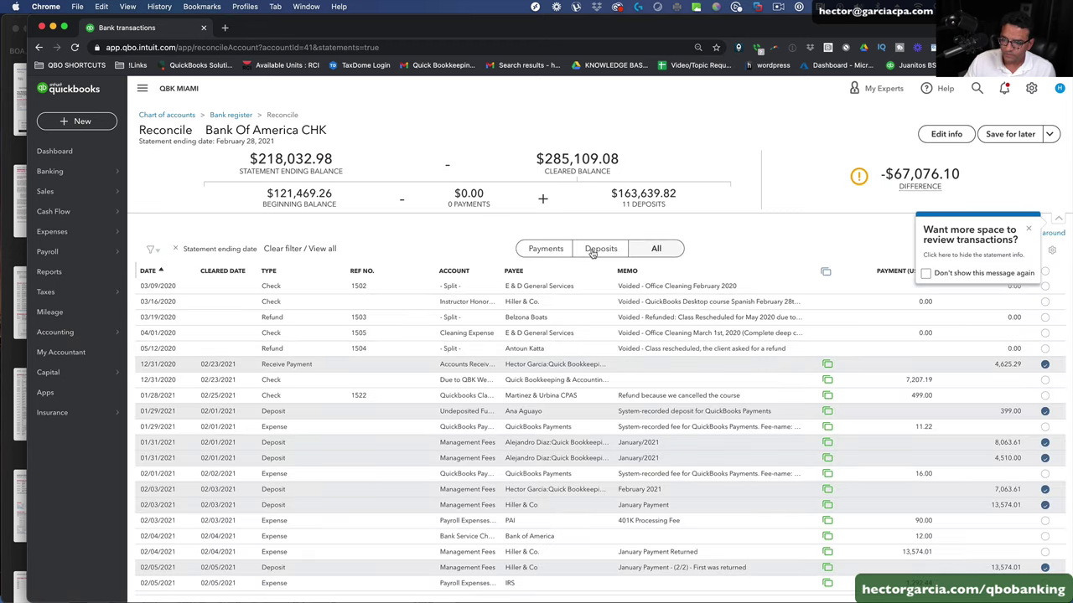
click(602, 249)
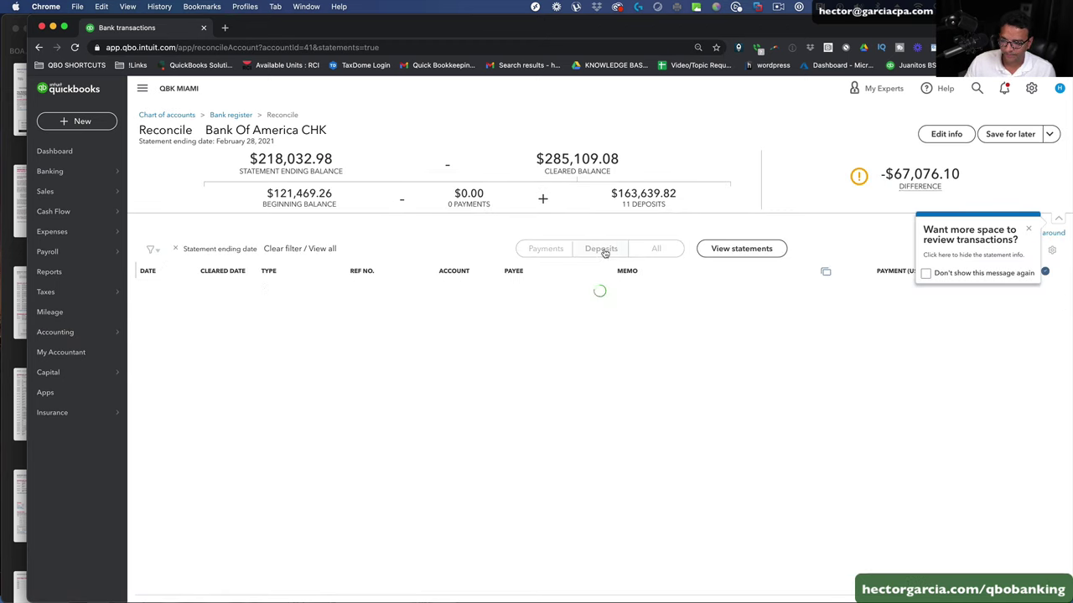
click(1028, 230)
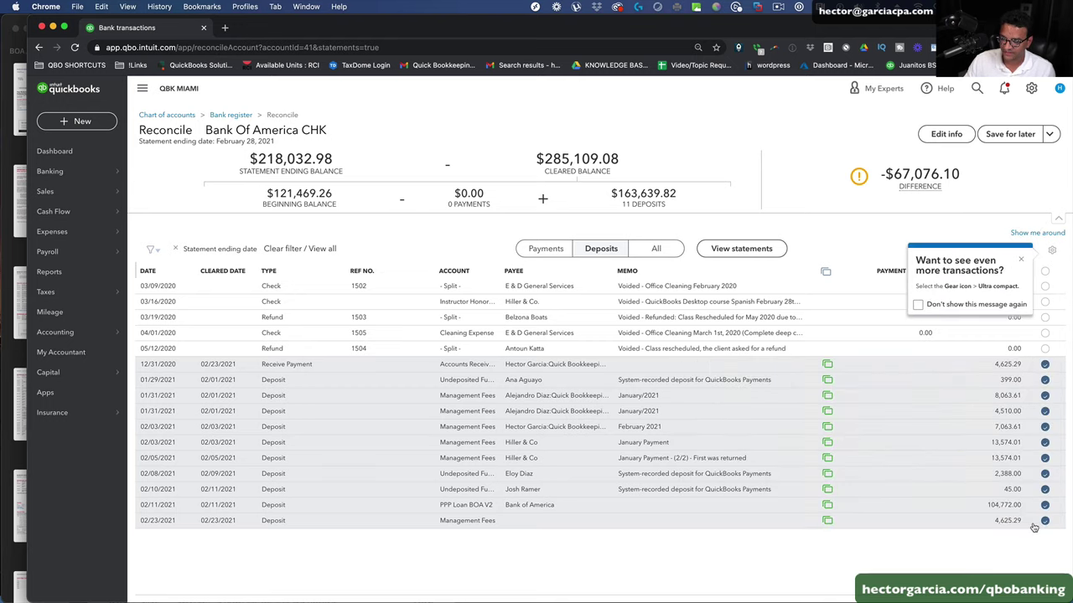
click(1020, 260)
- Switch to the PDF statement and highlight the second 4,625.29 deposit dated 02/23/21 on page 3
click(20, 108)
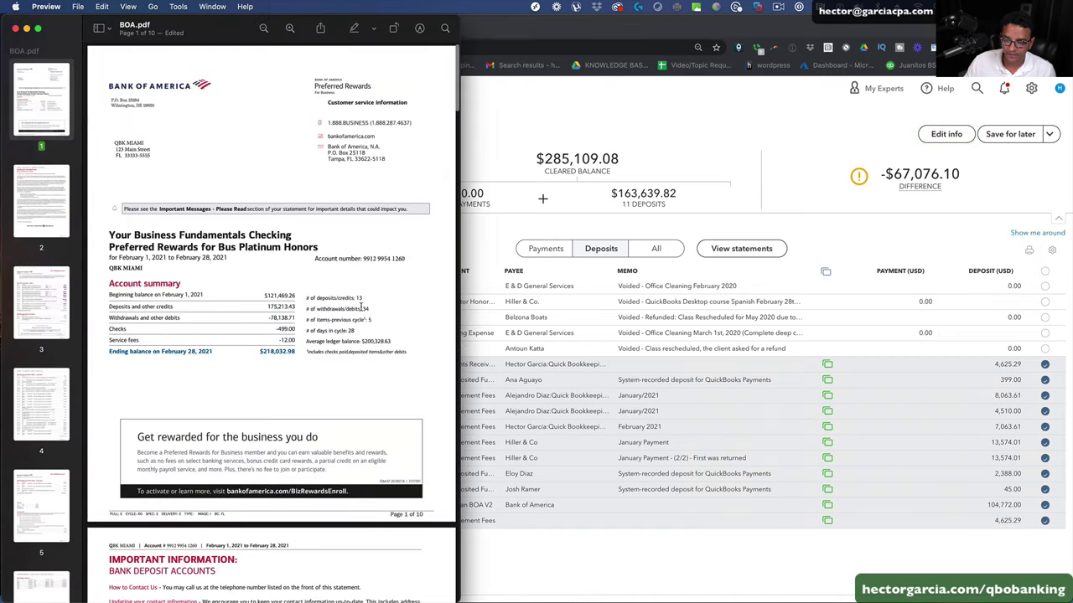
scroll(288, 318, down, 15)
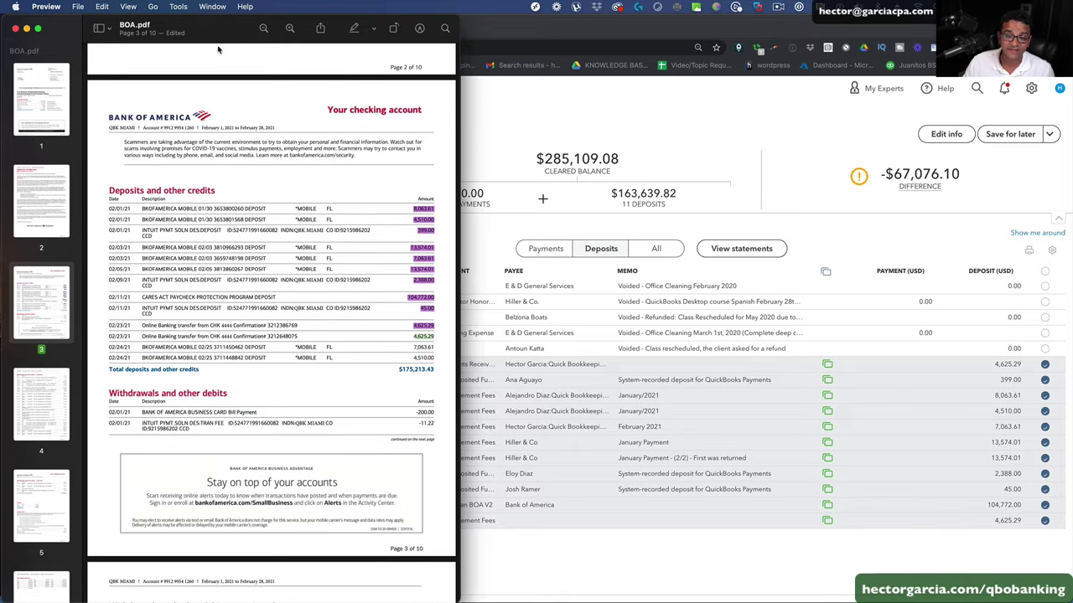
click(353, 28)
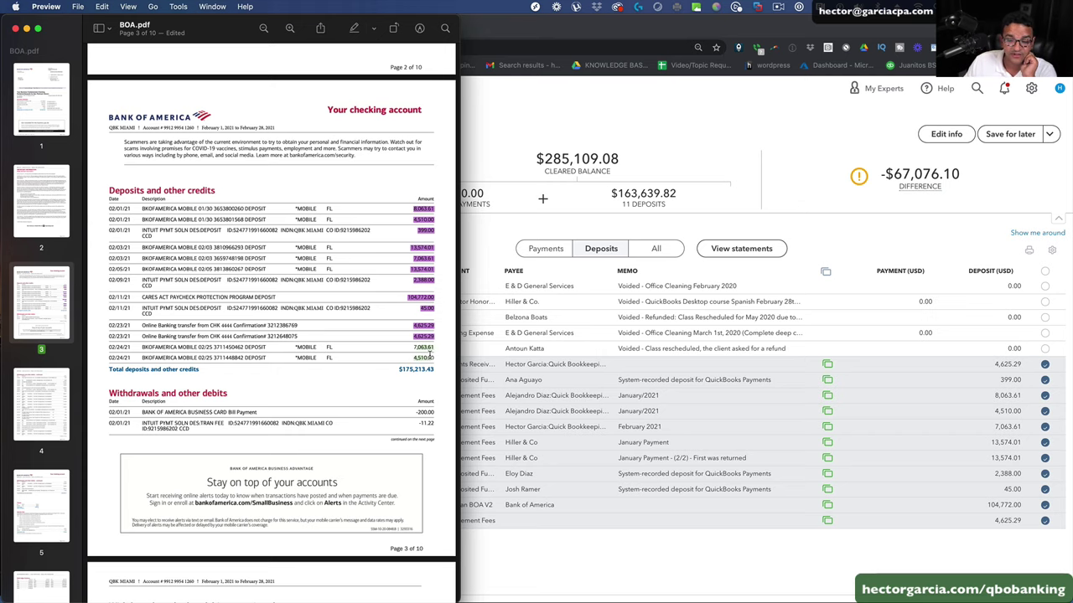
- Return to QuickBooks, create a new bank deposit and assign its first added-funds line to the Management Fees account
key(super+Tab)
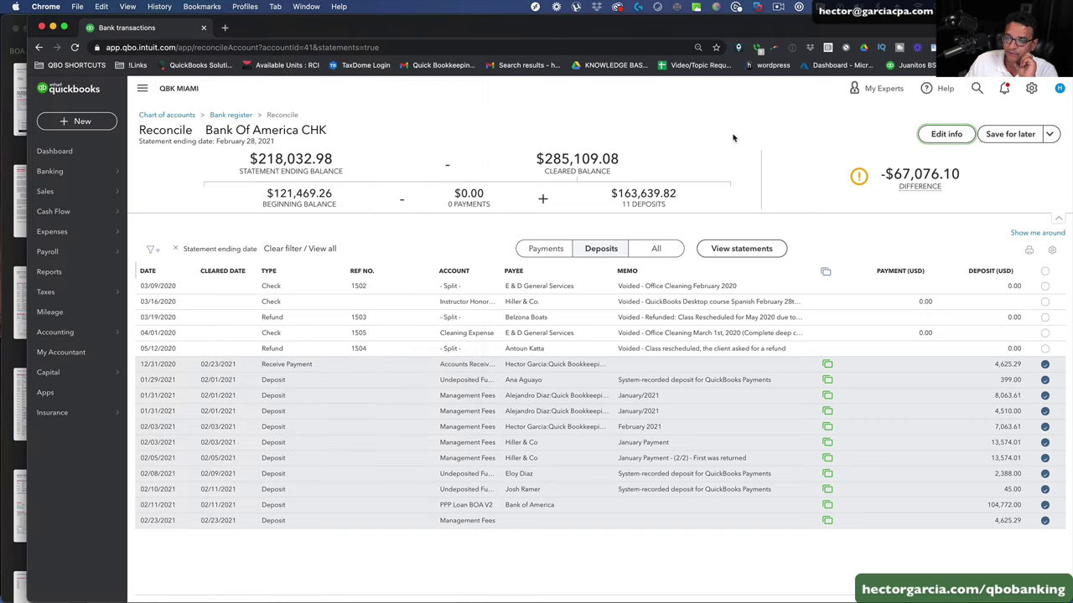
click(83, 122)
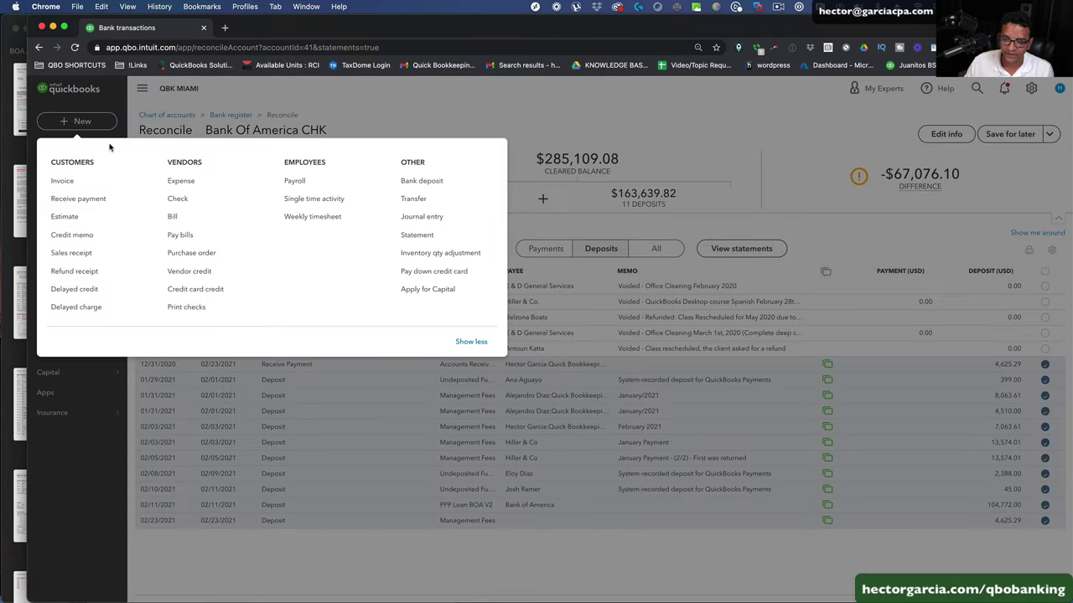
click(424, 182)
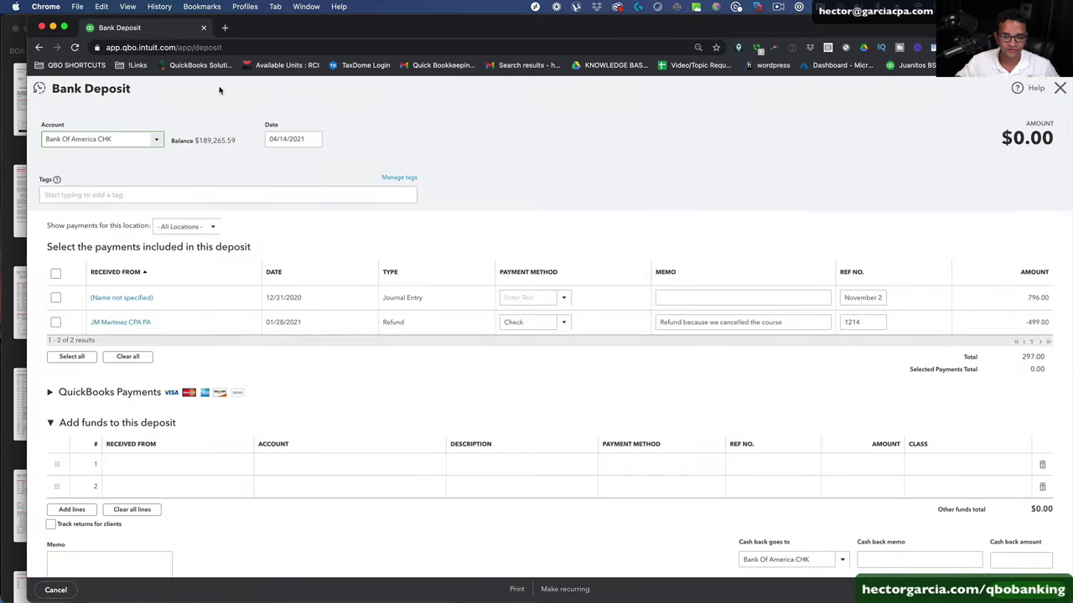
scroll(371, 397, down, 3)
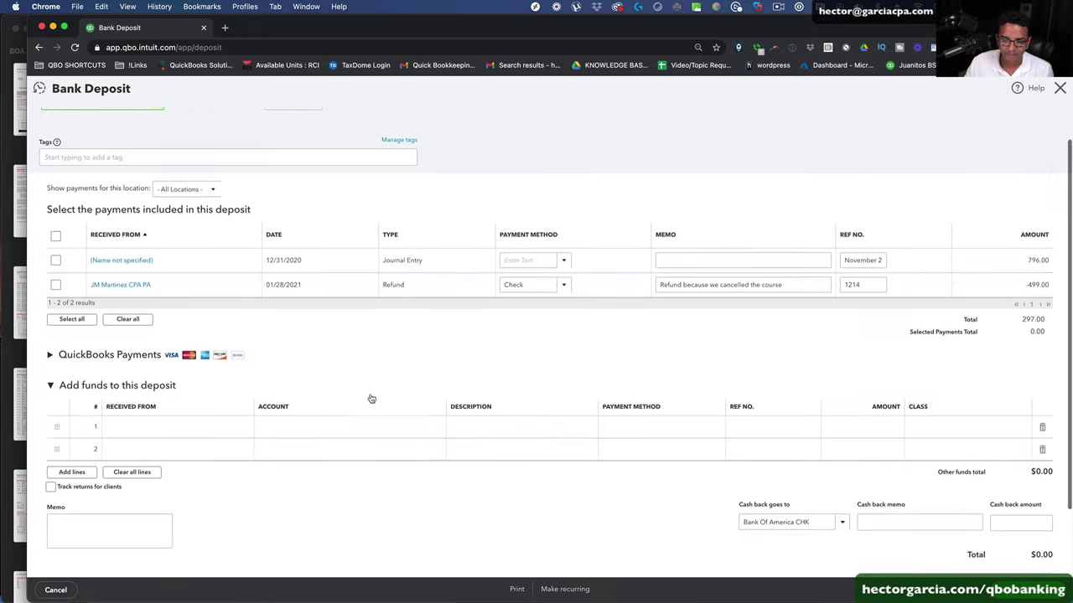
click(187, 350)
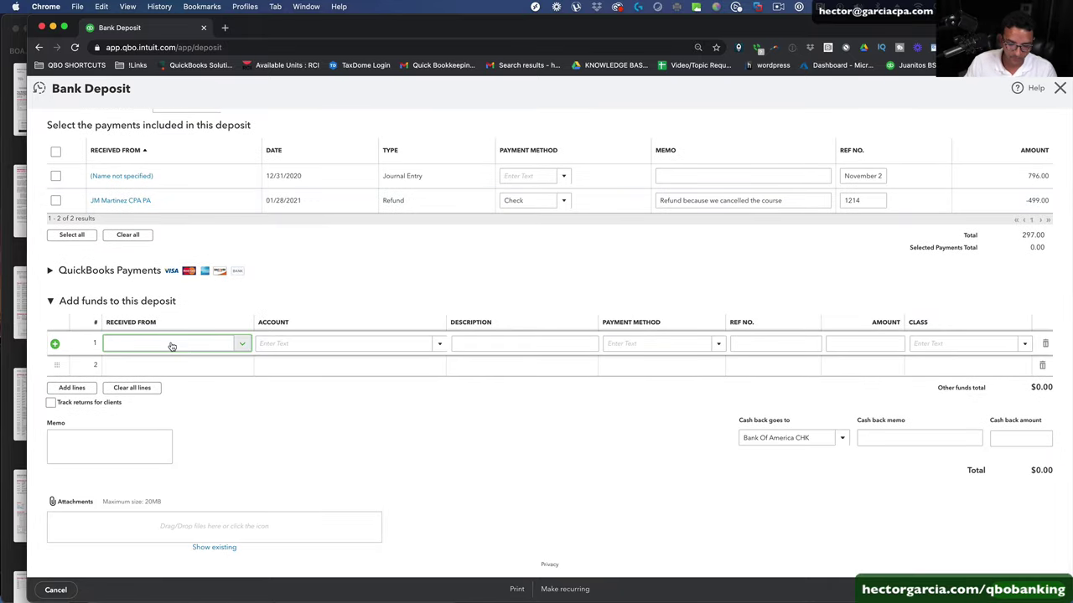
click(329, 343)
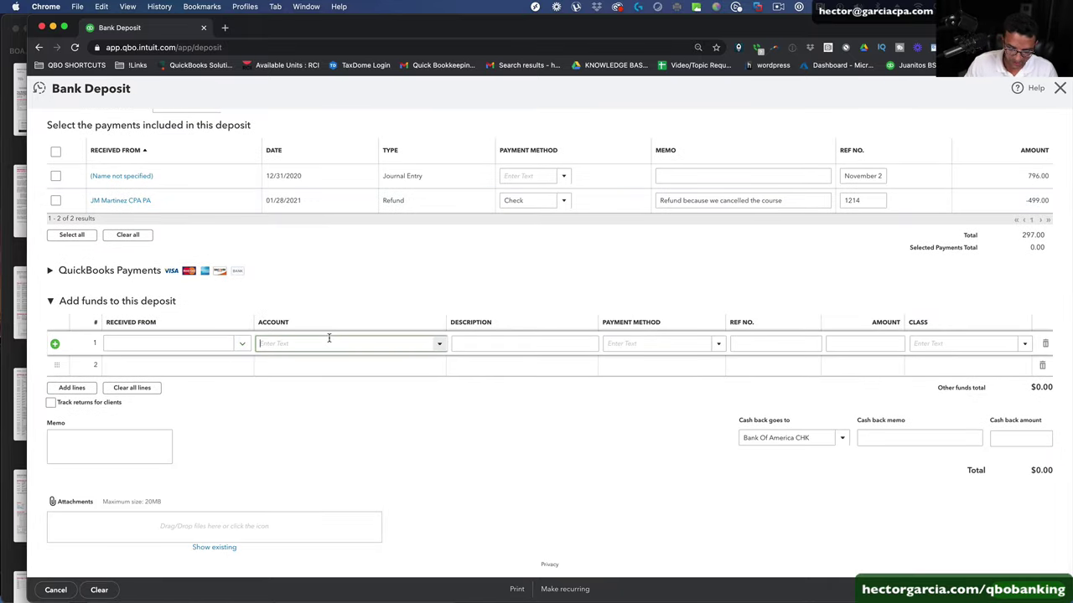
text(mana)
click(323, 380)
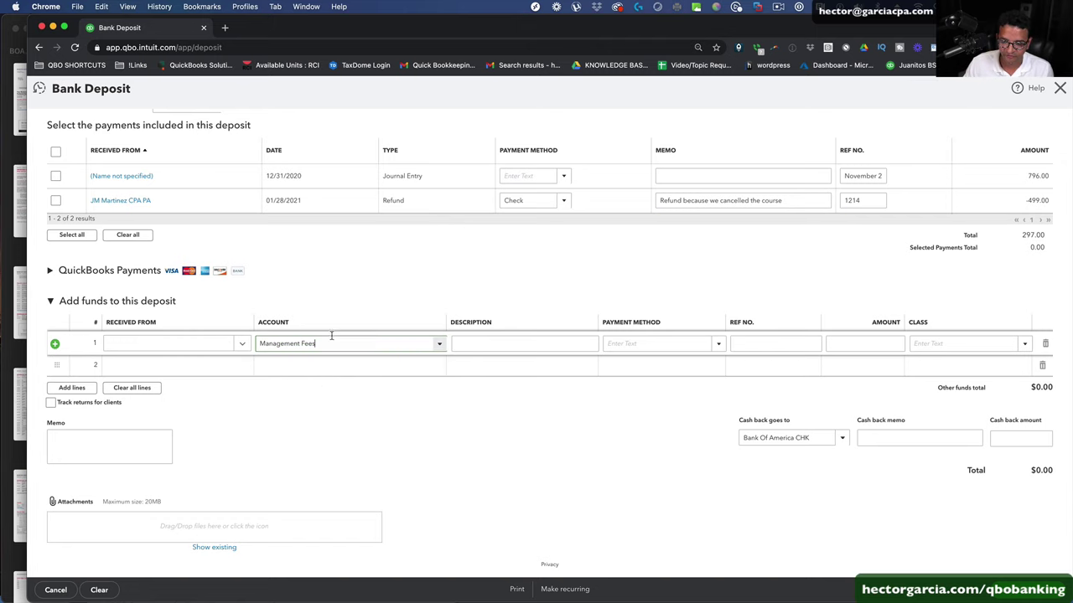
- Check the next unhighlighted deposit in the statement and enter 7063.61 as the line's amount
click(12, 257)
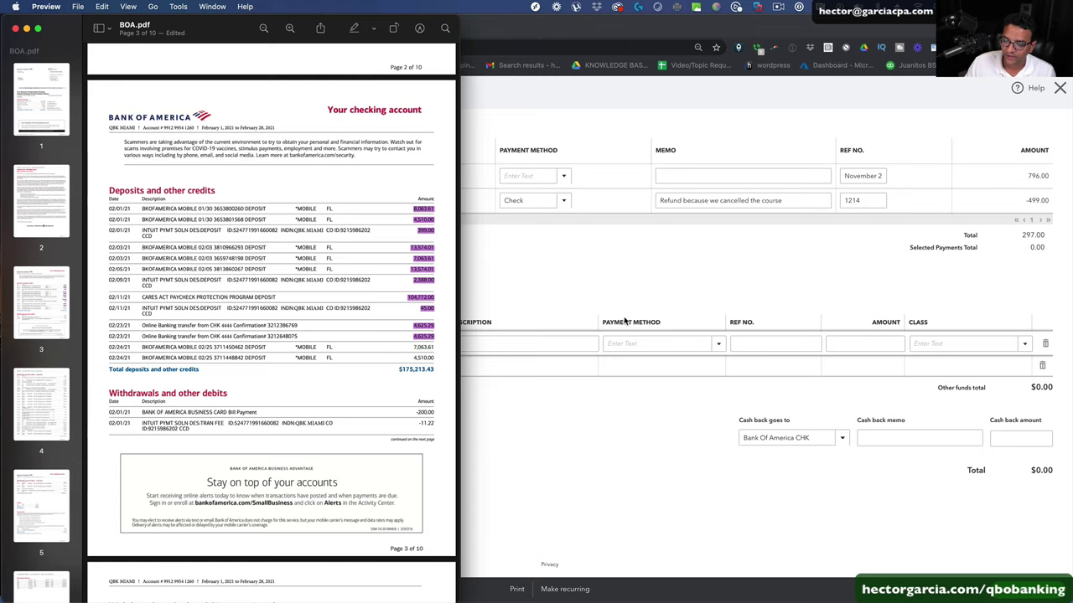
click(770, 335)
click(854, 343)
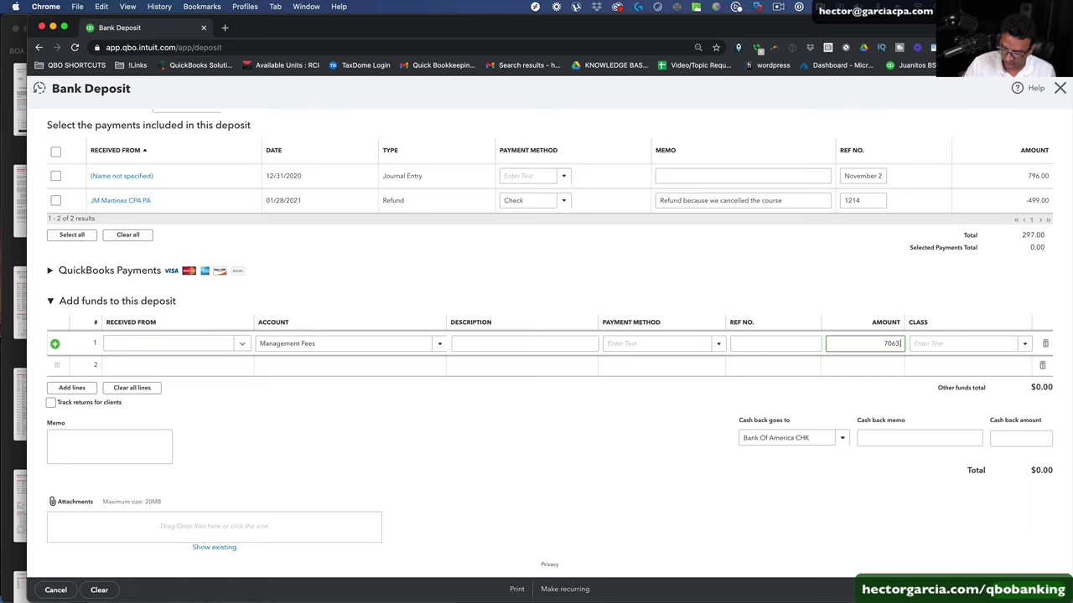
- Look up the 7,063.61 deposit's date in the statement and set the bank deposit's date to 02/24/2021
scroll(433, 232, up, 3)
click(286, 138)
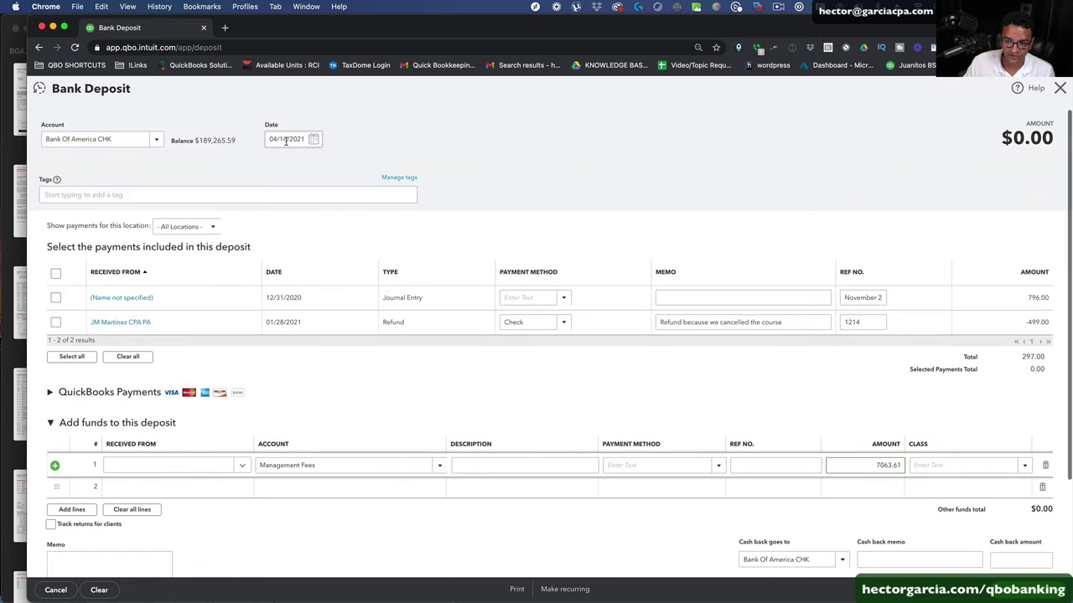
click(16, 168)
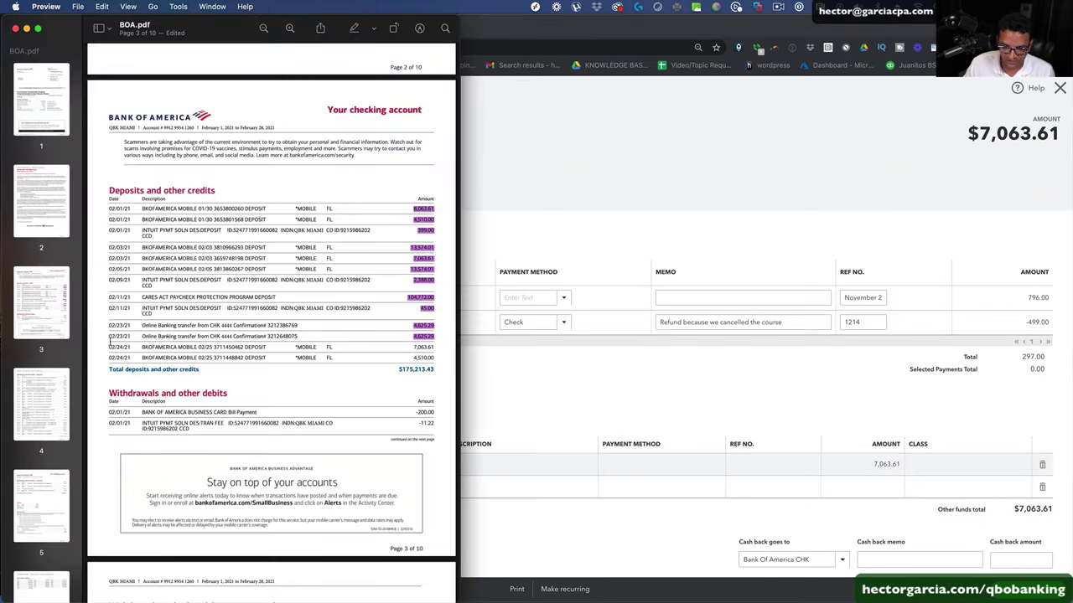
key(grave)
key(grave)
click(568, 174)
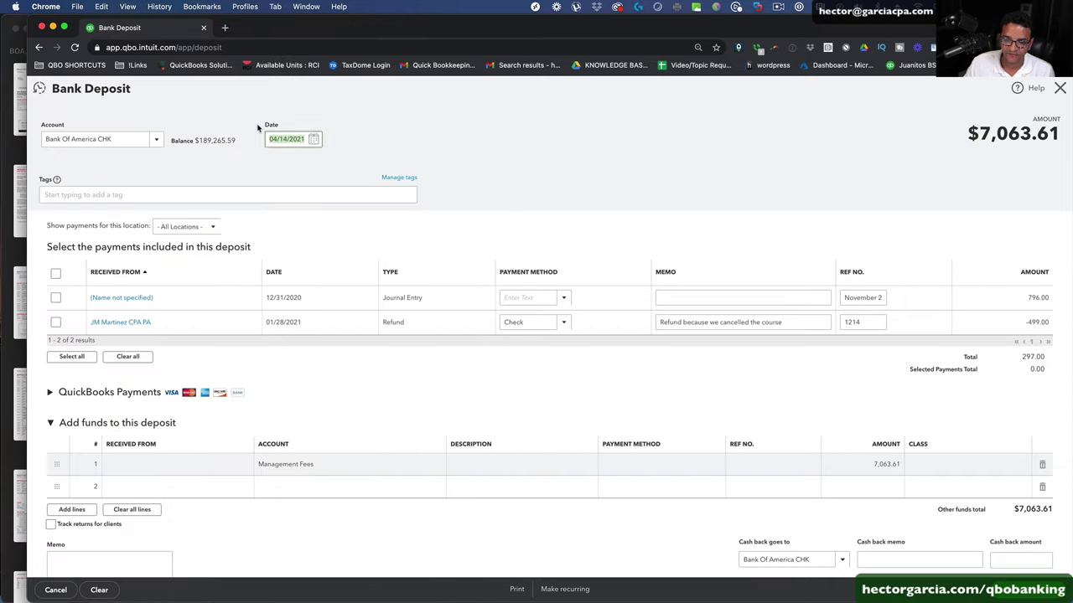
text(022421)
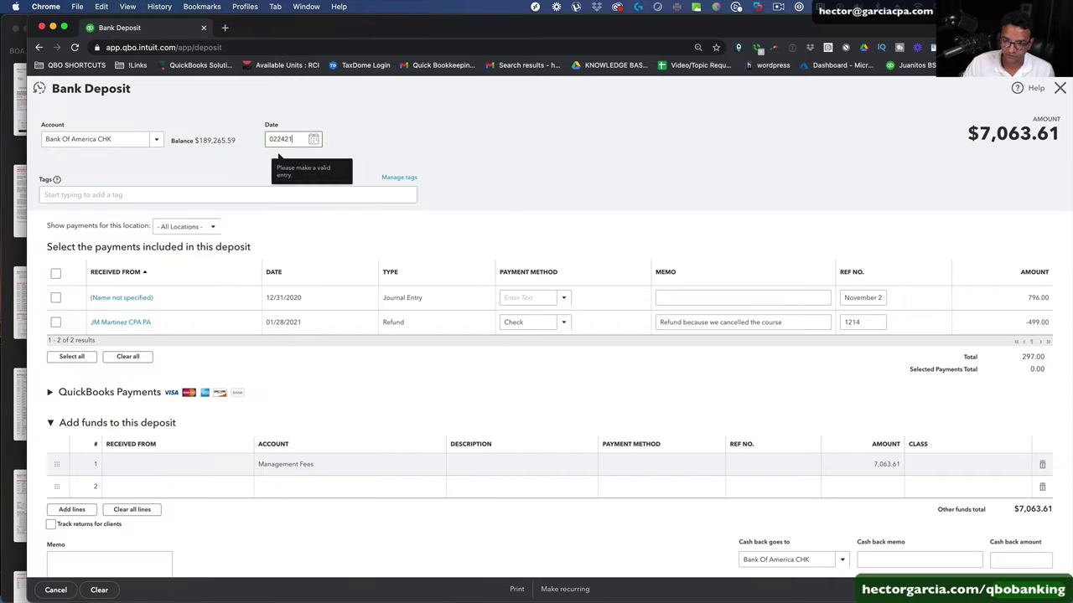
click(473, 283)
- Select Bank Of America CHK as the deposit's account, then save and close it
scroll(819, 442, down, 2)
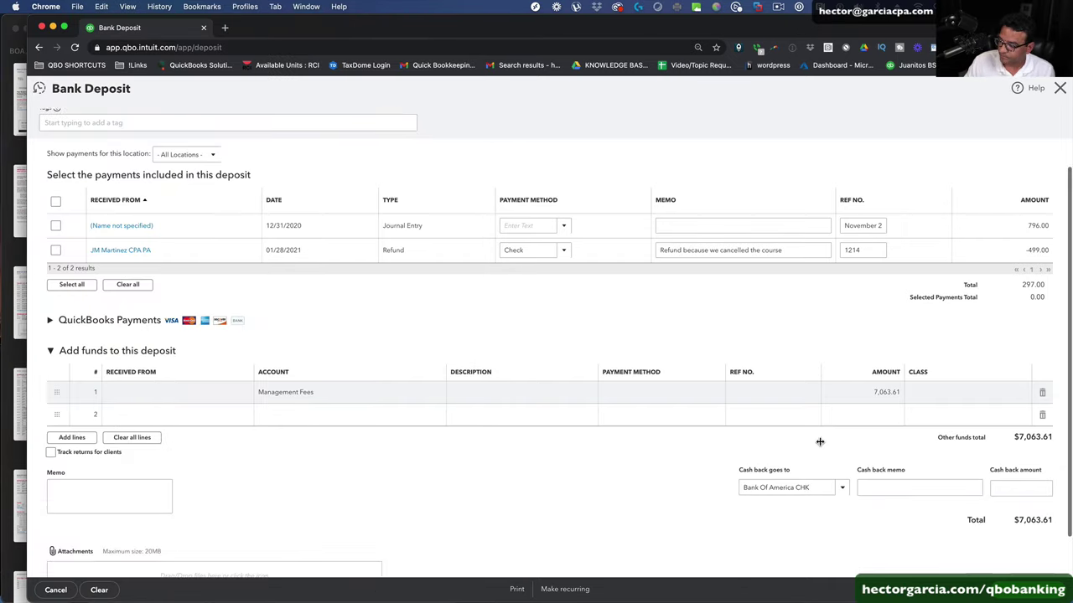
scroll(853, 461, up, 2)
click(153, 141)
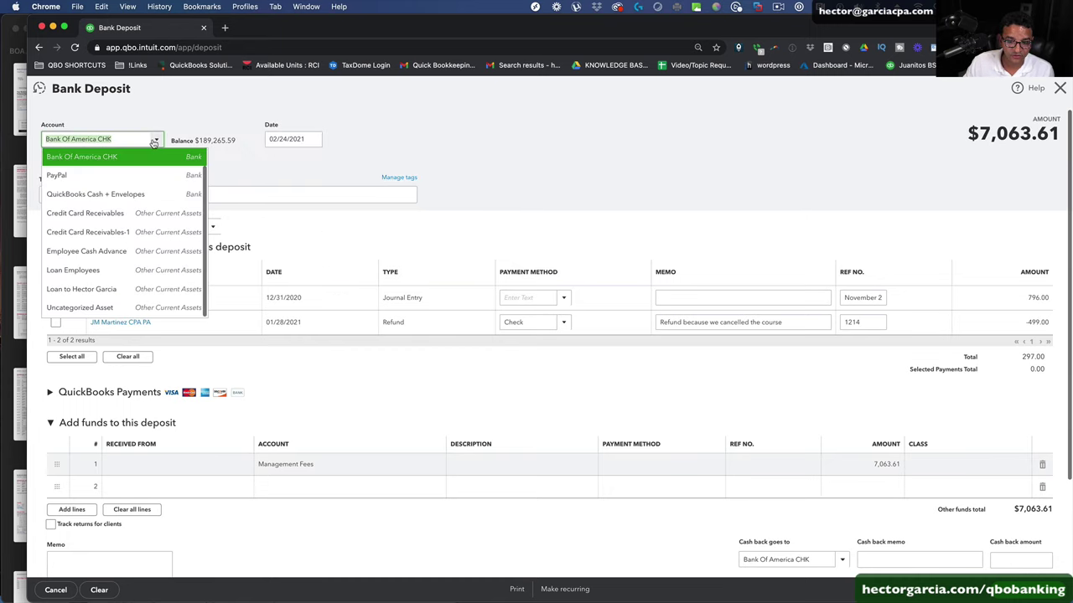
click(106, 158)
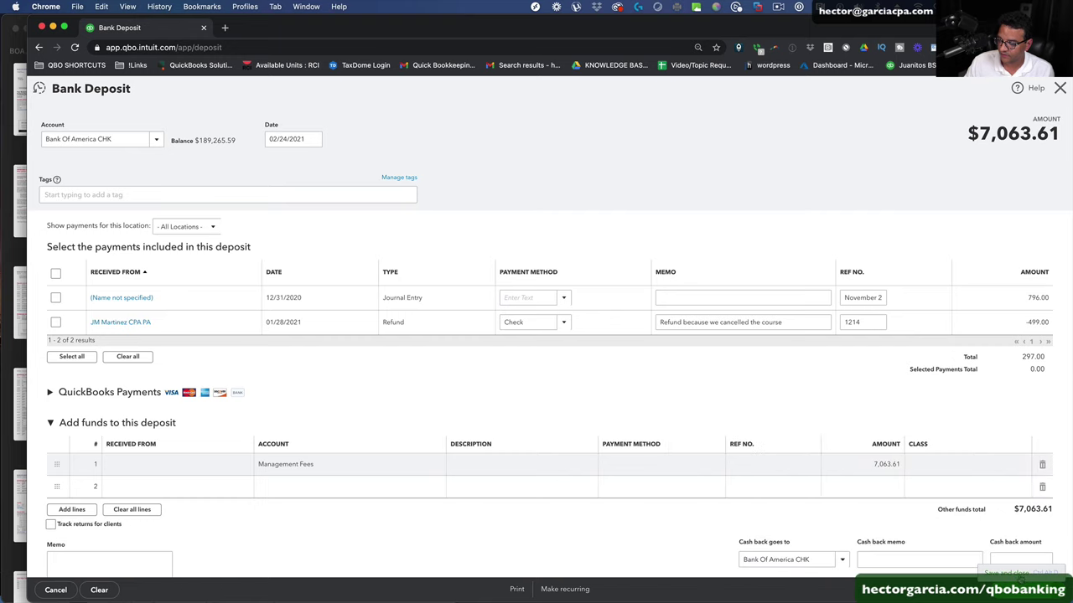
click(1018, 590)
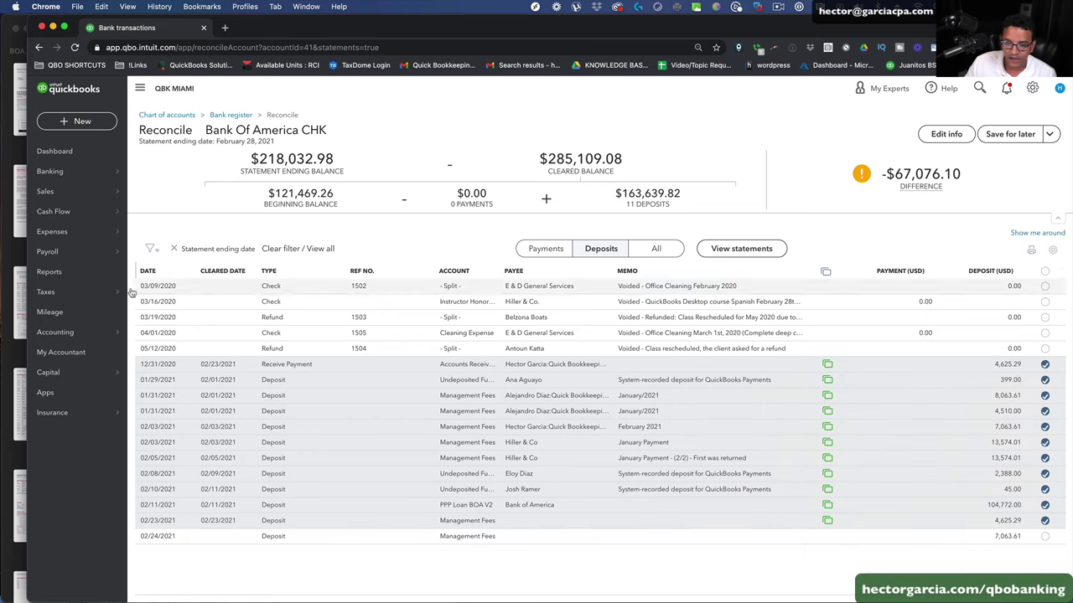
- Highlight the 02/24/21 deposit of 7,063.61 in the statement and mark it cleared in the reconciliation
click(18, 209)
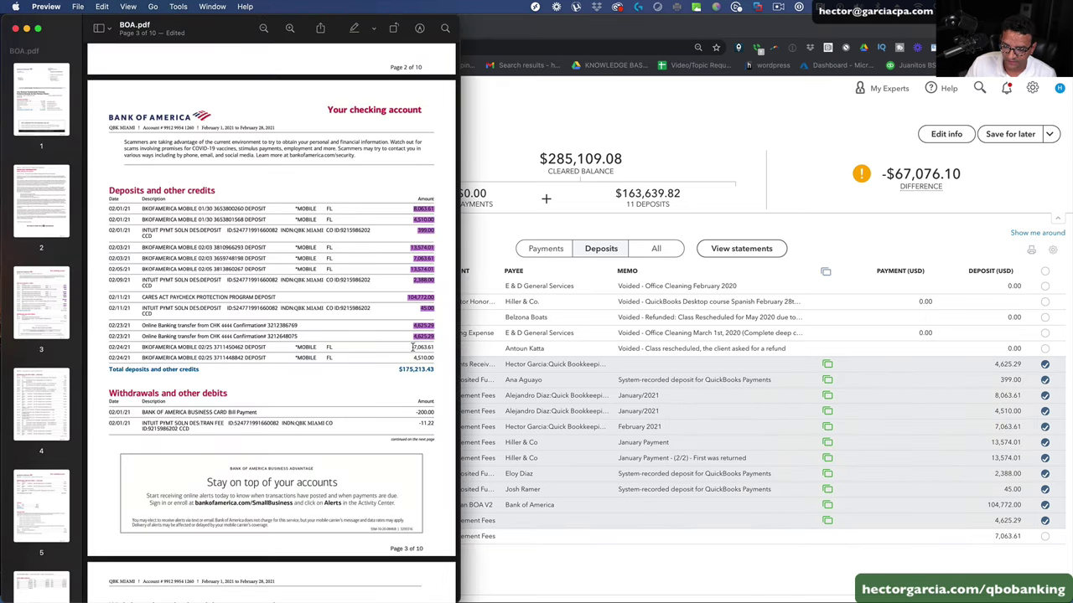
drag(413, 347, 434, 346)
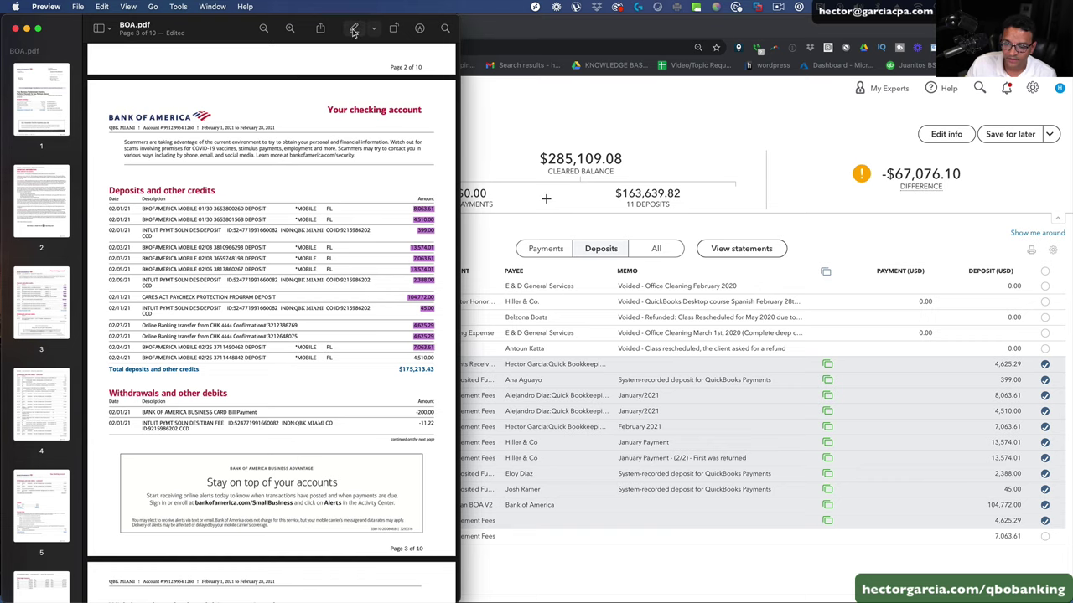
click(1045, 542)
click(1044, 537)
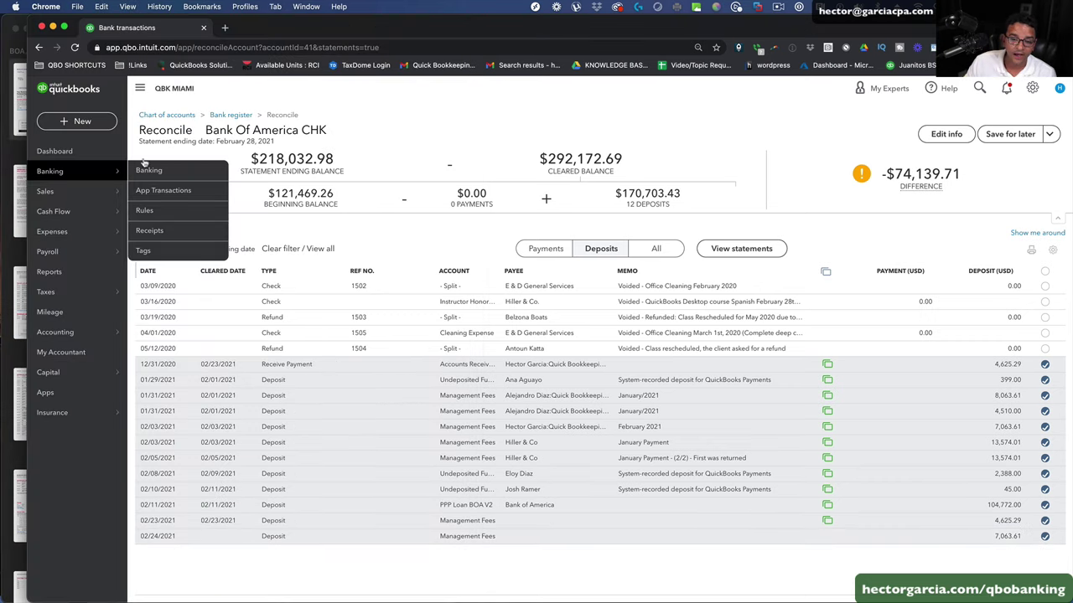
- Compare the deposits and other credits total in the statement's account summary with the reconciliation's deposits total
click(22, 161)
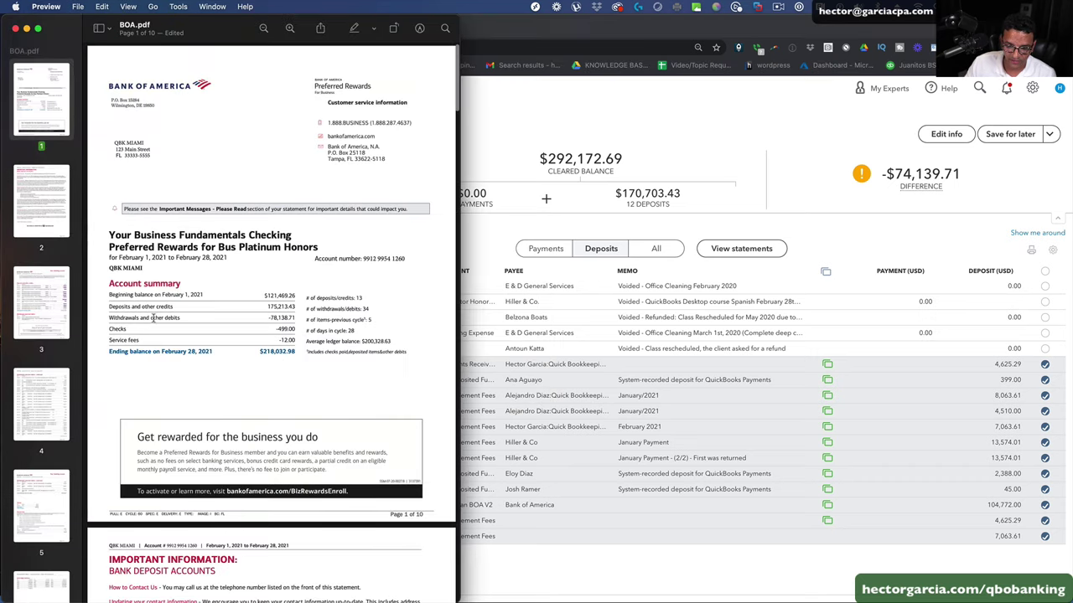
drag(267, 307, 295, 307)
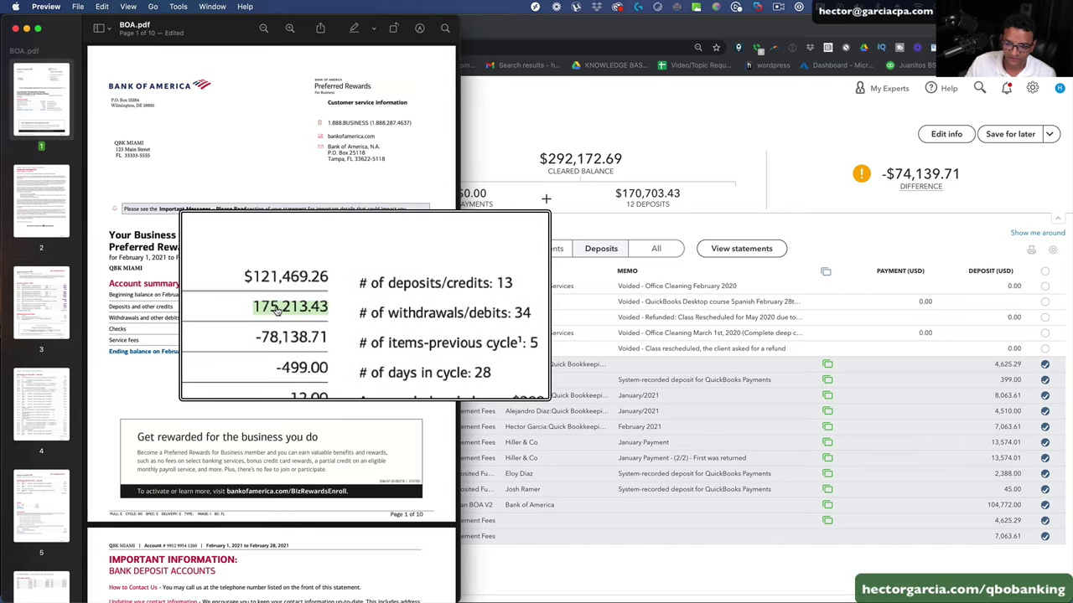
click(738, 165)
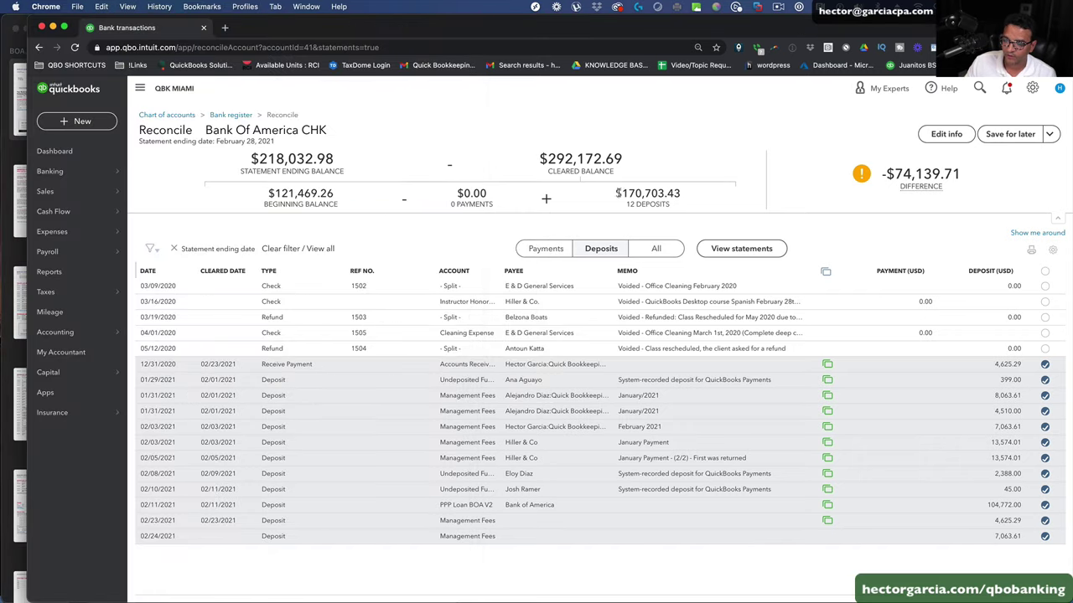
drag(680, 194, 629, 194)
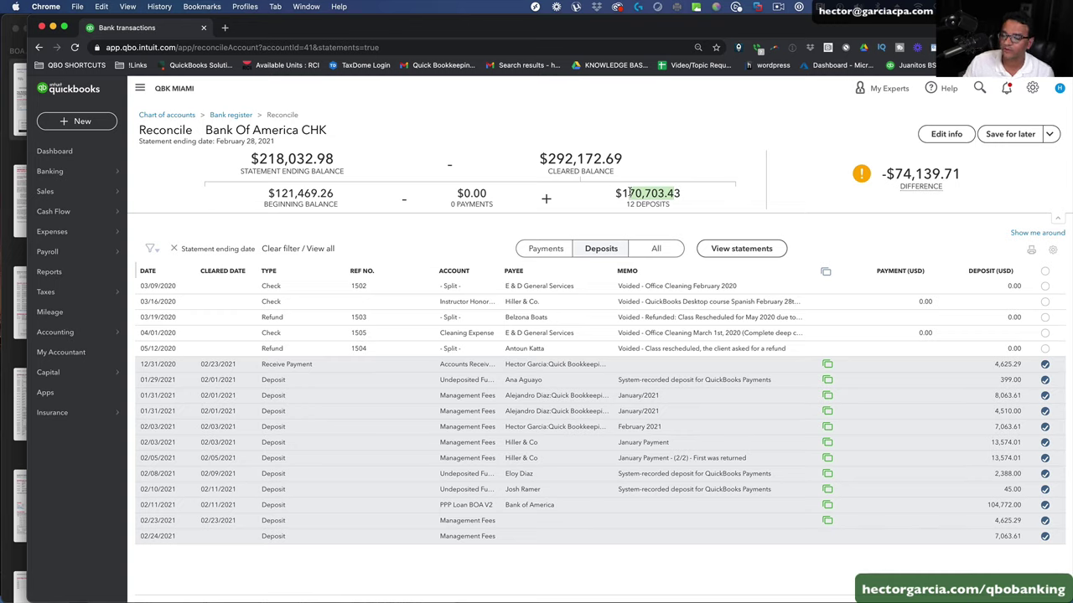
click(629, 194)
drag(682, 204, 623, 193)
click(647, 196)
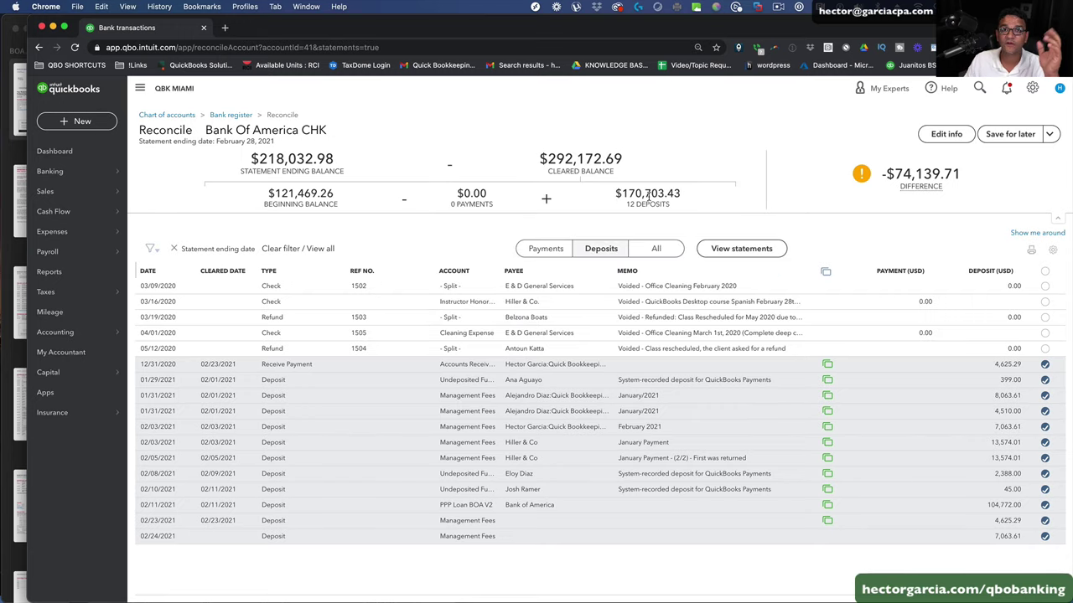
- Find the remaining unhighlighted deposit in the statement's Deposits and other credits list, then return to the reconciliation
click(23, 152)
scroll(316, 325, down, 20)
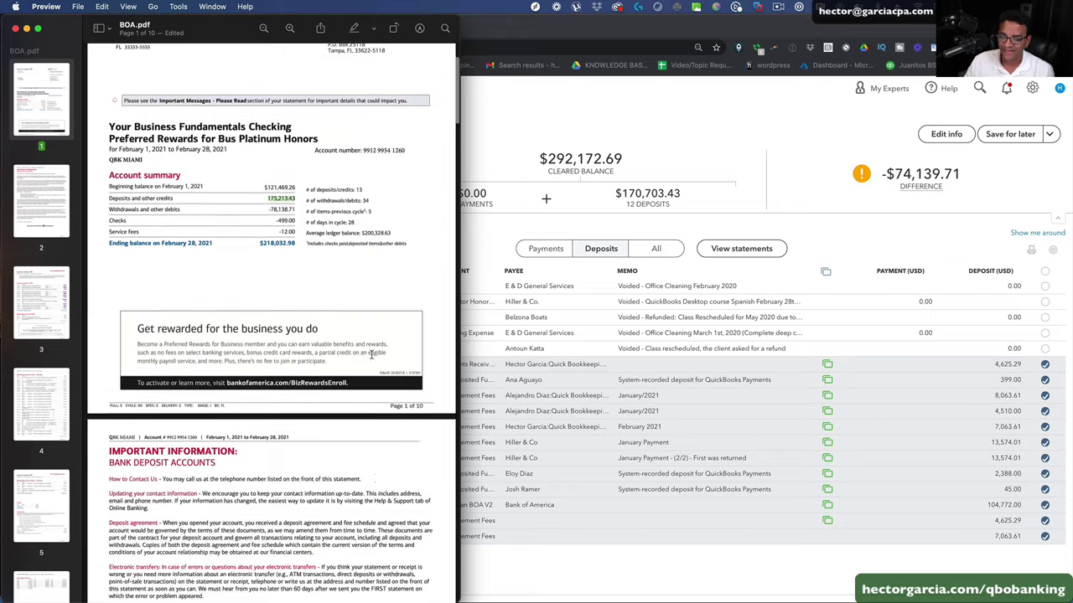
scroll(382, 355, down, 1)
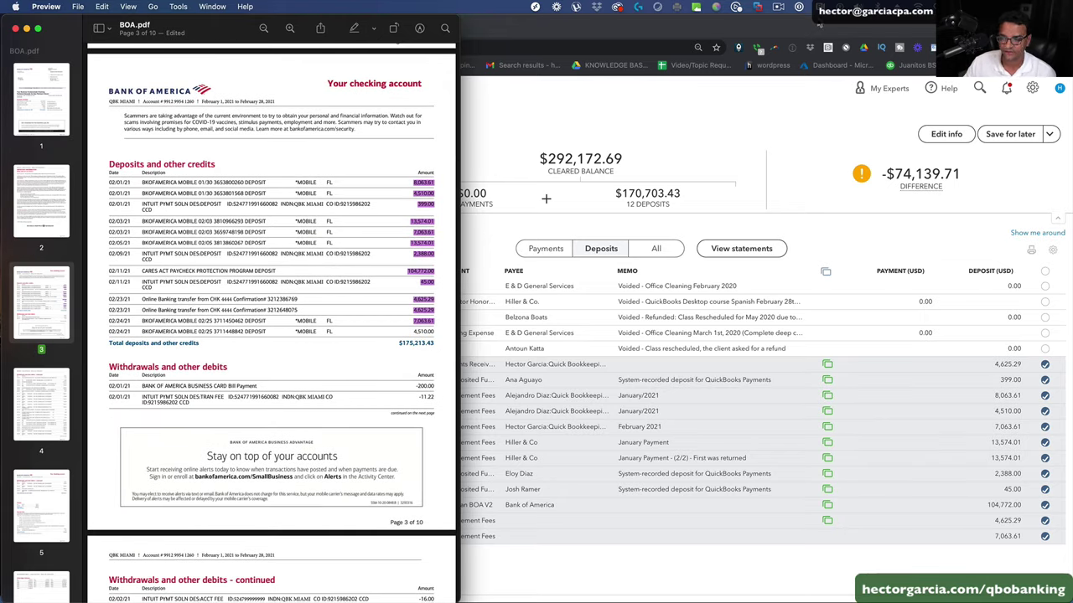
click(723, 111)
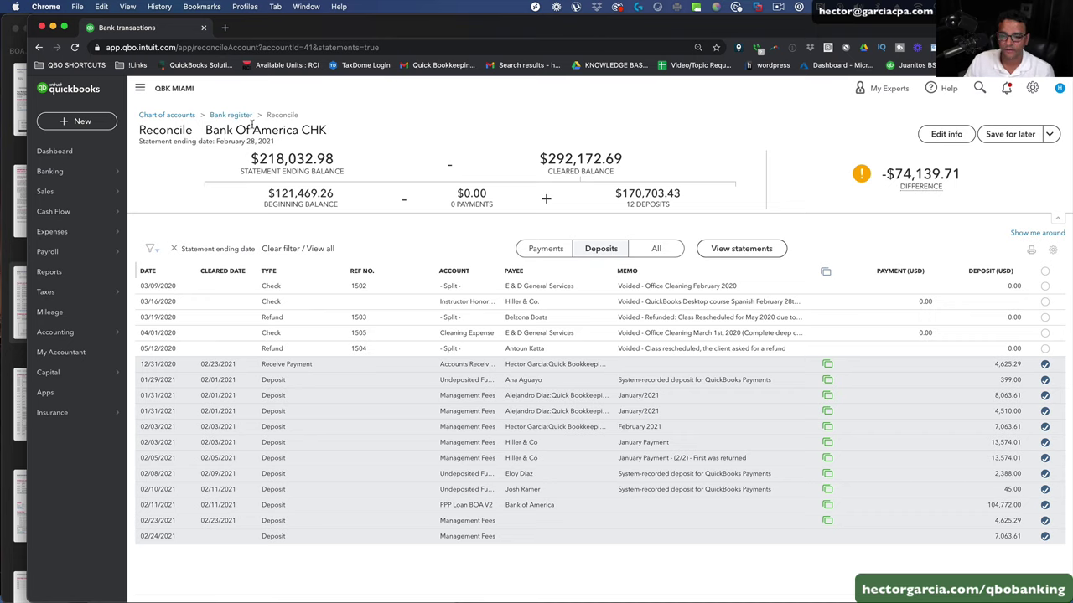
- Create an invoice for the client 502 Concept, LLC with Accounting as the first line's product/service
click(71, 123)
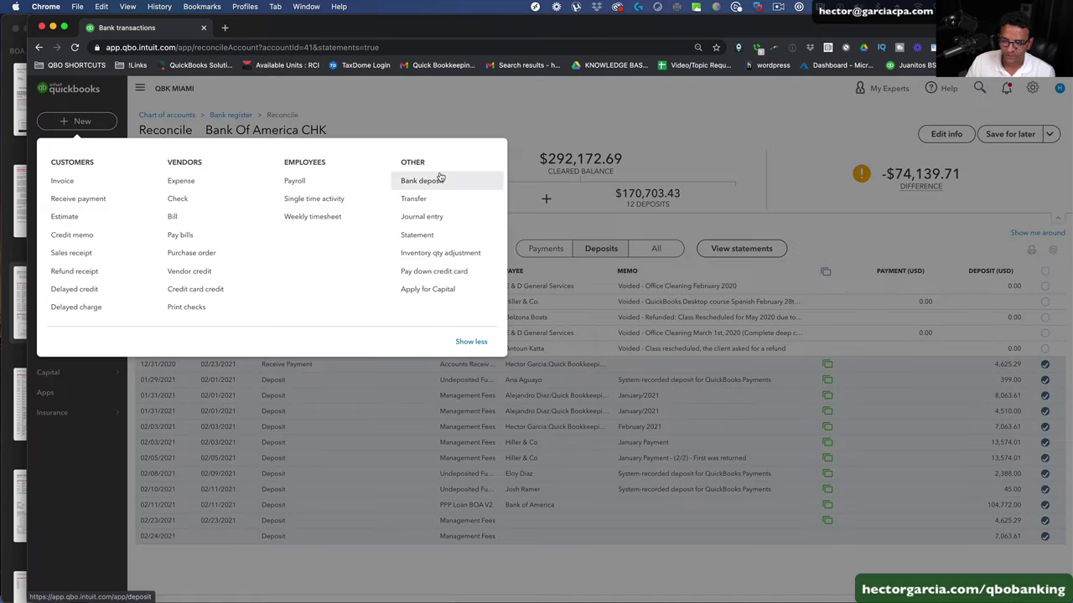
click(70, 180)
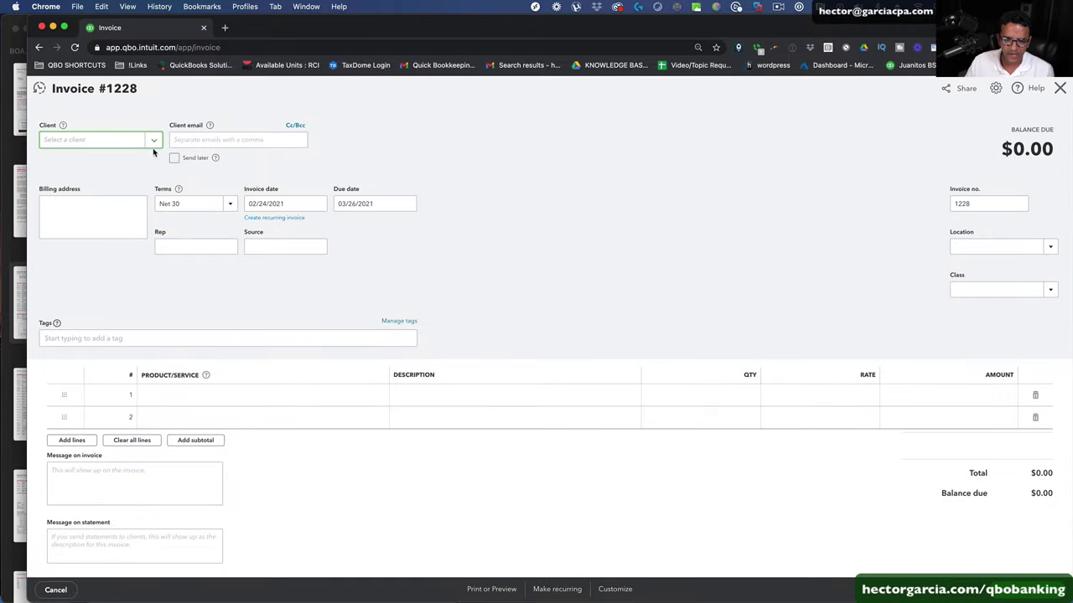
click(151, 142)
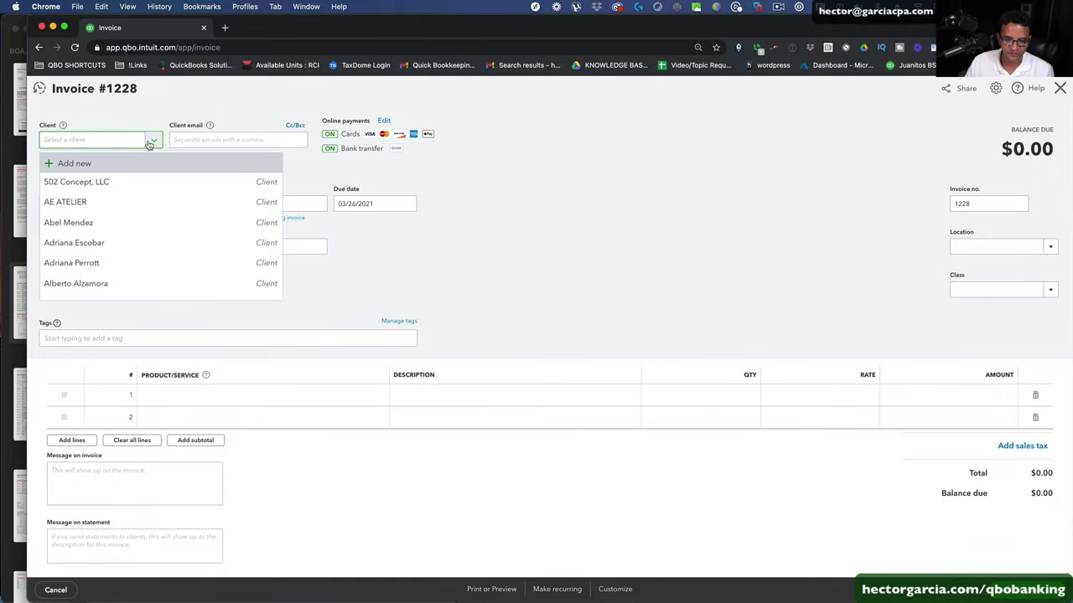
click(108, 181)
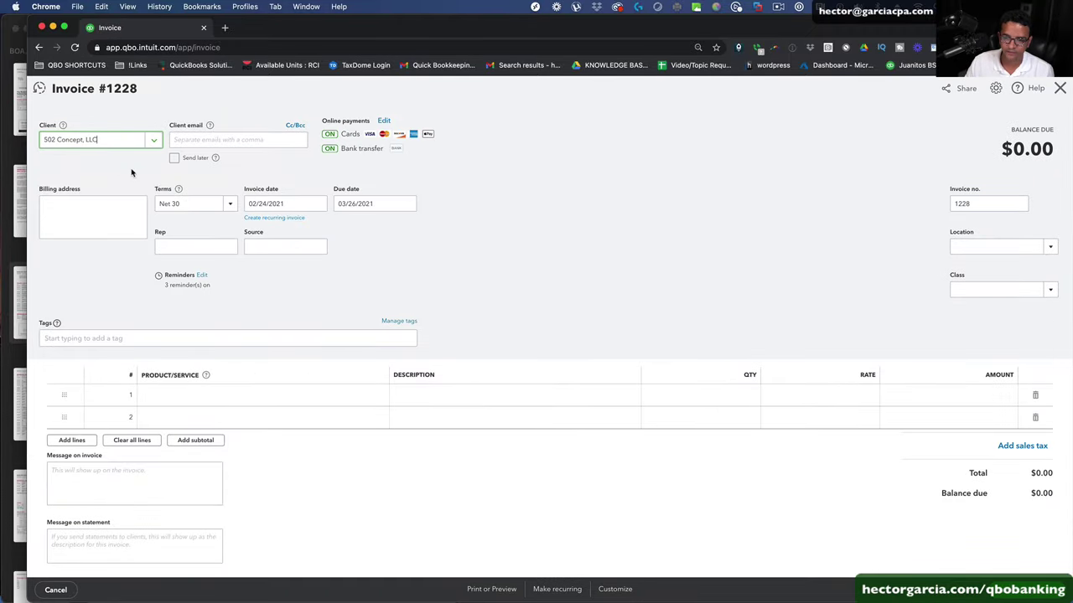
click(180, 396)
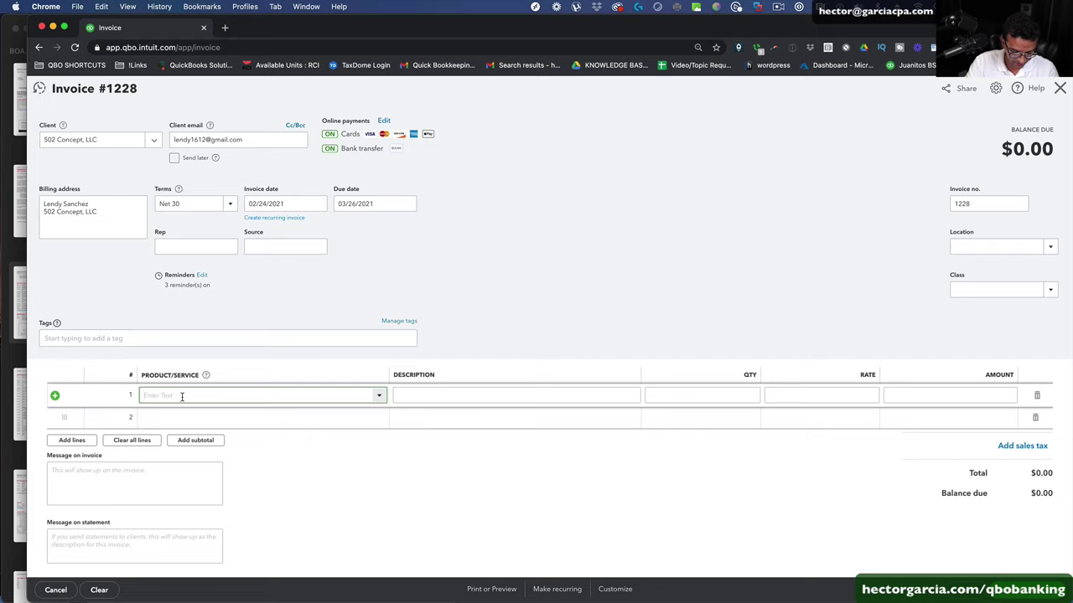
text(sale)
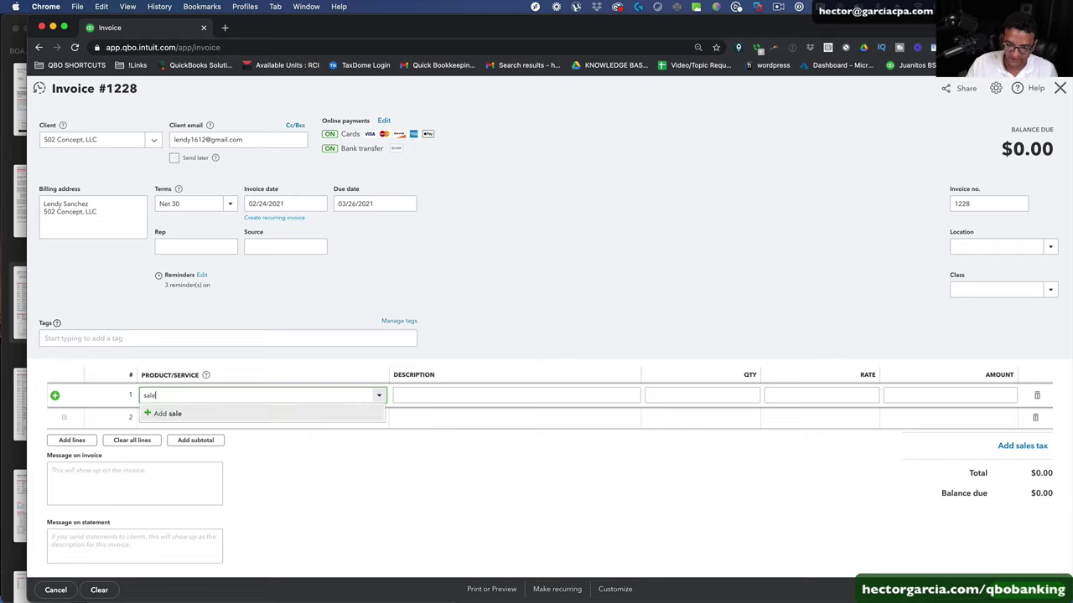
click(378, 394)
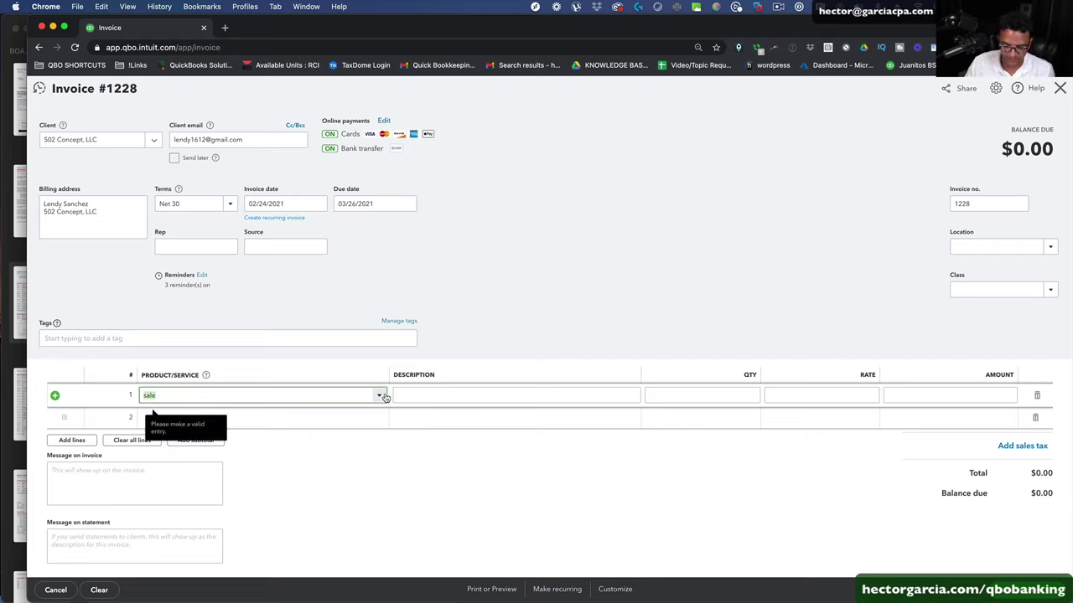
text(accounting)
click(167, 435)
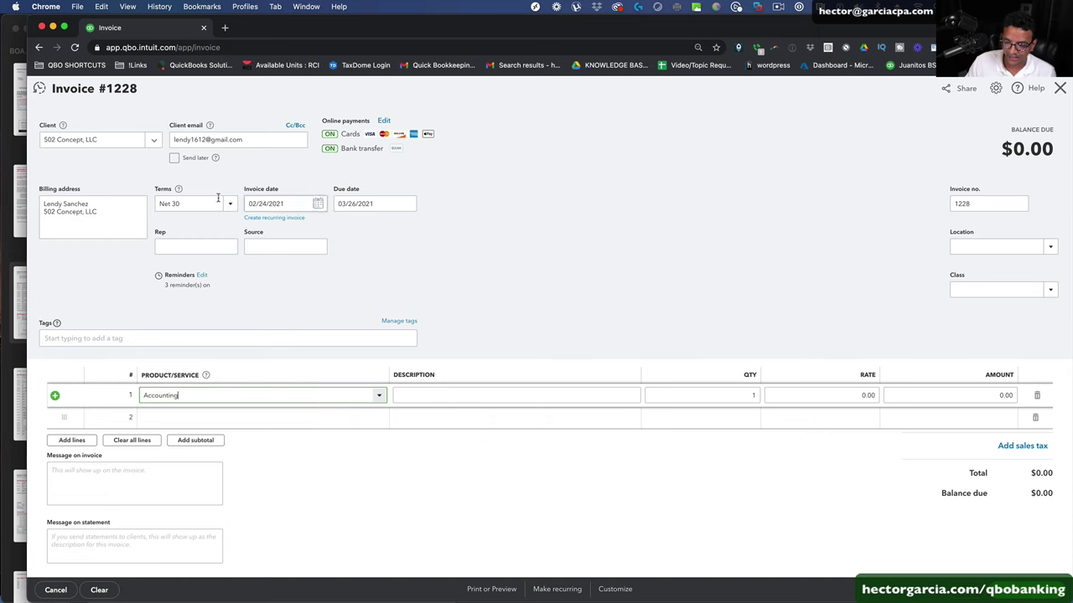
- Check the unhighlighted 02/24/21 deposit in the statement and enter 2,510 as the invoice's Accounting line amount
click(7, 183)
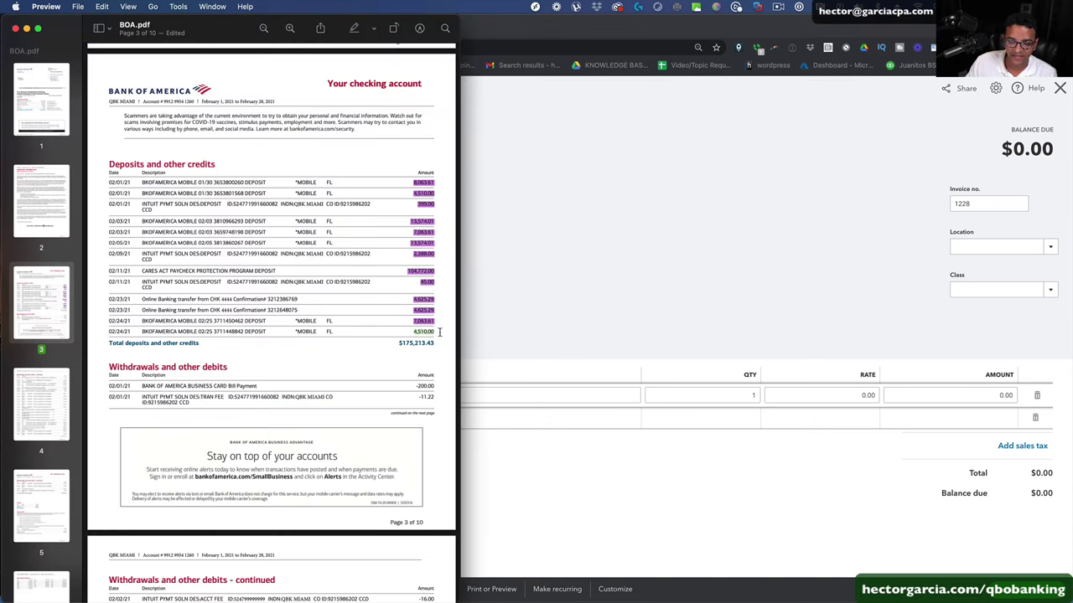
scroll(426, 332, down, 10)
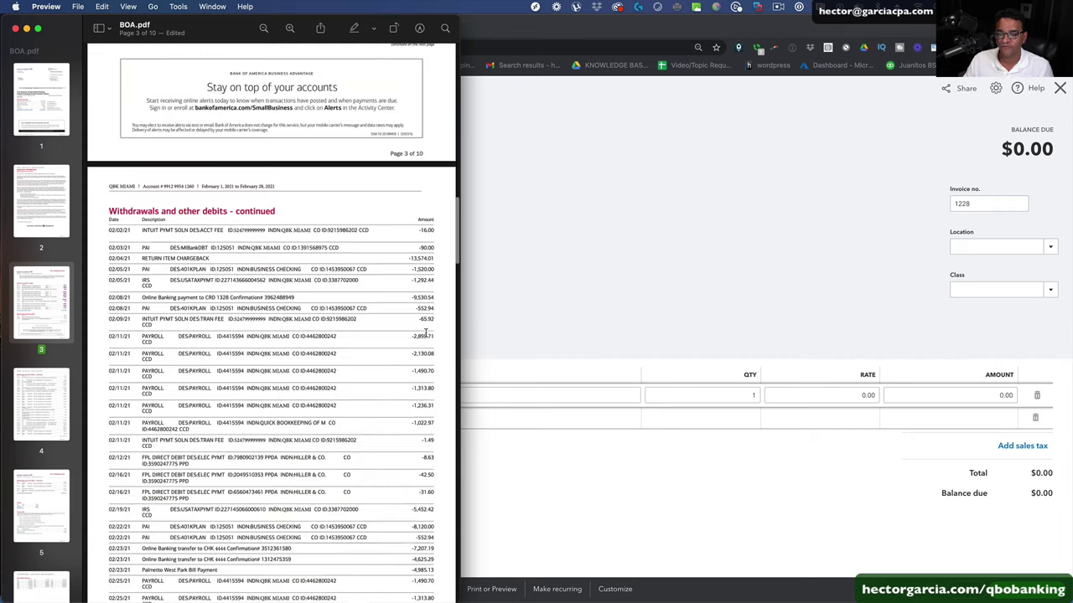
scroll(426, 333, up, 10)
scroll(425, 333, up, 3)
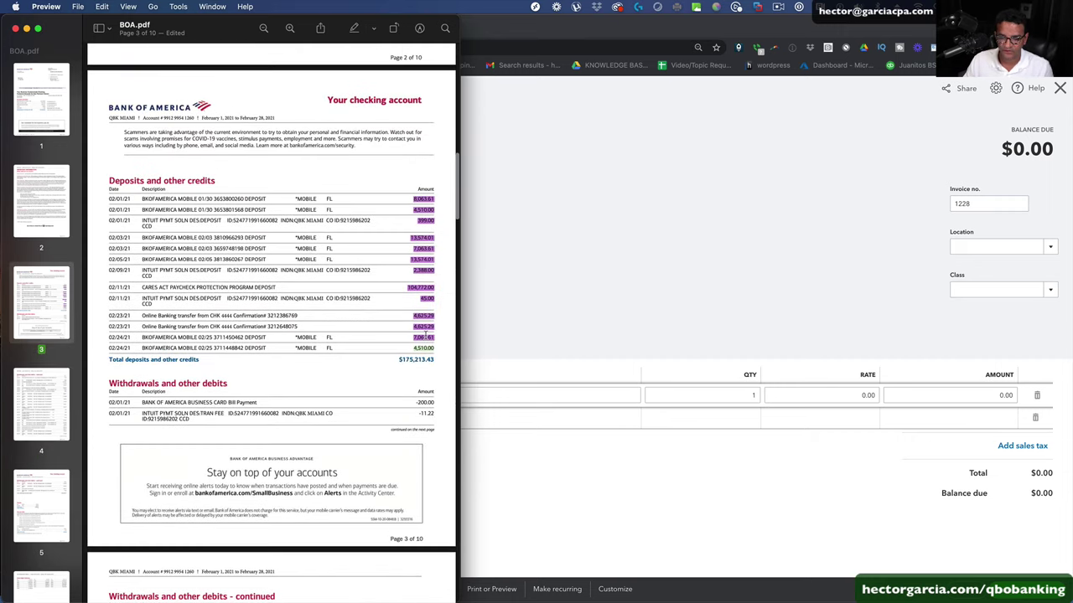
key(grave)
key(grave)
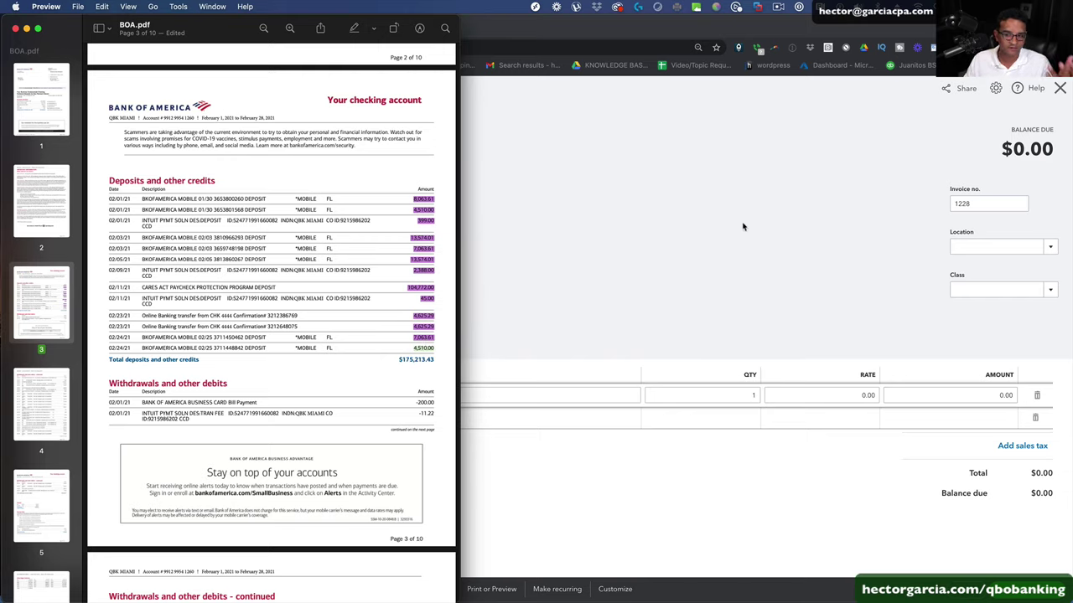
click(742, 226)
click(950, 395)
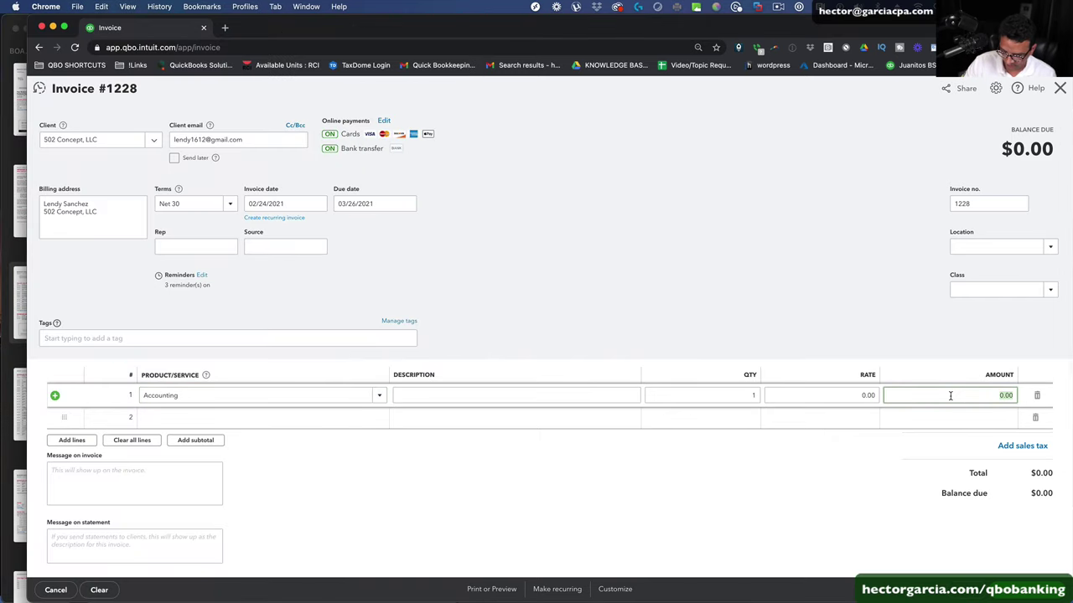
- Set the invoice date to 01/01/2021, save the invoice and start a new one
click(288, 203)
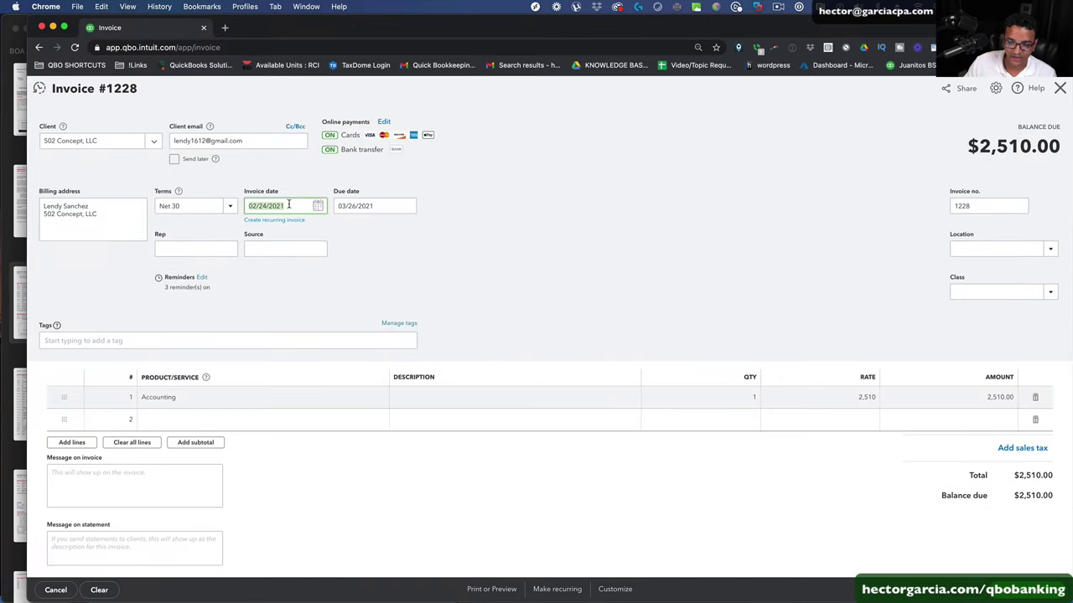
text(01)
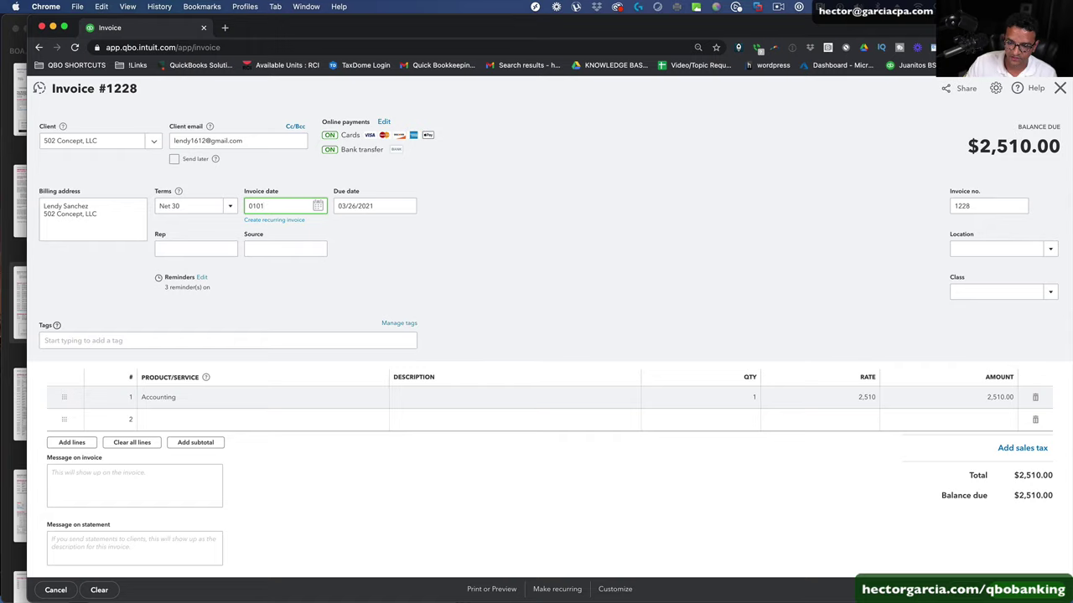
text(/01/2021)
key(Tab)
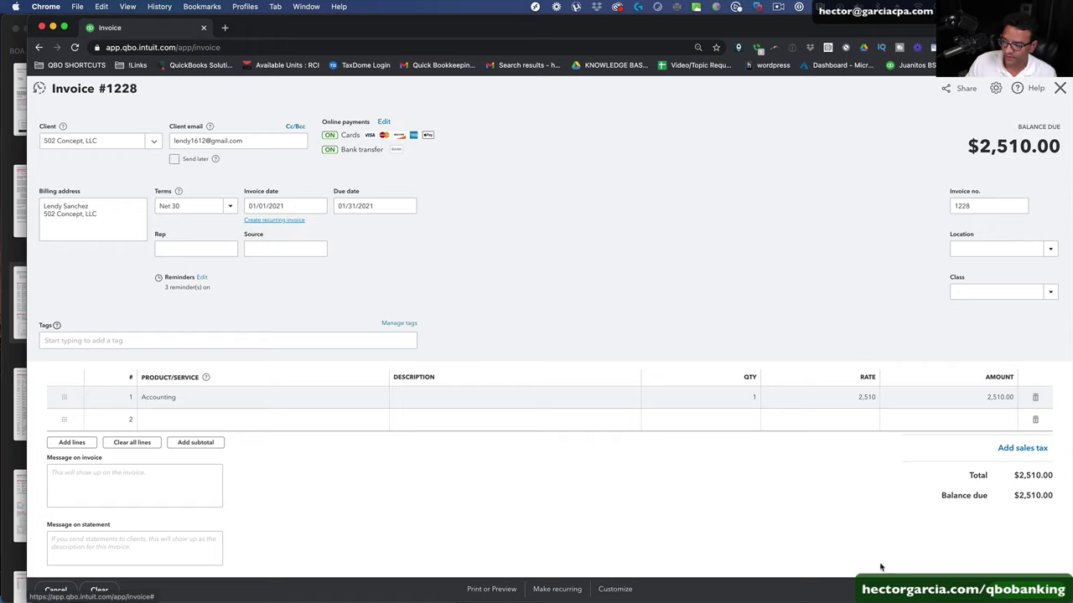
click(964, 590)
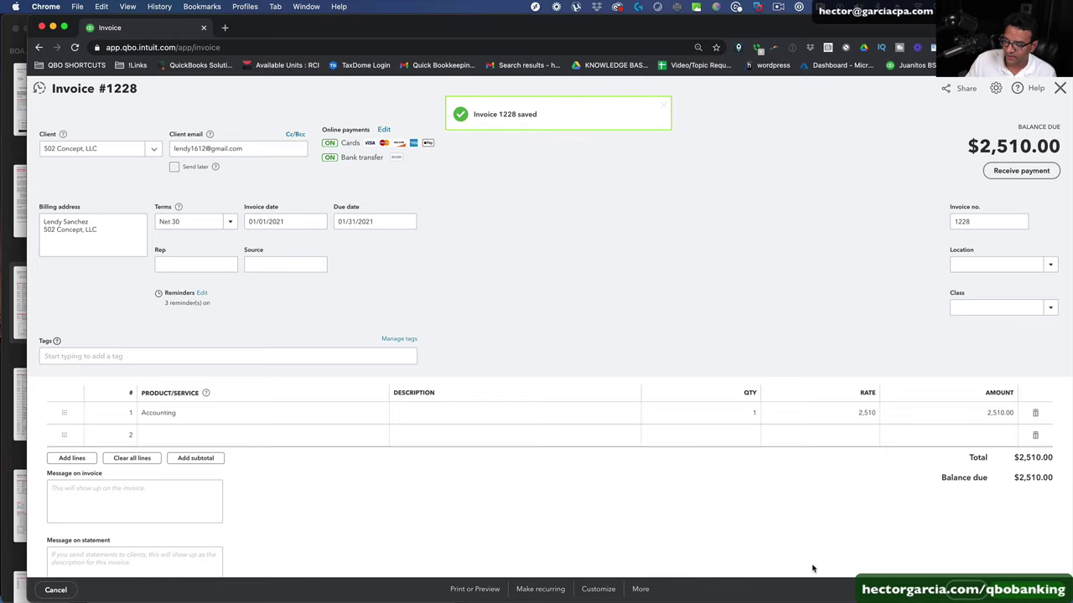
click(1057, 589)
click(1001, 544)
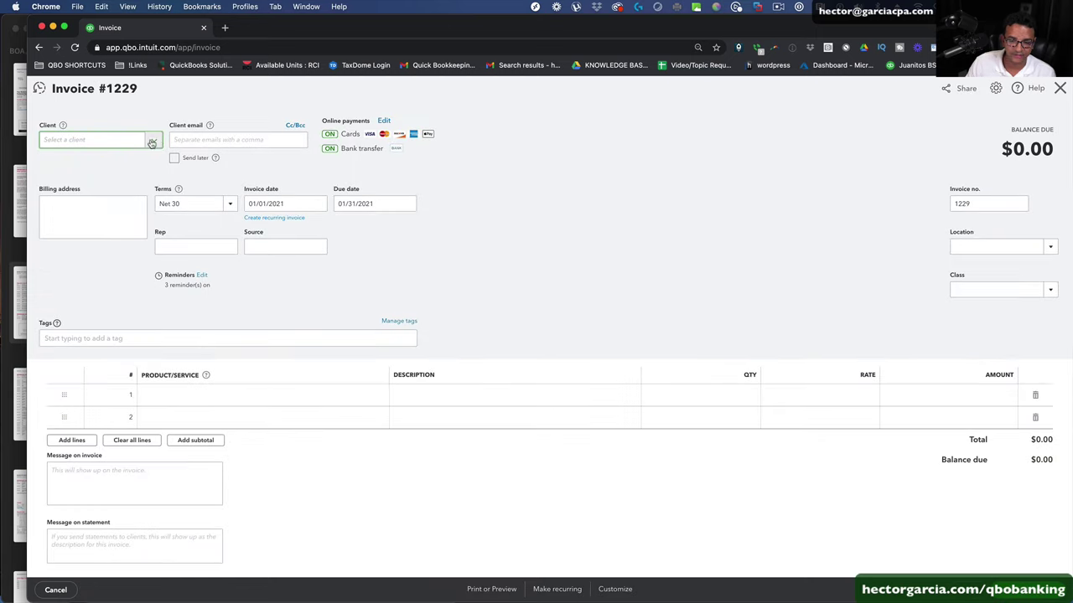
- Select AE ATELIER as the new invoice's client and set the invoice date to 02/05/2020
click(131, 140)
click(75, 202)
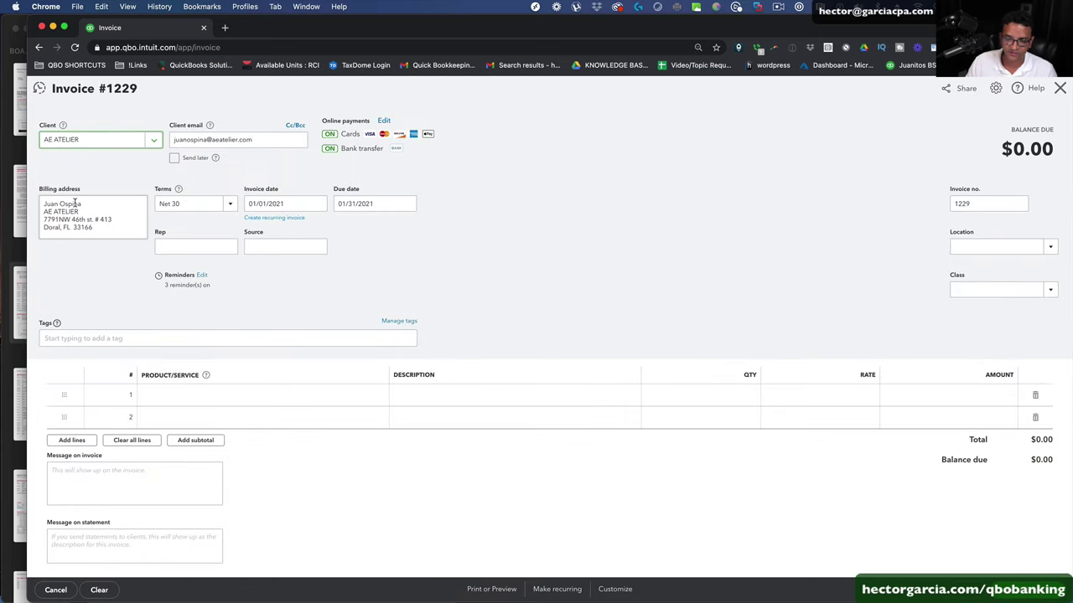
click(263, 204)
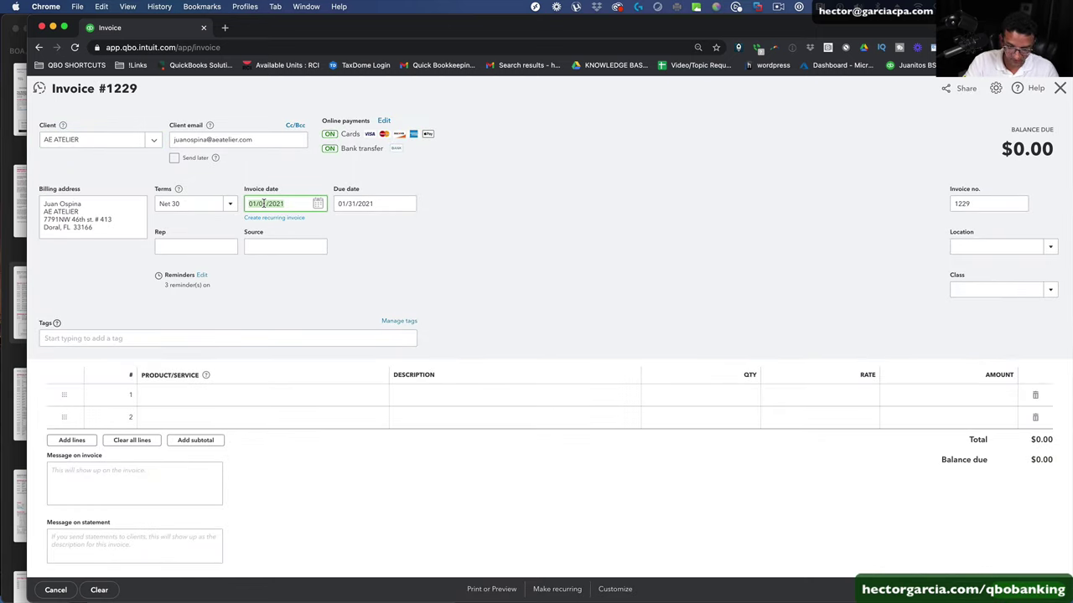
text(02)
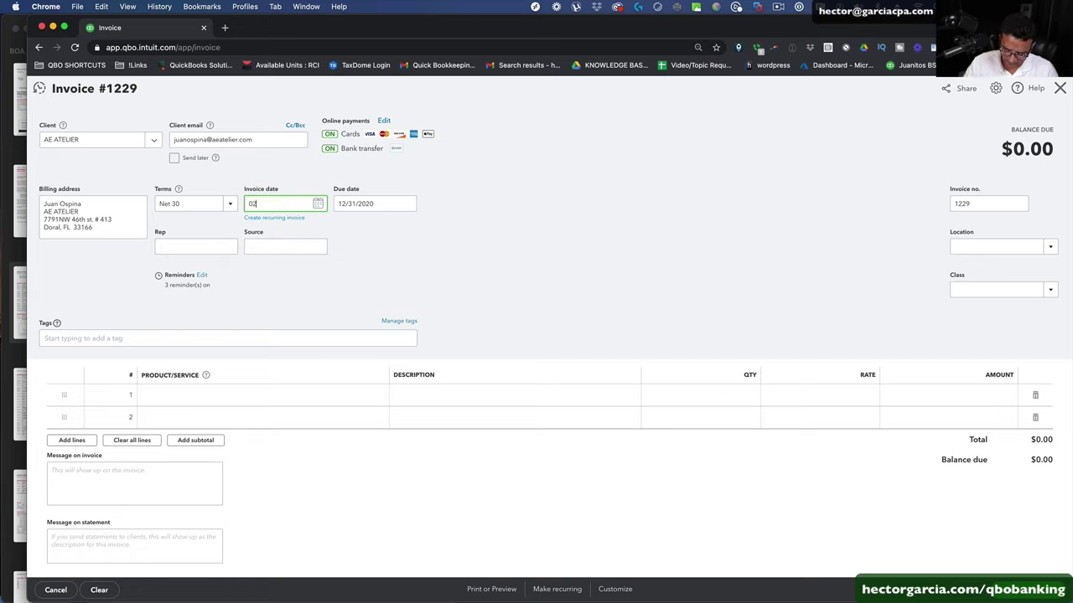
text(/05/2020)
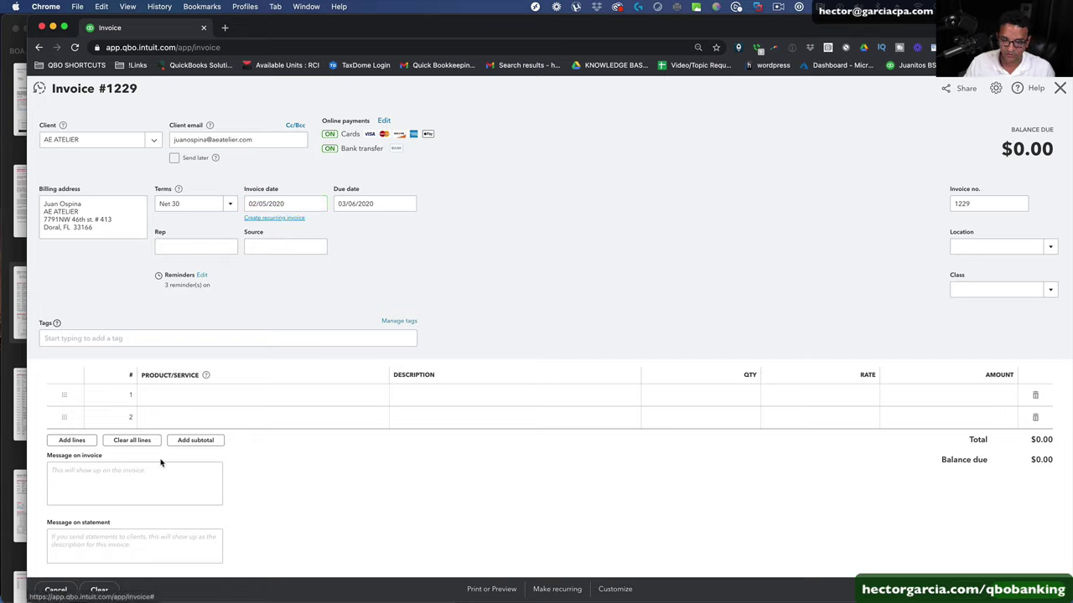
- Add an Accounting line of 2510.00 to the AE ATELIER invoice, then save and close it
click(172, 396)
text(Accounting)
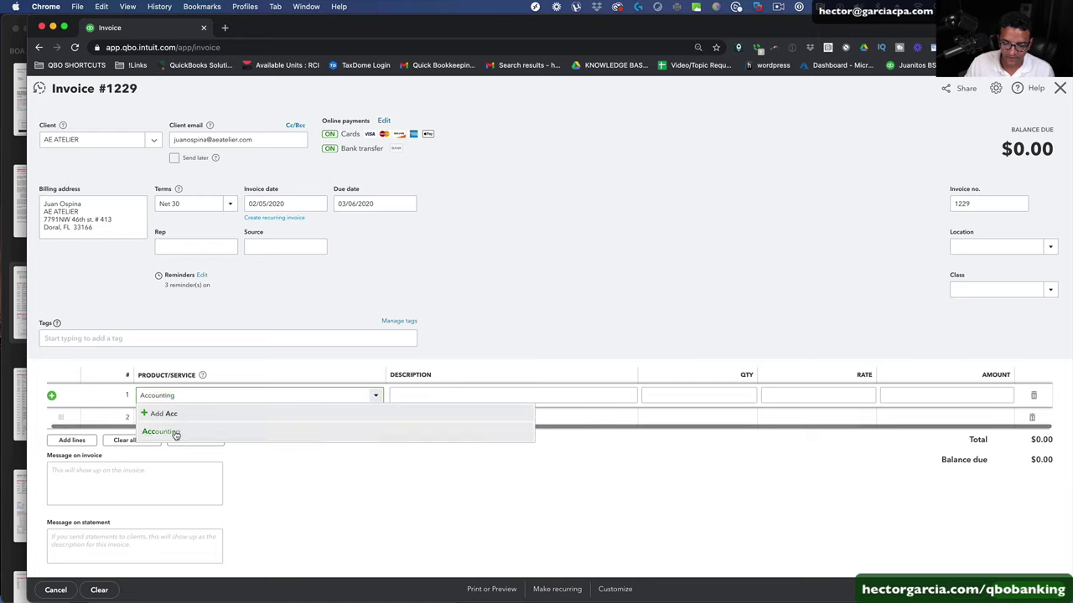
click(161, 431)
click(954, 395)
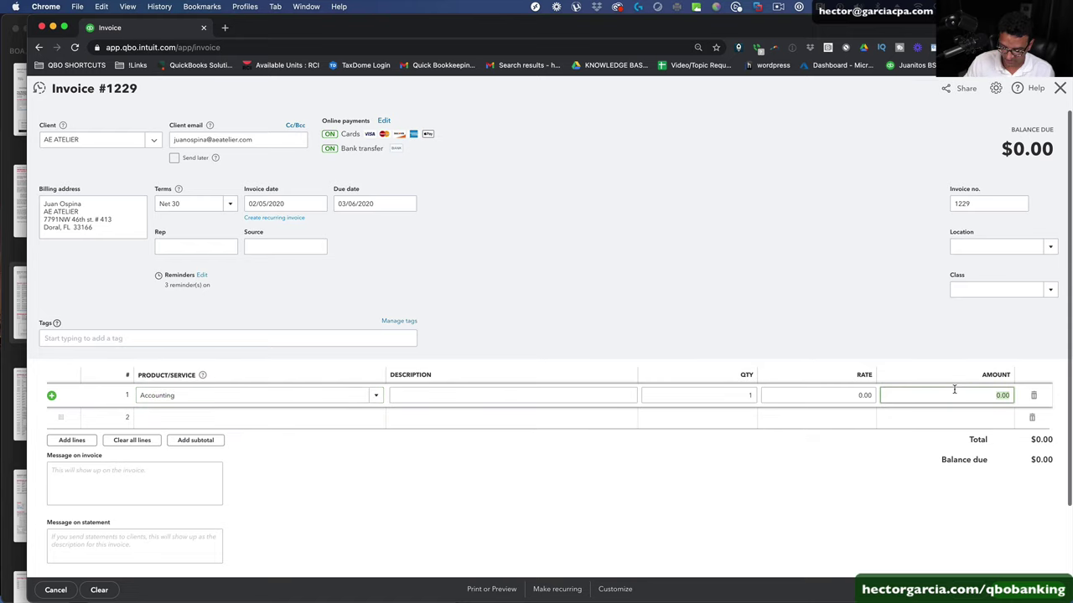
text(2,5)
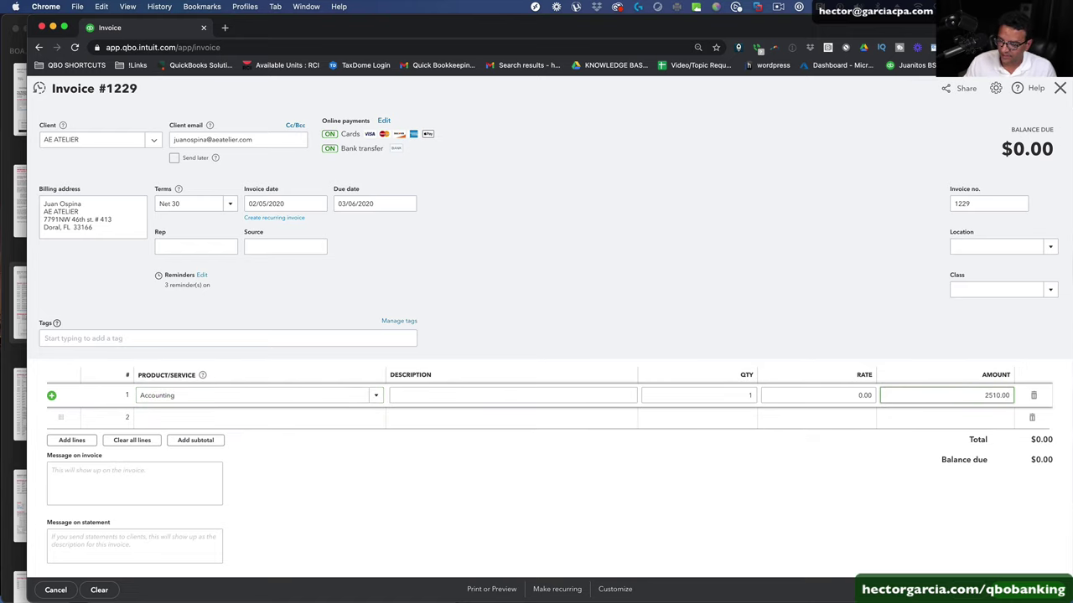
text(10.00)
key(Tab)
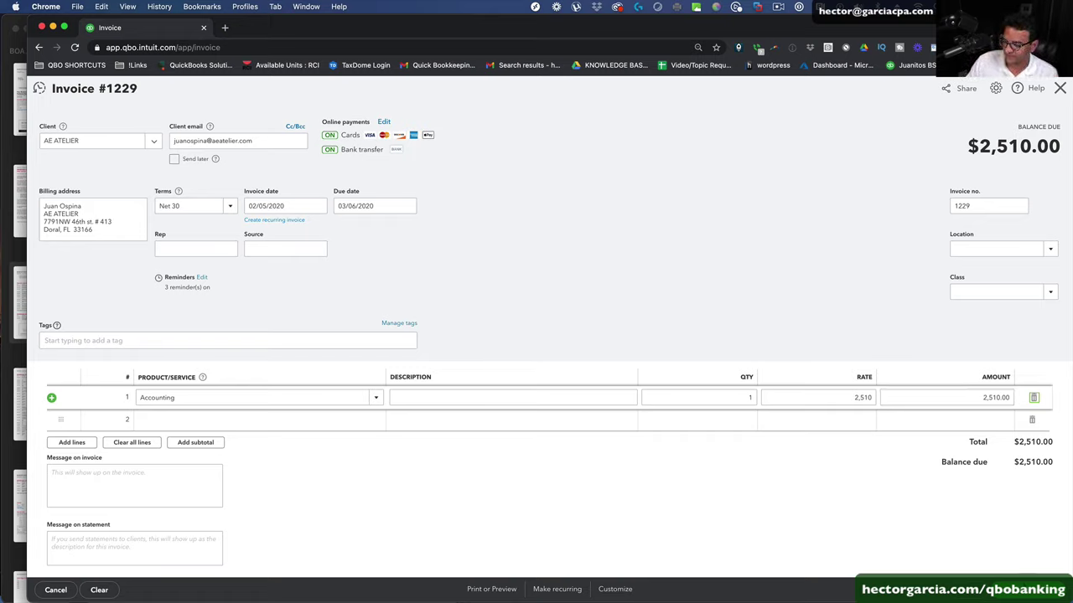
click(1057, 589)
click(999, 553)
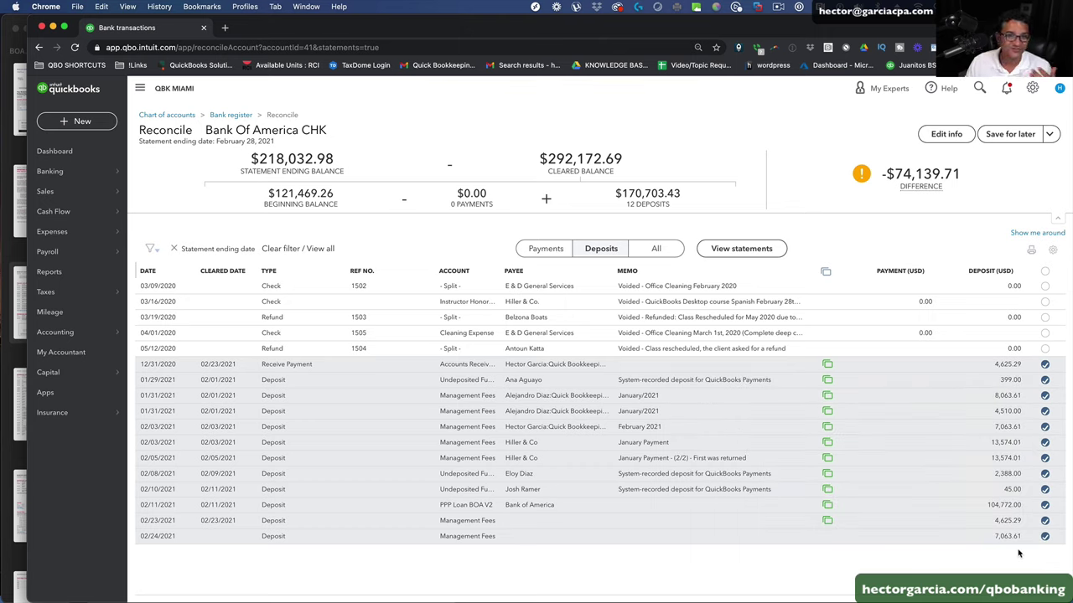
- Open the Bank Of America CHK bank feed and expand the 02/24/2021 mobile deposit of $4,510.00
mouse_move(58, 171)
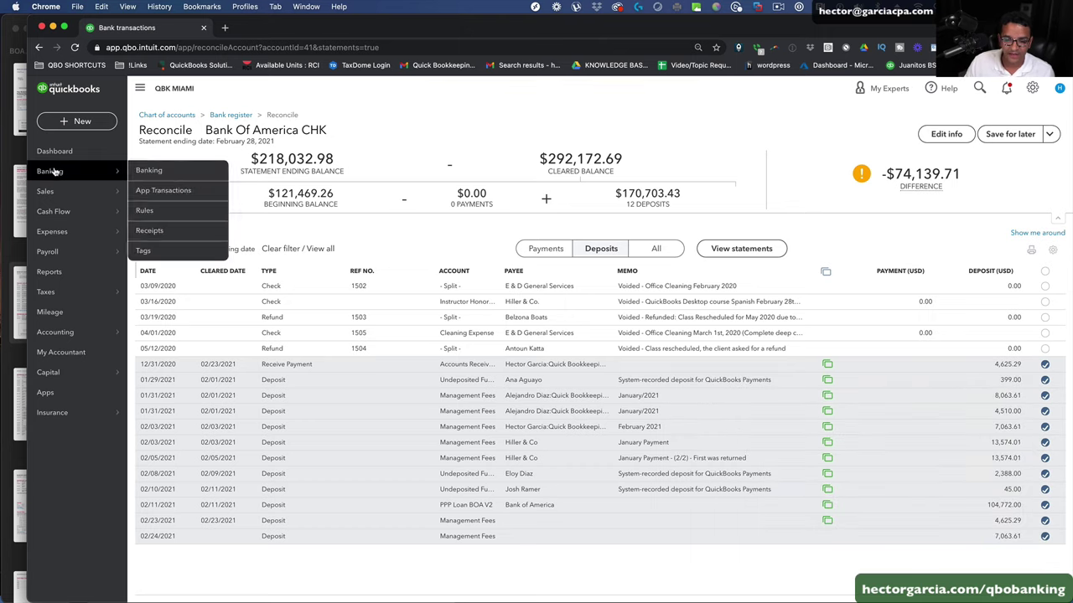
click(169, 172)
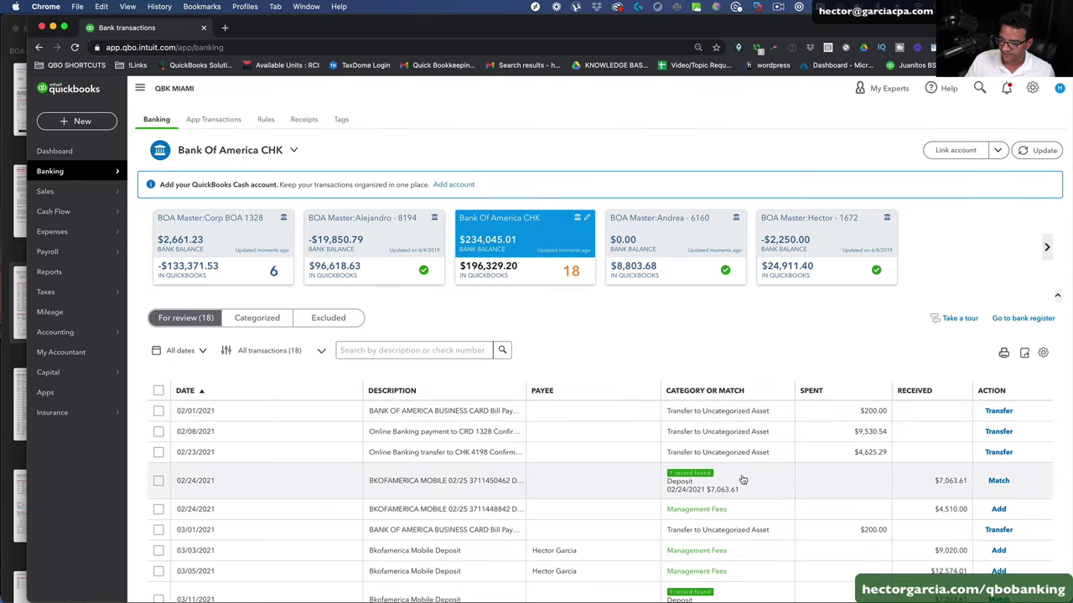
scroll(756, 491, down, 1)
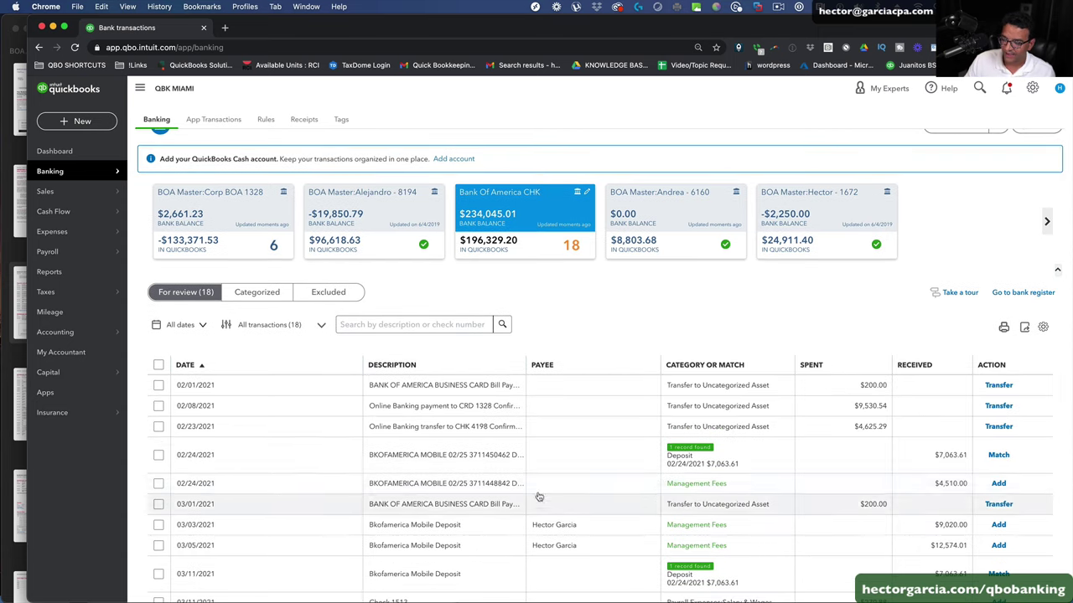
click(455, 484)
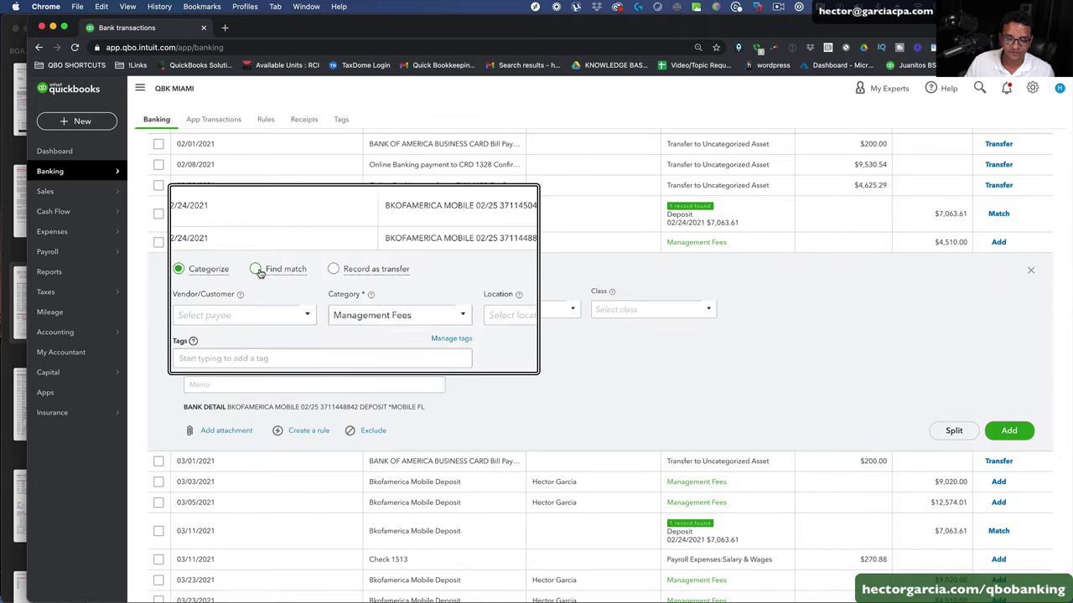
- Leave the match window without saving, open the recent AE ATELIER invoice dated 02/05/2020, set its Accounting line amount to 2,000.00 and save it
click(256, 269)
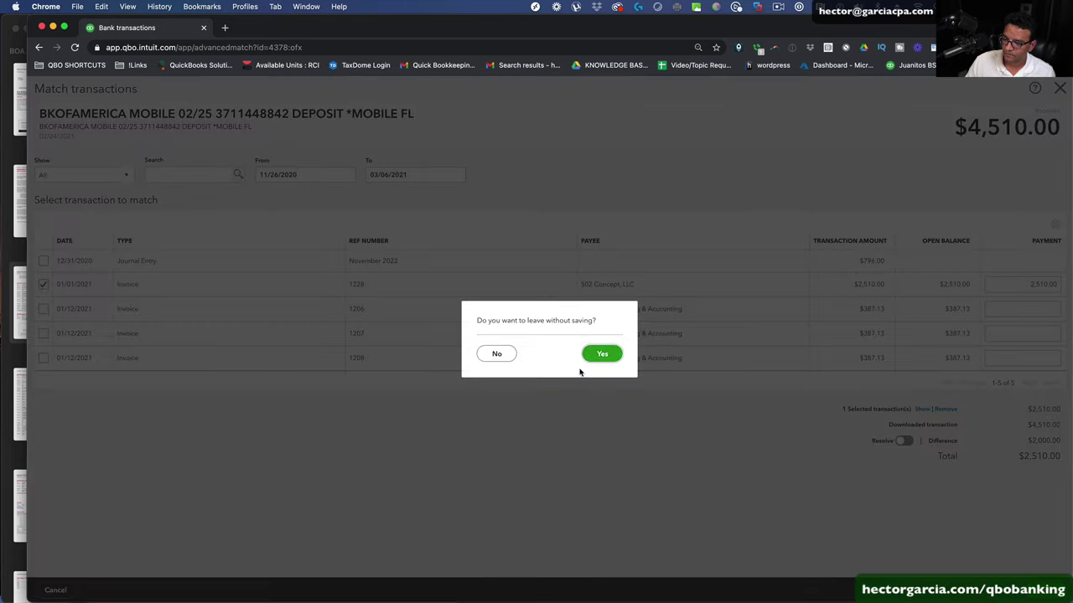
click(600, 355)
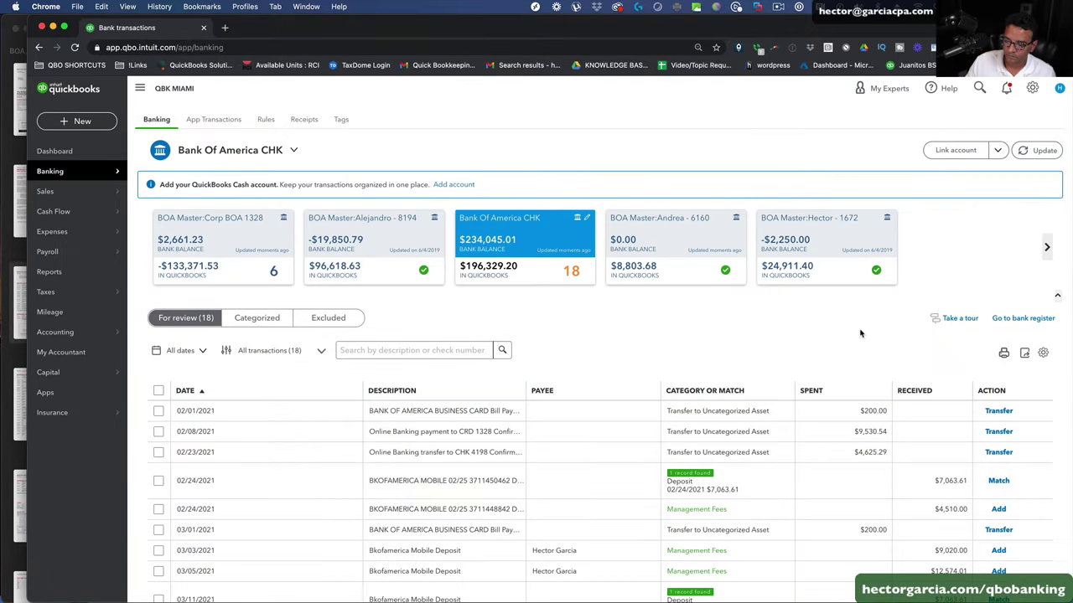
click(979, 89)
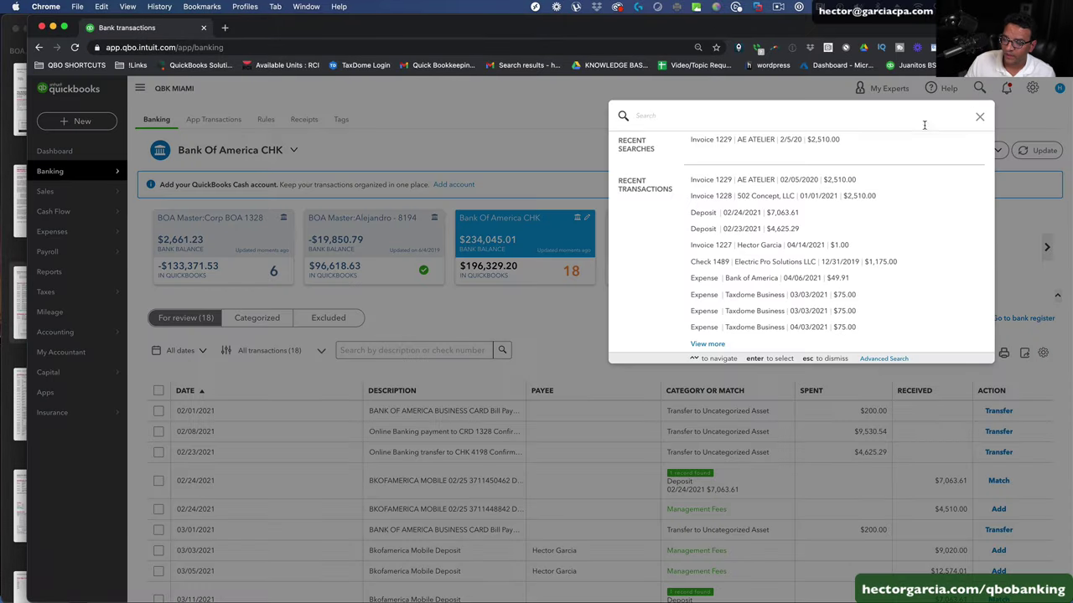
click(824, 181)
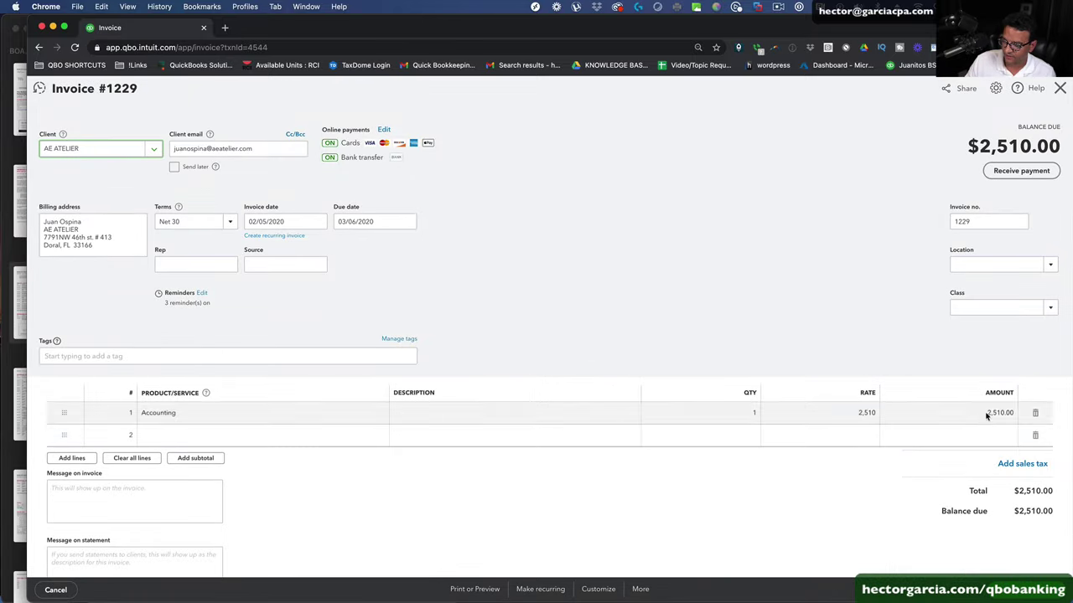
click(986, 414)
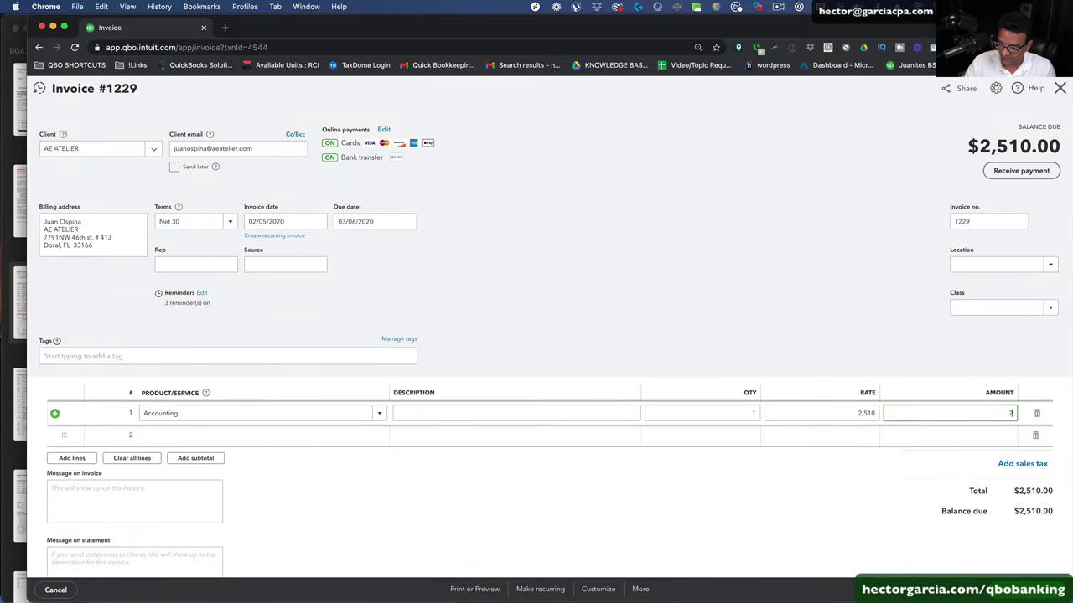
key(Tab)
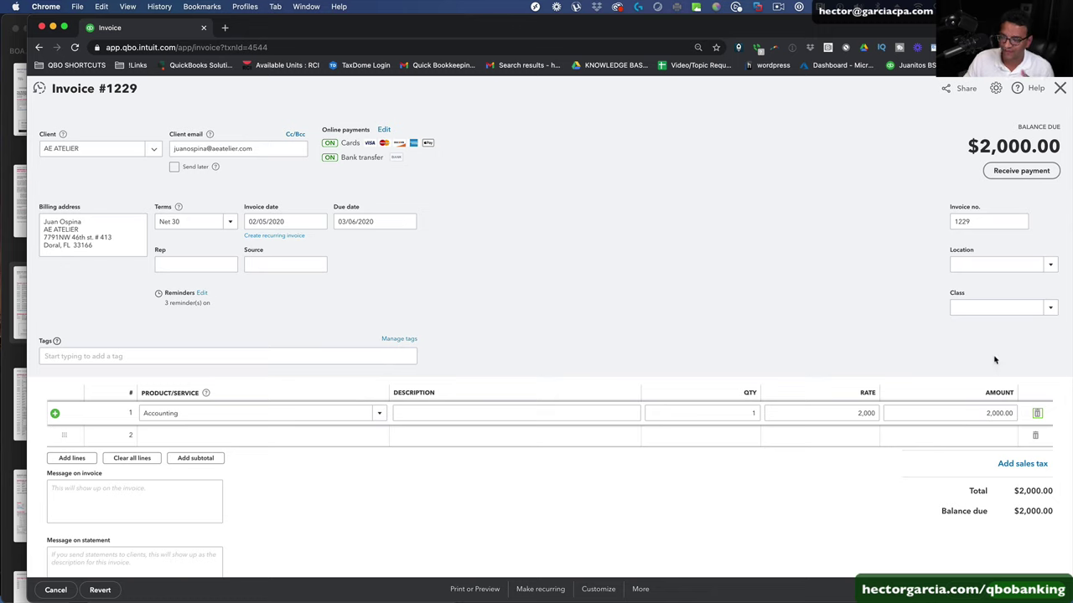
key(ctrl+alt+d)
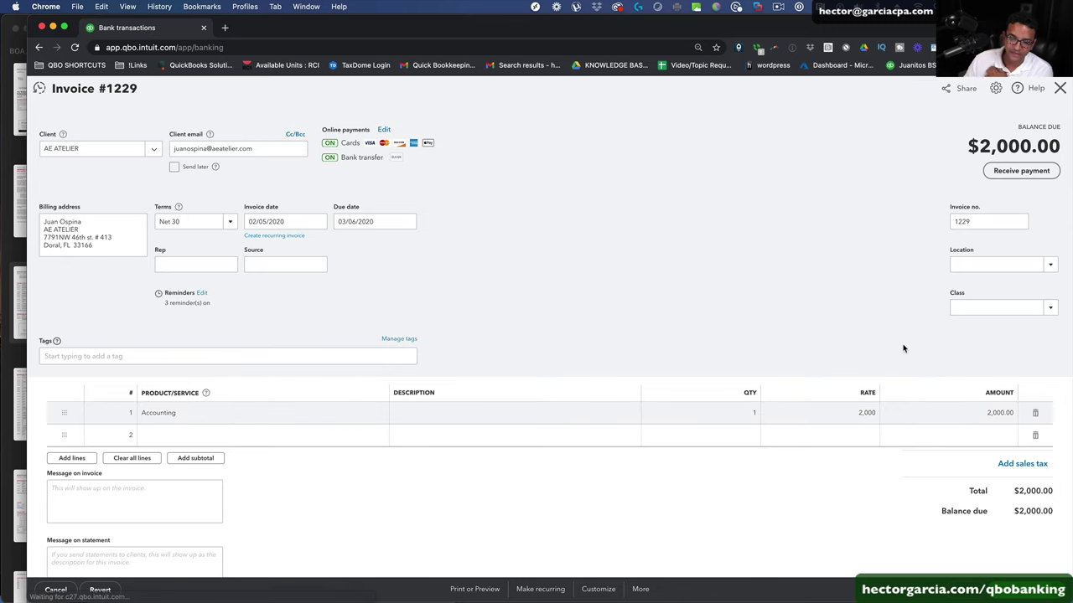
- Match the 02/24/2021 bank deposit of $4,510.00 to the suggested open invoices of 502 Concept, LLC and AE ATELIER
scroll(637, 441, down, 2)
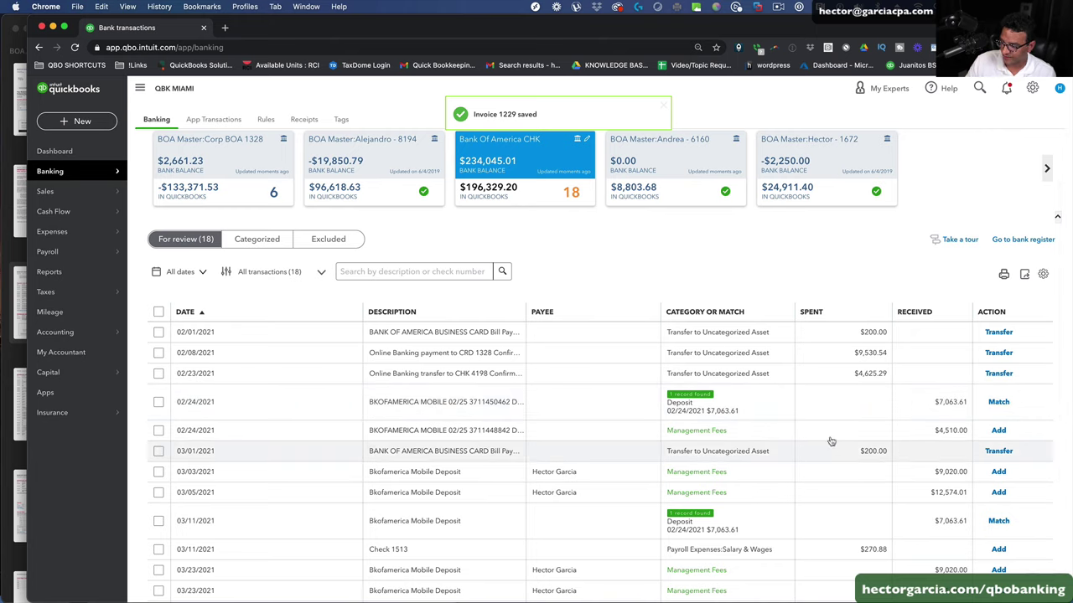
click(622, 431)
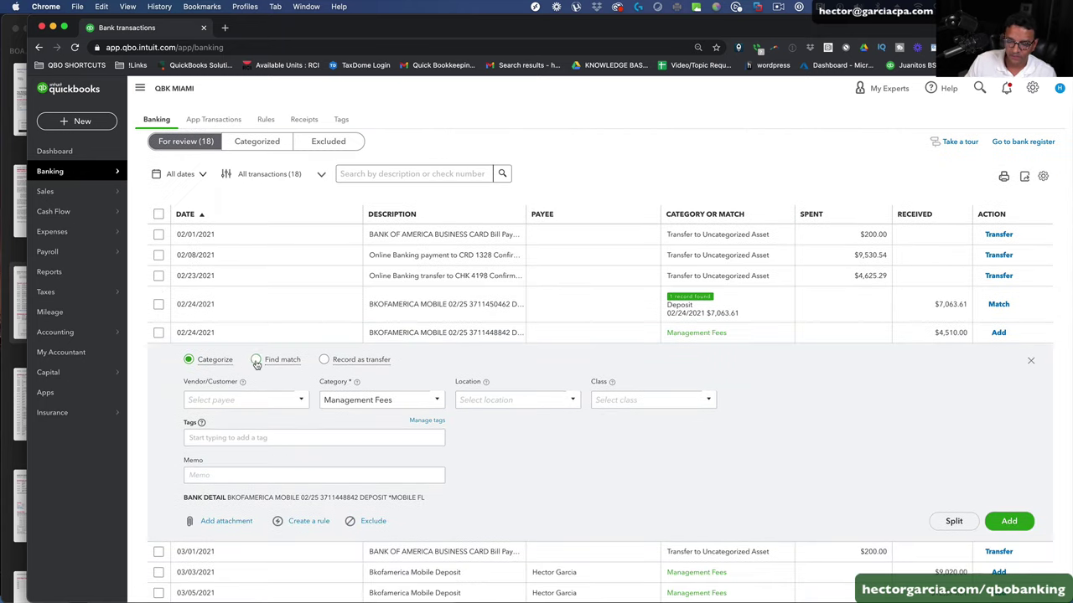
click(256, 359)
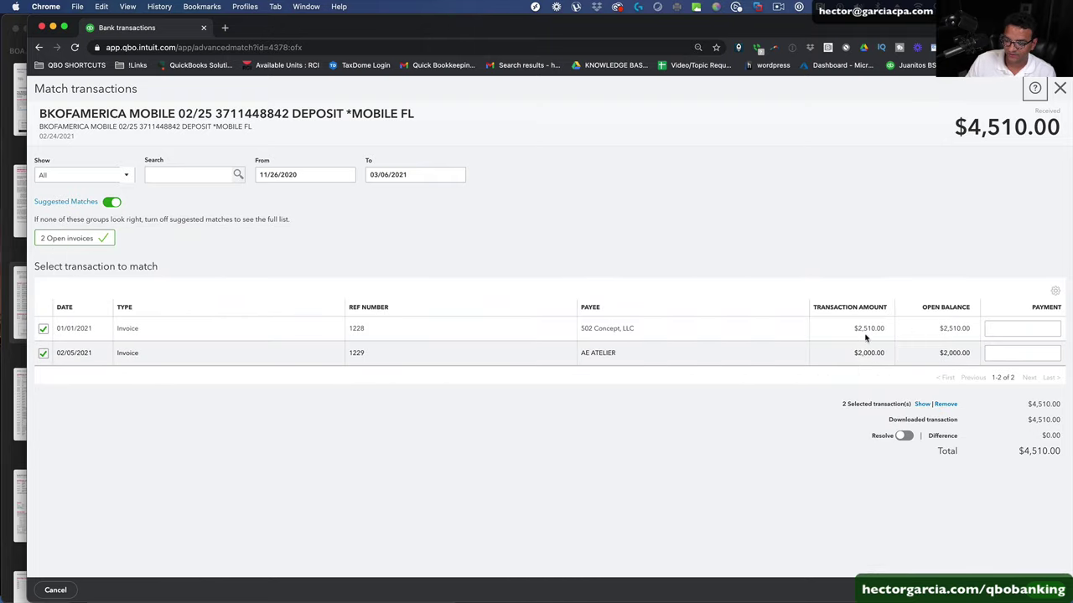
click(1039, 590)
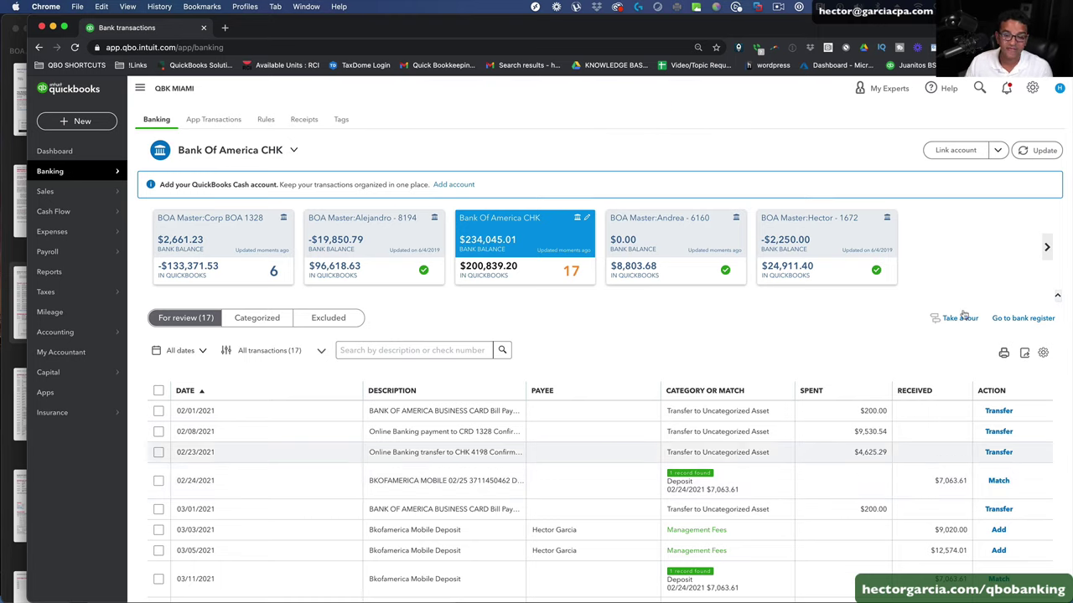
- Resume the Bank Of America CHK reconciliation and list only its deposits, dismissing the display tip
click(1032, 88)
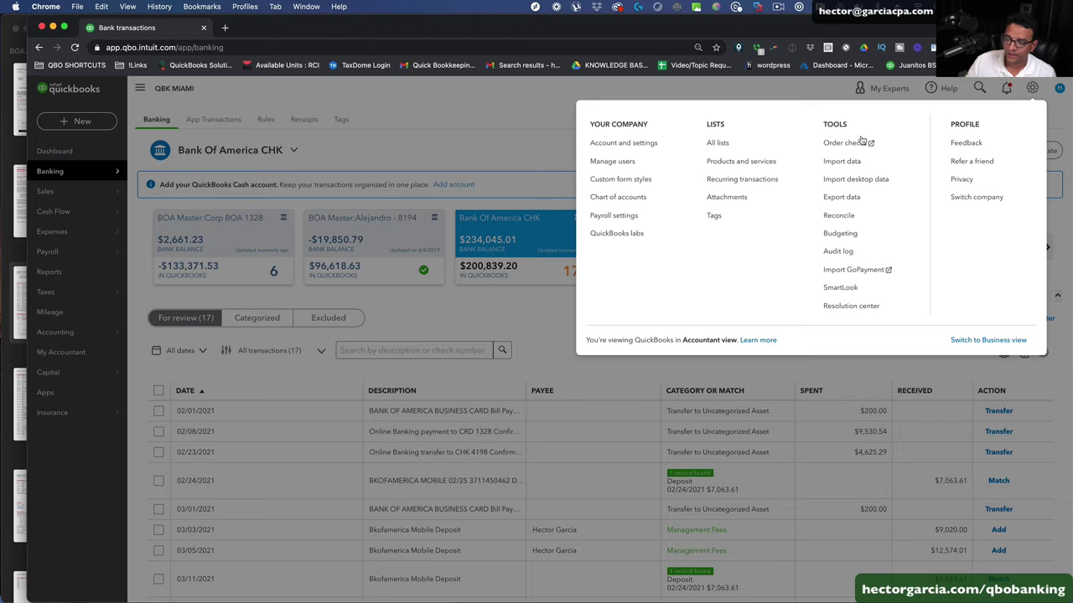
click(838, 215)
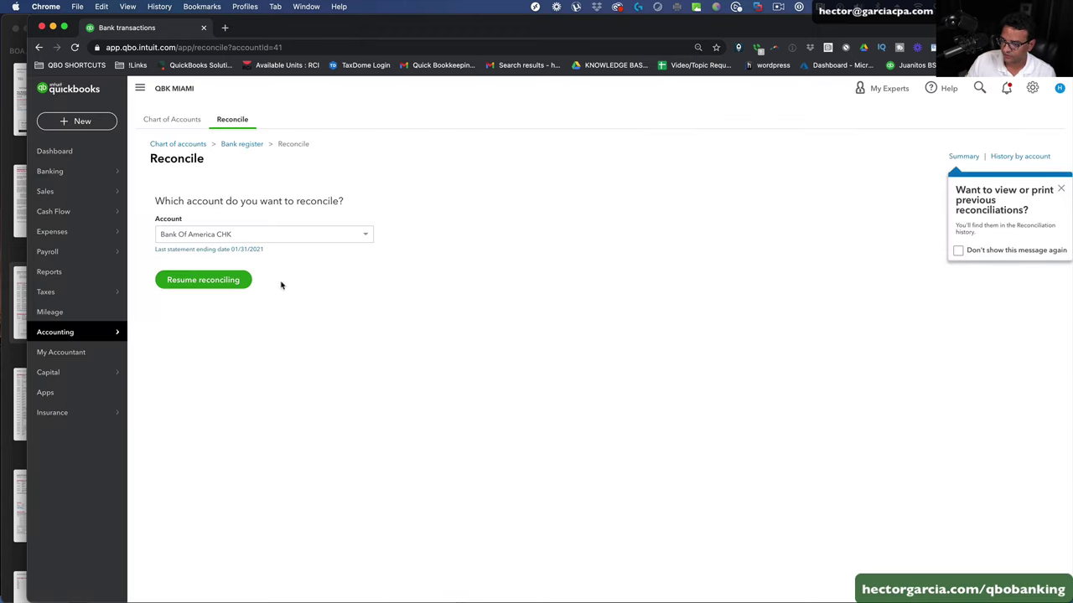
click(213, 282)
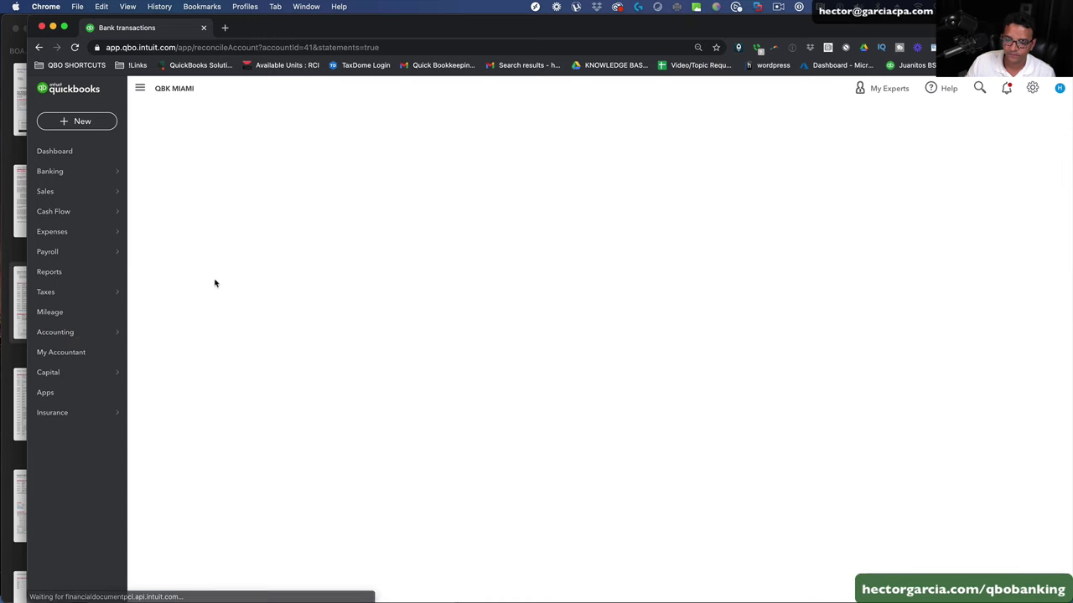
click(656, 248)
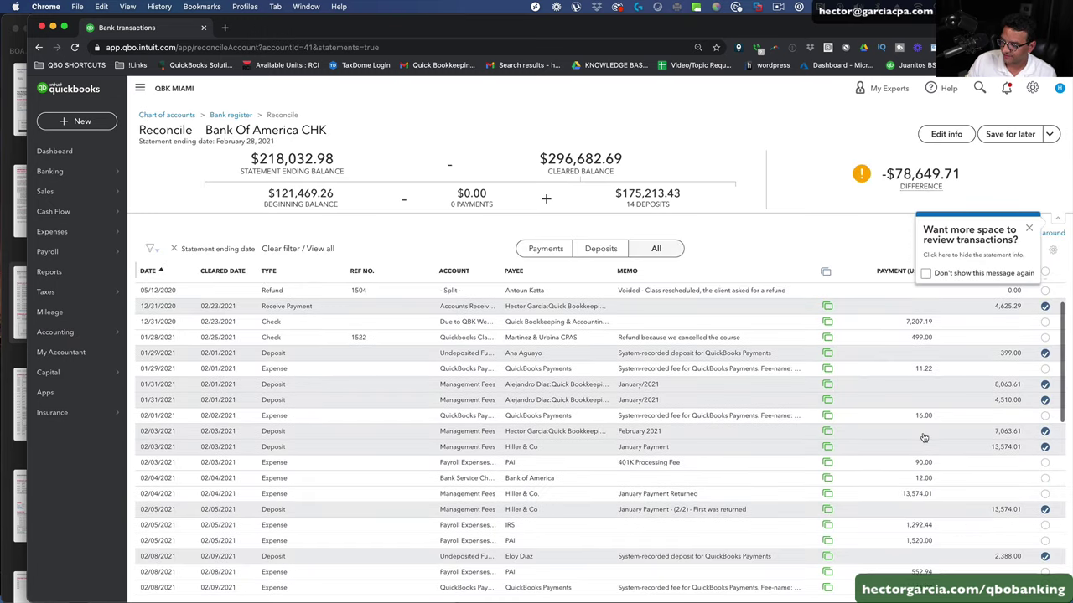
click(602, 250)
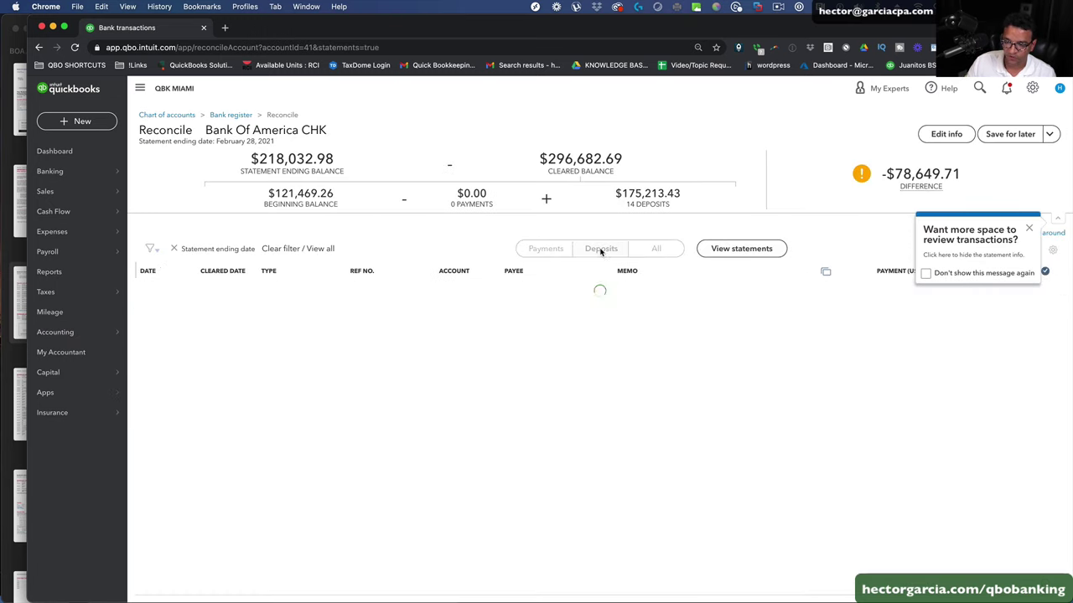
click(1028, 231)
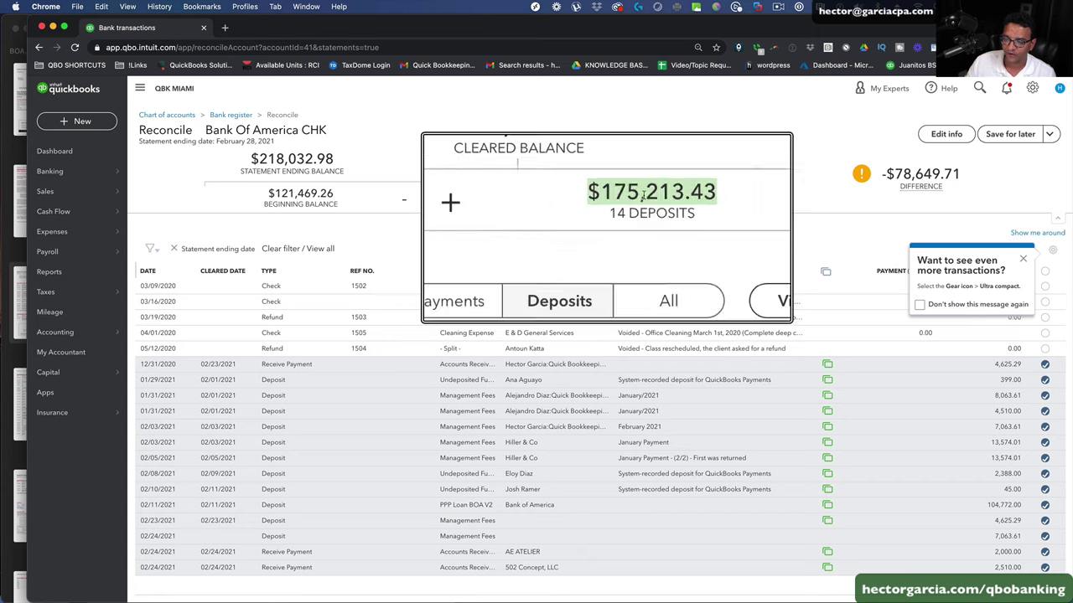
- Switch to the BOA.pdf statement in Preview, highlight the 02/24/21 deposit amount of 4,510.00, then return to the reconciliation and dismiss the tip
click(15, 143)
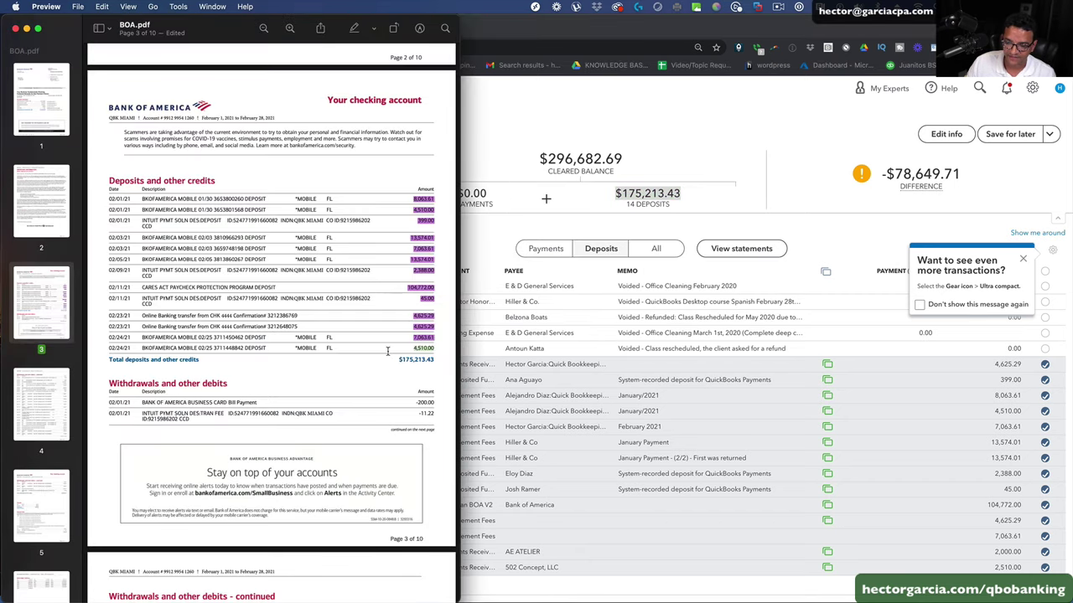
scroll(388, 350, down, 1)
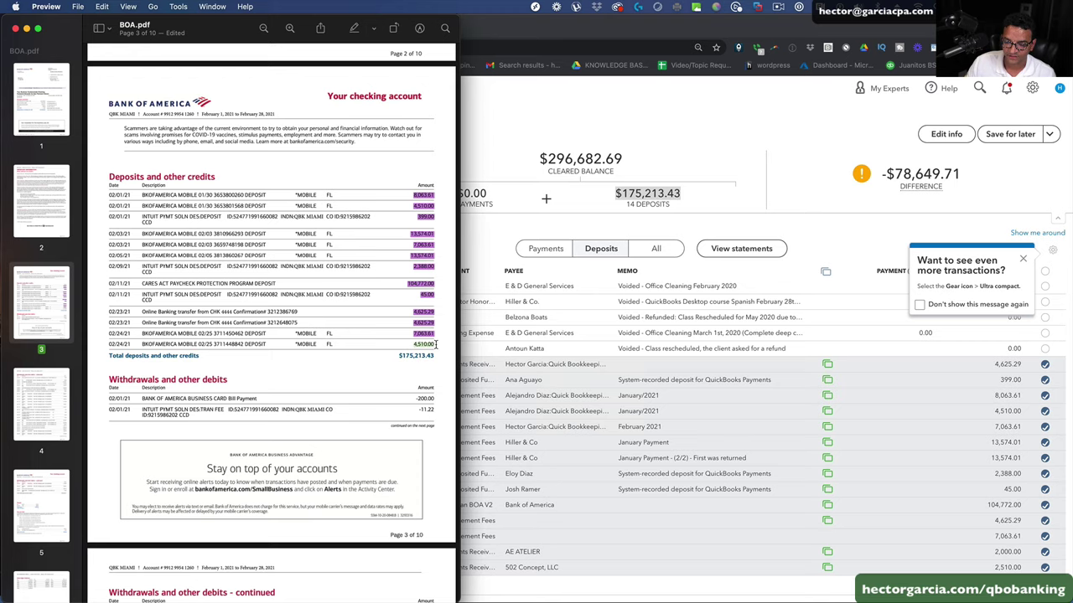
drag(412, 345, 435, 344)
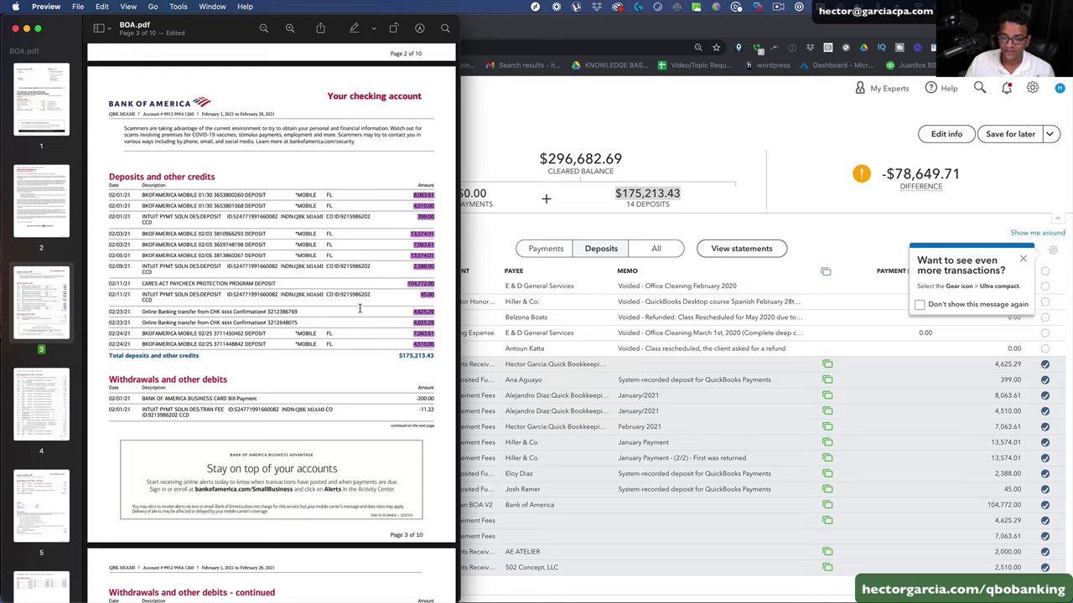
scroll(359, 309, down, 5)
click(915, 206)
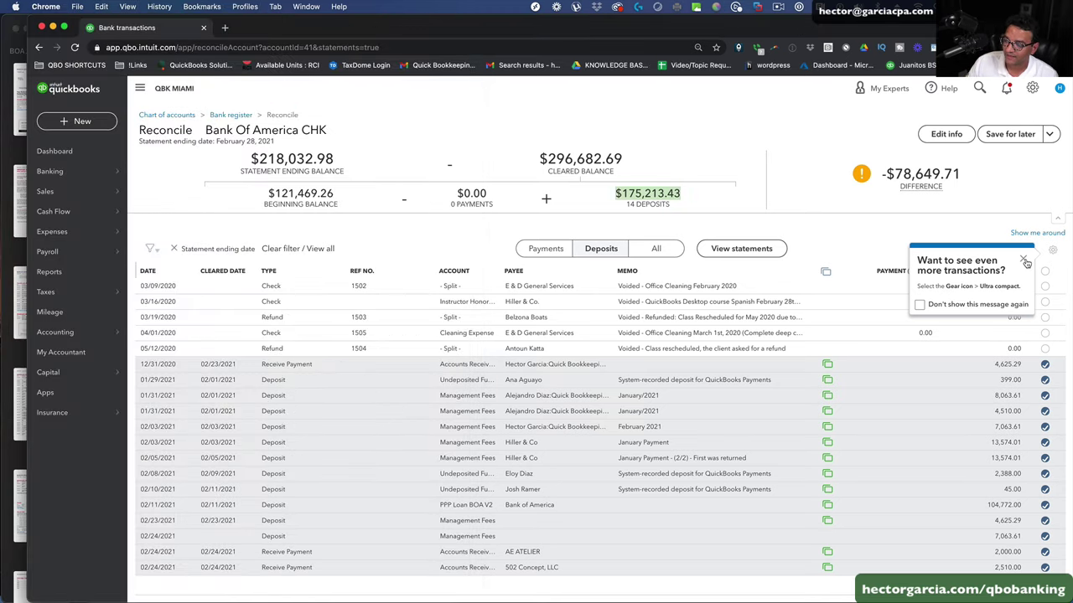
click(1024, 260)
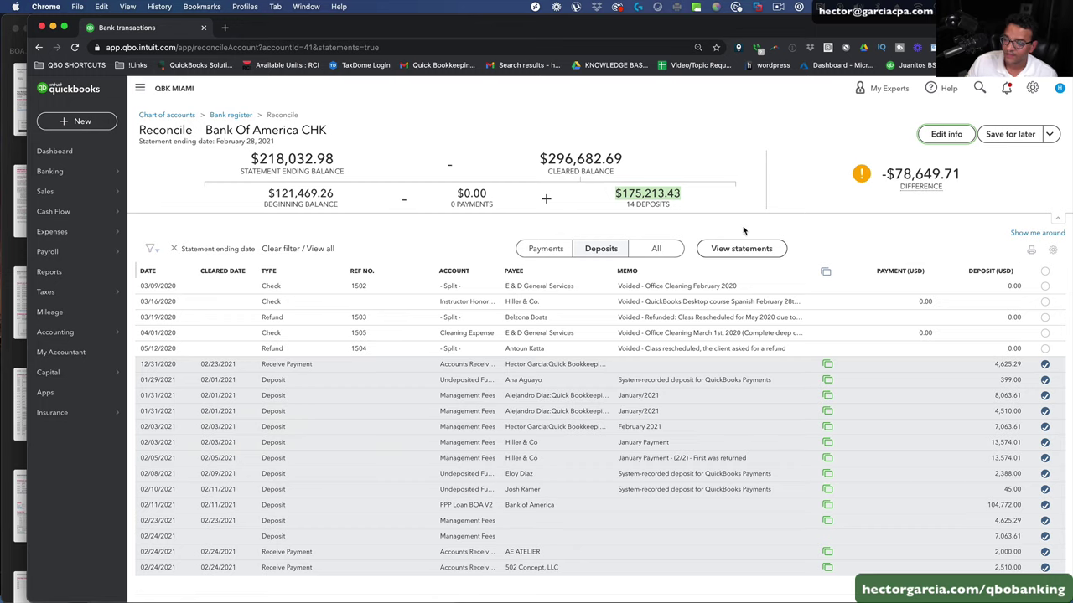
- List only the reconciliation's payments and check the first withdrawals in the BOA.pdf statement, starting with the 200.00 business card bill payment
click(548, 249)
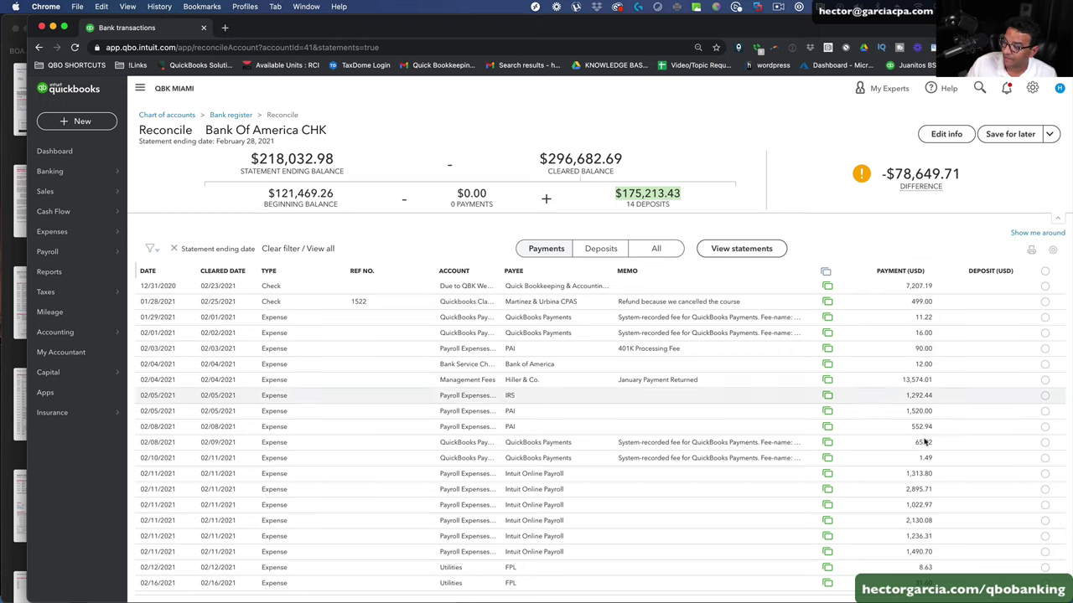
click(15, 253)
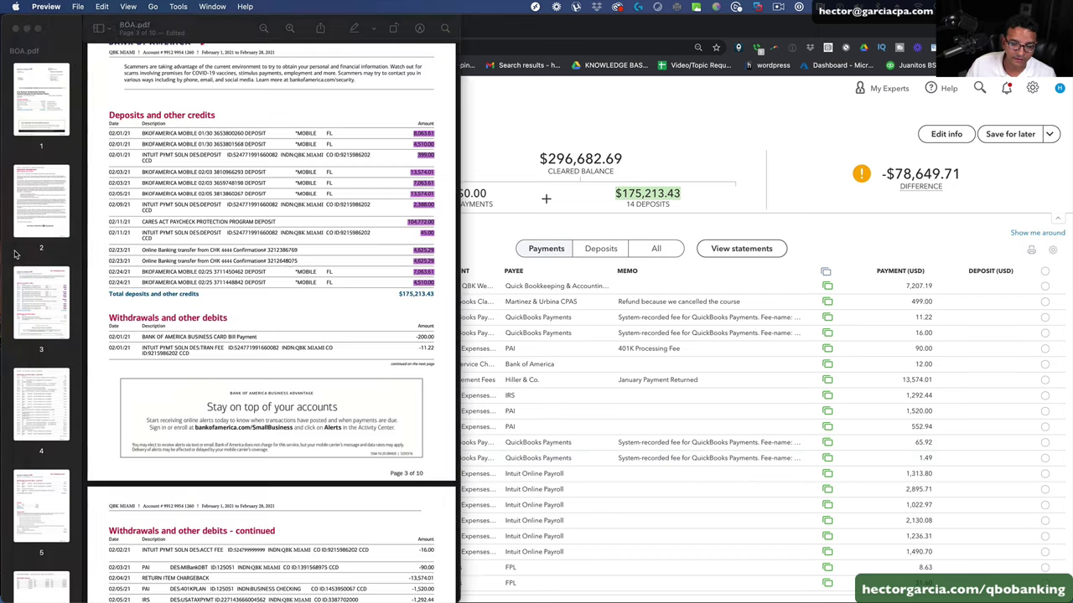
scroll(316, 287, down, 5)
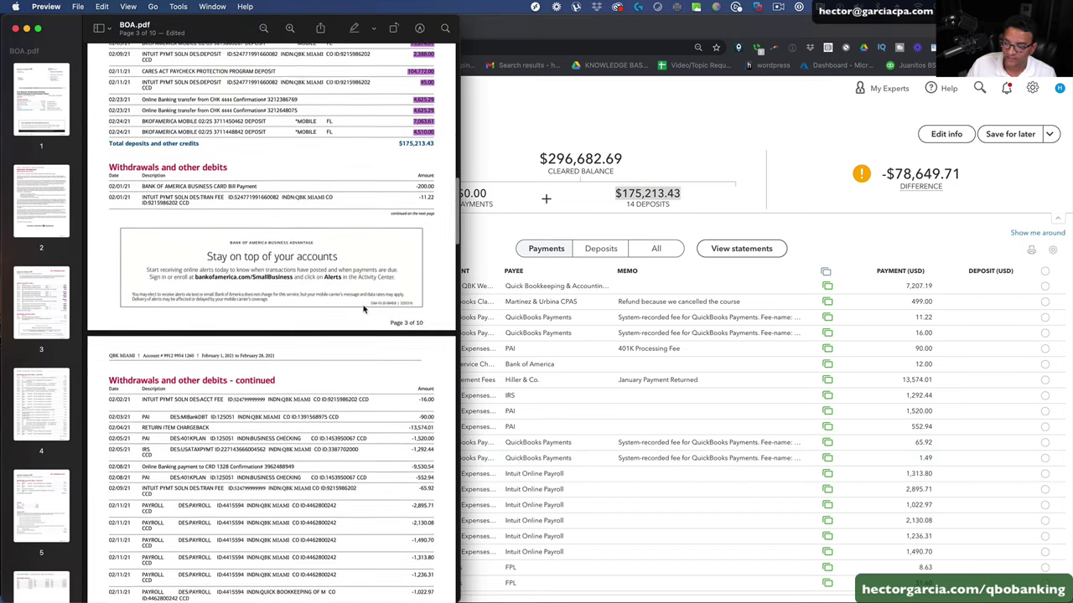
scroll(360, 298, up, 1)
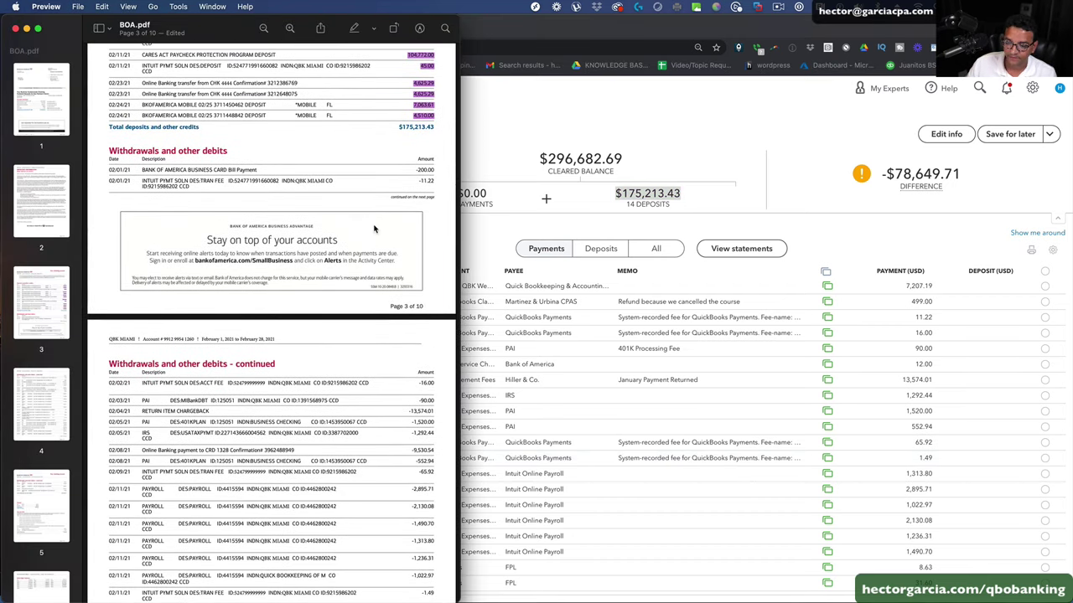
scroll(369, 228, up, 2)
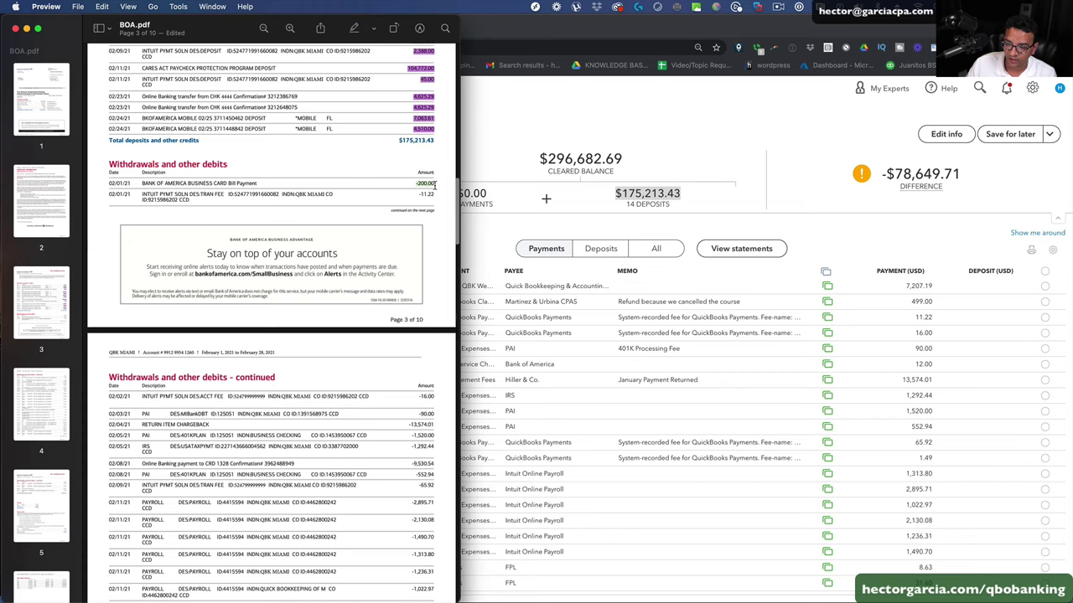
scroll(812, 353, down, 3)
- Sort the reconciliation's payments by ascending amount and look through them for the 200.00 card bill payment
click(945, 435)
scroll(943, 434, down, 4)
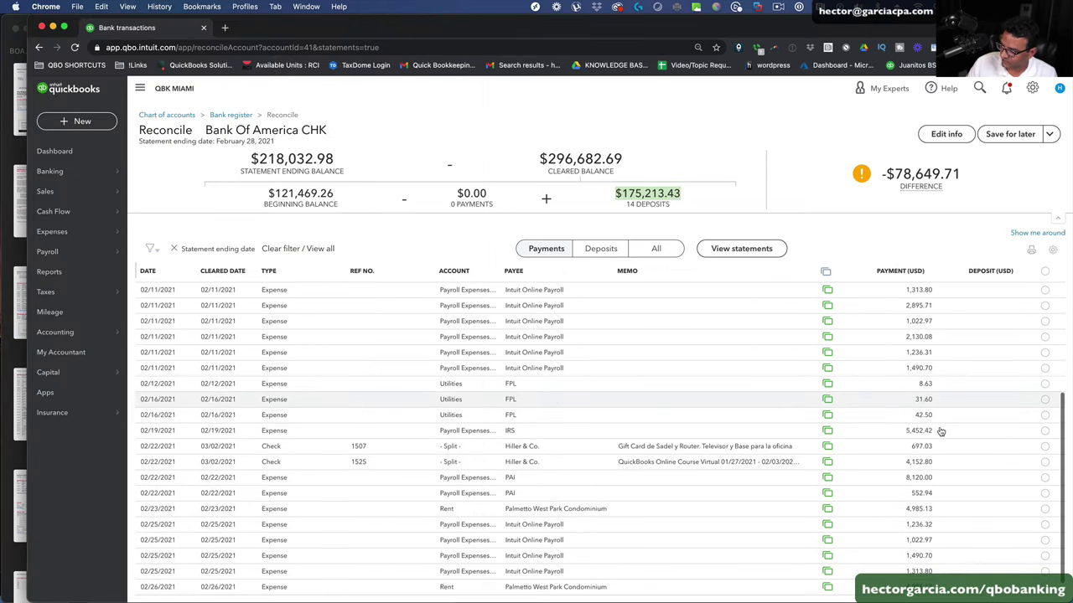
scroll(940, 431, up, 5)
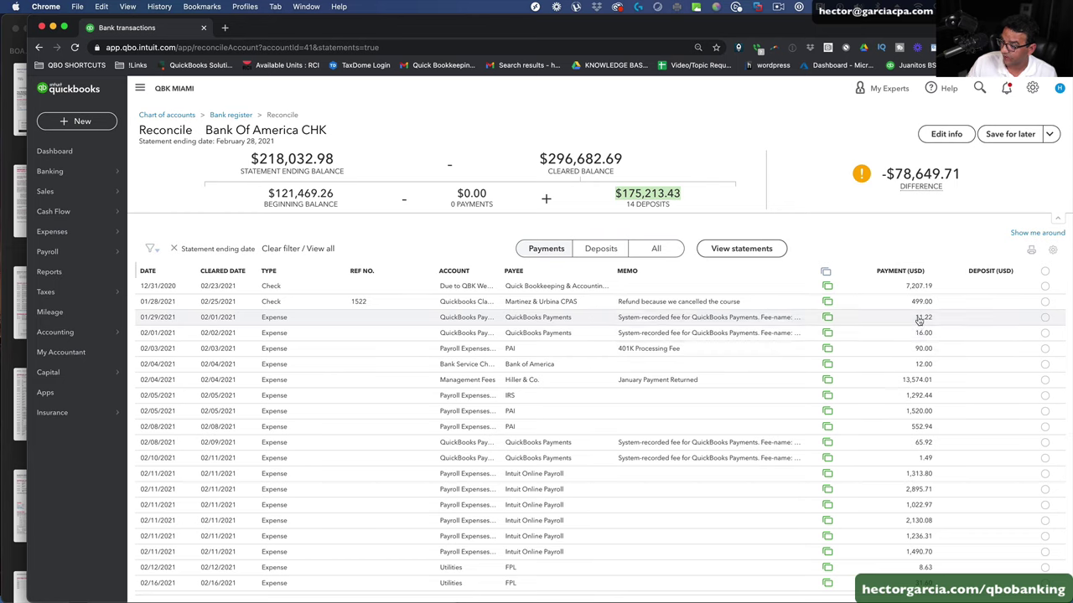
click(901, 271)
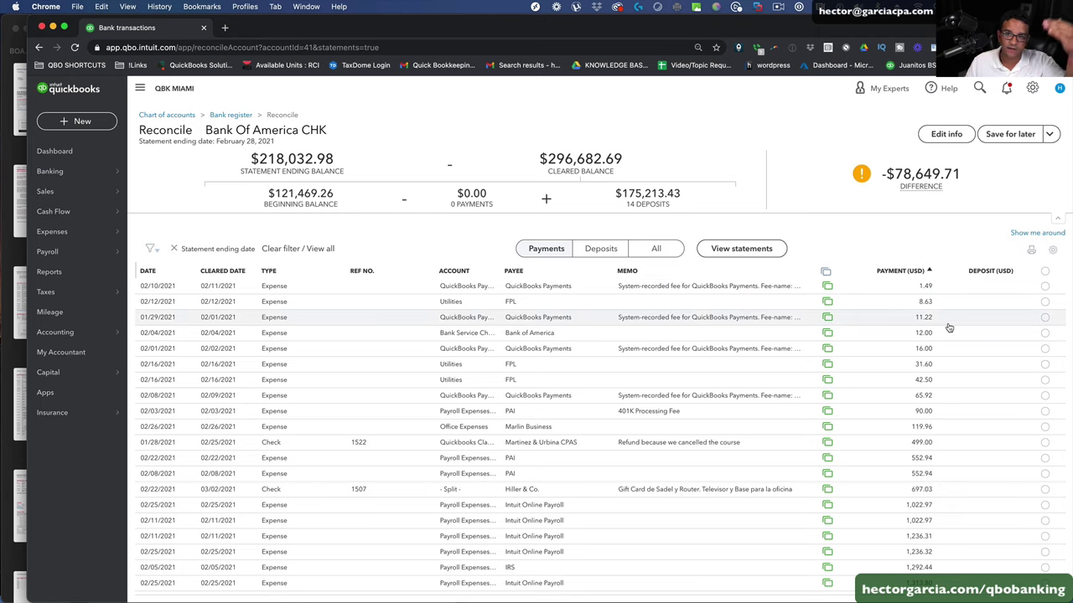
scroll(930, 378, down, 5)
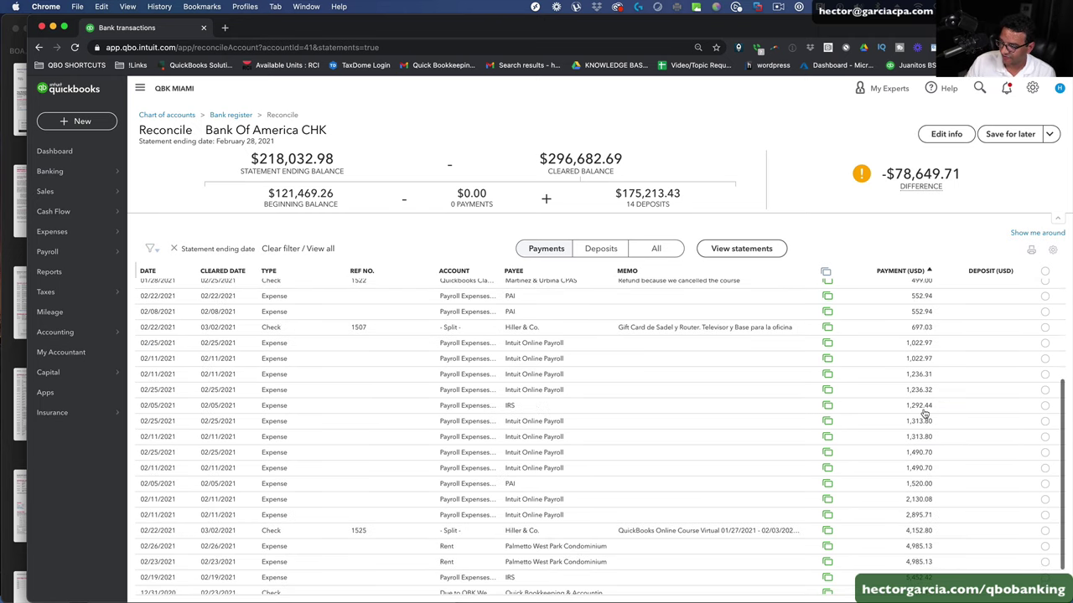
scroll(924, 413, up, 5)
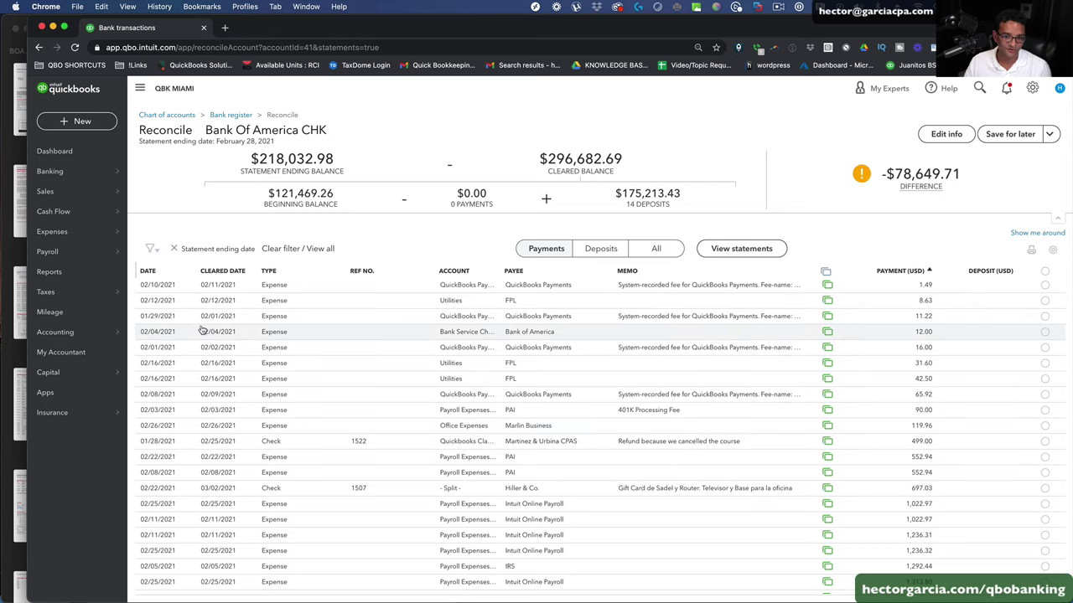
- Open the bank feed and record the 02/01/2021 business card bill payment of $200.00 as a credit card payment to BOA Master
mouse_move(59, 174)
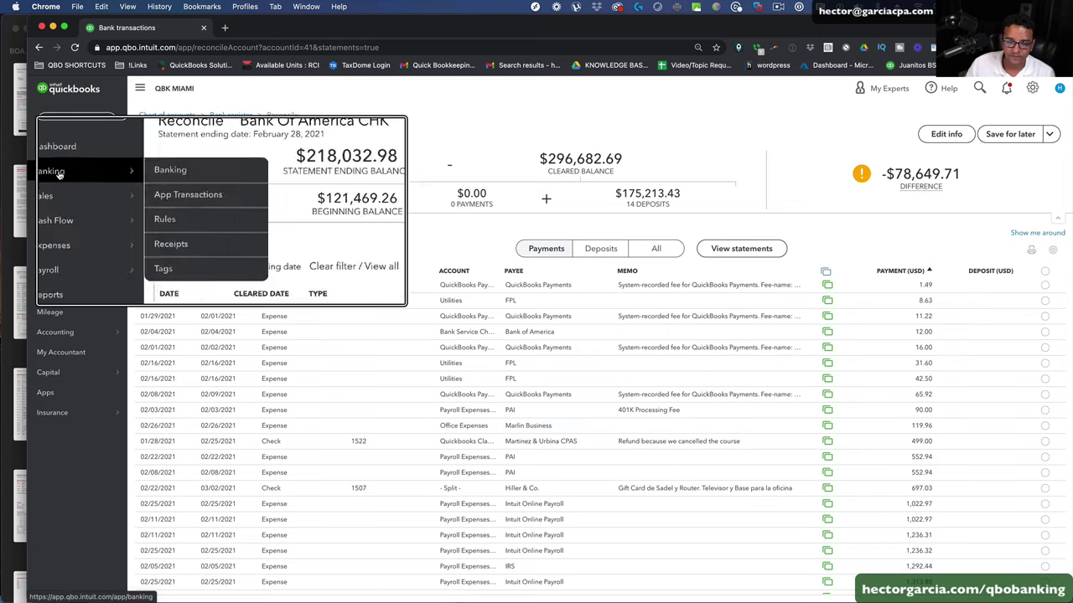
click(153, 171)
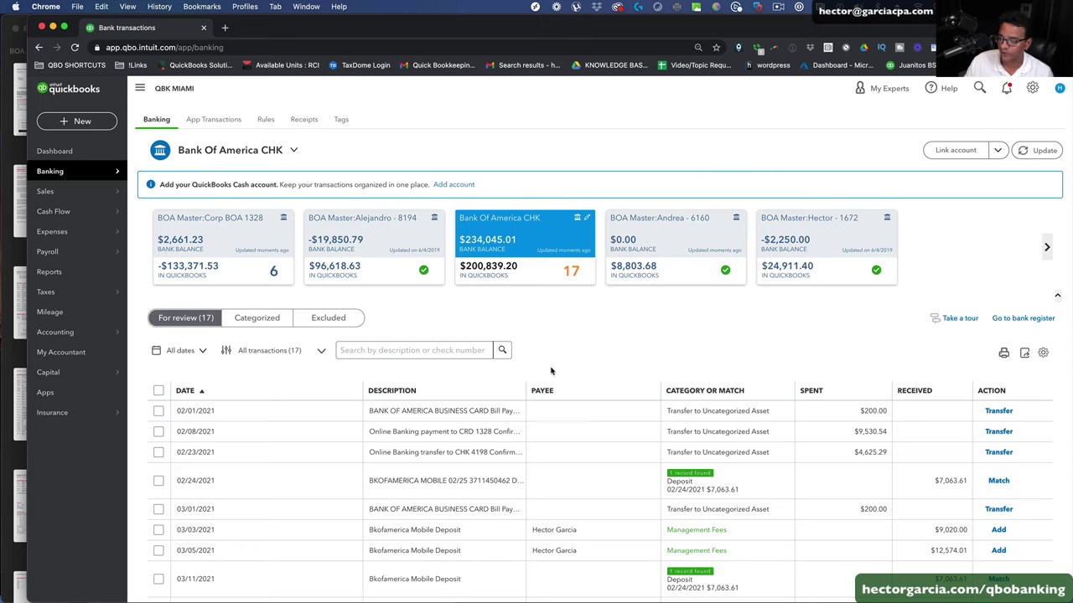
click(481, 412)
scroll(651, 410, down, 3)
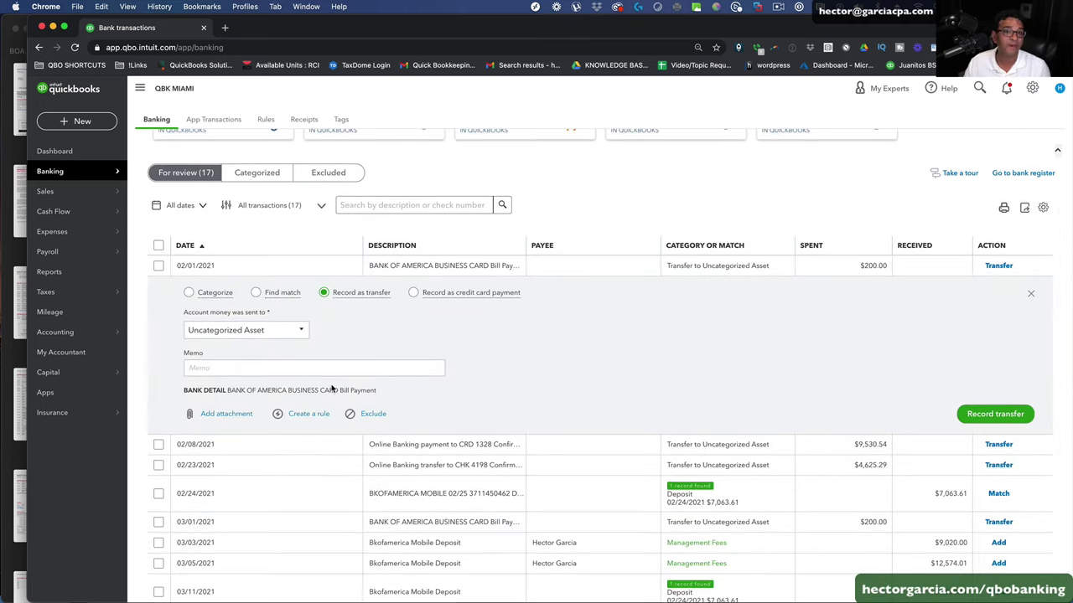
click(303, 332)
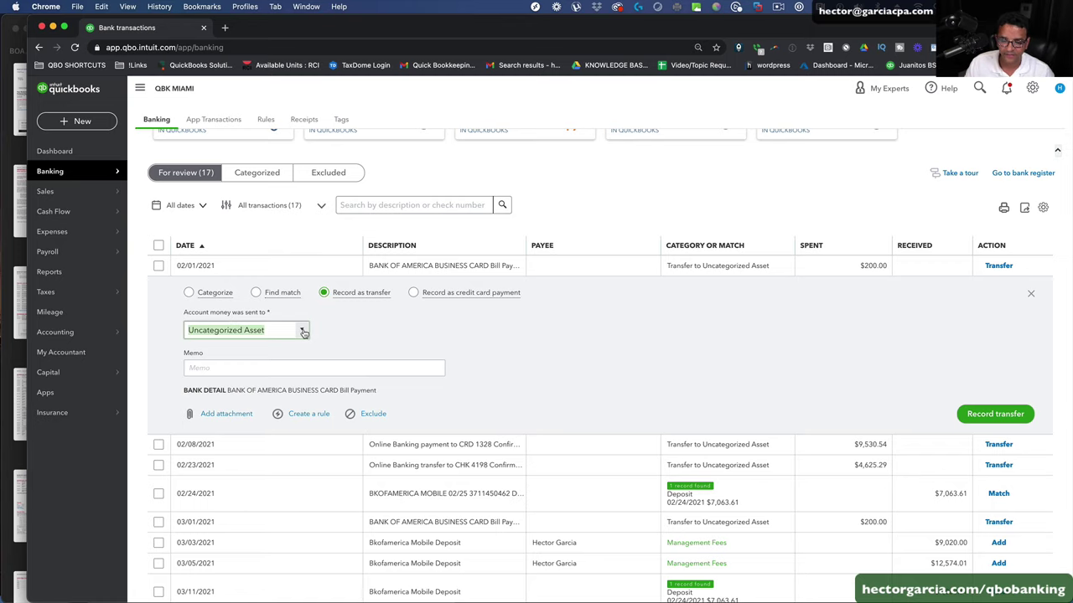
click(414, 293)
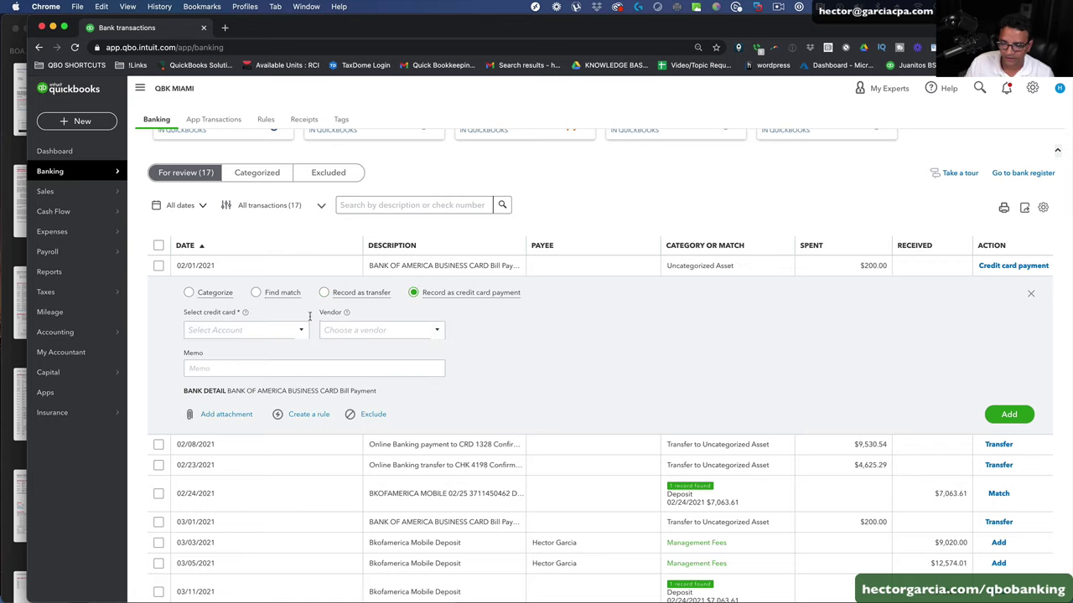
click(285, 330)
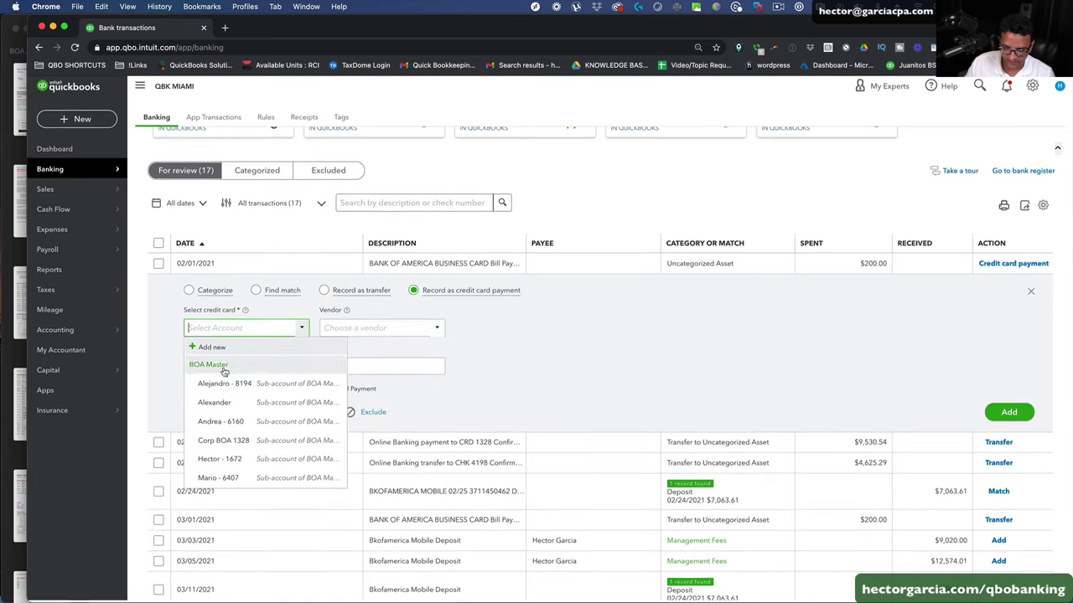
click(221, 366)
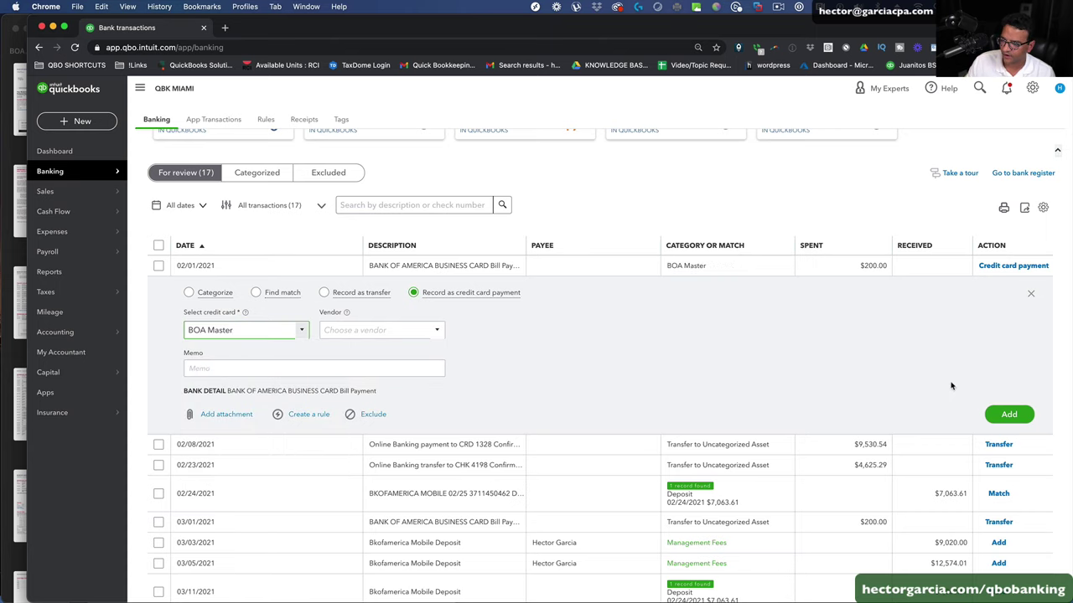
click(1008, 416)
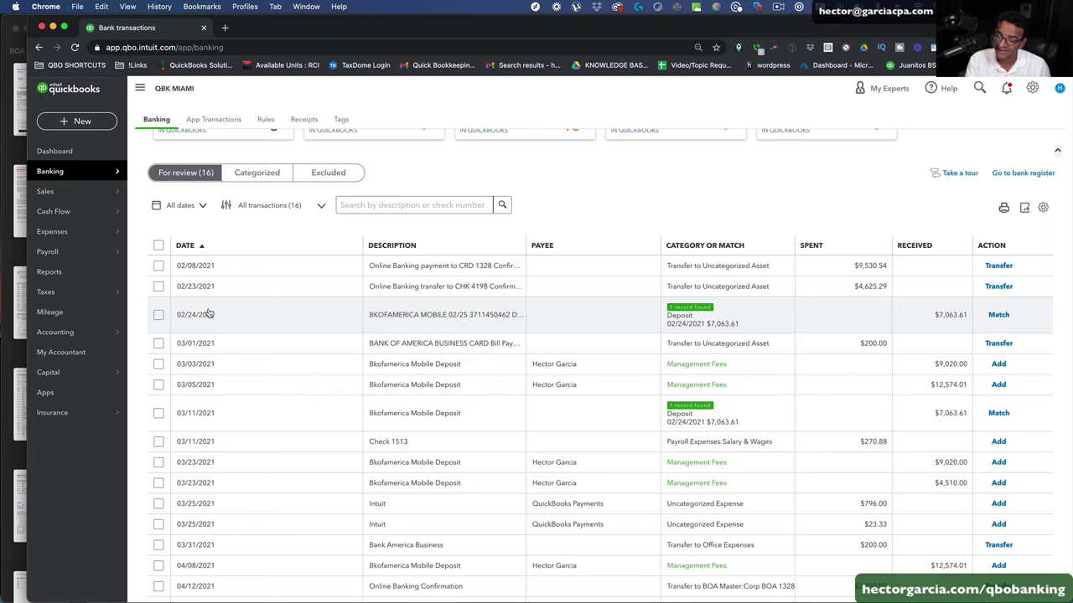
- Record the 02/08/2021 online banking payment of $9,530.54 as a credit card payment to BOA Master
click(486, 268)
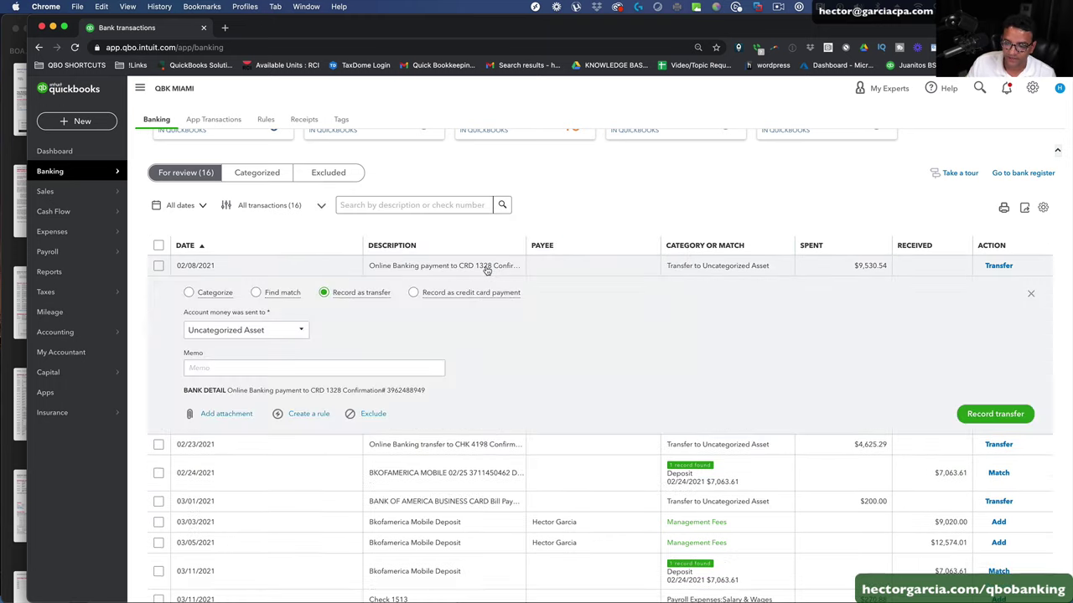
click(414, 292)
click(299, 330)
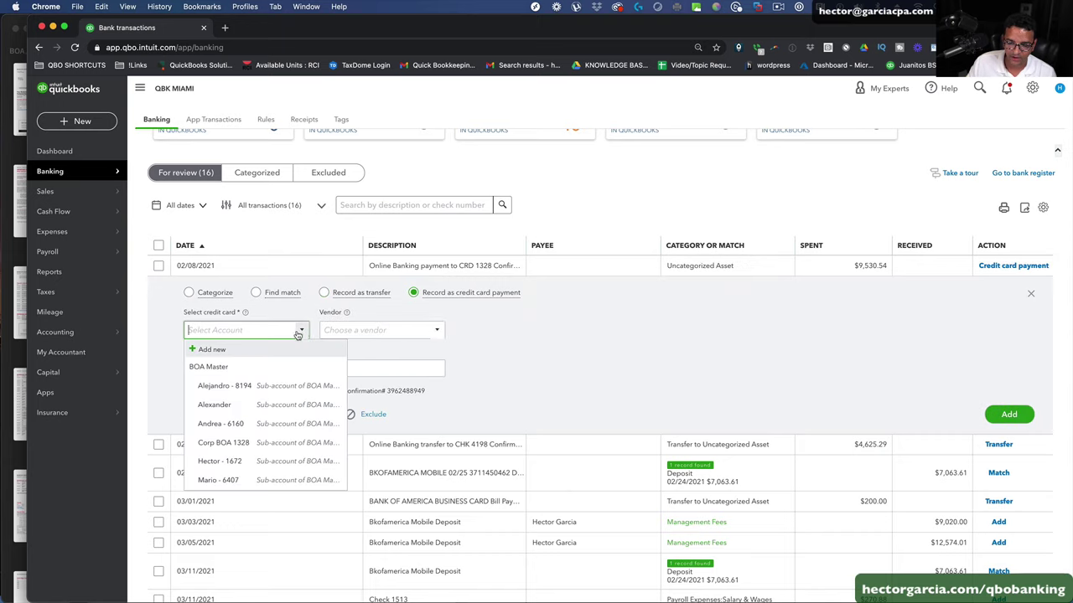
click(201, 367)
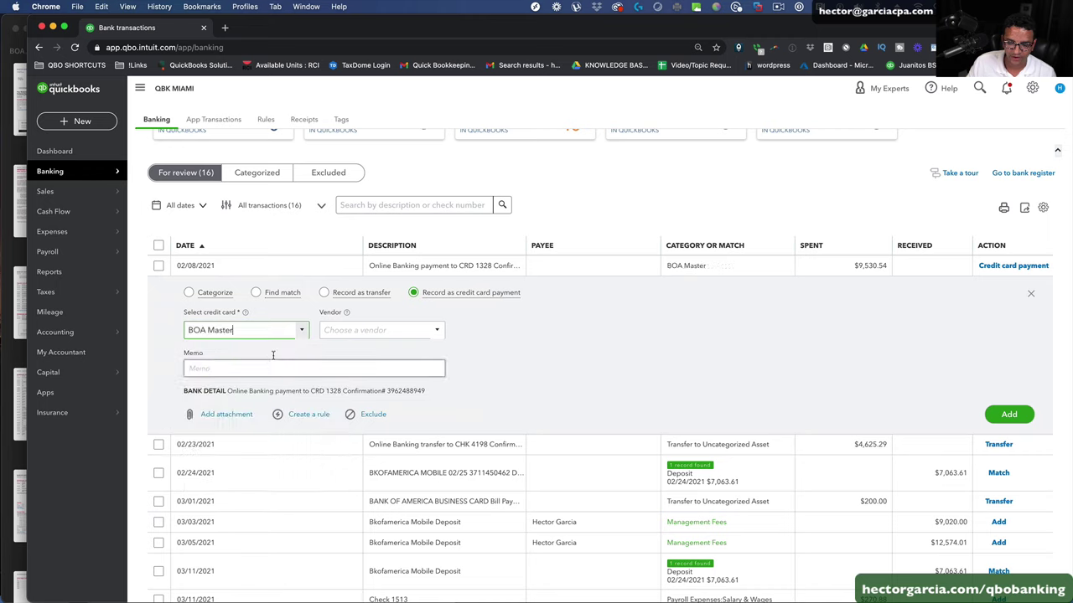
click(1009, 415)
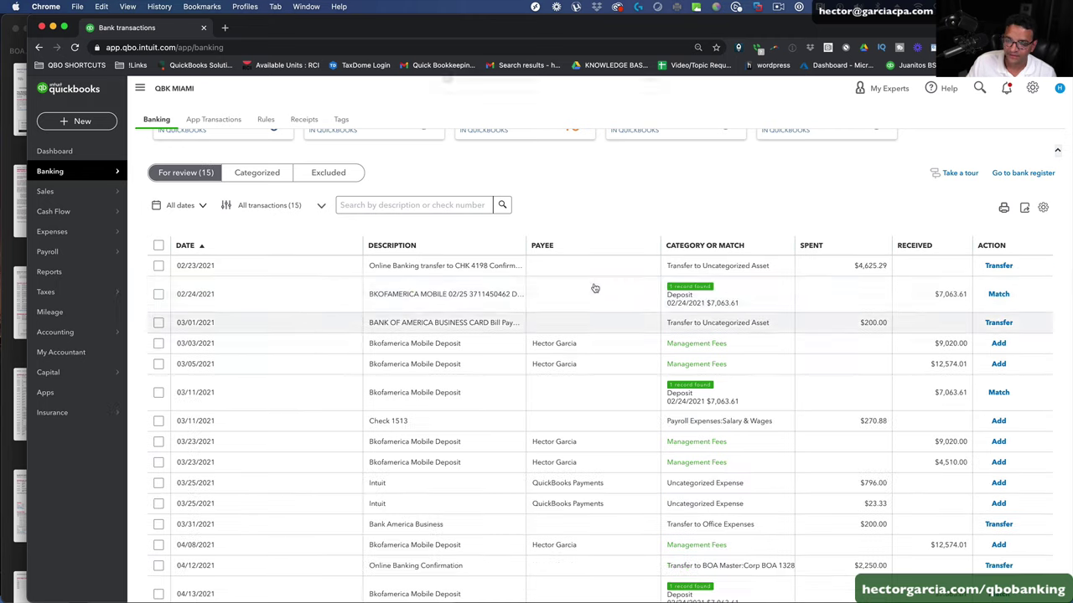
- Categorize the 02/23/2021 online banking transfer of $4,625.29 as Management Fees and add it to the books
click(461, 267)
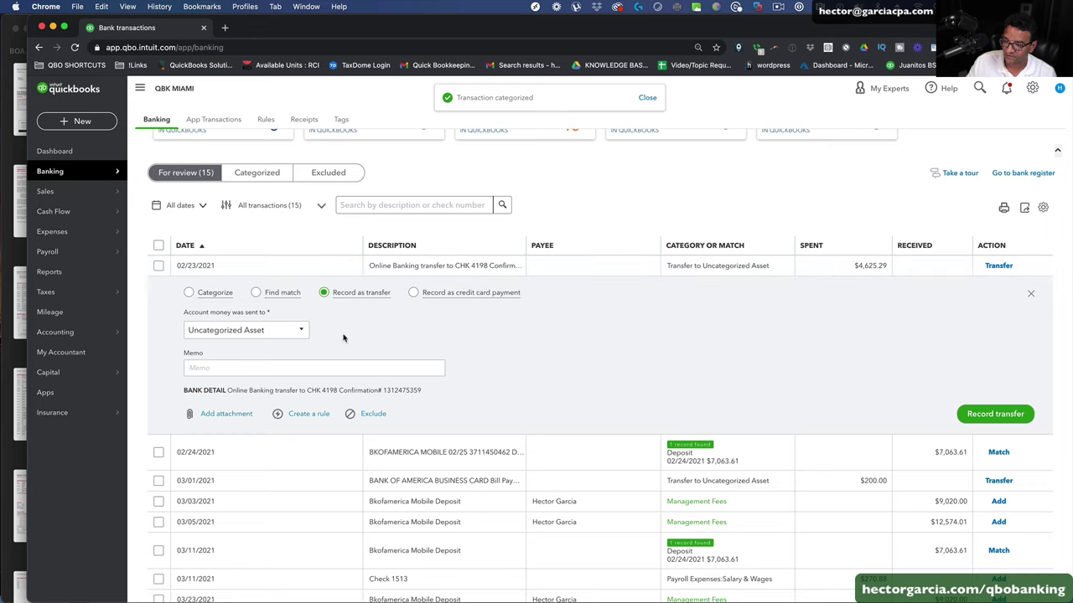
click(189, 293)
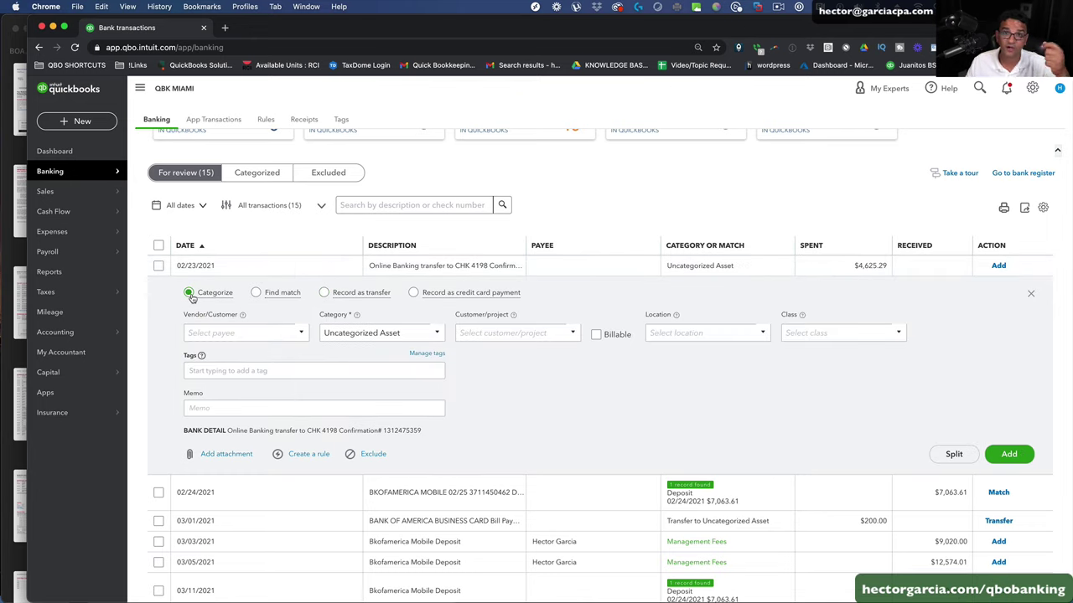
click(385, 333)
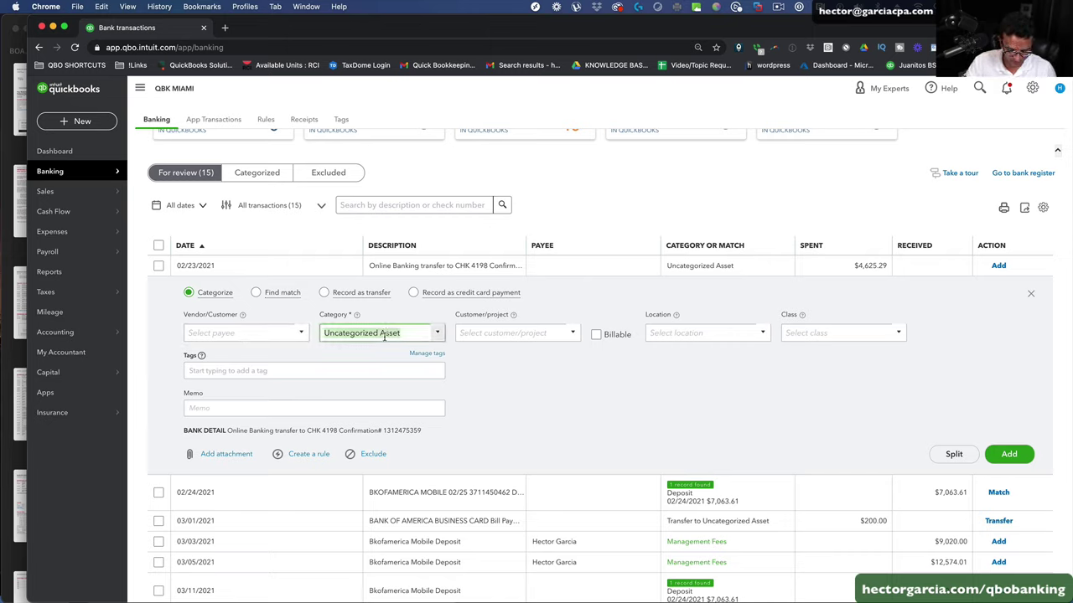
text(mana)
click(371, 365)
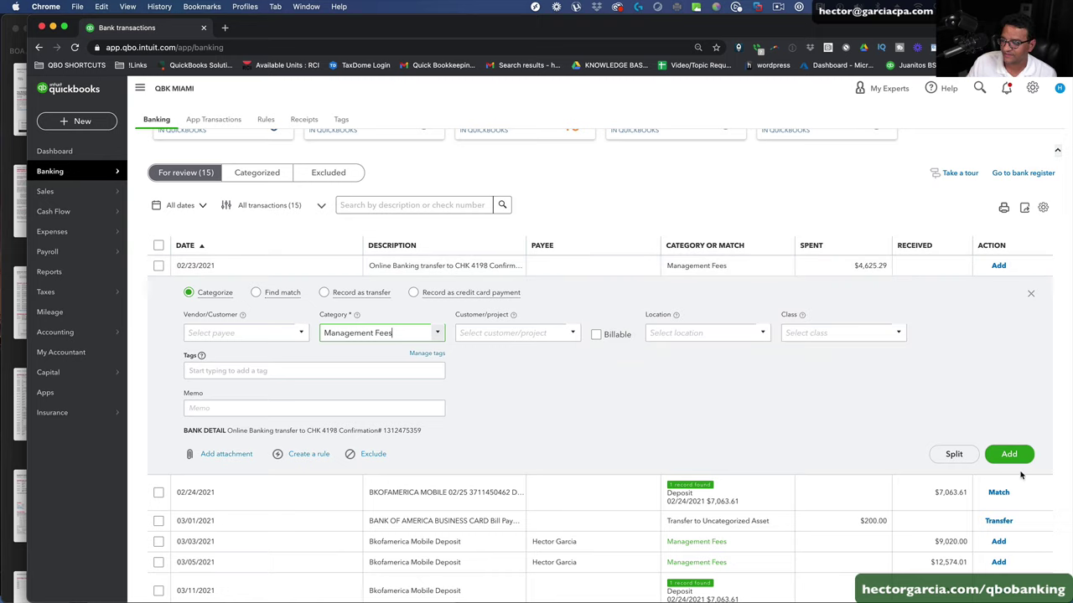
click(1011, 457)
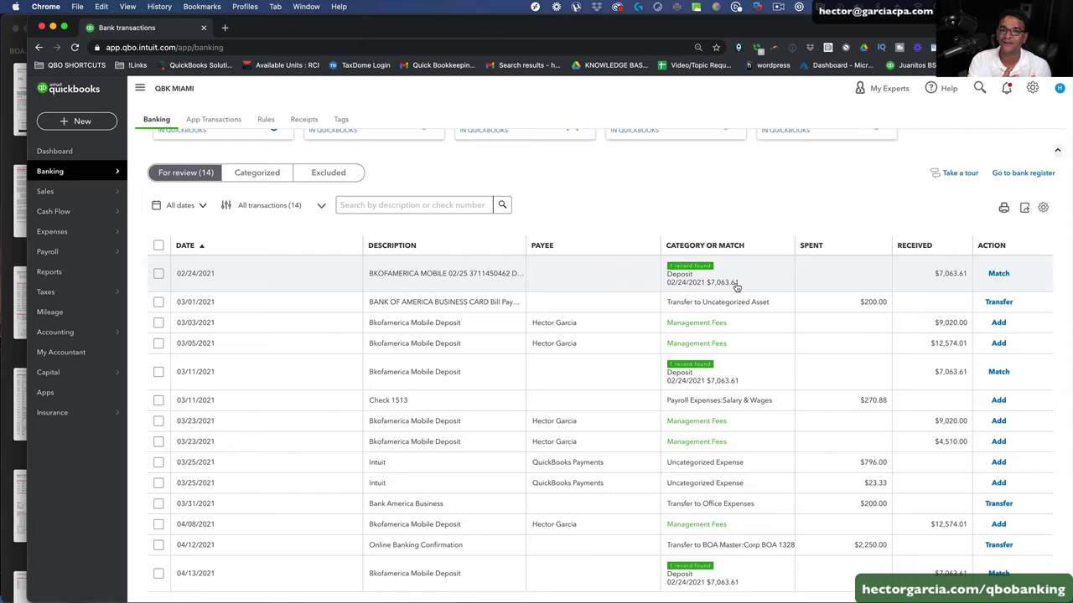
- Match the 02/24/2021 mobile deposit of $7,063.61, then resume the Bank Of America CHK reconciliation with the navigation sidebar collapsed
click(997, 274)
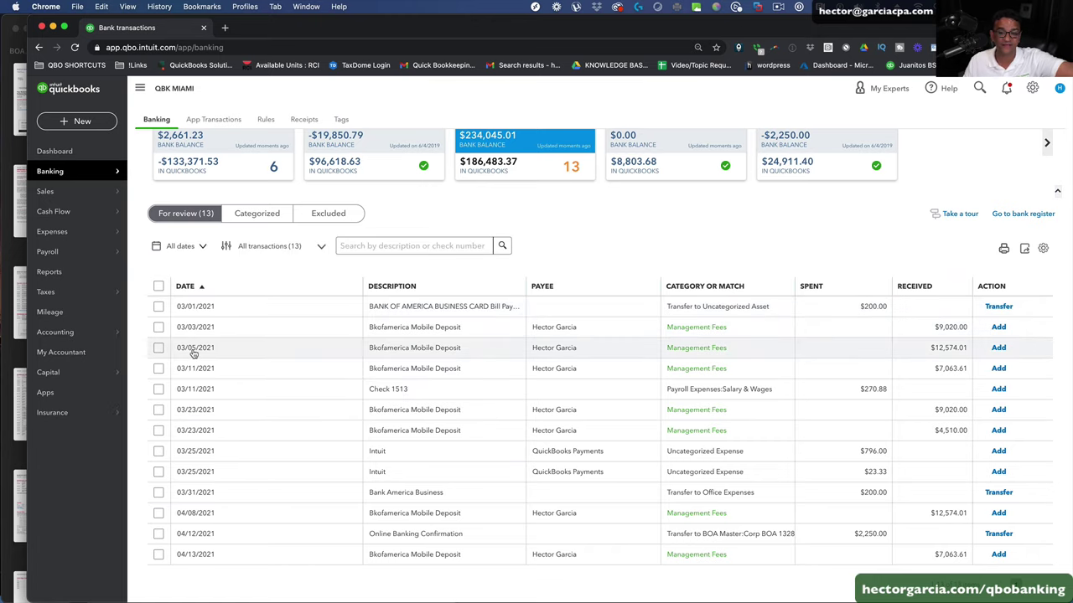
click(1033, 88)
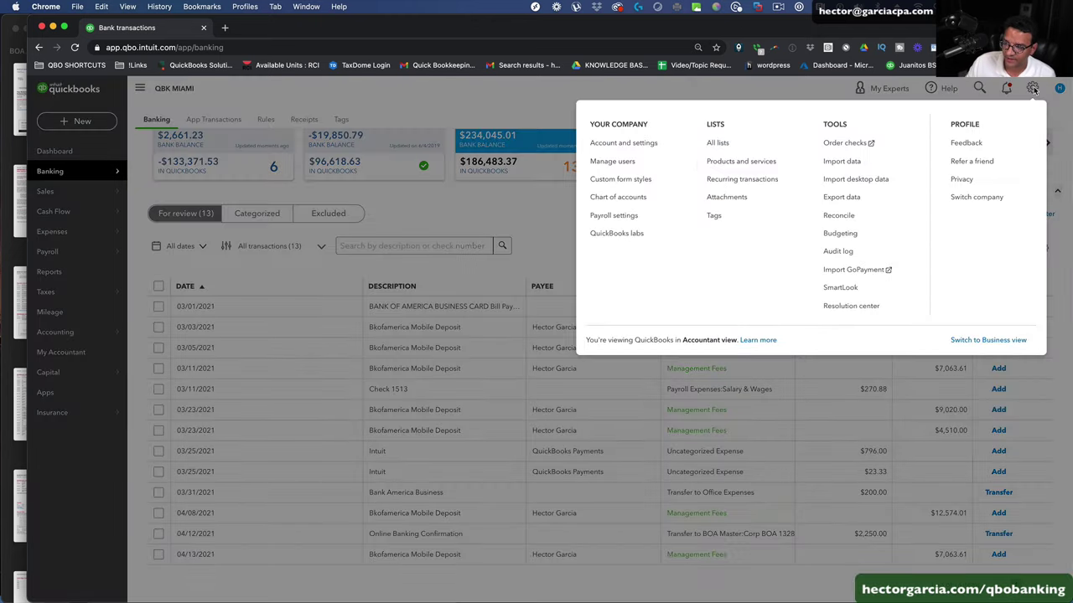
click(838, 215)
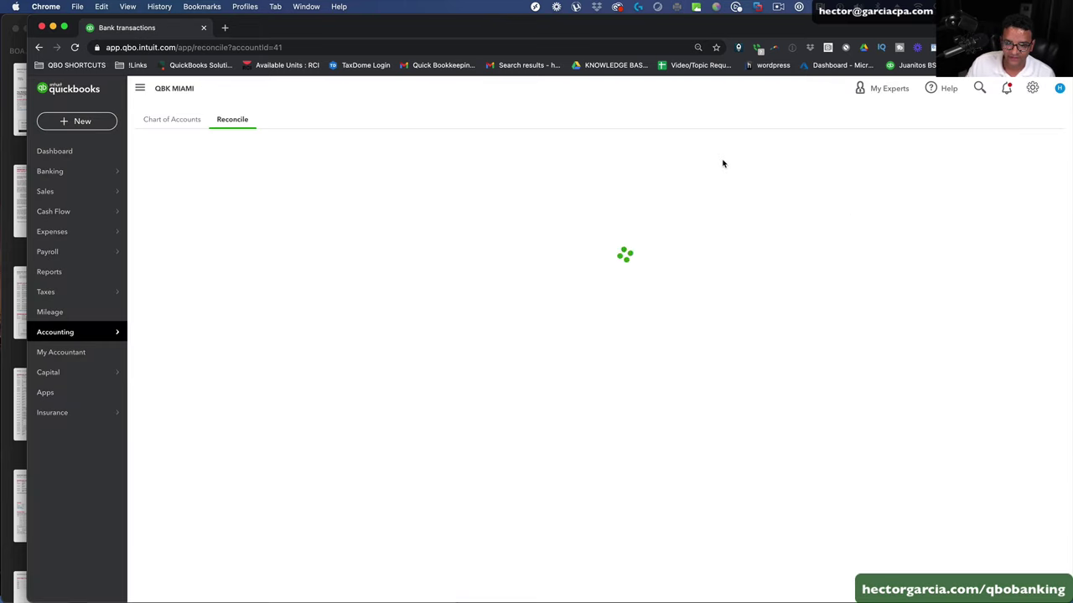
click(140, 88)
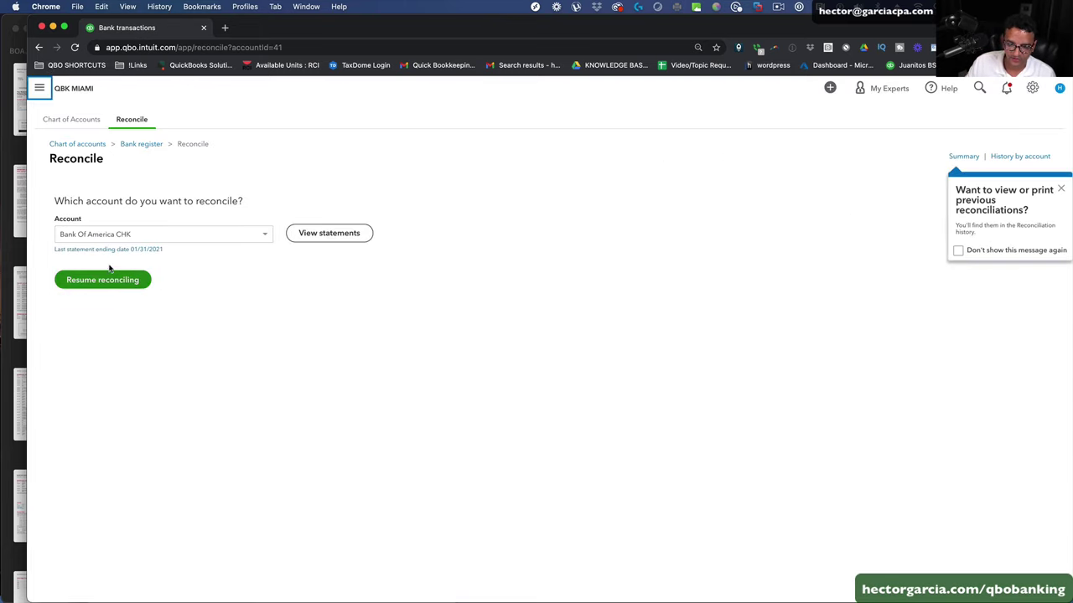
click(102, 281)
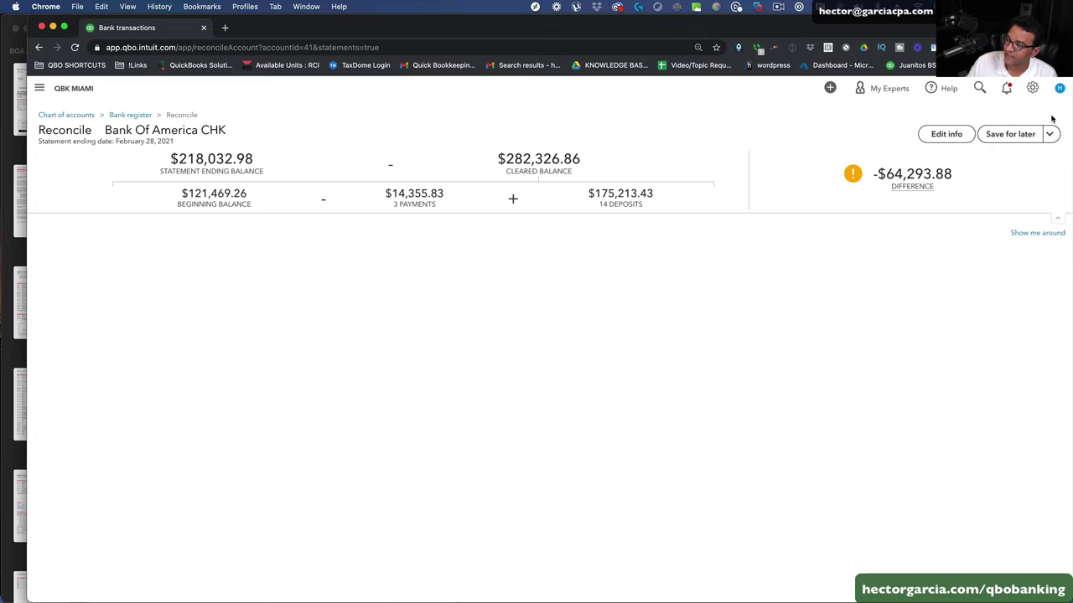
- Set the browser's page zoom to 100% for the reconciliation
click(1031, 88)
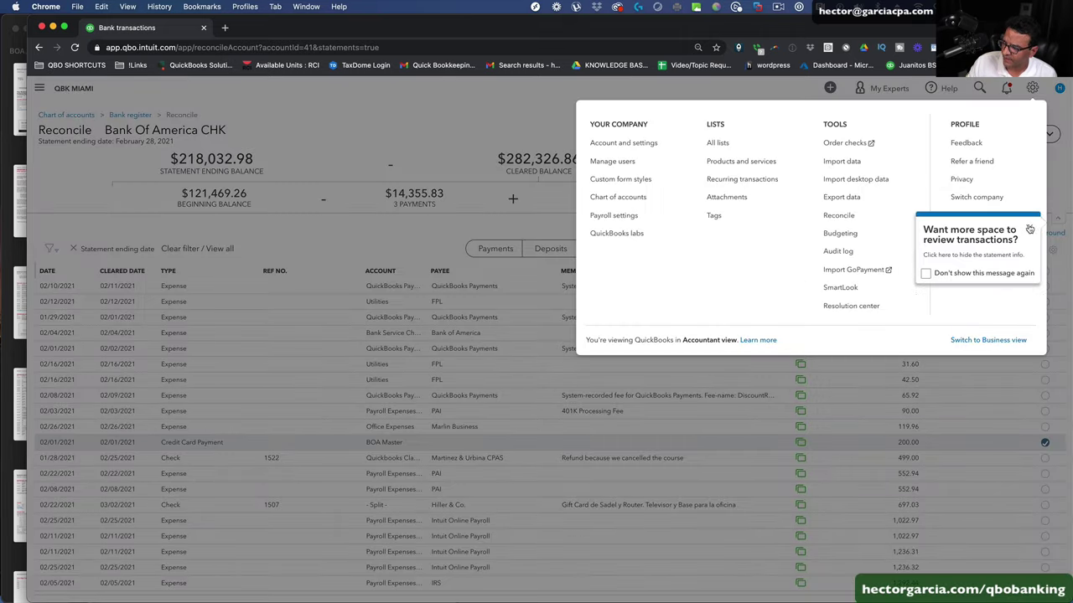
click(1062, 47)
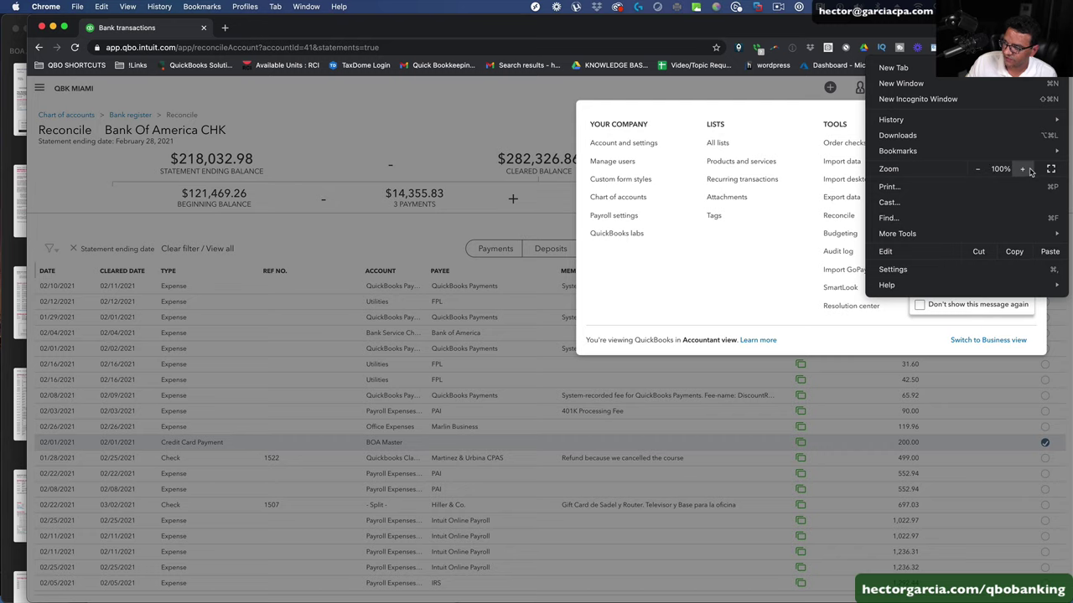
click(1029, 95)
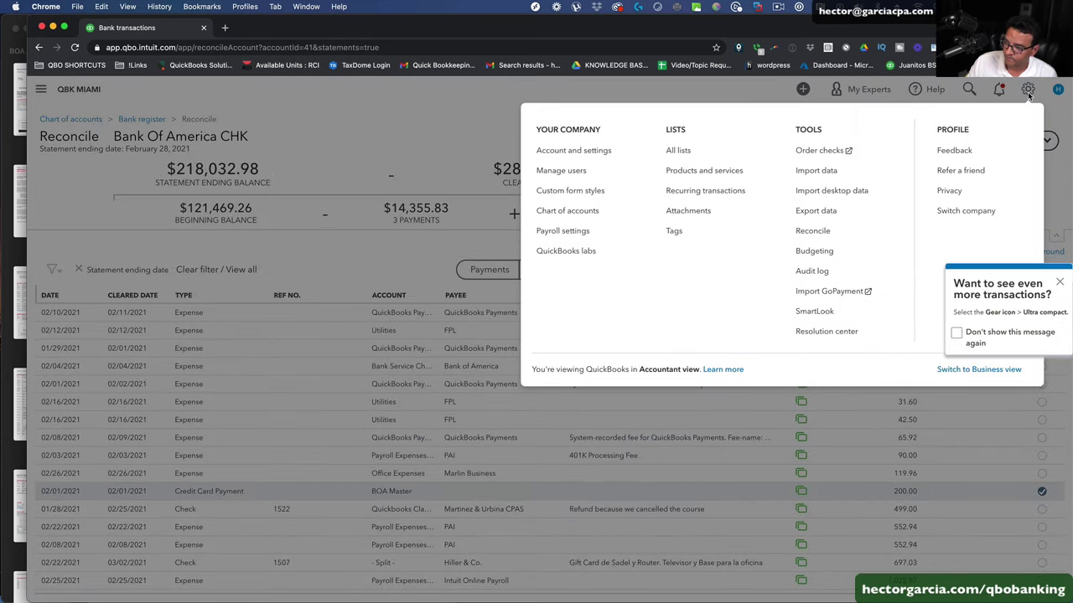
- Dismiss the display tip and list only the reconciliation's payments
click(1060, 284)
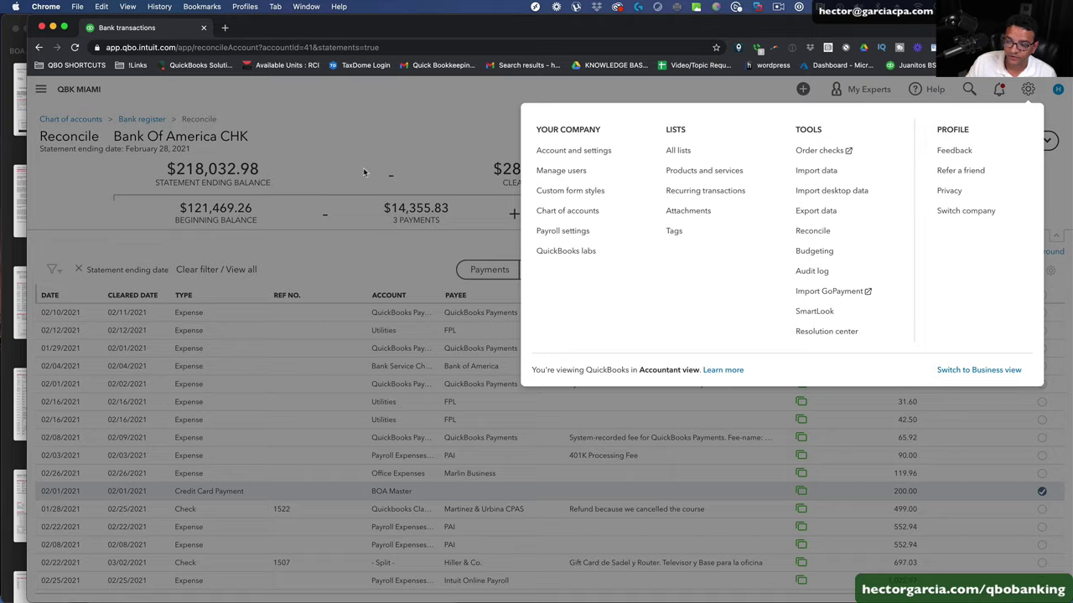
click(474, 257)
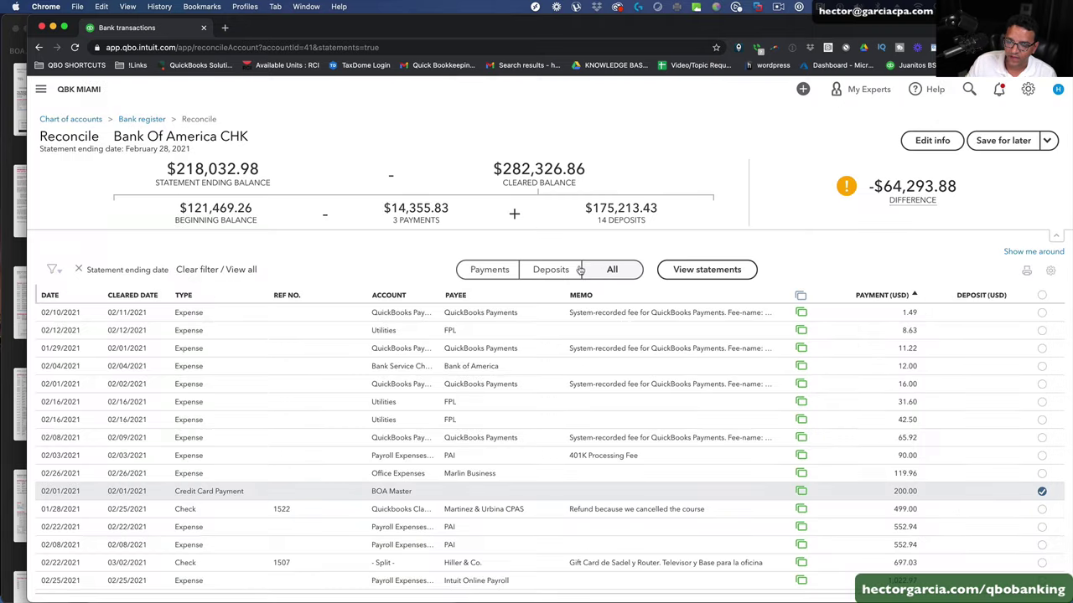
click(492, 270)
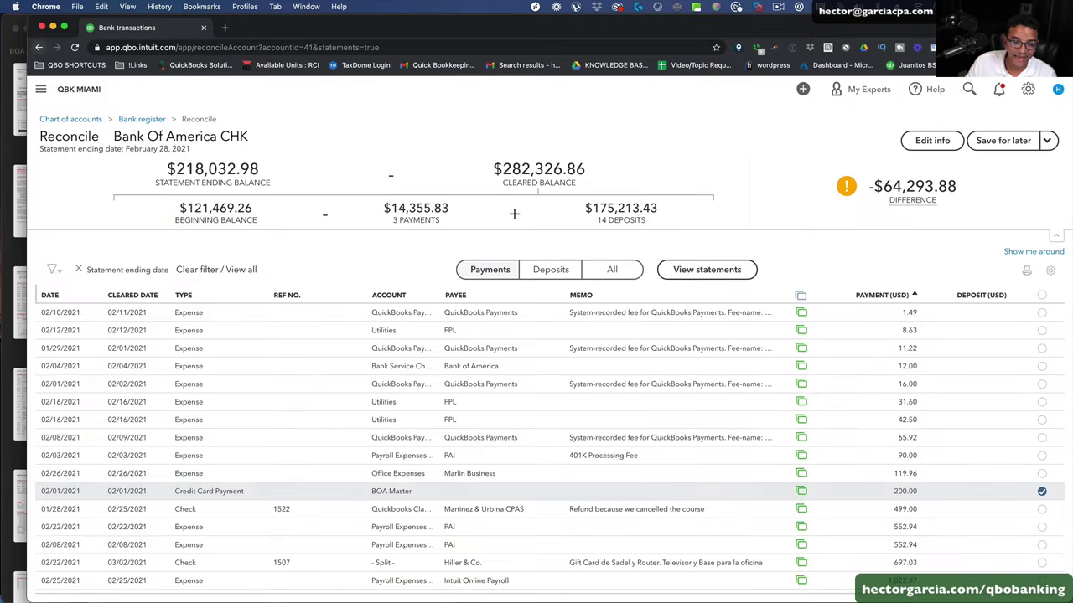
- Highlight the 02/01/21 withdrawals of 200.00 and 11.22 in the BOA.pdf statement in Preview and mark the 11.22 payment as cleared in the reconciliation
click(17, 98)
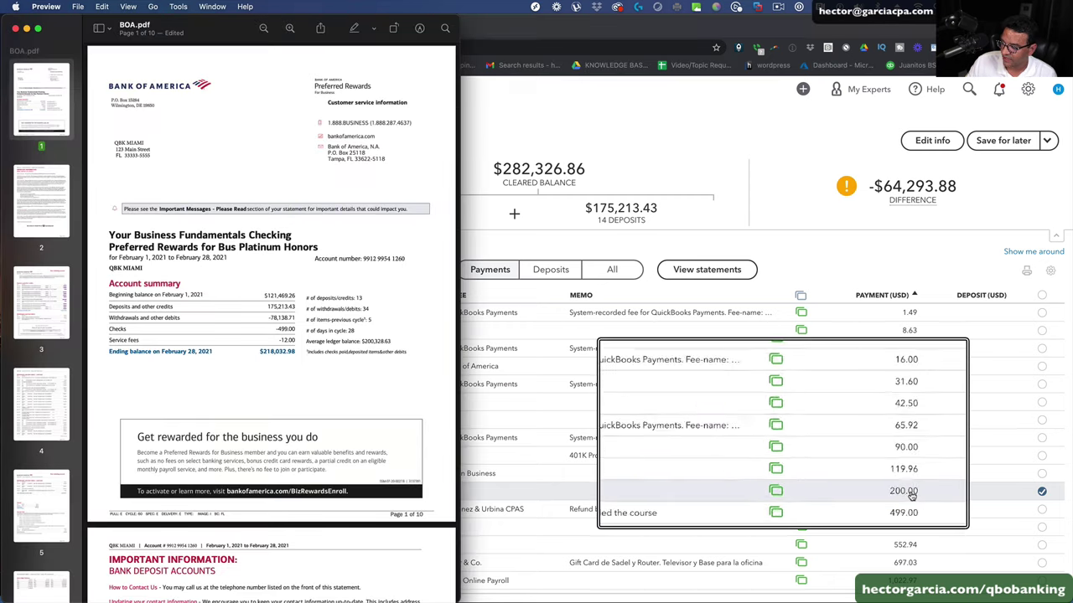
key(grave)
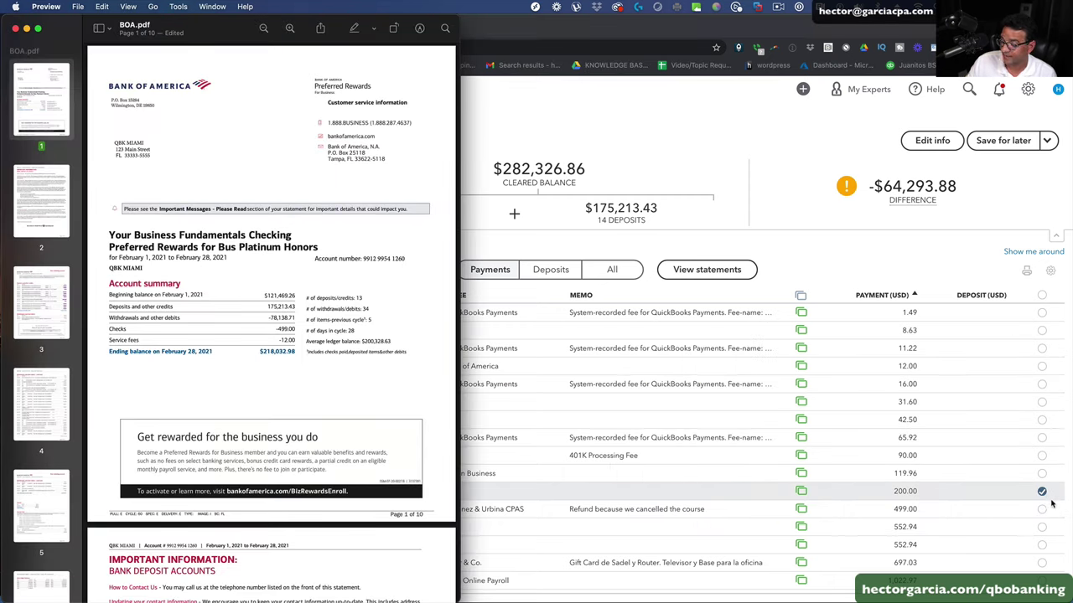
scroll(441, 292, down, 20)
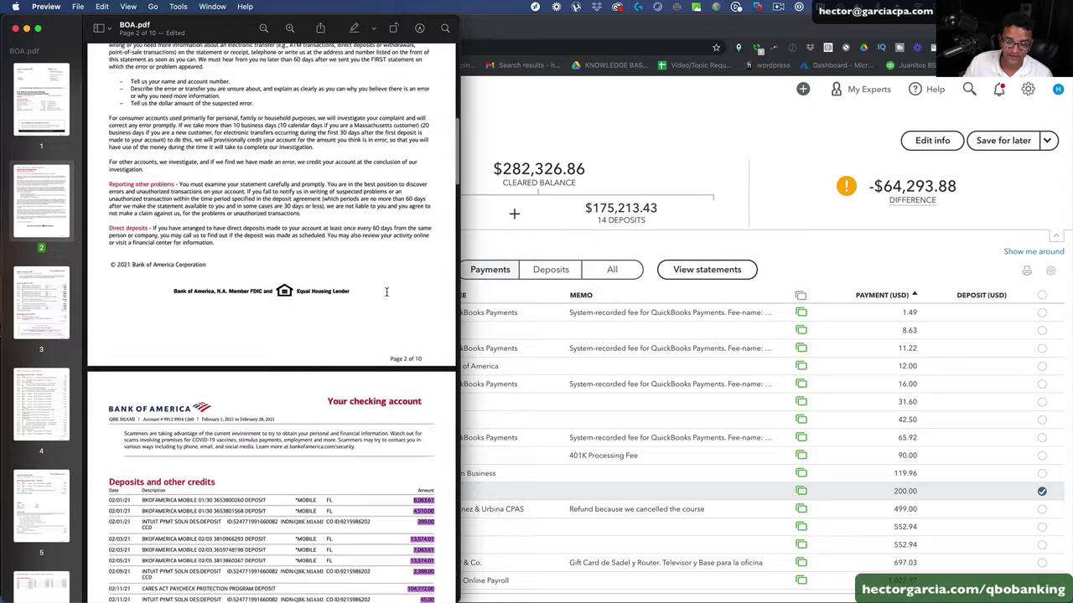
scroll(387, 293, down, 10)
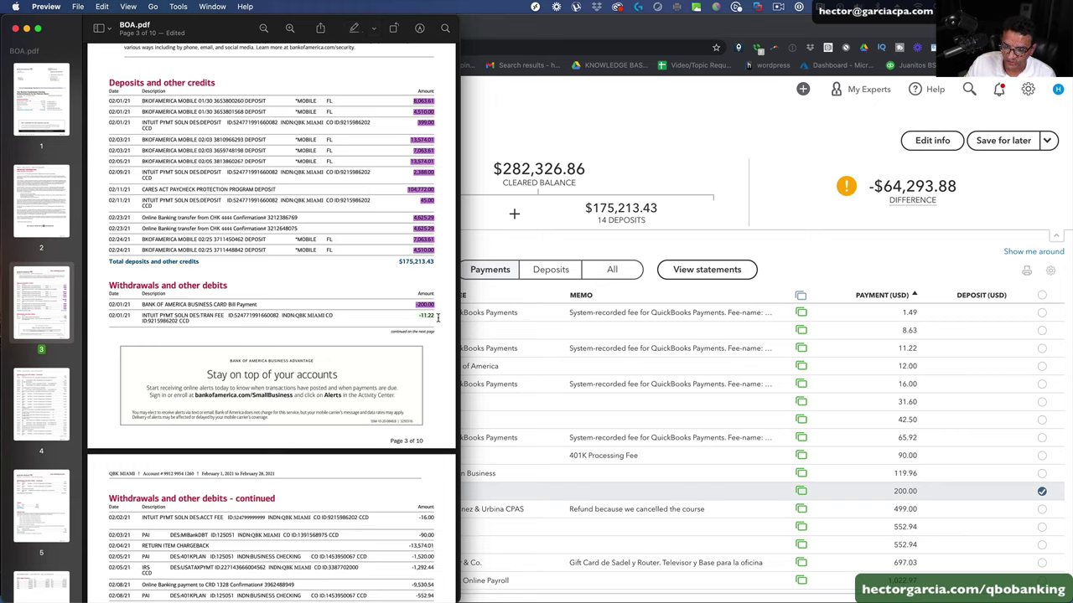
click(354, 27)
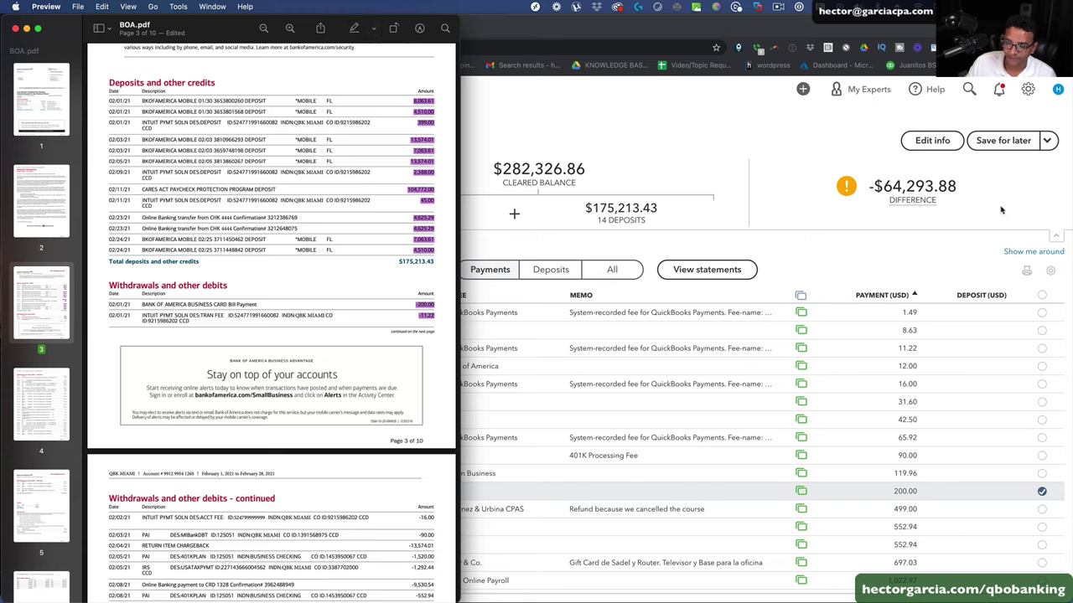
click(1042, 349)
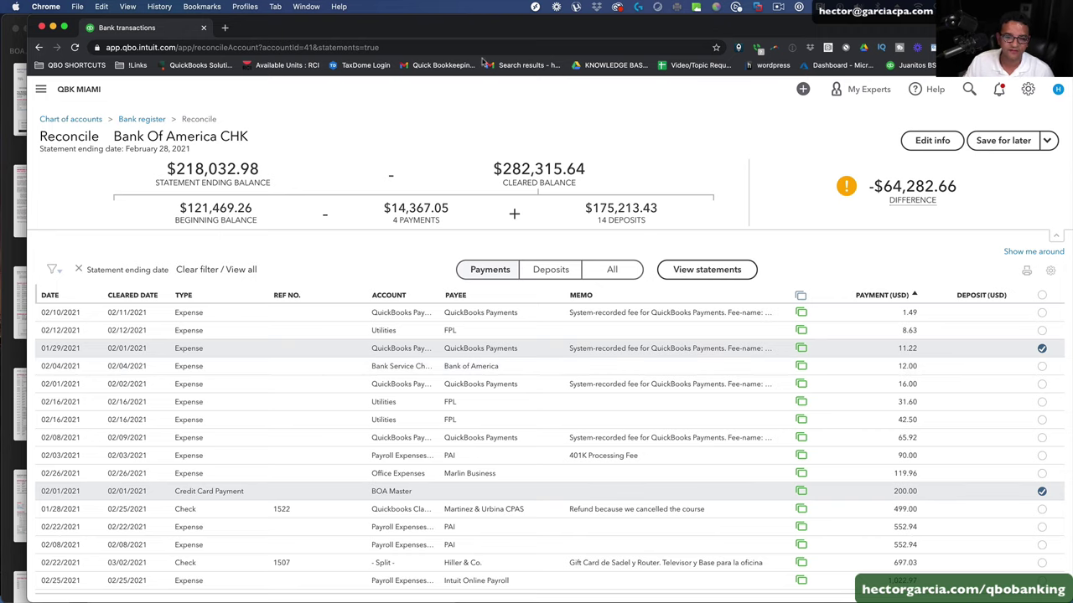
- Highlight the 02/02/21 account fee of 16.00 in the BOA.pdf statement and mark the matching QuickBooks Payments expense as cleared
click(23, 126)
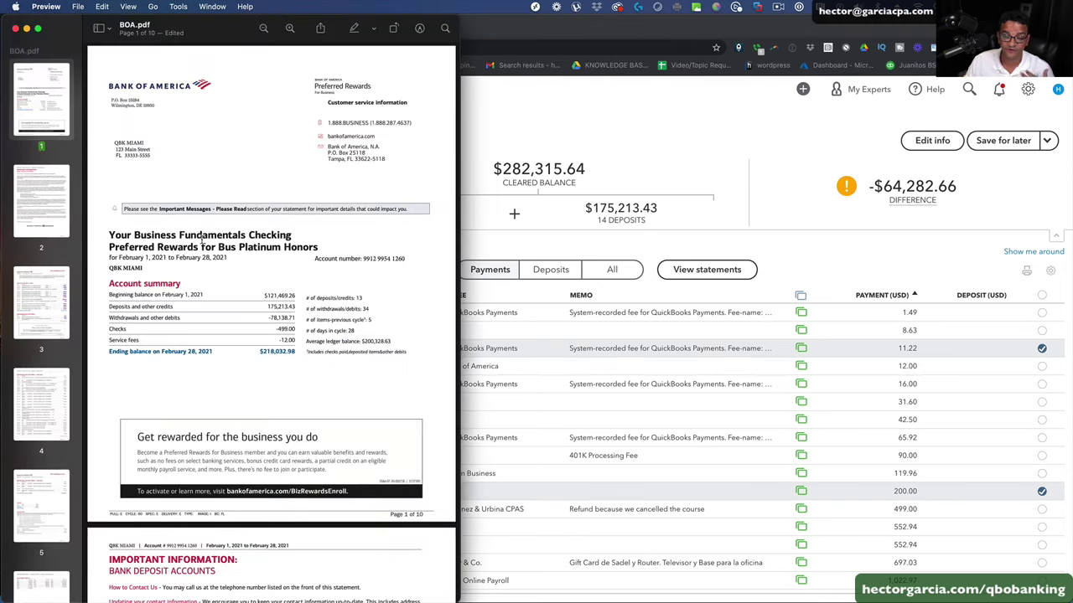
scroll(269, 251, down, 8)
scroll(269, 252, down, 15)
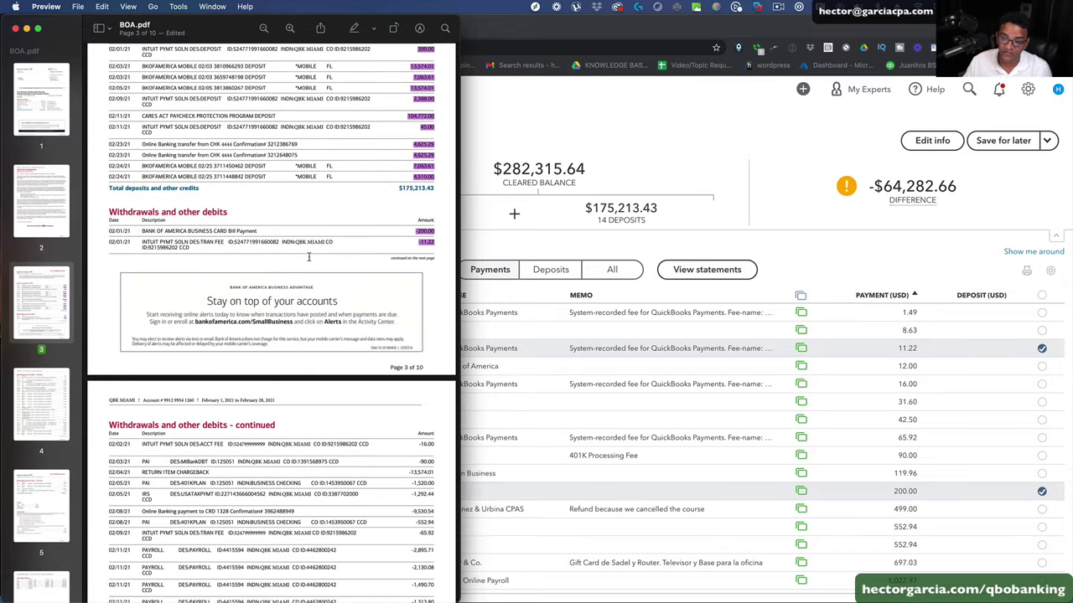
scroll(308, 257, down, 5)
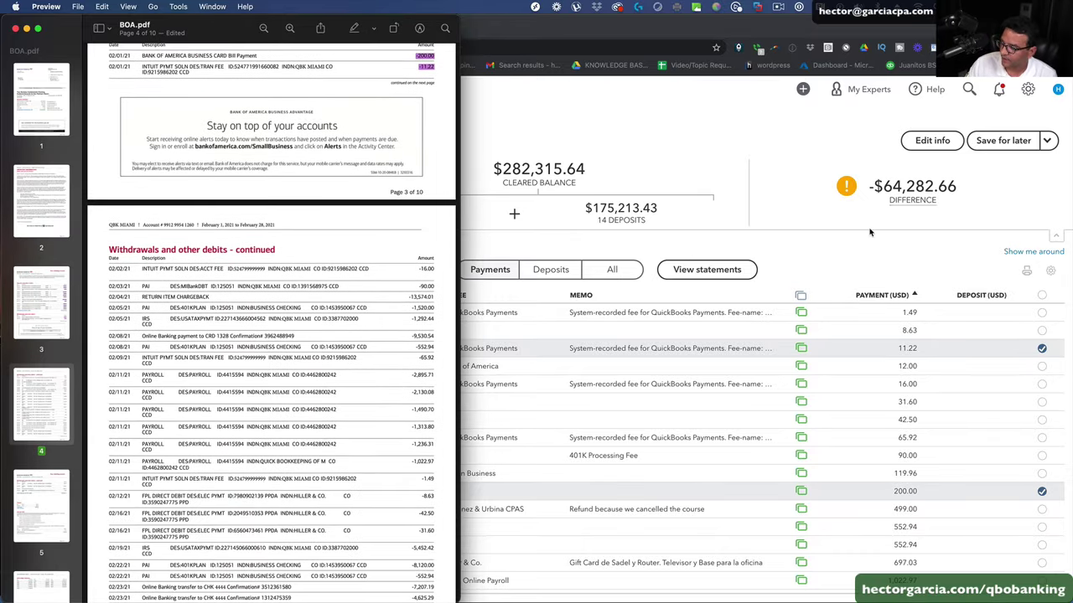
drag(417, 268, 436, 268)
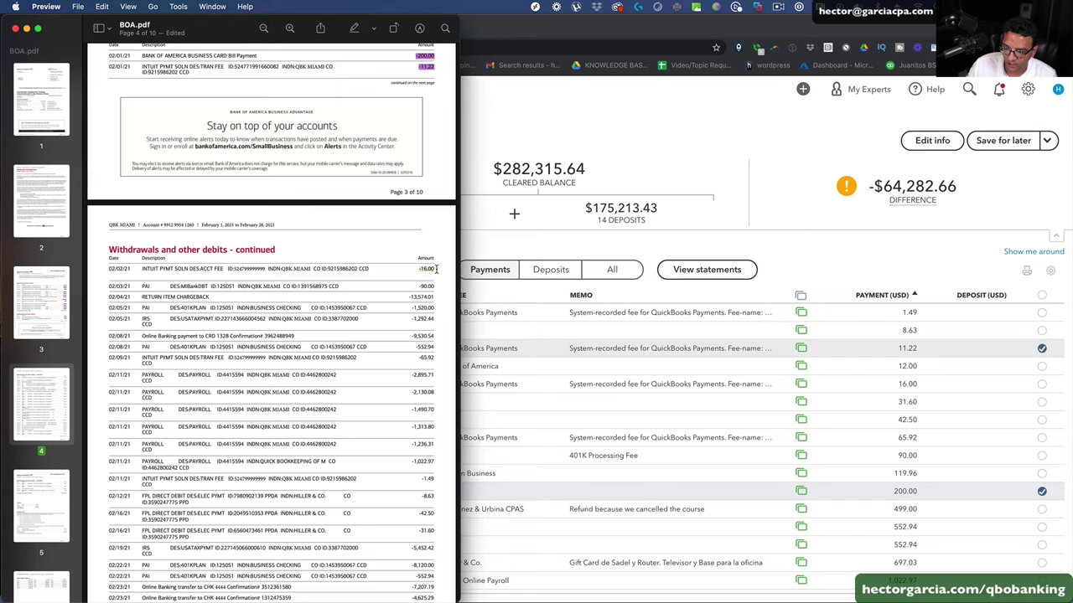
click(355, 29)
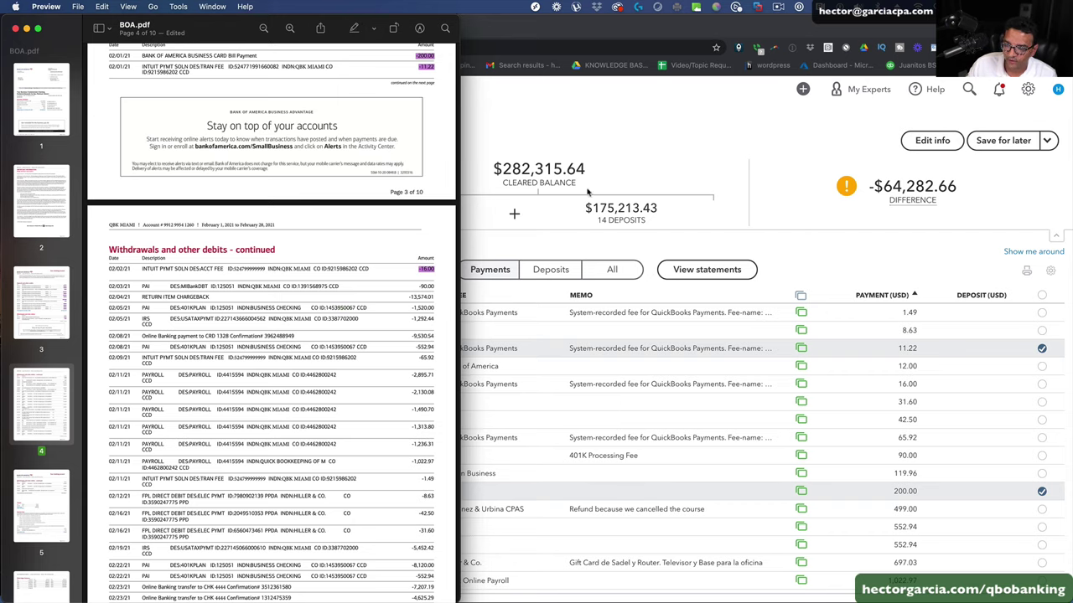
click(943, 381)
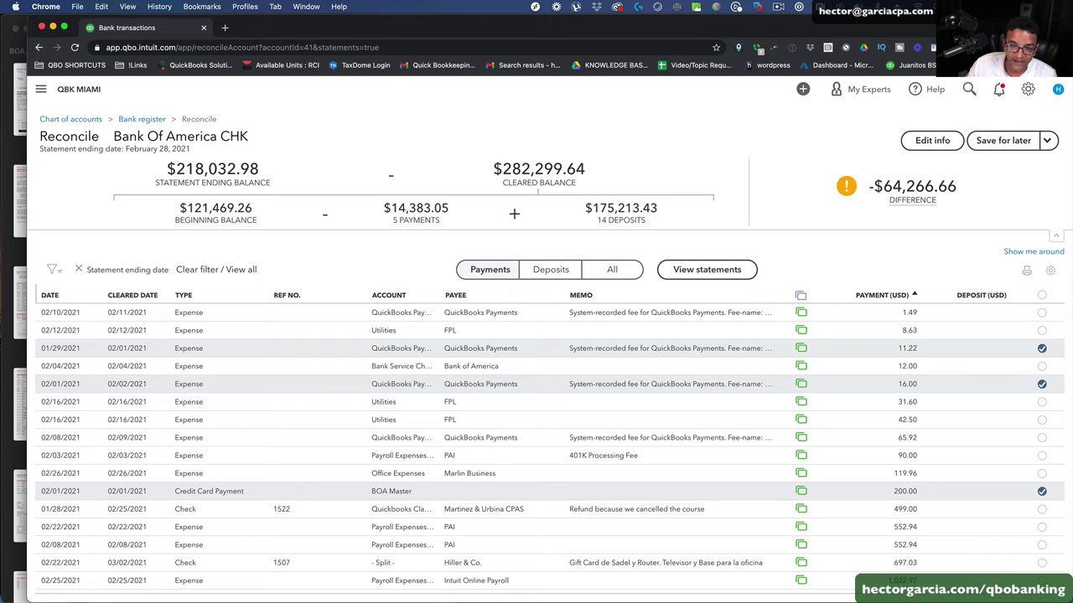
- With the browser narrowed beside the statement, highlight the 02/03/21 PAI withdrawal of 90.00 and mark its payment as cleared
drag(29, 18, 444, 20)
click(352, 23)
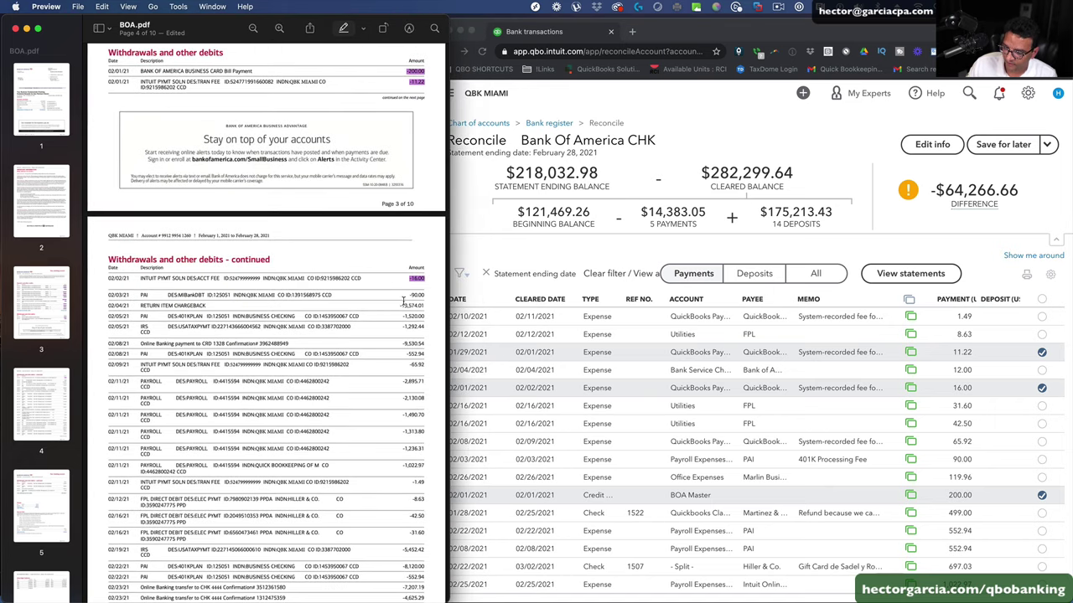
drag(425, 295, 400, 305)
scroll(1016, 419, up, 2)
click(1040, 459)
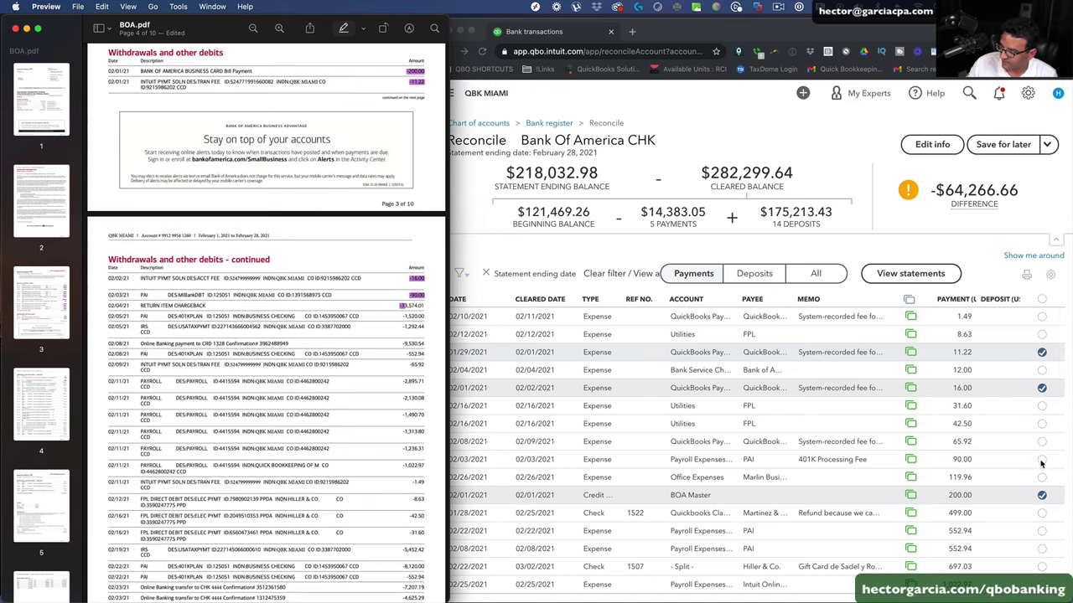
- Mark the 02/04/2021 payment of 13,574.01 as cleared and highlight the full return item chargeback amount in the statement
click(411, 308)
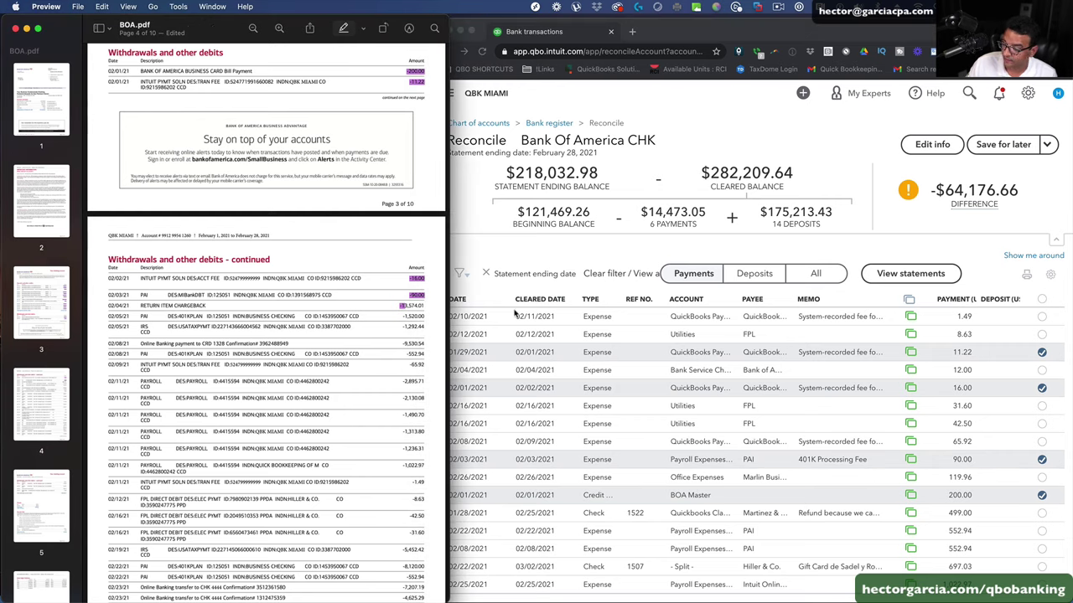
scroll(908, 509, down, 10)
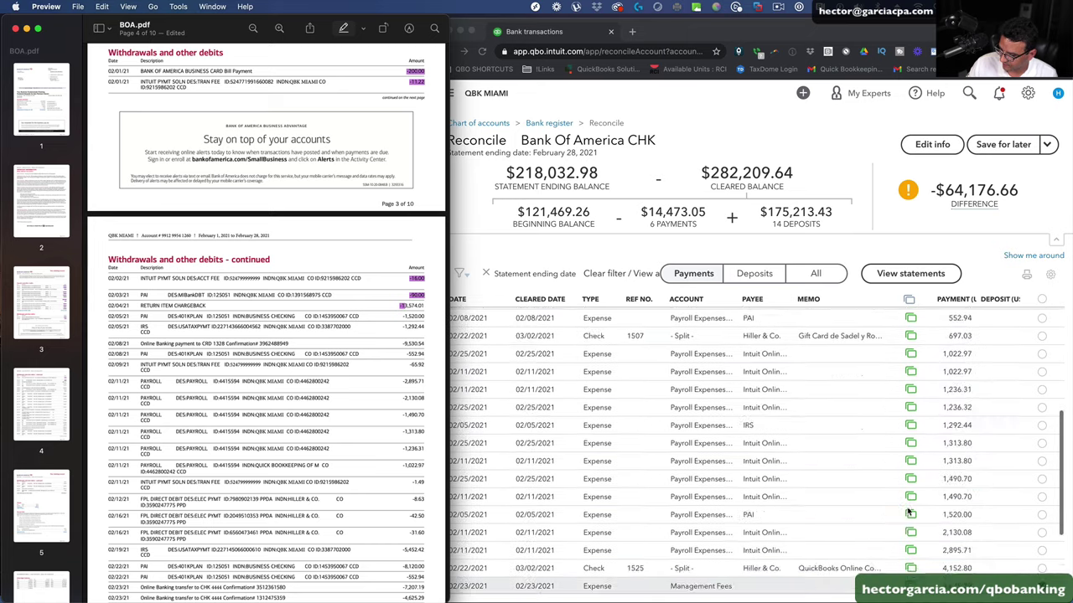
click(909, 513)
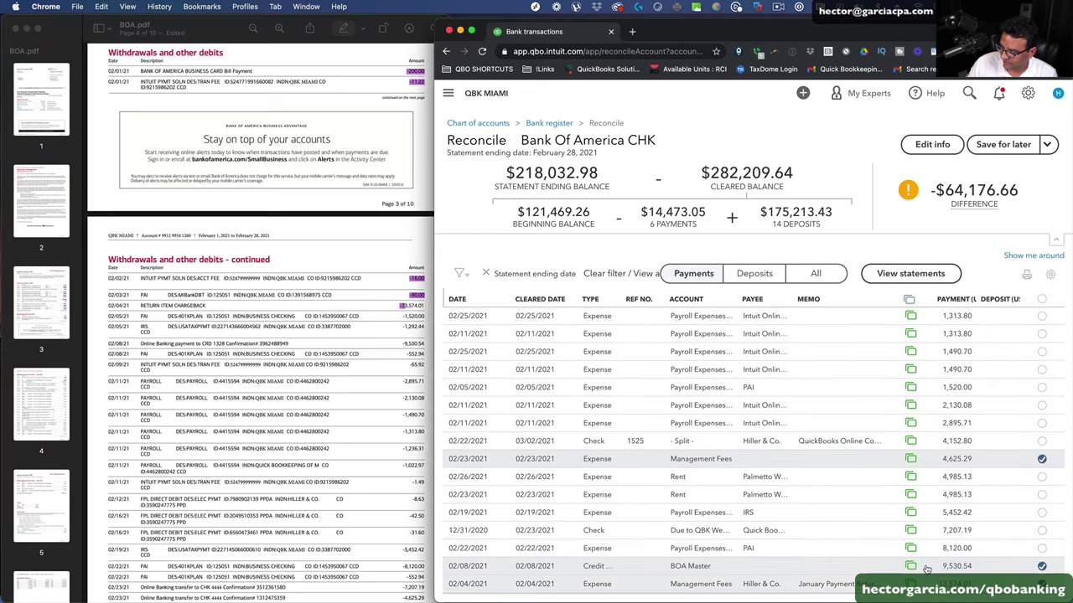
click(1041, 584)
click(423, 306)
click(415, 308)
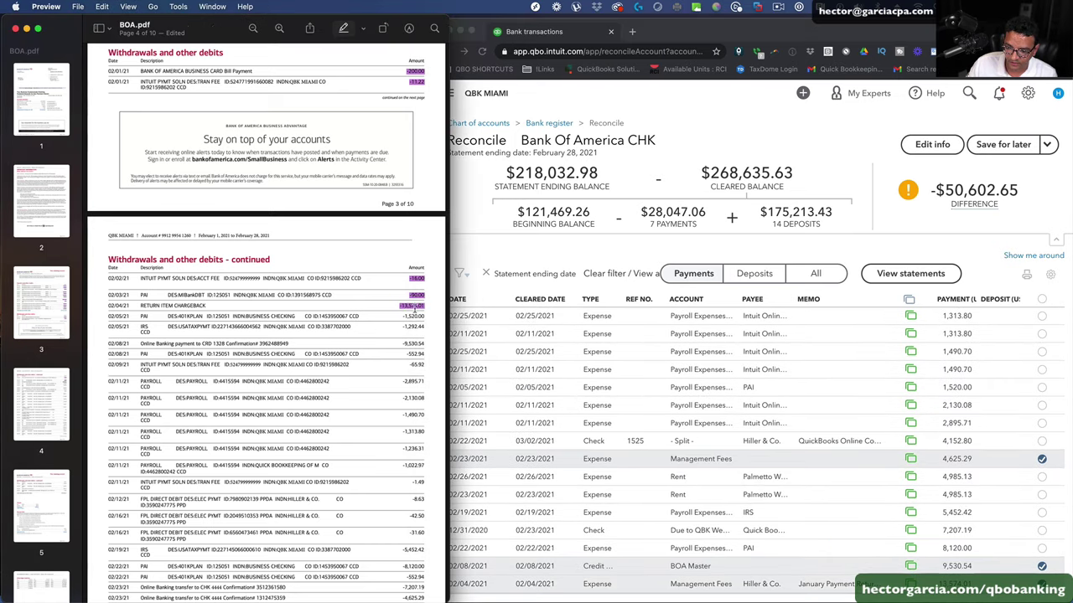
- Sort the payments by cleared date and clear the 02/05/2021 PAI payment of 1,520.00, highlighting its amount in the statement
click(960, 262)
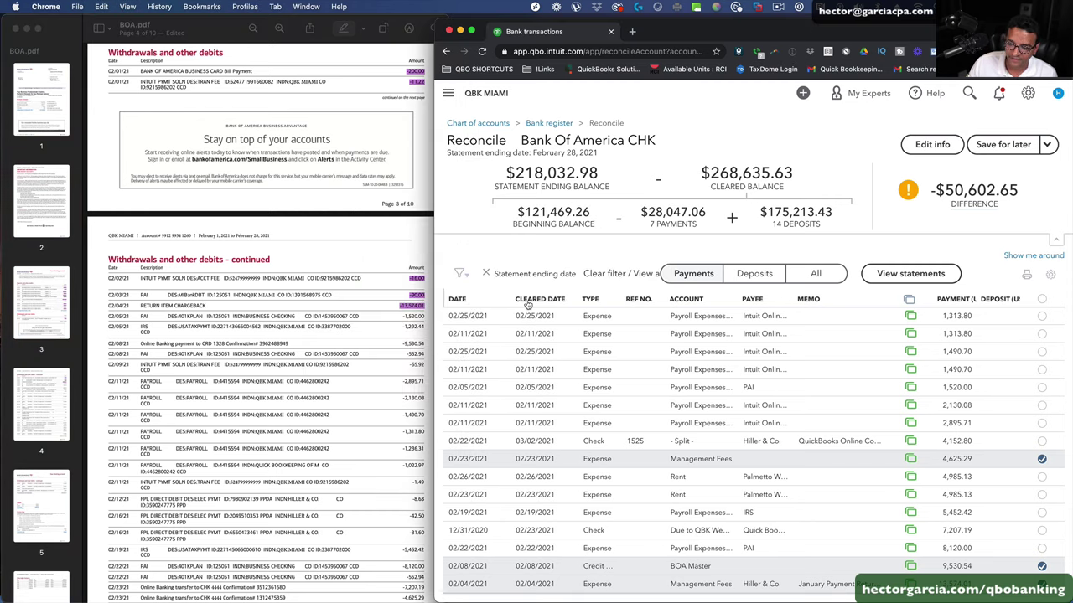
click(527, 303)
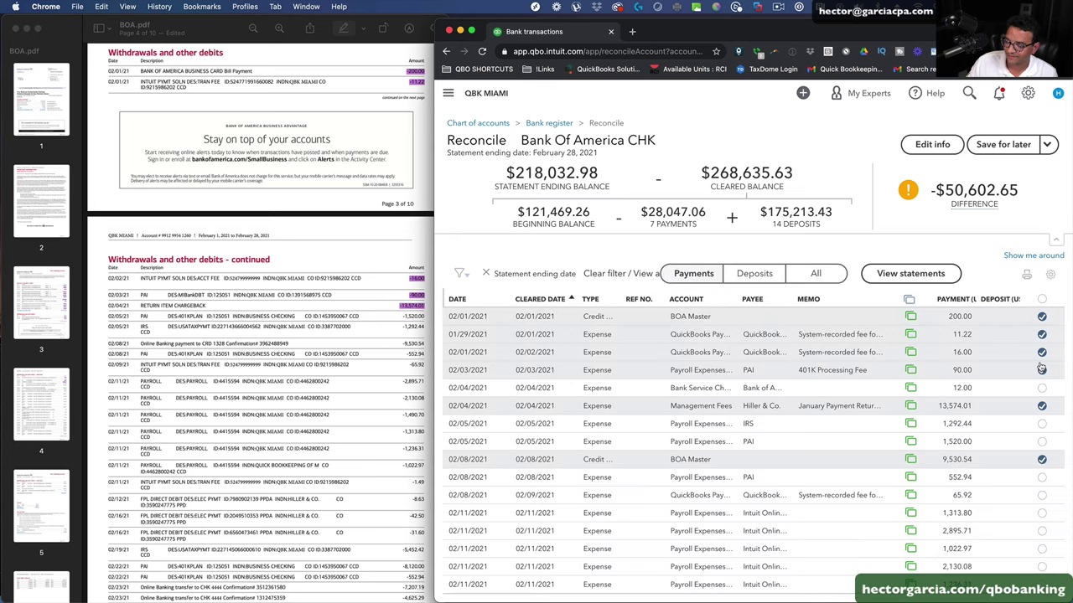
click(308, 241)
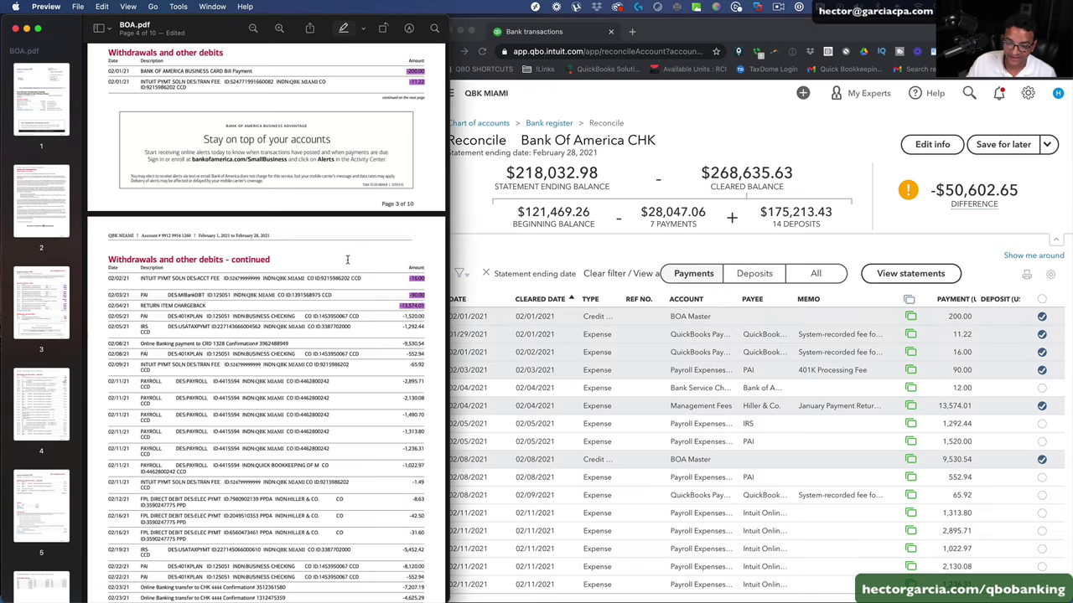
scroll(336, 251, down, 2)
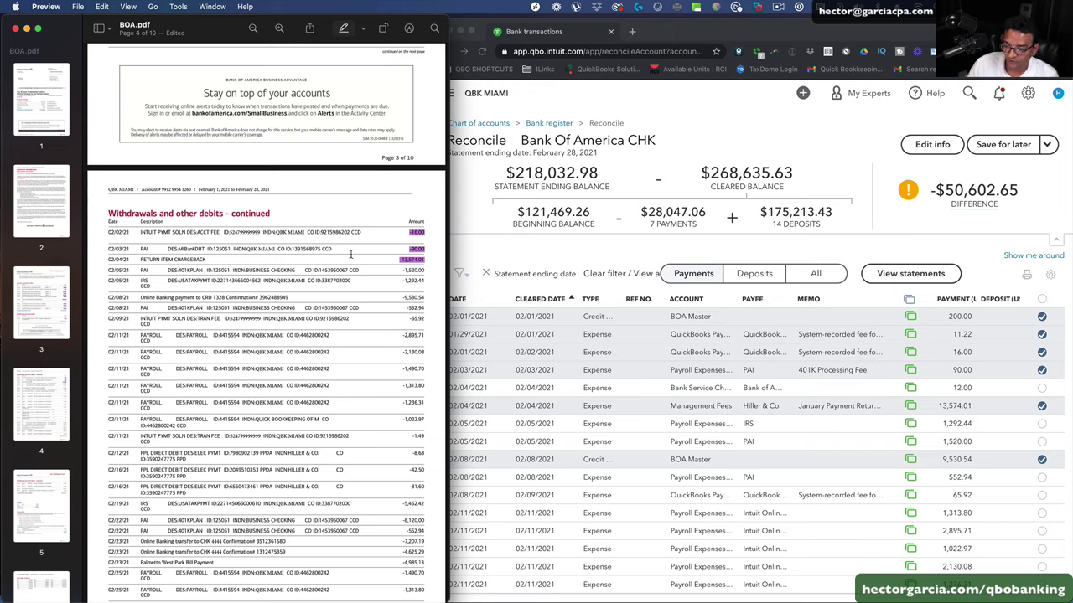
drag(403, 270, 429, 270)
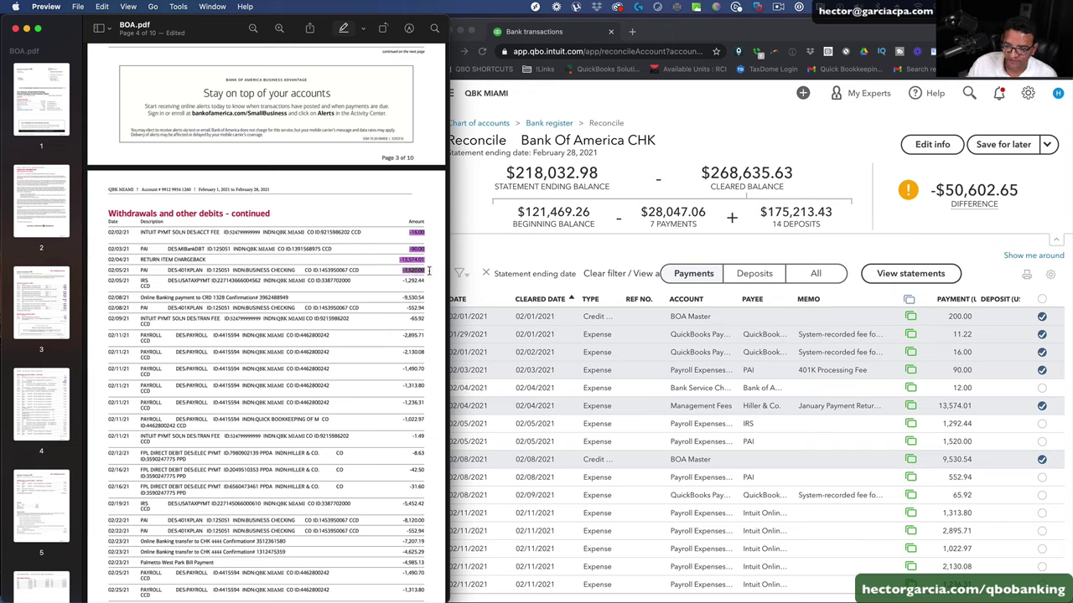
click(1041, 441)
click(1042, 442)
- Highlight the 02/05/21 IRS withdrawal of 1,292.44 and the 02/08/21 PAI withdrawal of 552.94, marking both payments as cleared
click(399, 282)
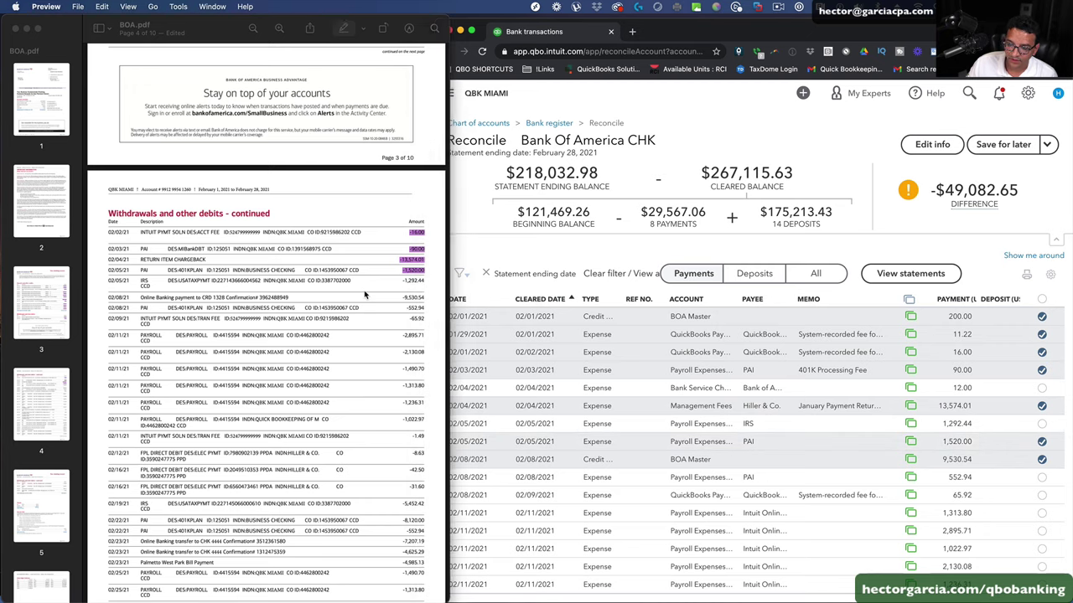
drag(398, 281, 427, 282)
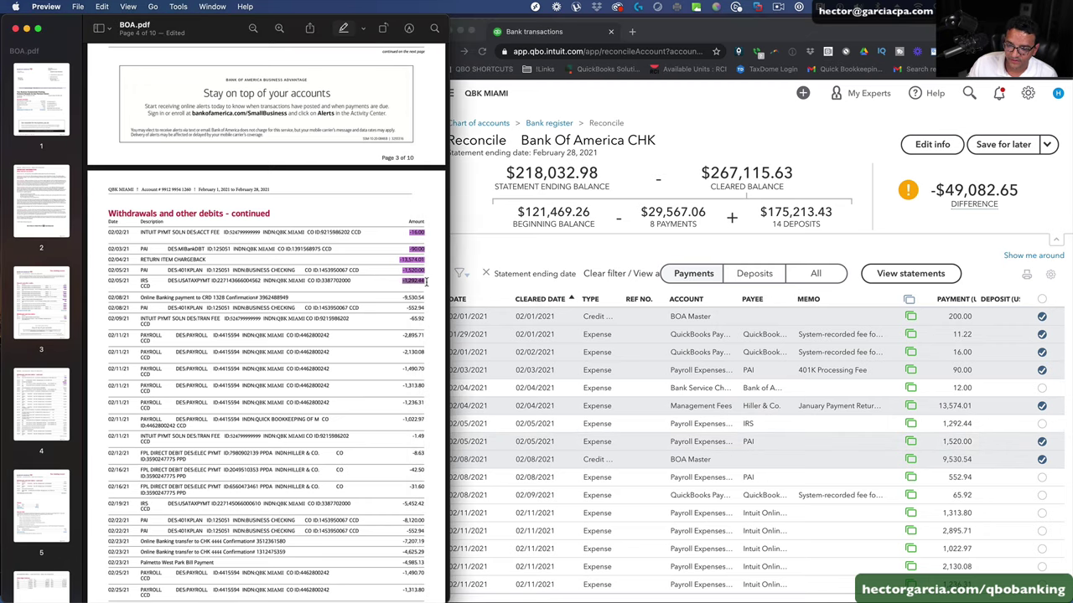
click(1041, 423)
scroll(259, 377, down, 2)
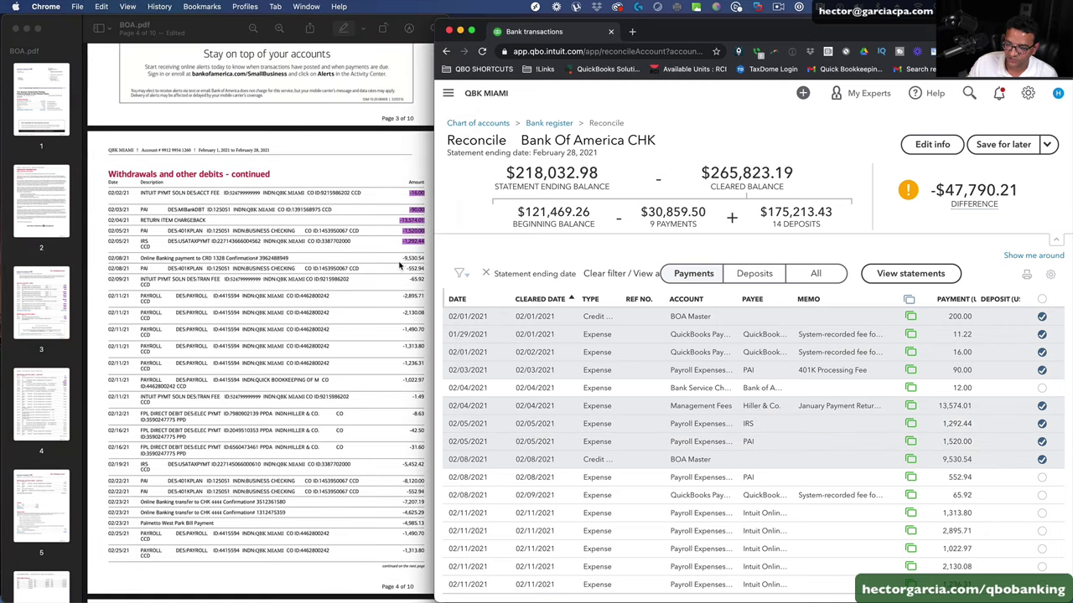
click(402, 285)
drag(405, 268, 423, 269)
click(1041, 477)
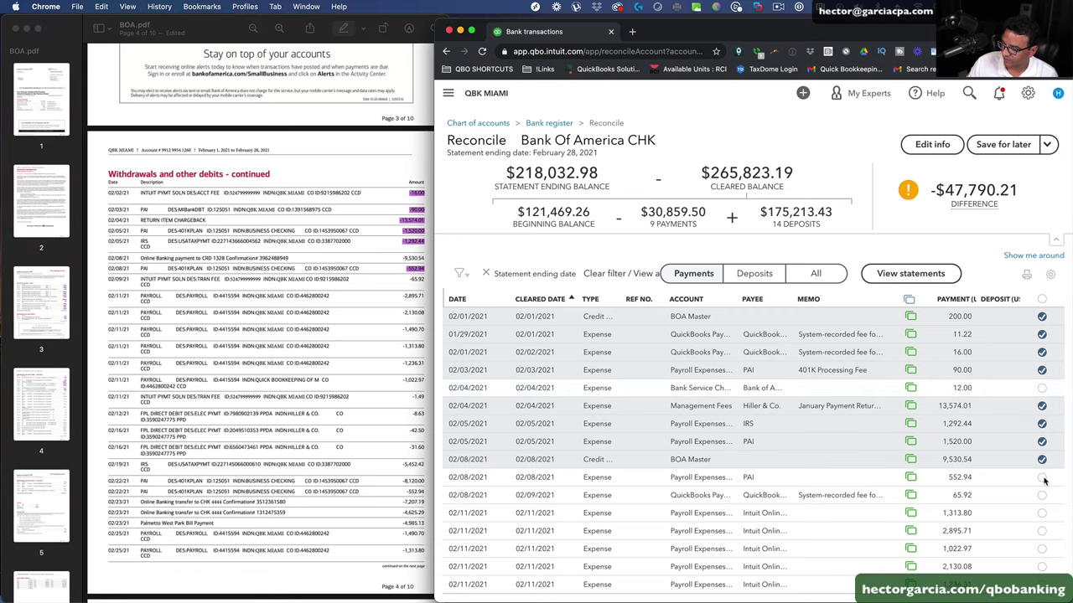
- Highlight the 02/09/21 fee of 65.92 and the 02/08/21 online payment of 9,530.54, marking the 65.92 expense as cleared
click(397, 265)
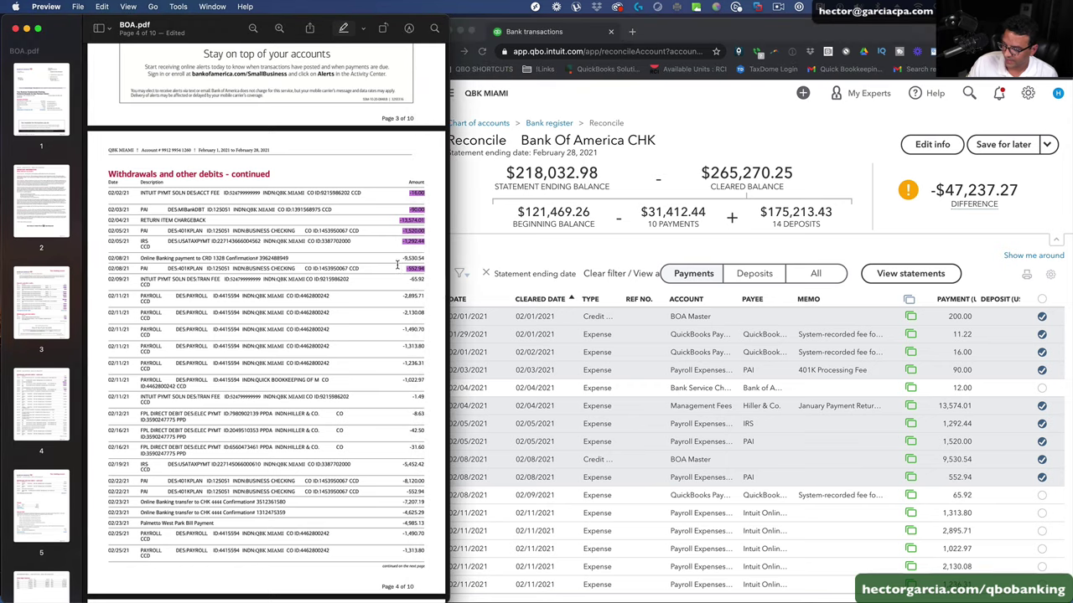
scroll(401, 262, down, 3)
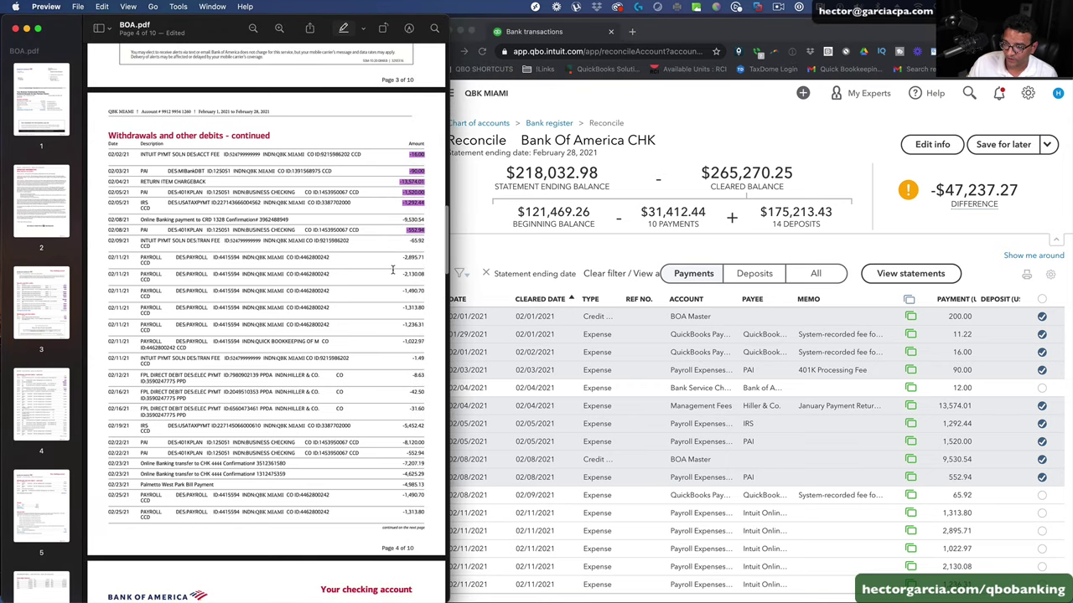
scroll(922, 448, down, 3)
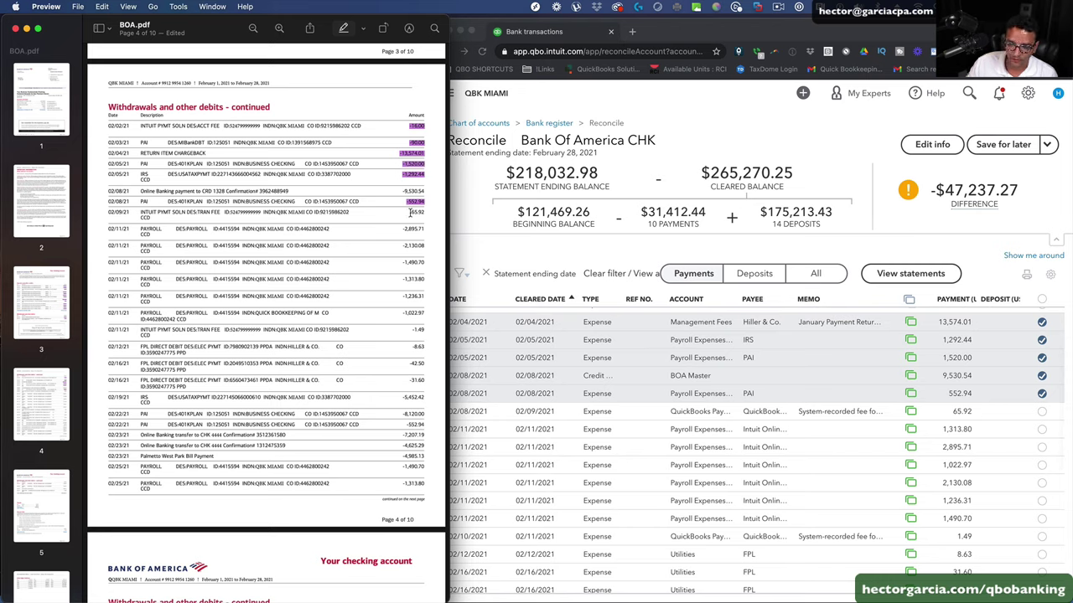
drag(408, 212, 431, 212)
click(1042, 412)
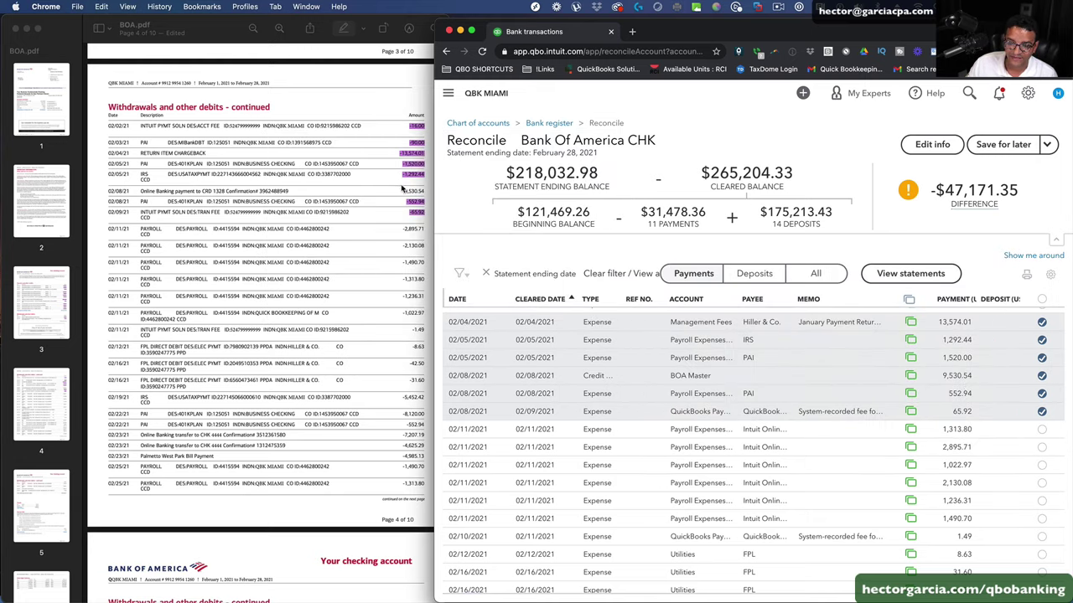
drag(401, 191, 434, 192)
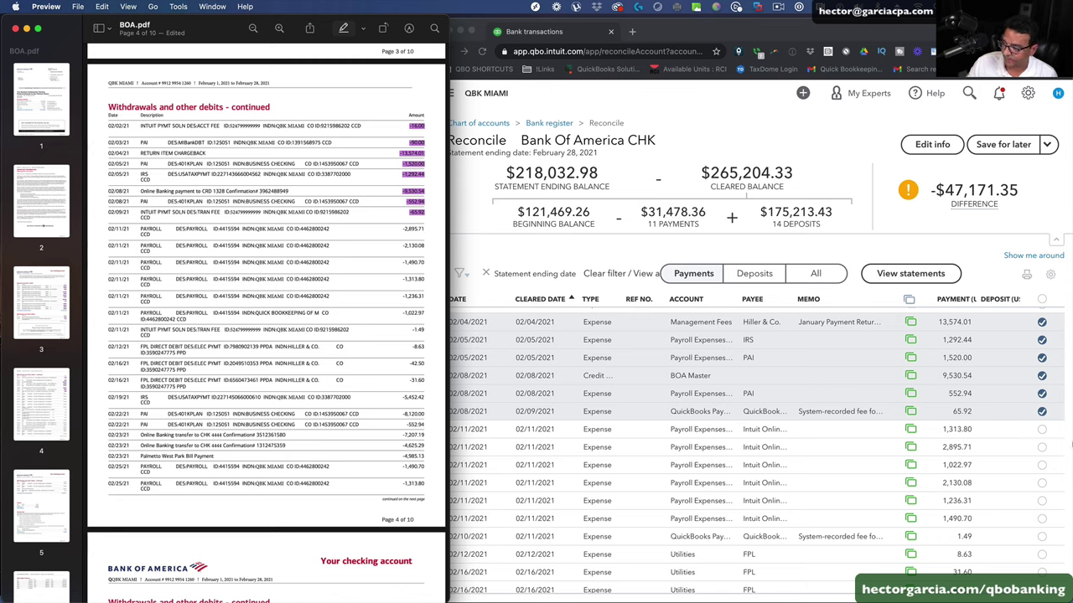
- Mark the 02/11/2021 payroll payments of 2,895.71, 2,130.08, 1,490.70, 1,313.80 and 1,022.97 as cleared
click(1042, 448)
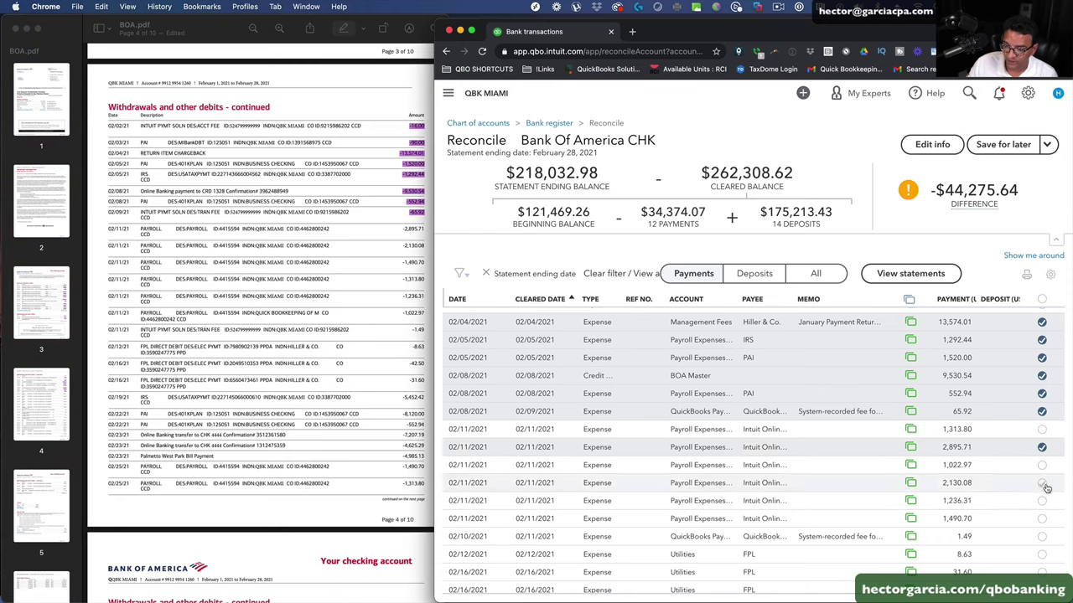
click(1042, 484)
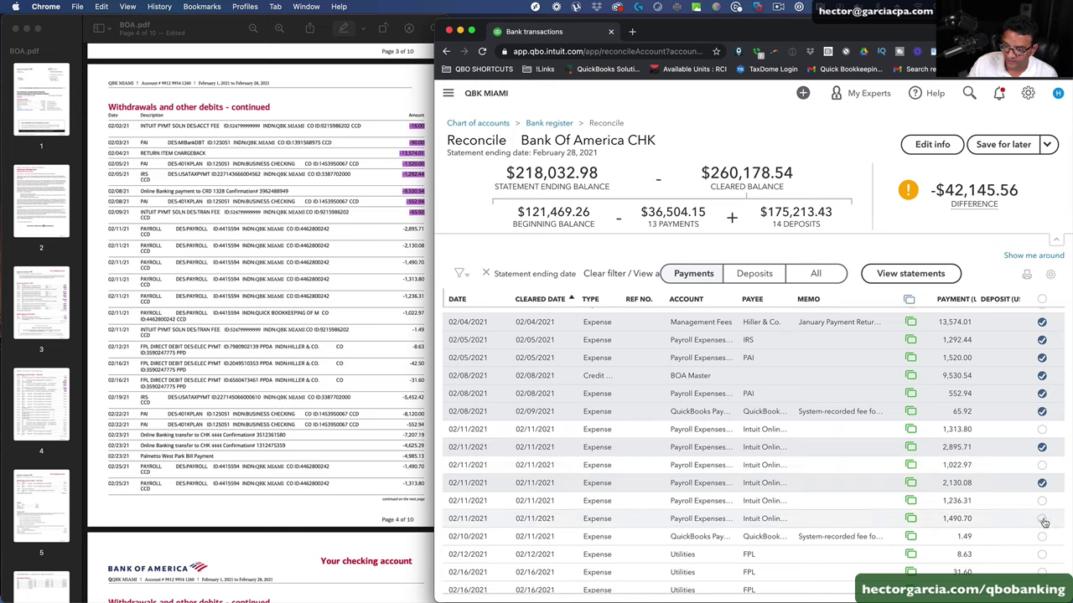
click(1041, 519)
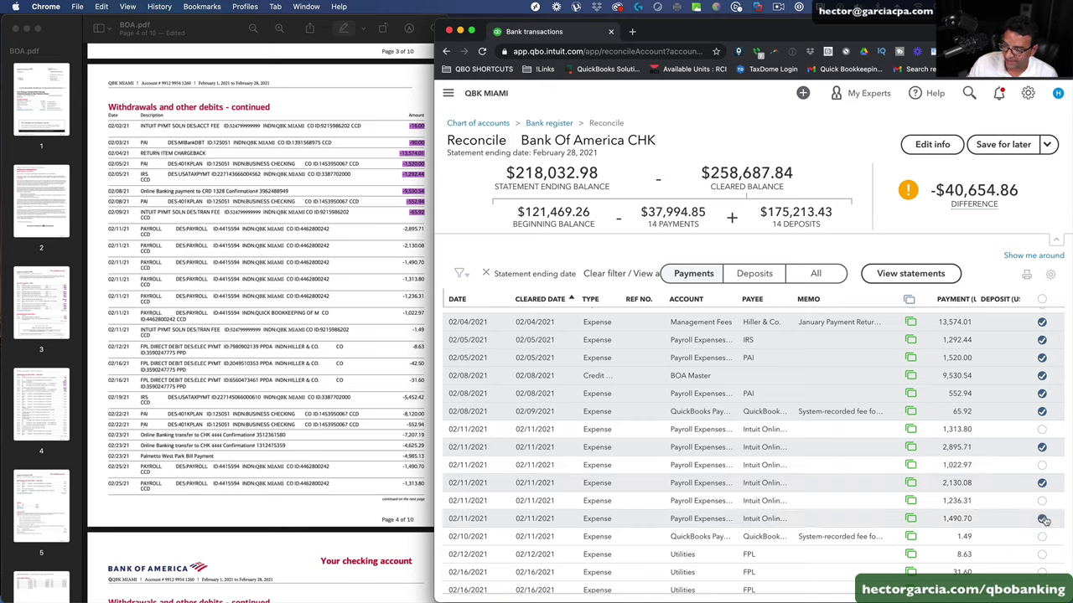
click(1042, 430)
click(1042, 465)
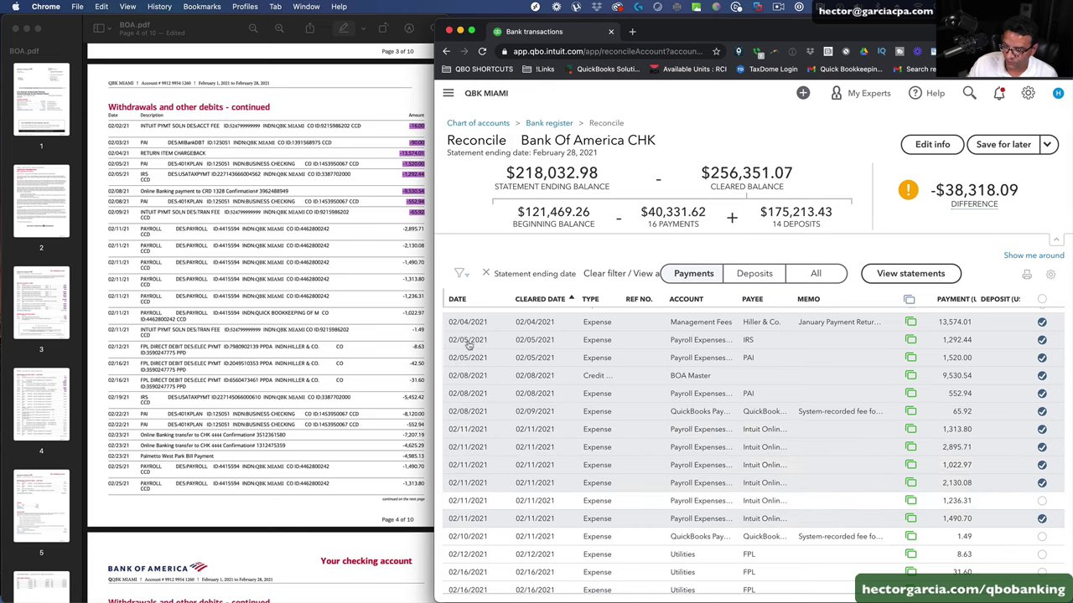
- Highlight all six 02/11/21 payroll withdrawals in the statement and mark the remaining 1,236.31 payroll payment as cleared
click(408, 241)
drag(402, 228, 426, 314)
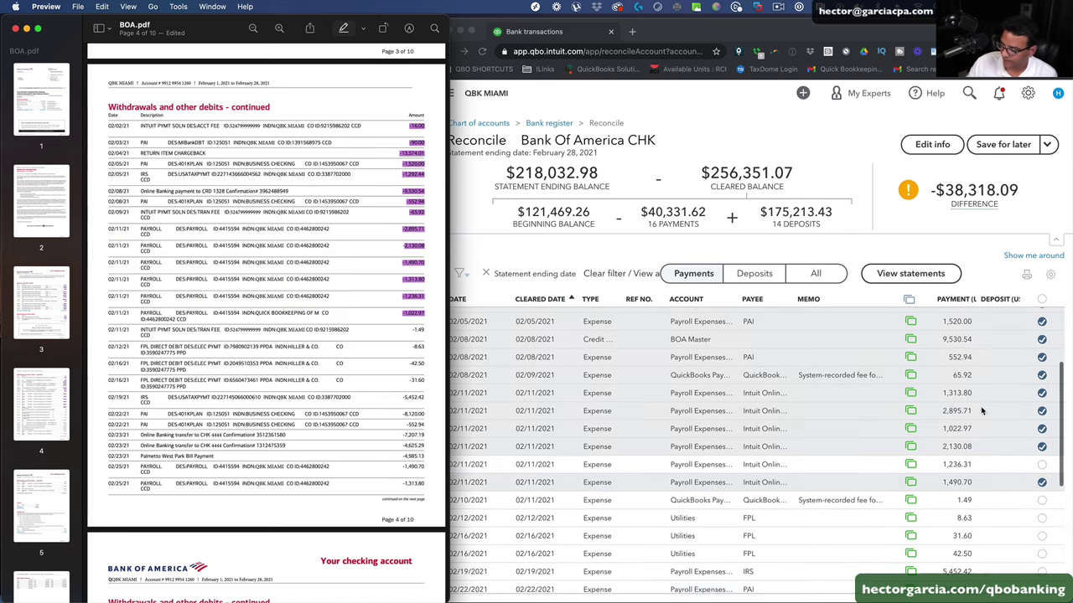
scroll(952, 405, down, 3)
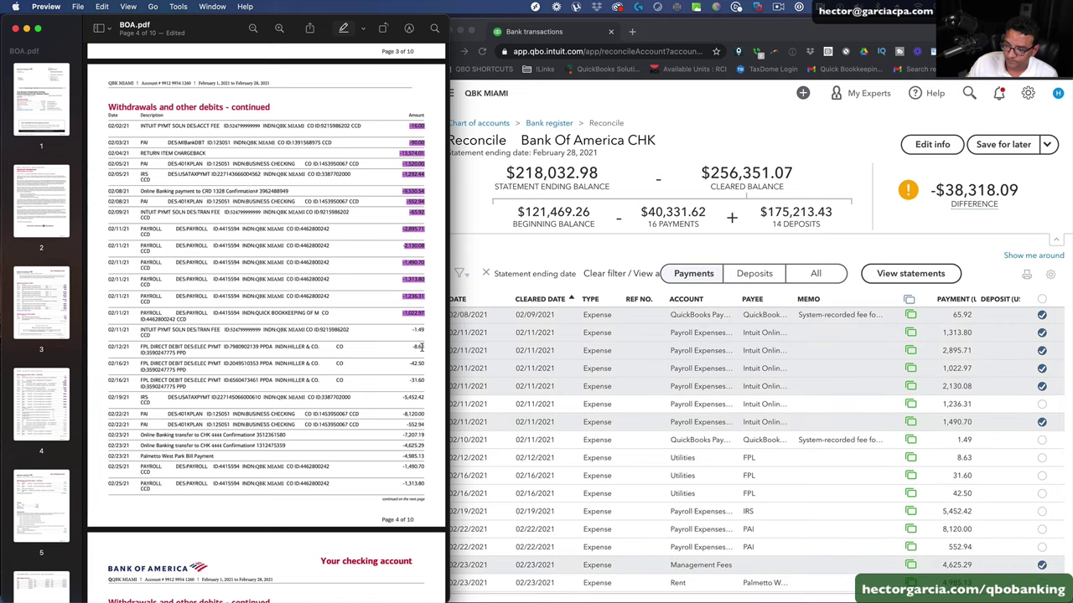
scroll(397, 344, down, 2)
click(1041, 408)
click(1041, 405)
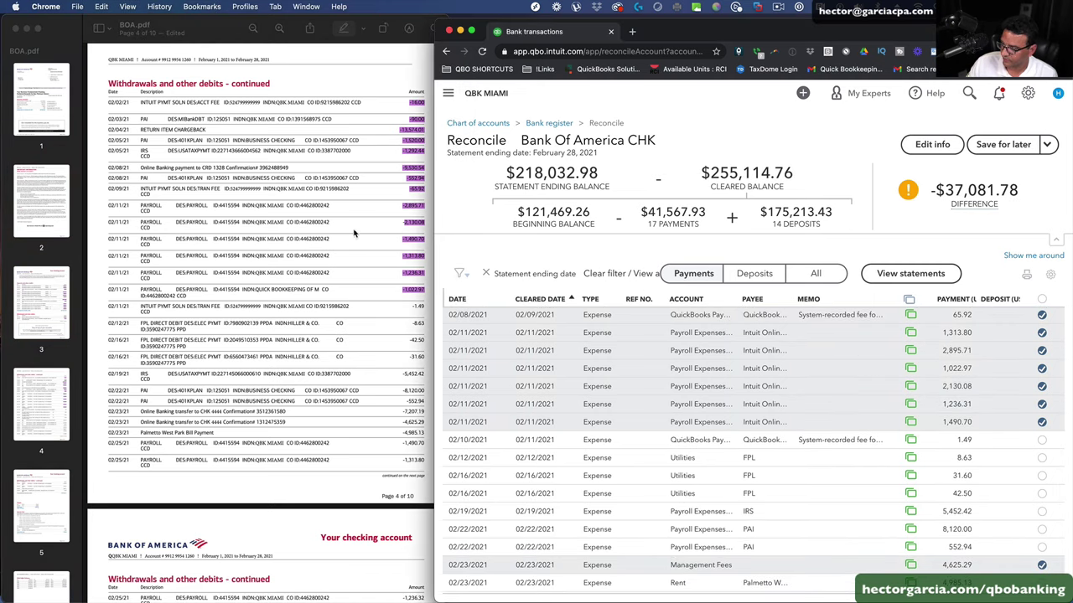
- Mark the 1.49, 8.63, 42.50 and 31.60 expenses as cleared and highlight the matching 02/11/21 to 02/16/21 withdrawals in the statement
scroll(335, 243, down, 2)
click(1041, 441)
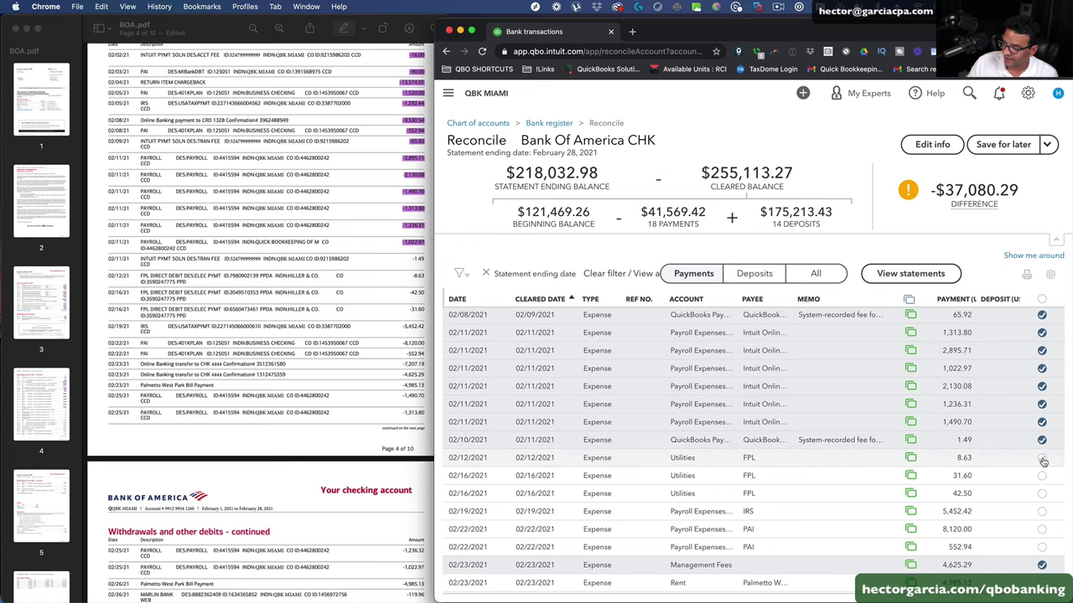
click(1041, 458)
click(1041, 492)
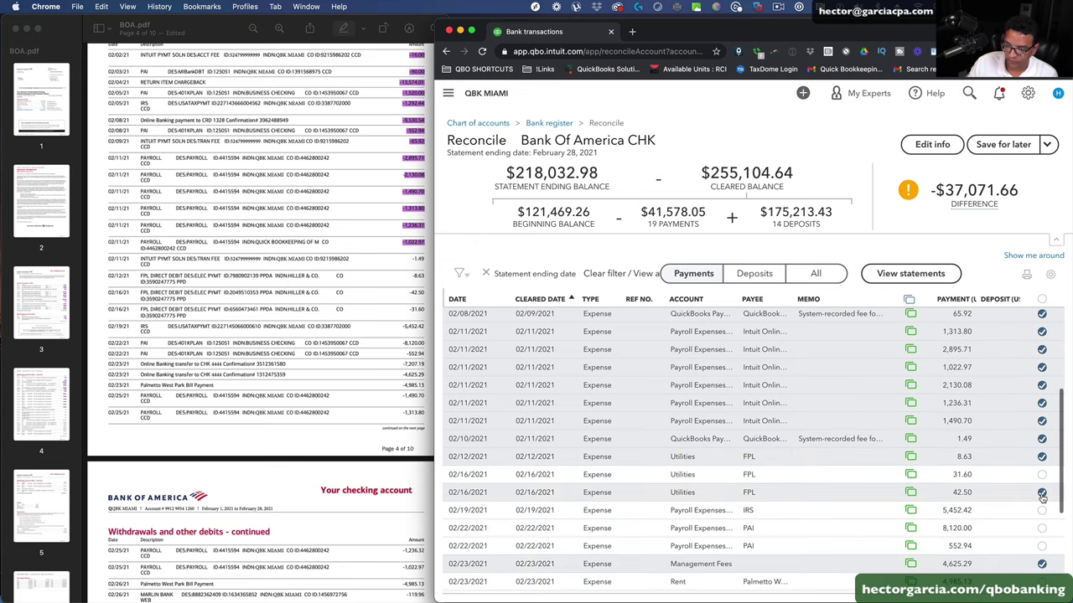
click(1041, 476)
click(381, 282)
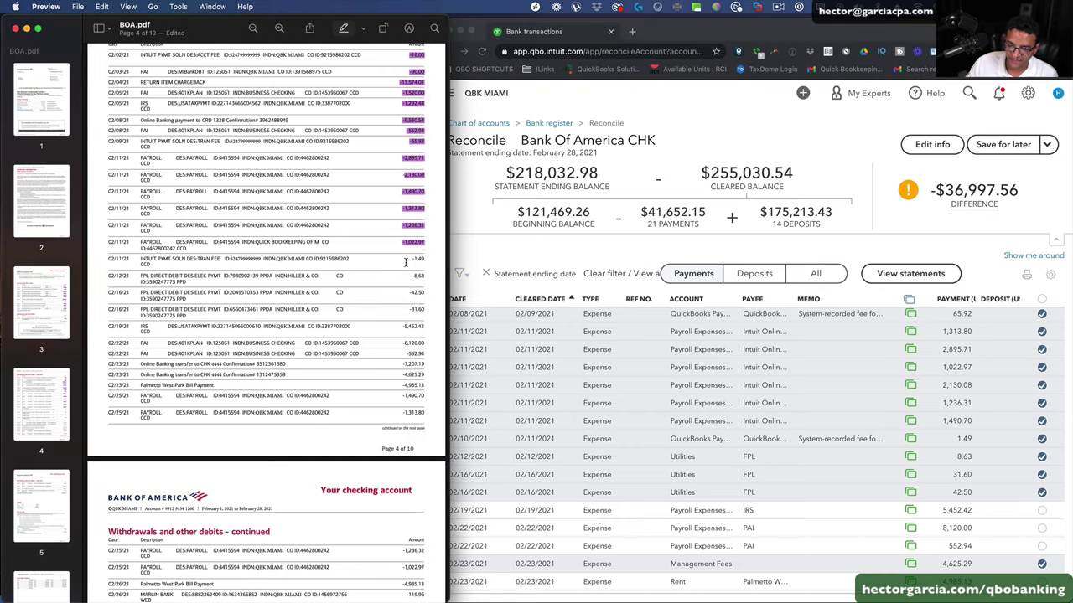
drag(409, 260, 427, 310)
- Mark the 02/19/2021 IRS payment of 5,452.42 as cleared and highlight its withdrawal in the statement
scroll(961, 453, down, 5)
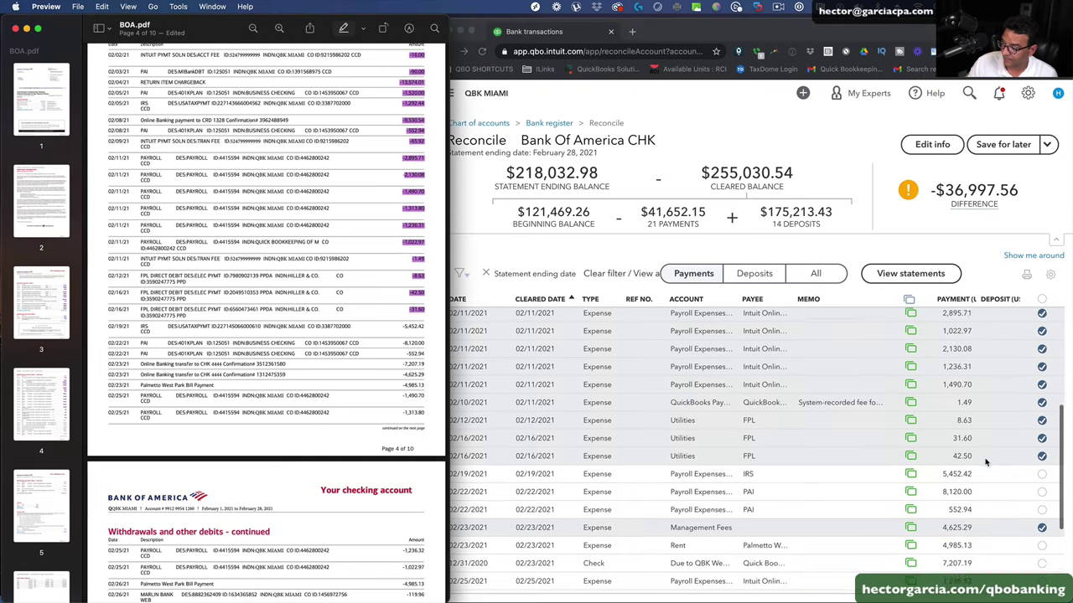
click(1042, 416)
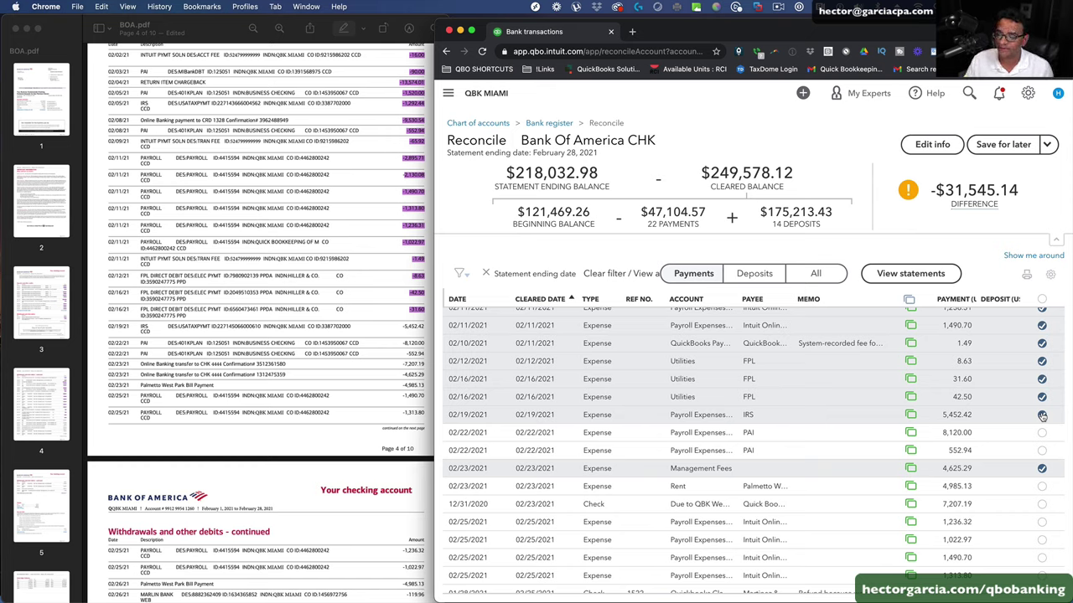
click(353, 360)
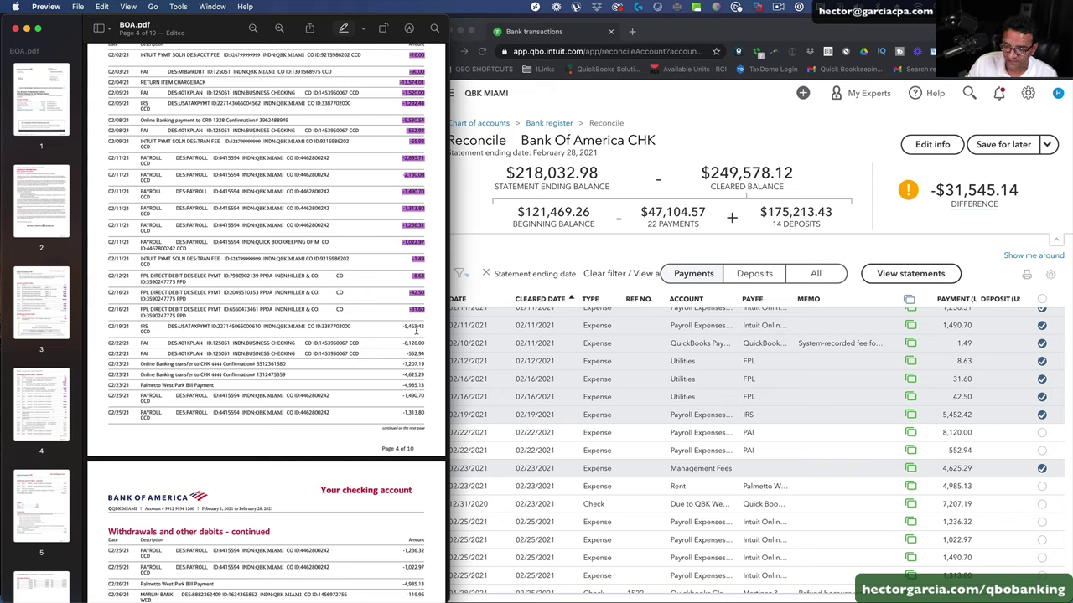
drag(404, 325, 421, 327)
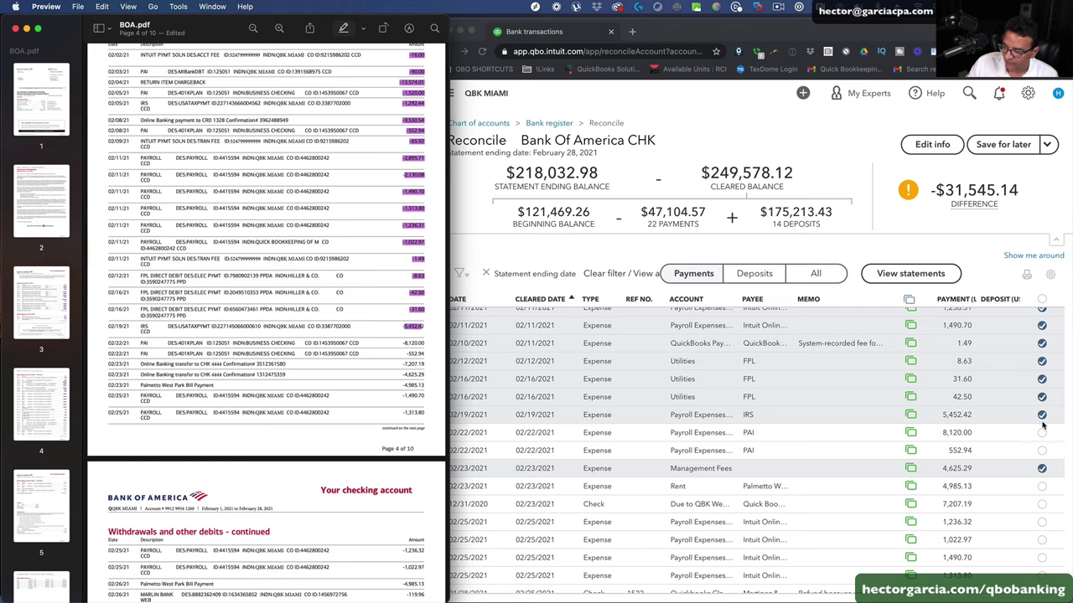
- Highlight the 02/22/21 PAI withdrawals of 8,120.00 and 552.94 in the statement and mark both payments as cleared
click(1043, 451)
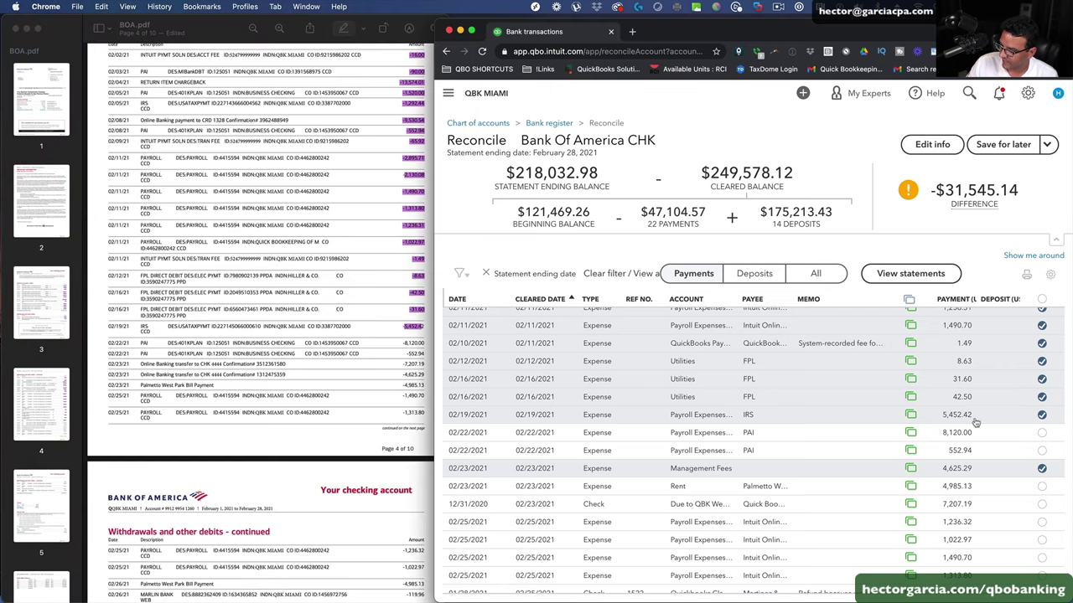
click(400, 346)
drag(404, 344, 426, 354)
click(1039, 435)
click(406, 355)
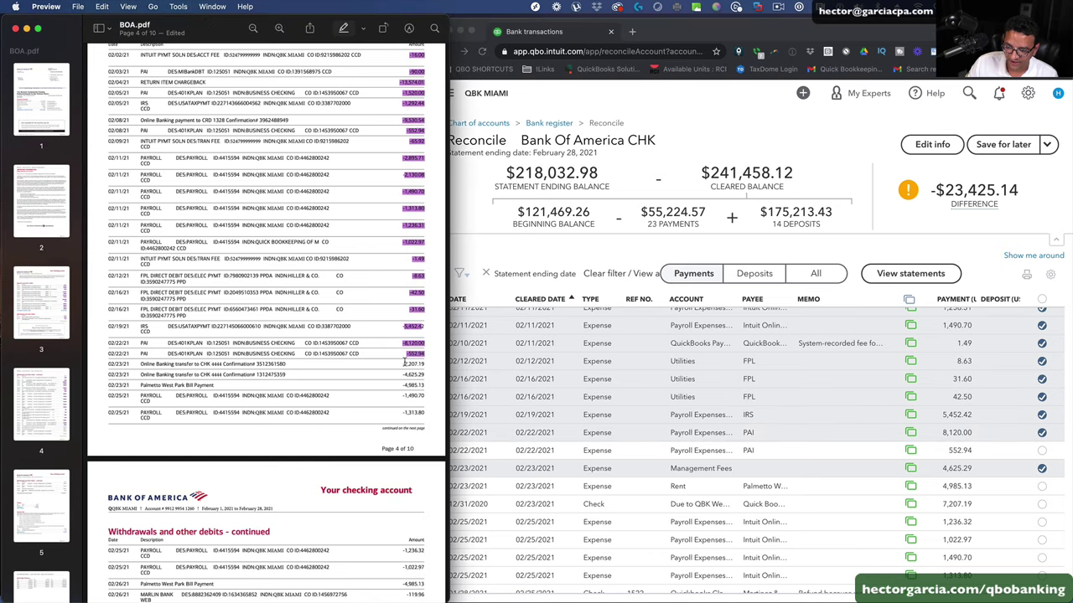
click(1042, 452)
- Mark the 7,207.19 check and the 4,985.13 rent expense with cleared date 02/23/2021 as cleared
scroll(399, 366, down, 3)
click(398, 366)
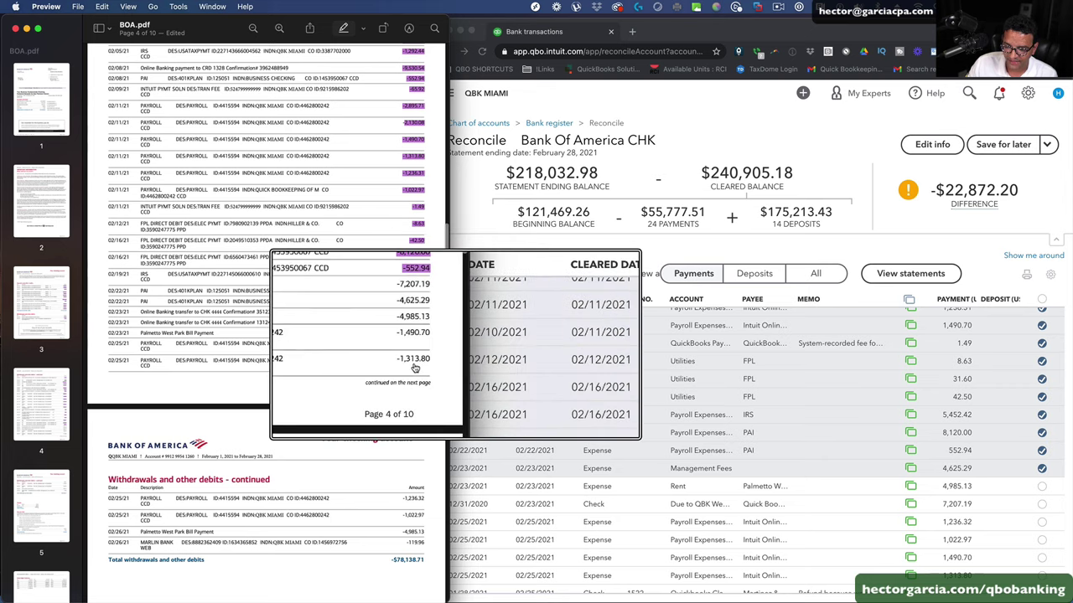
scroll(1047, 473, down, 3)
click(1043, 429)
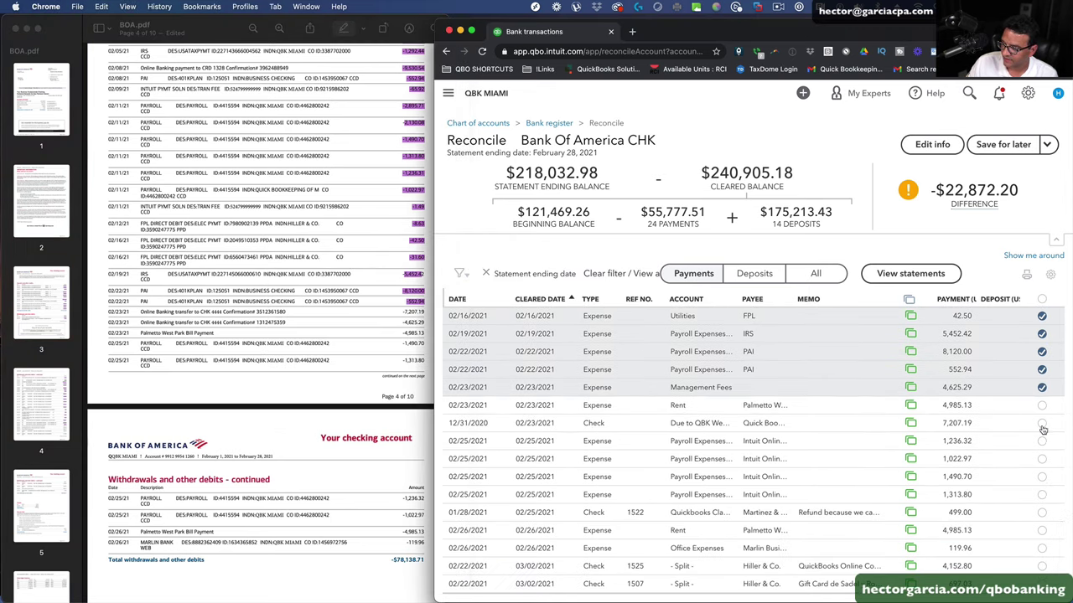
click(1041, 424)
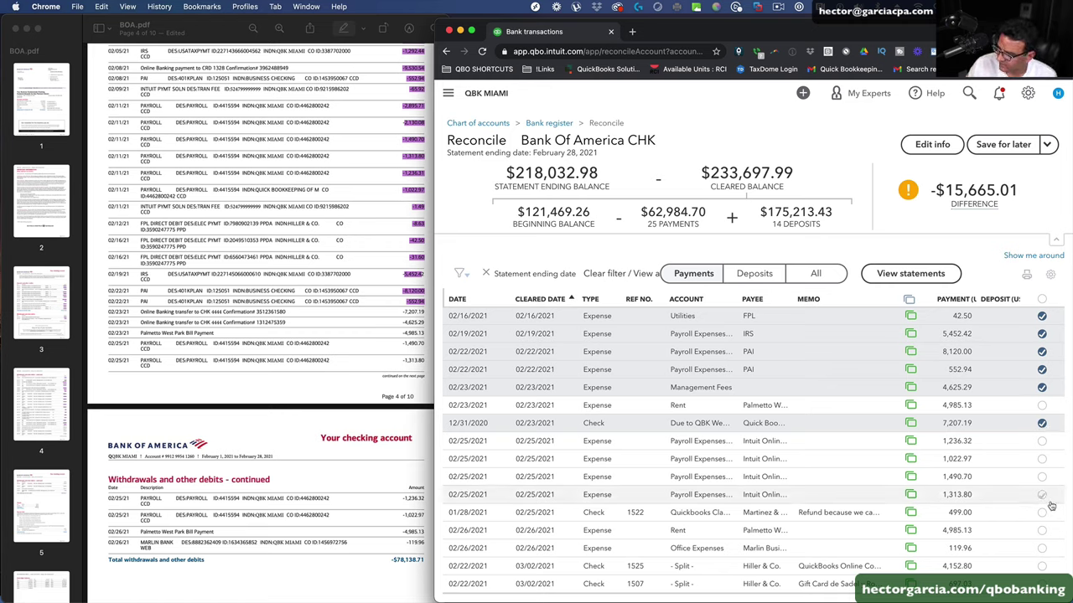
scroll(961, 394, down, 1)
scroll(961, 398, up, 1)
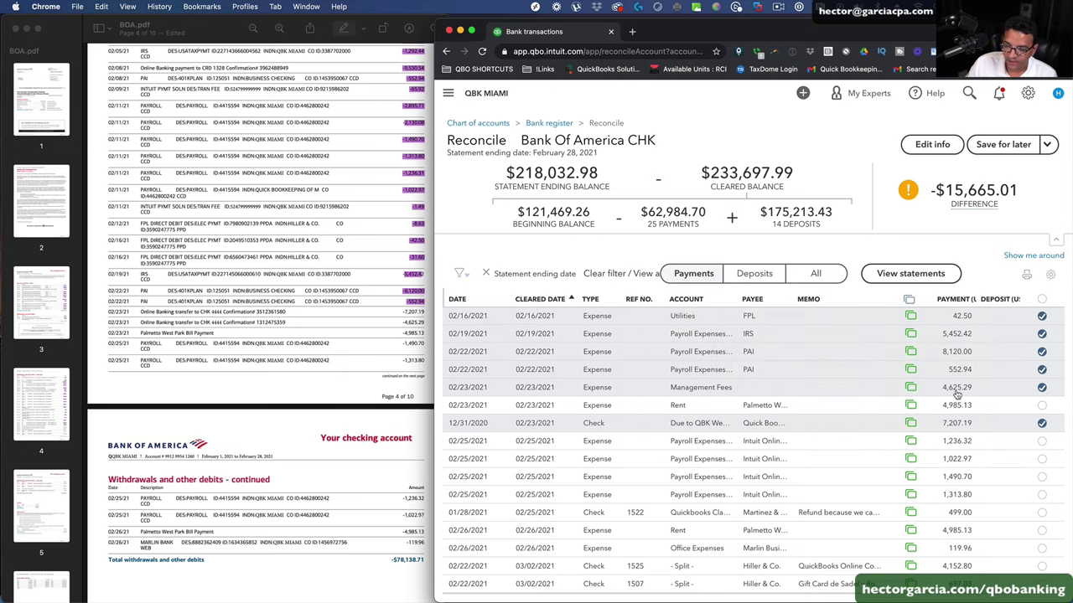
click(1042, 405)
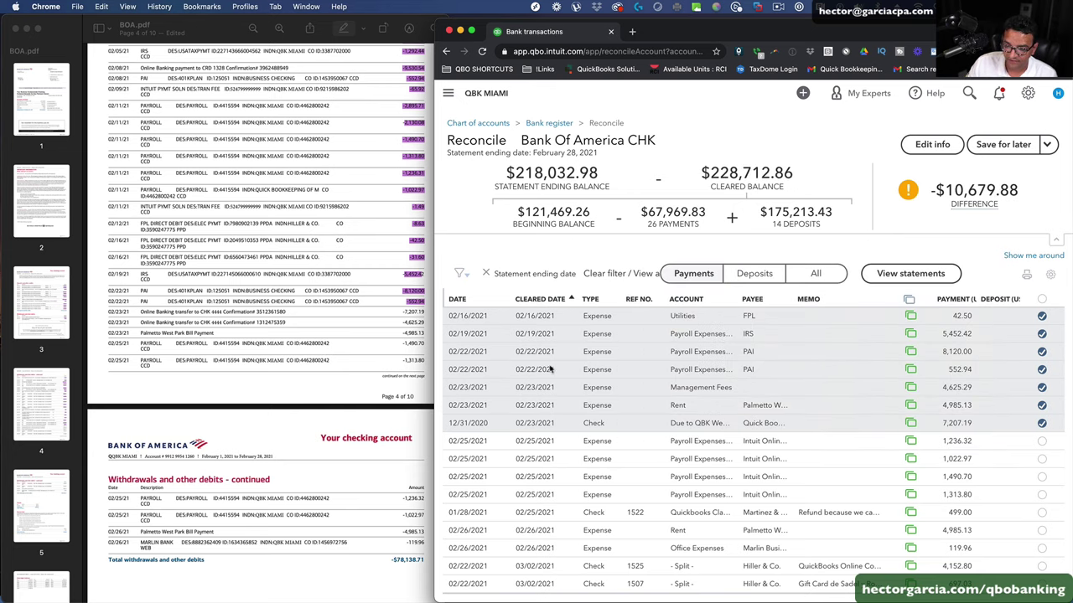
- Mark the 02/25/2021 payroll payments of 1,490.70 and 1,313.80 as cleared and highlight the statement withdrawals from 7,207.19 through 1,313.80
click(1043, 479)
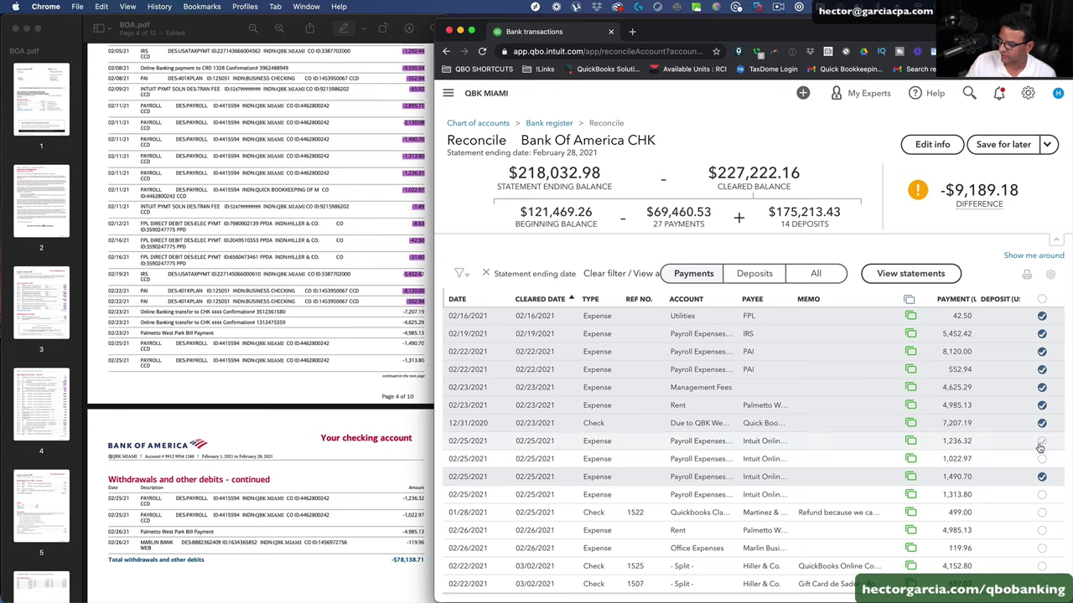
click(1042, 495)
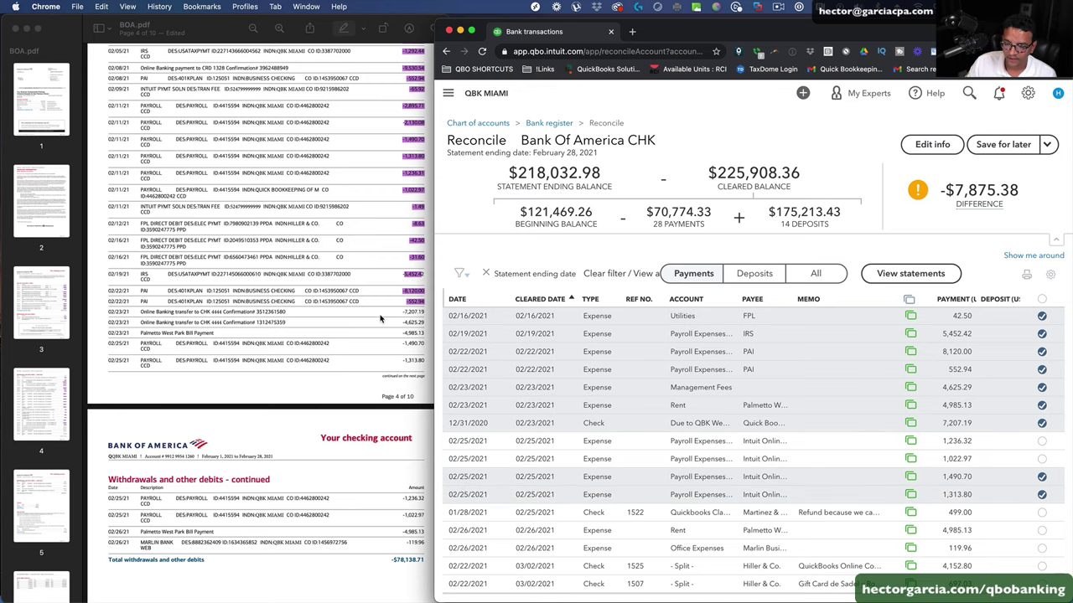
scroll(379, 318, down, 3)
click(401, 240)
drag(400, 240, 424, 288)
- Mark the 02/25/2021 payroll payments of 1,236.32 and 1,022.97 and the 02/26/2021 expenses of 4,985.13 and 119.96 as cleared
scroll(419, 293, down, 2)
key(grave)
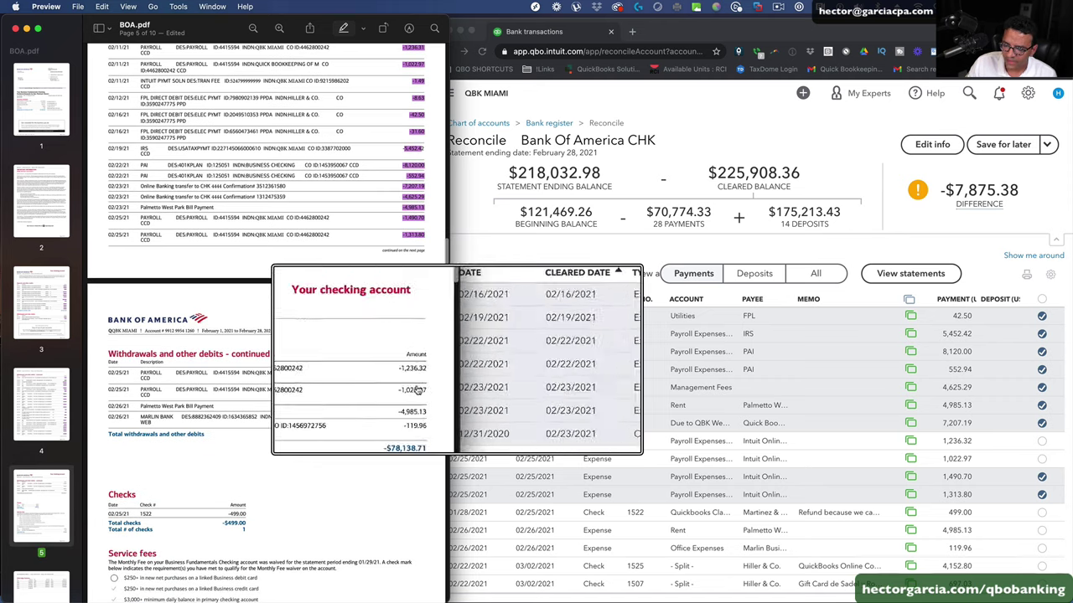
scroll(1020, 473, down, 1)
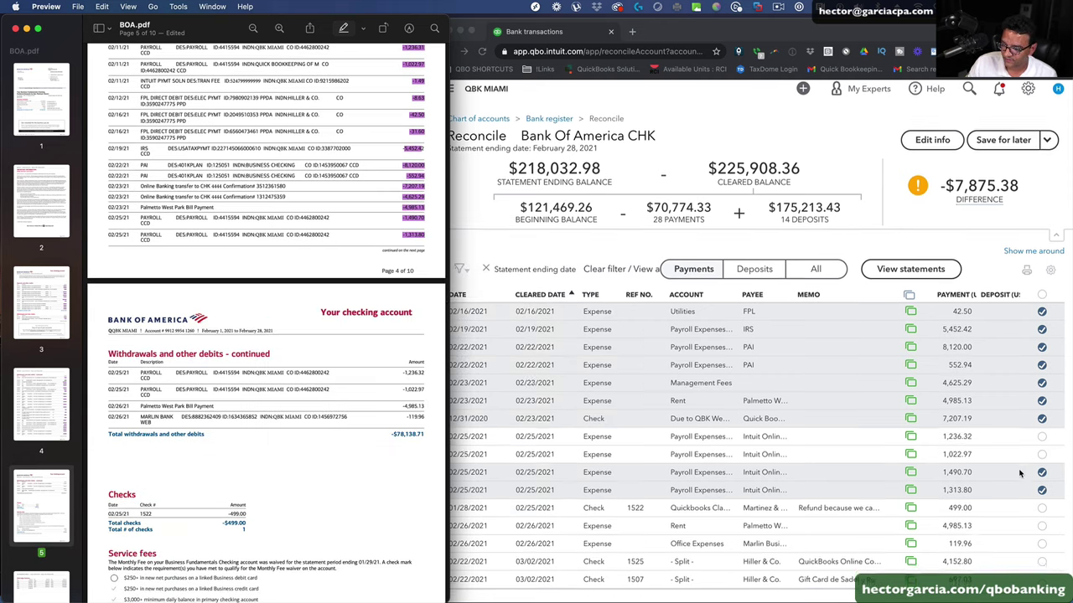
scroll(1020, 473, up, 1)
click(1042, 442)
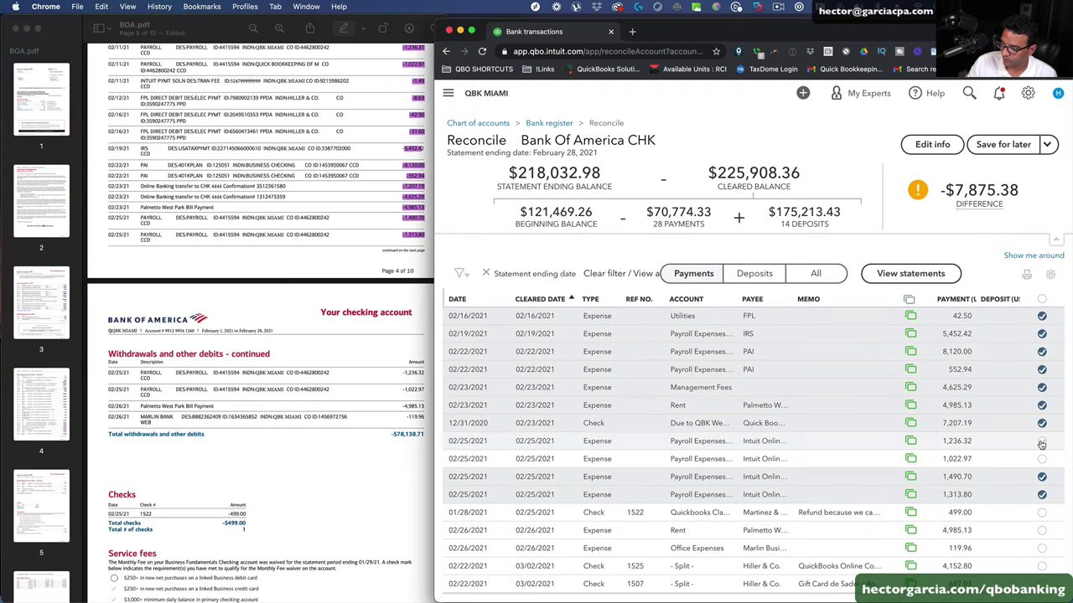
click(1041, 441)
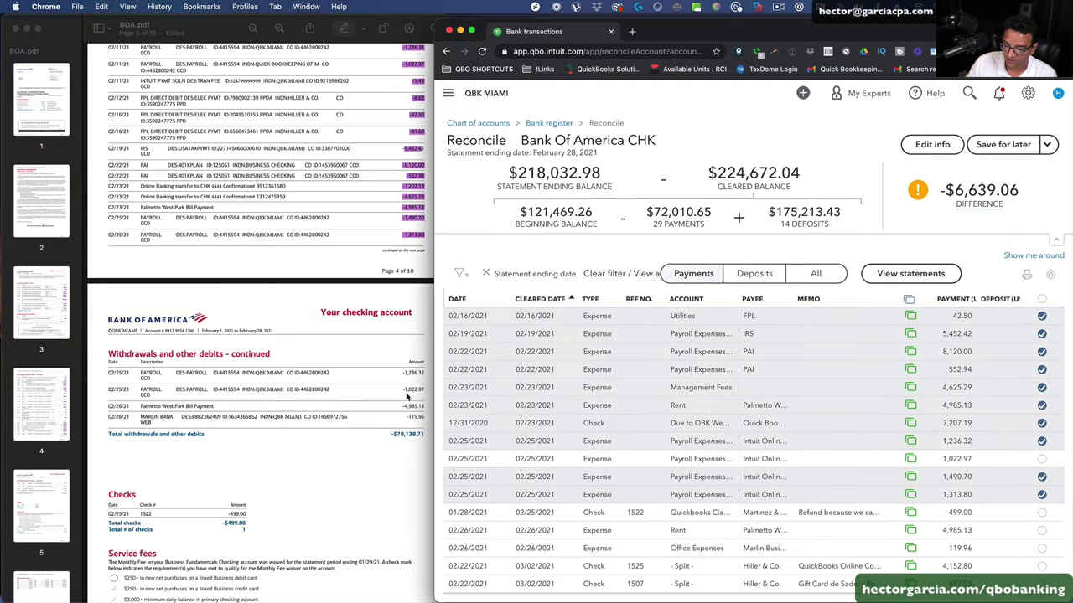
click(484, 457)
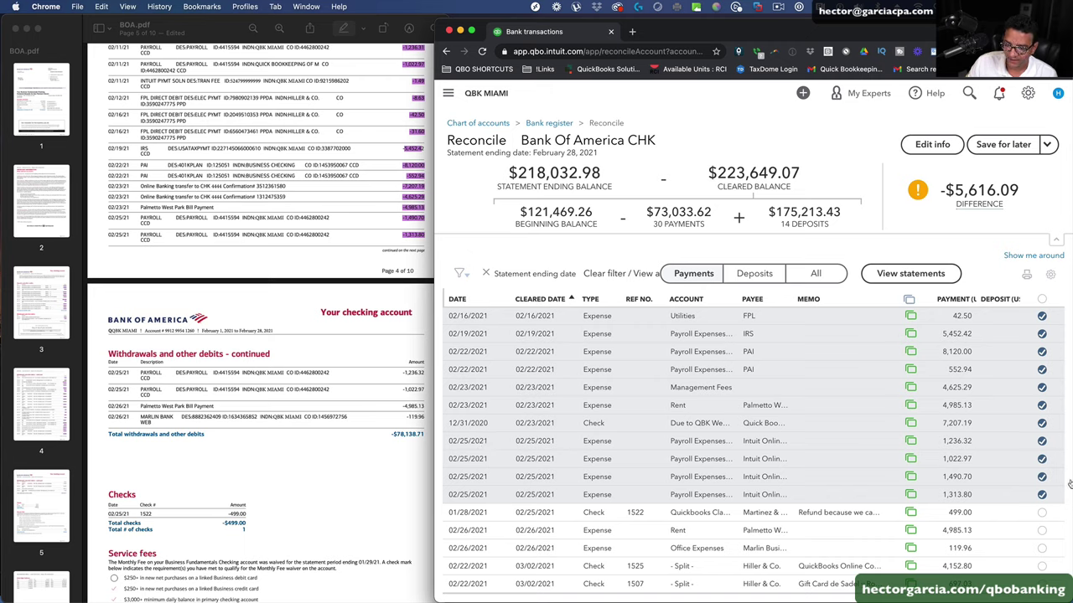
click(1042, 530)
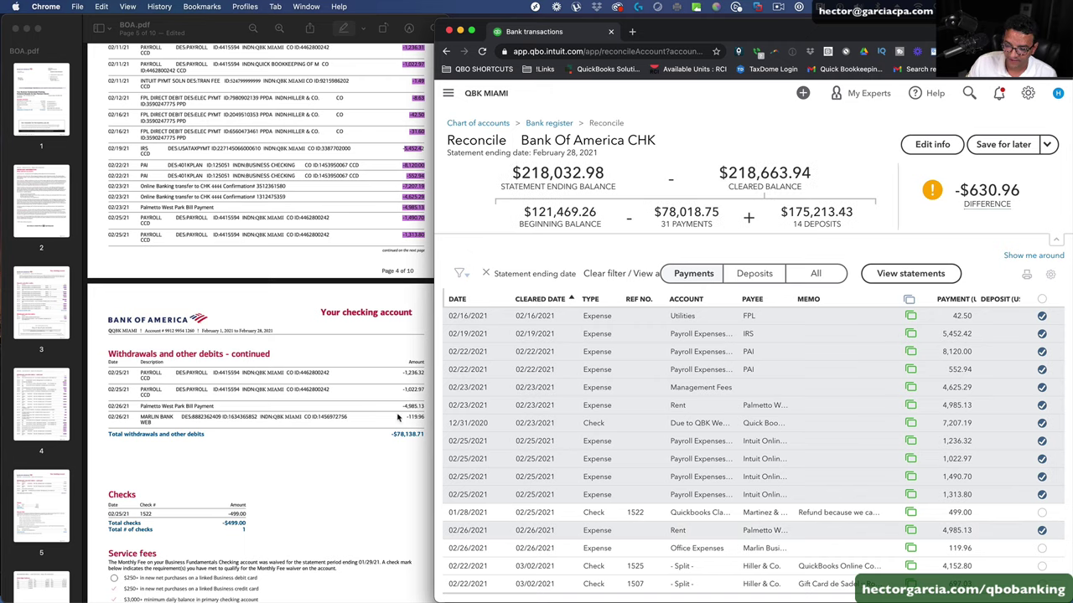
click(1041, 548)
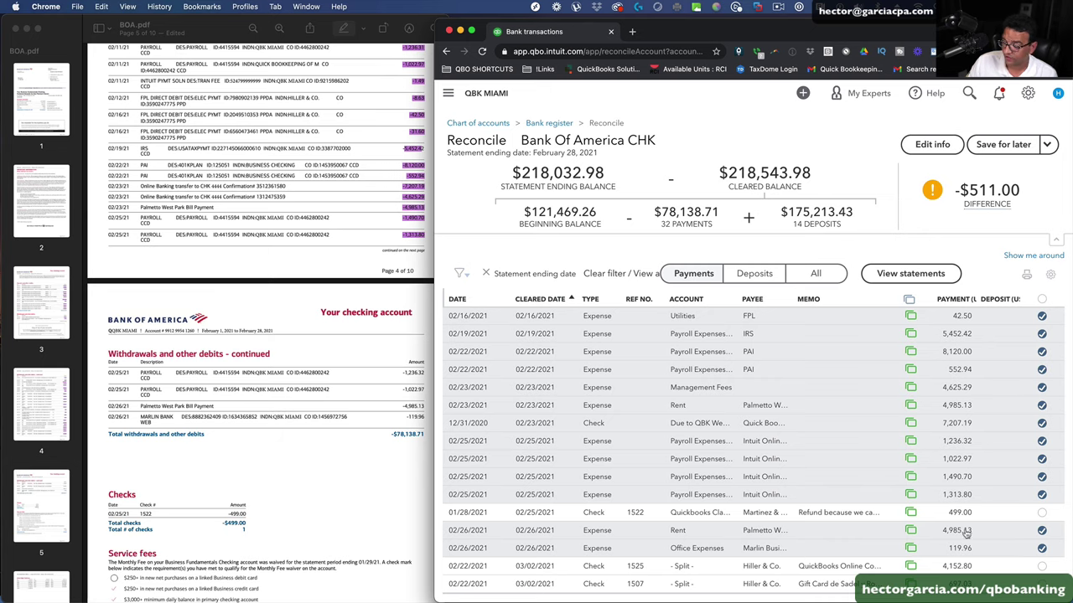
- Match check 1522 for 499.00 with the statement's Checks section, mark it as cleared, and check the remaining difference
scroll(251, 478, down, 2)
click(247, 487)
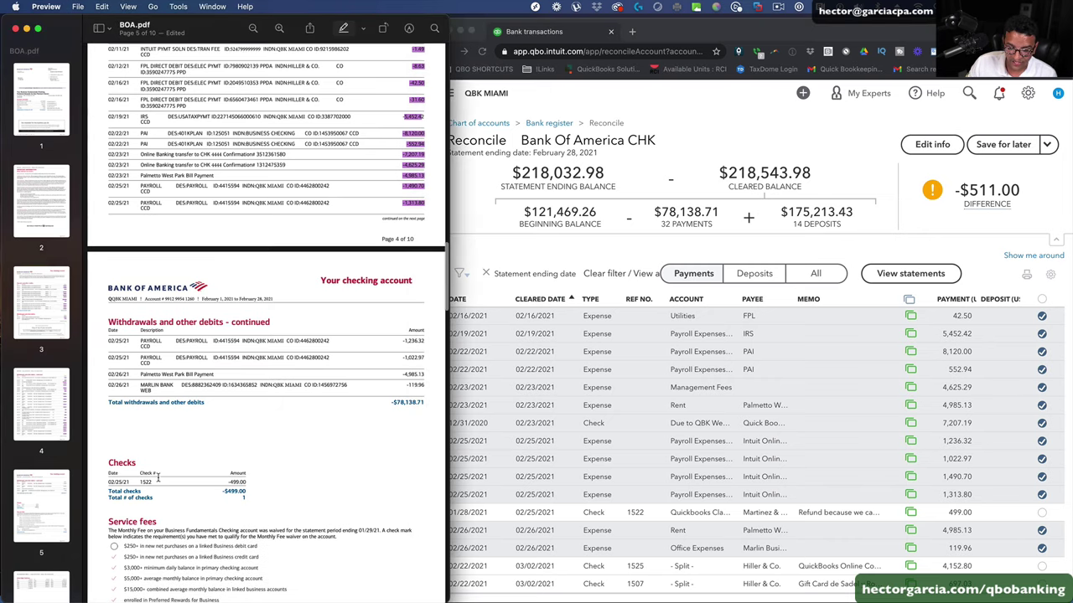
key(grave)
key(grave)
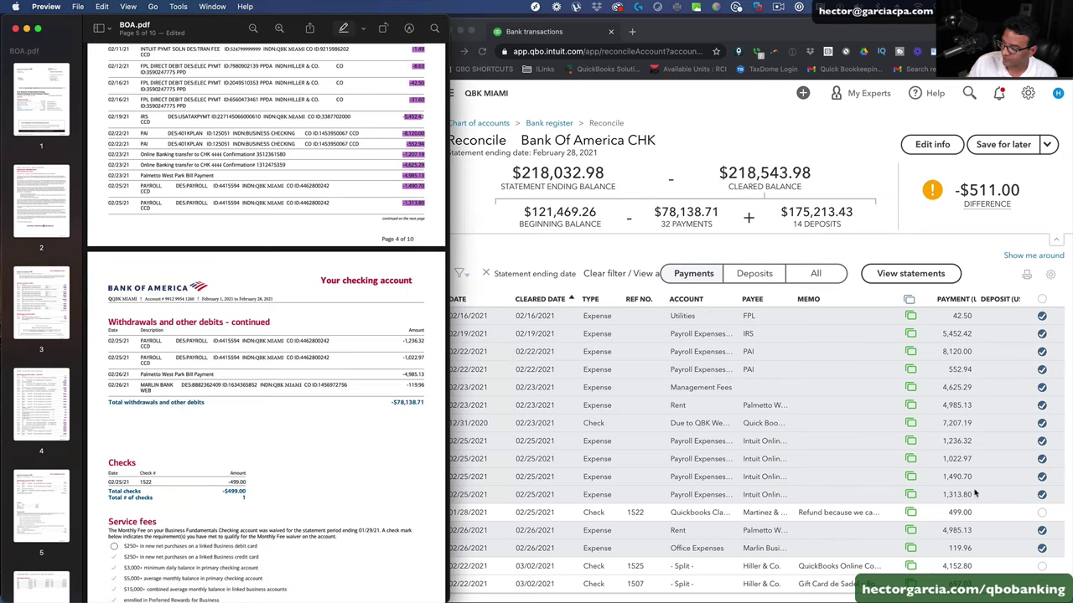
key(grave)
key(grave)
click(1039, 514)
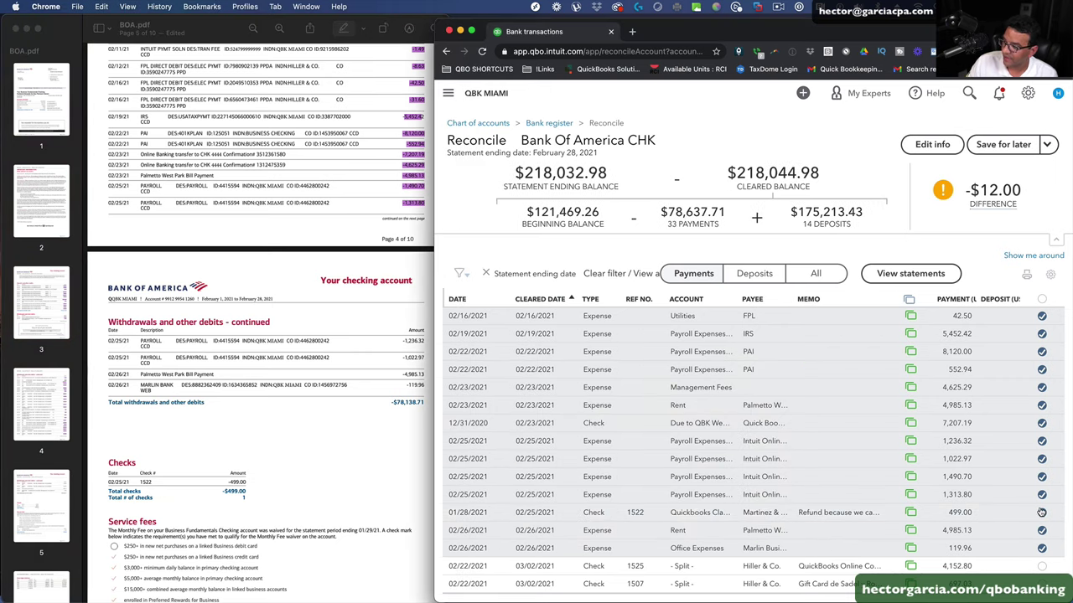
mouse_move(974, 194)
key(grave)
key(grave)
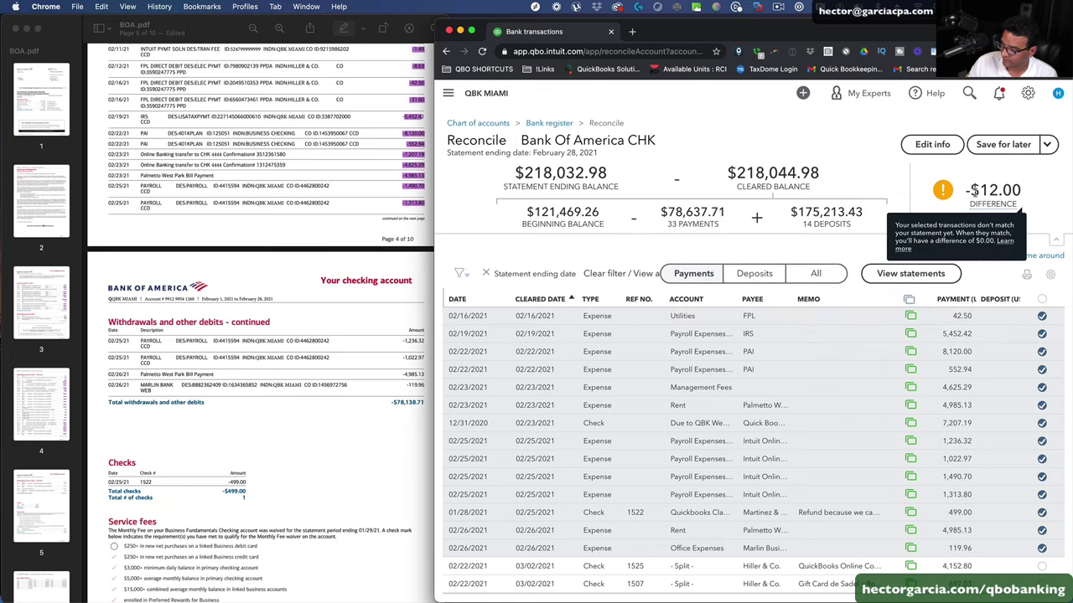
- Highlight the 02/04/21 returned item chargeback fee of 12.00 in the statement's Service fees section
click(255, 419)
scroll(299, 423, down, 2)
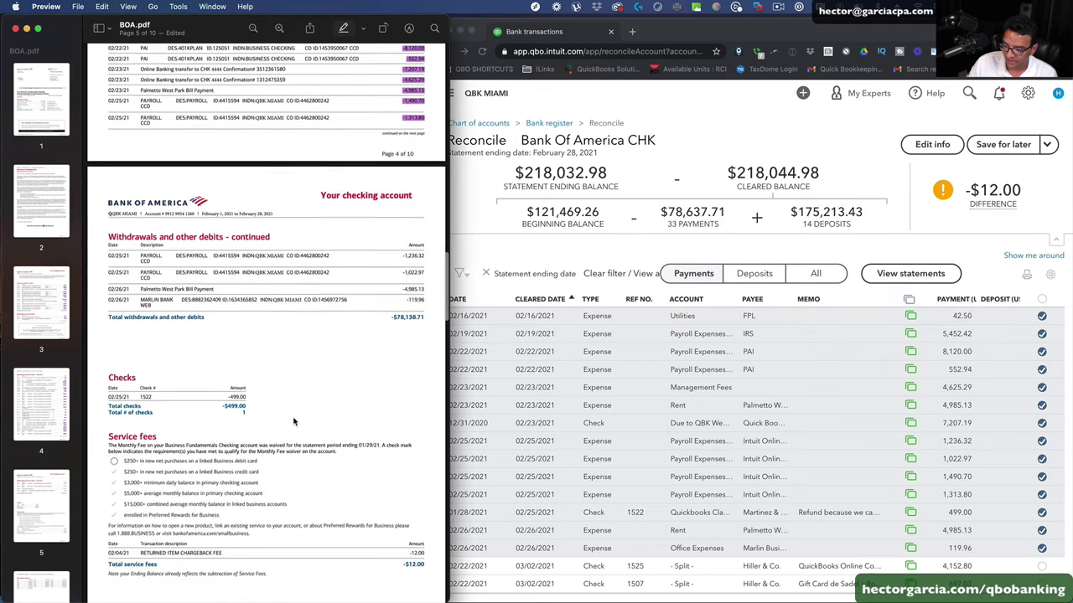
scroll(302, 373, down, 2)
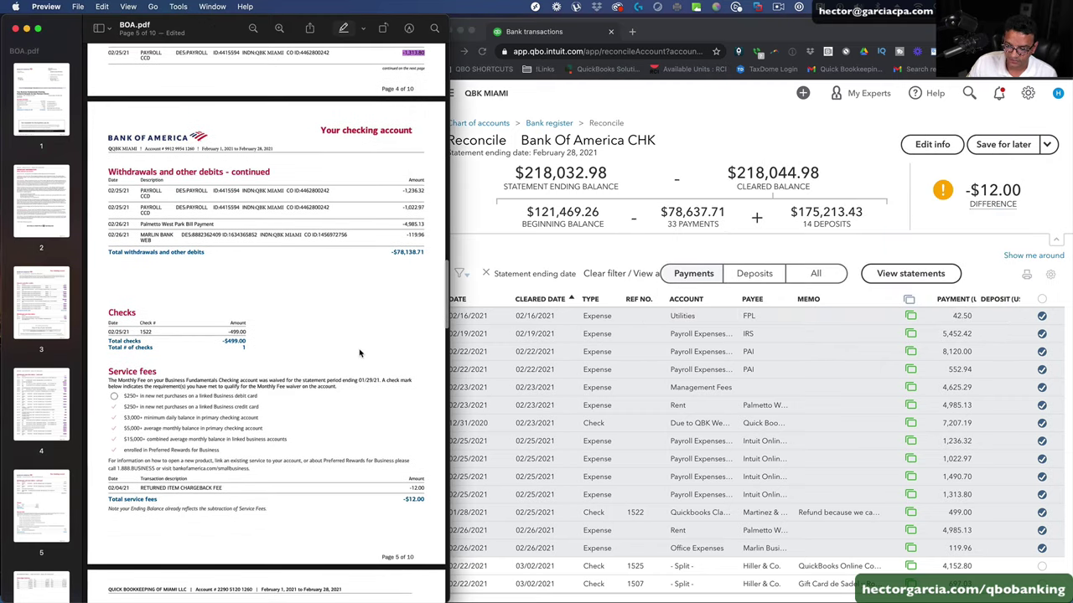
key(grave)
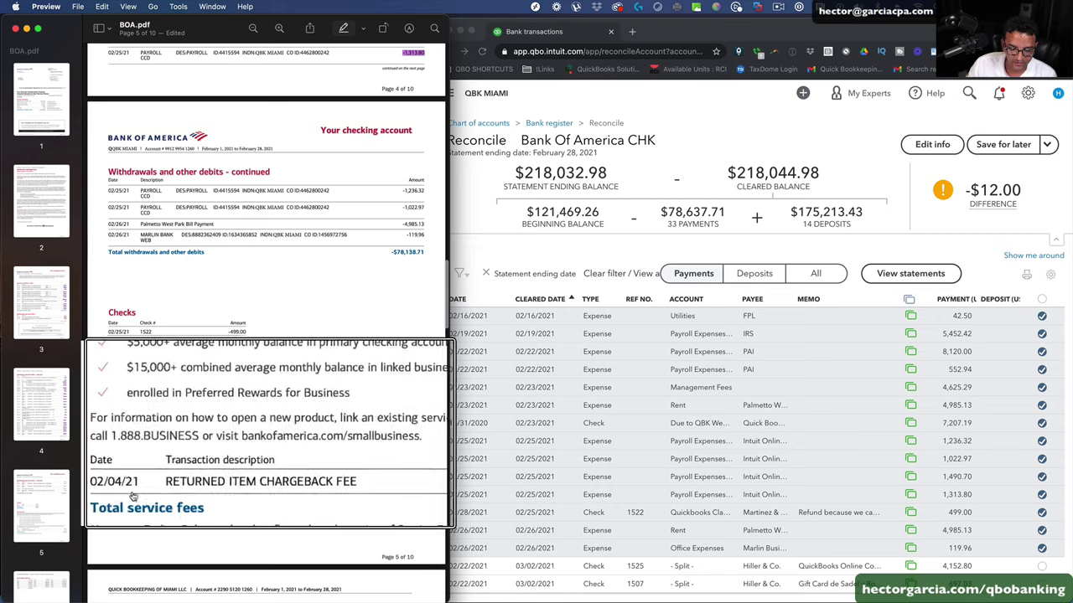
key(grave)
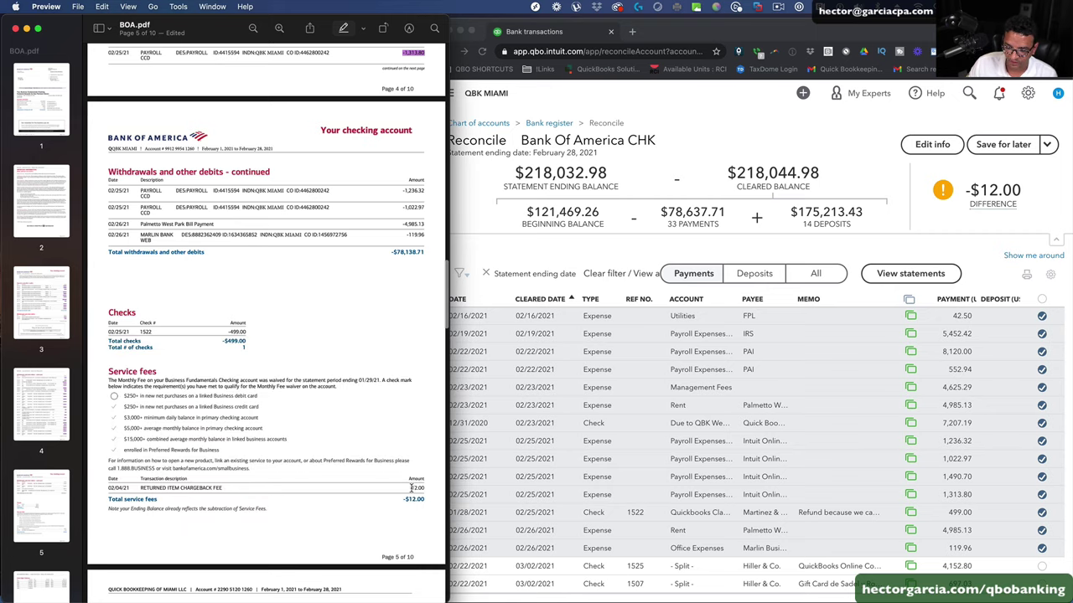
drag(411, 488, 427, 488)
- Mark the 02/04/2021 bank service charge of 12.00 as cleared and check the reconciliation difference
scroll(976, 511, up, 5)
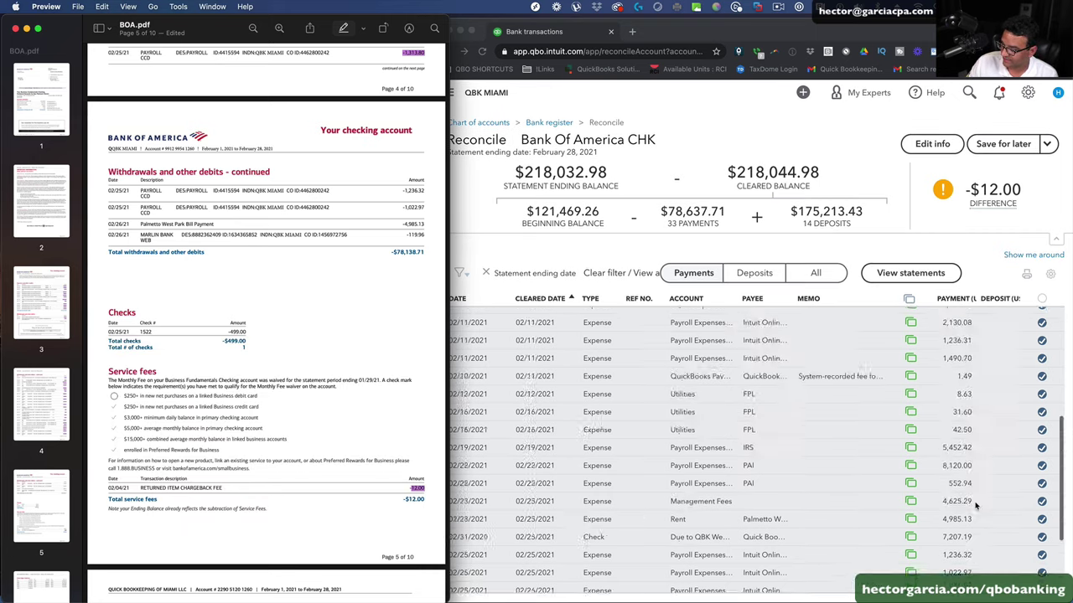
key(grave)
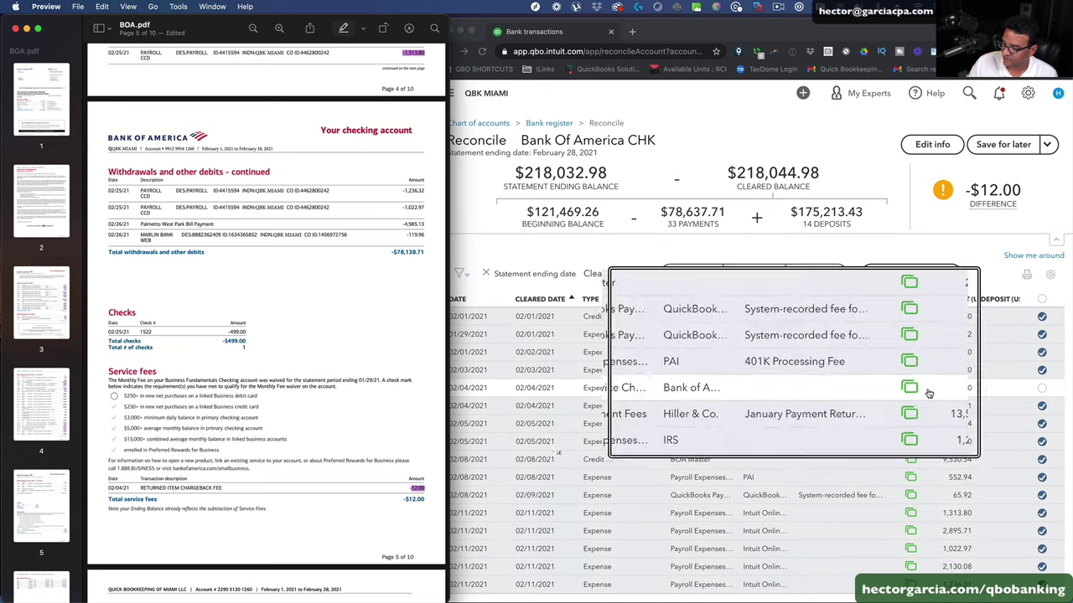
key(grave)
click(1041, 387)
mouse_move(1014, 200)
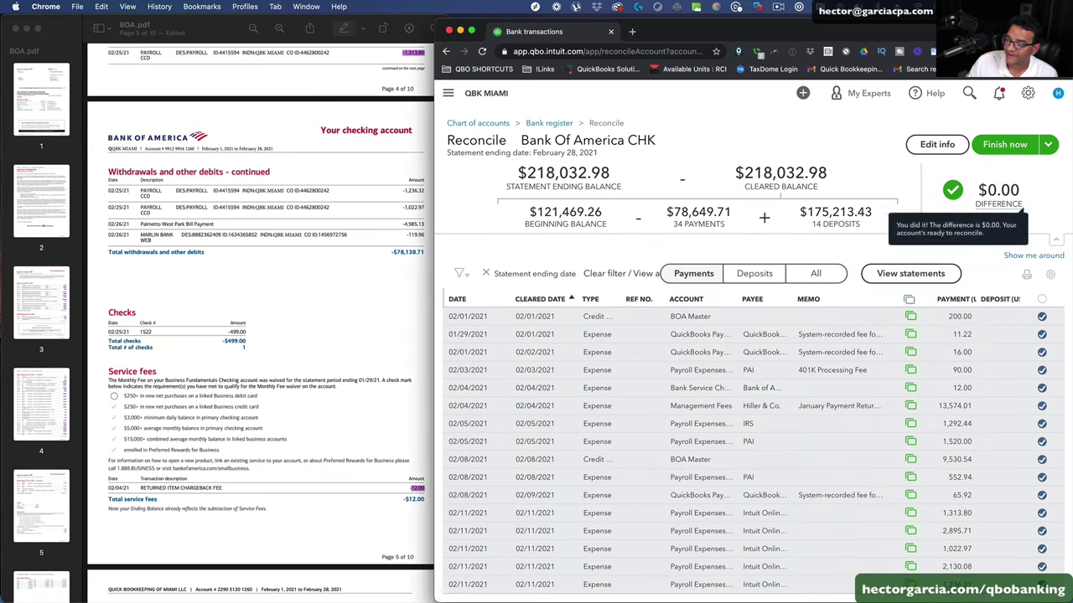
key(grave)
key(grave)
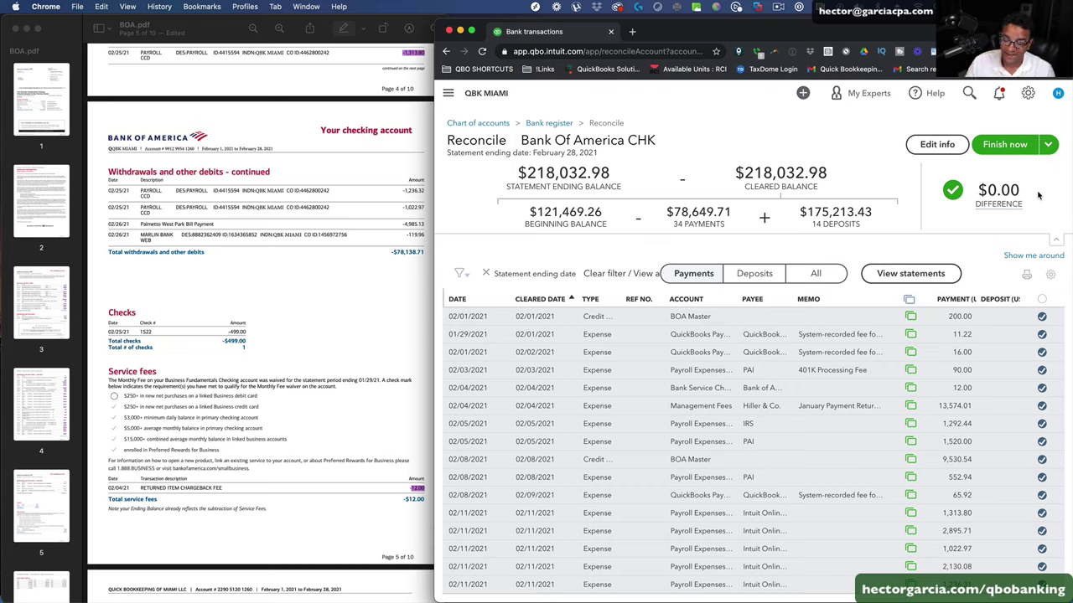
- Review the cleared payments in the reconciliation list and enlarge the browser window to fill the screen
key(grave)
key(grave)
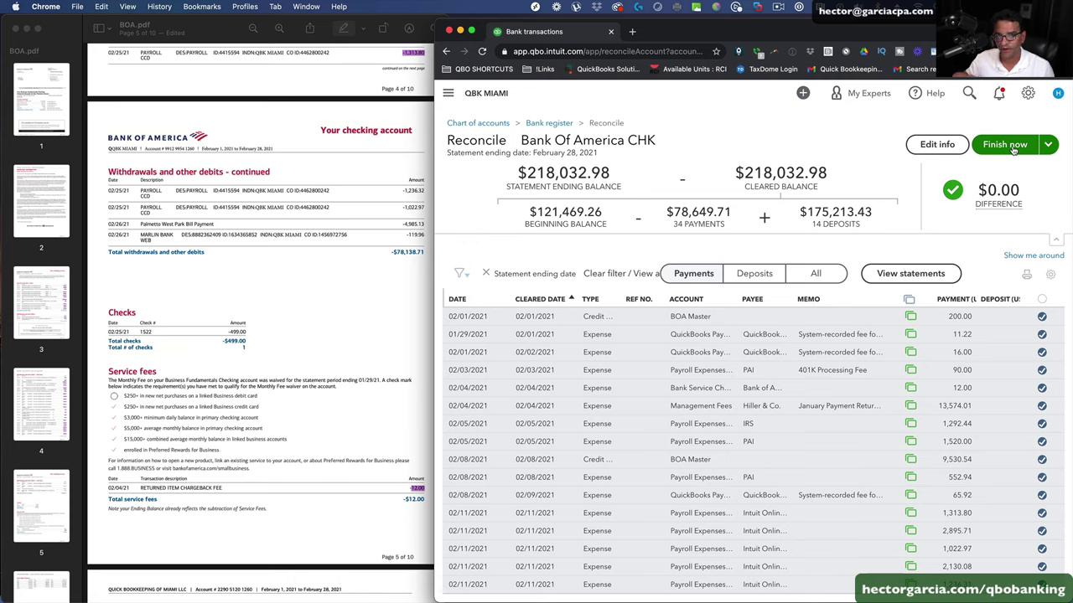
scroll(897, 369, down, 5)
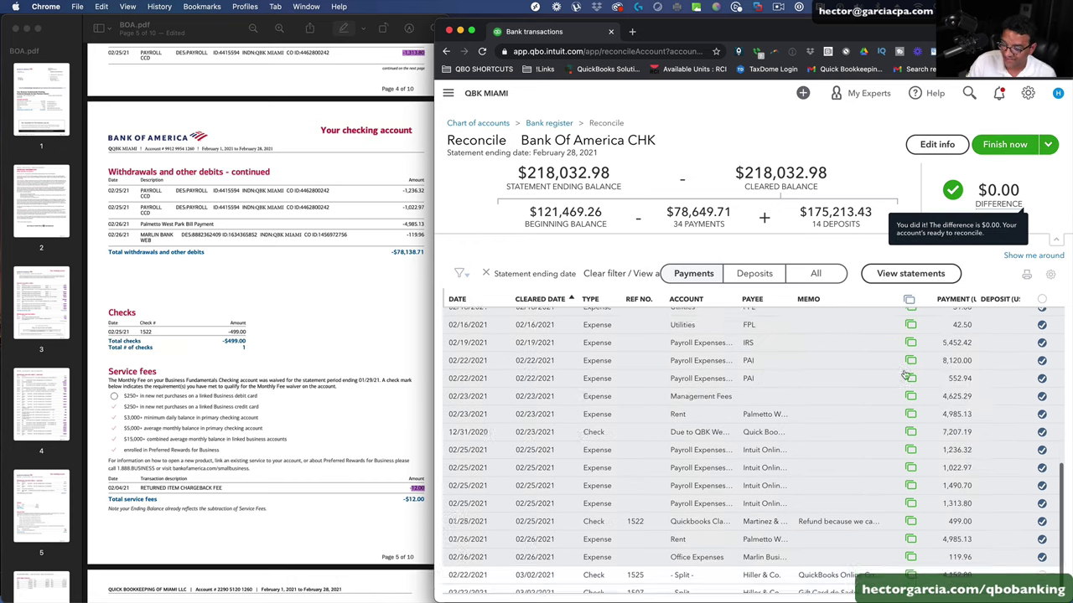
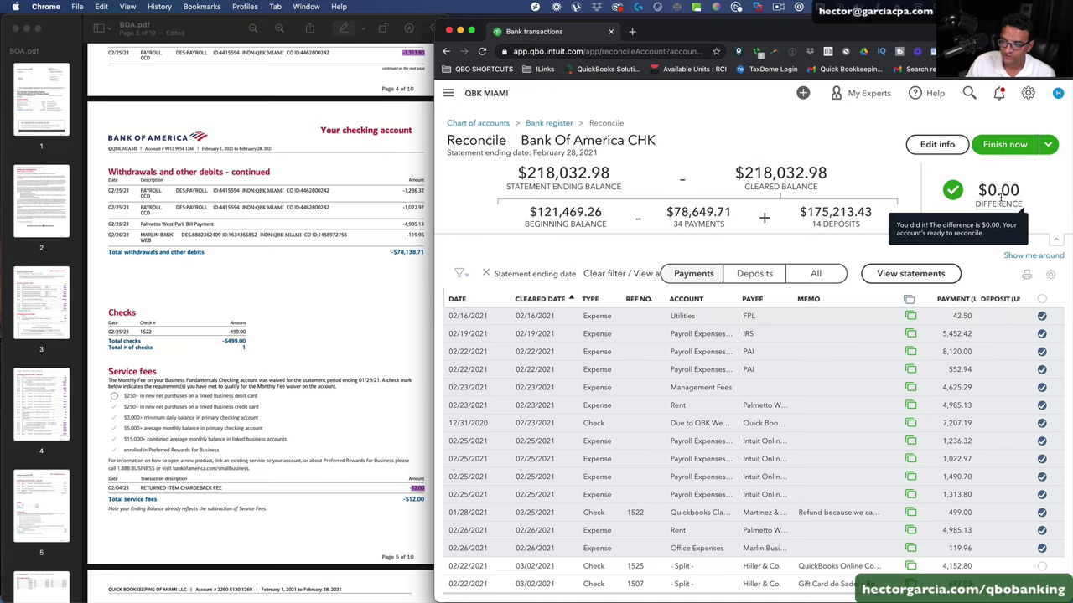
double_click(441, 29)
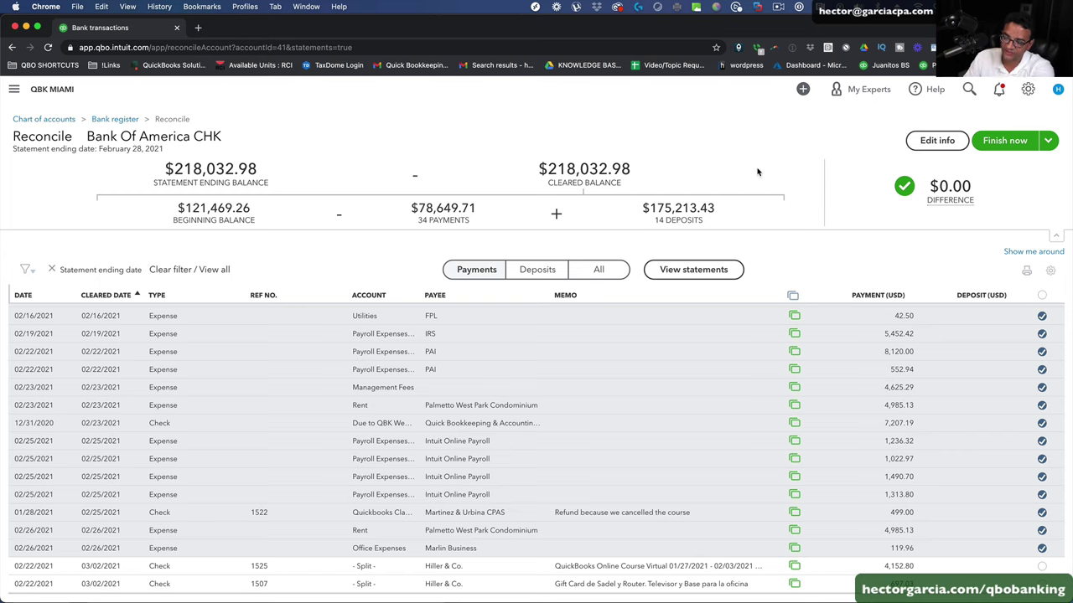
click(802, 89)
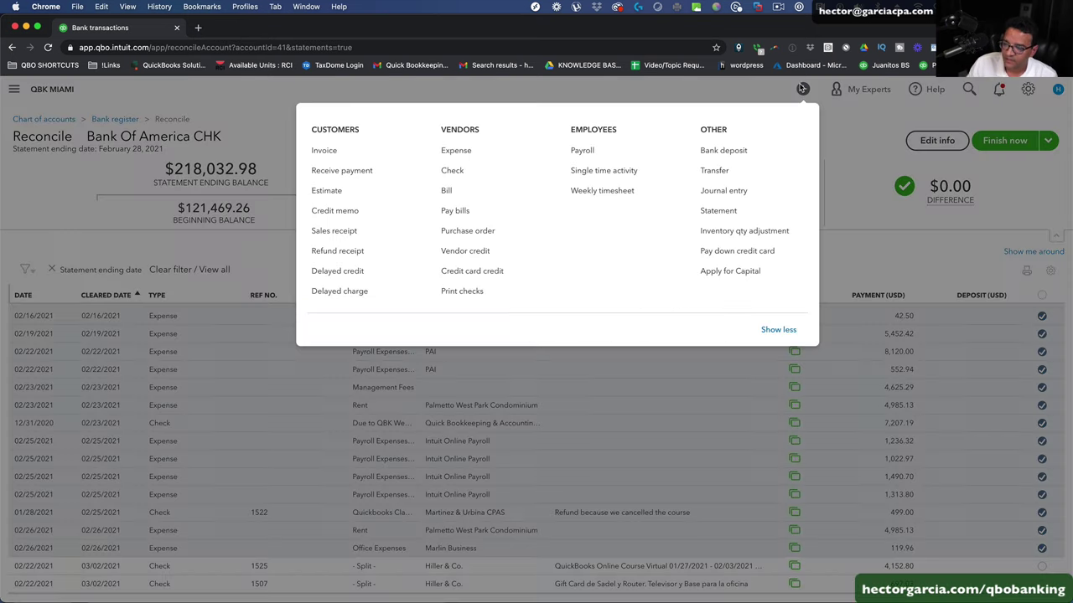
click(447, 172)
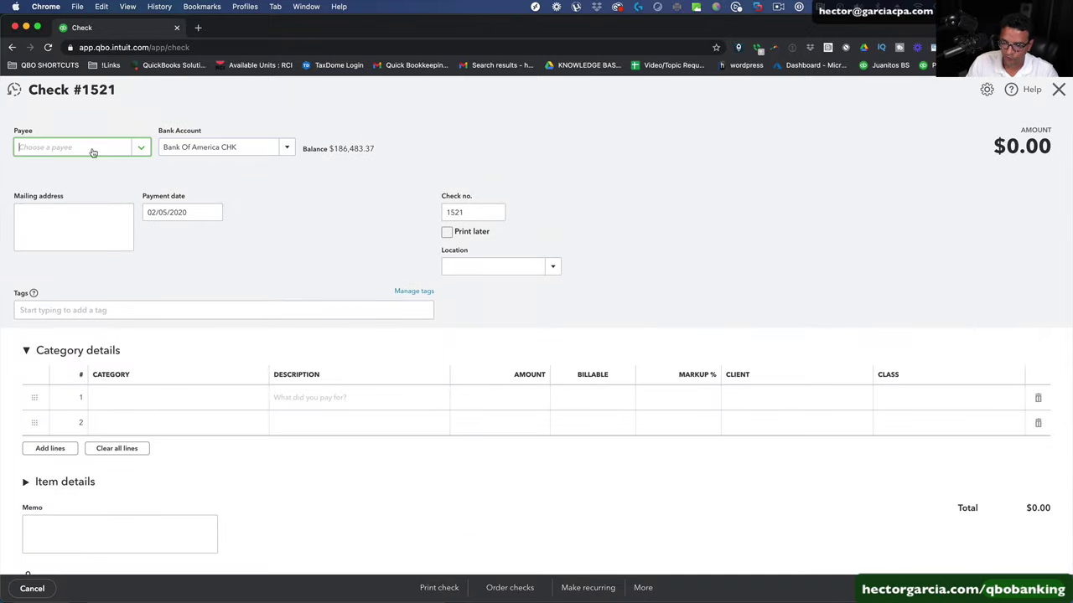
click(1058, 90)
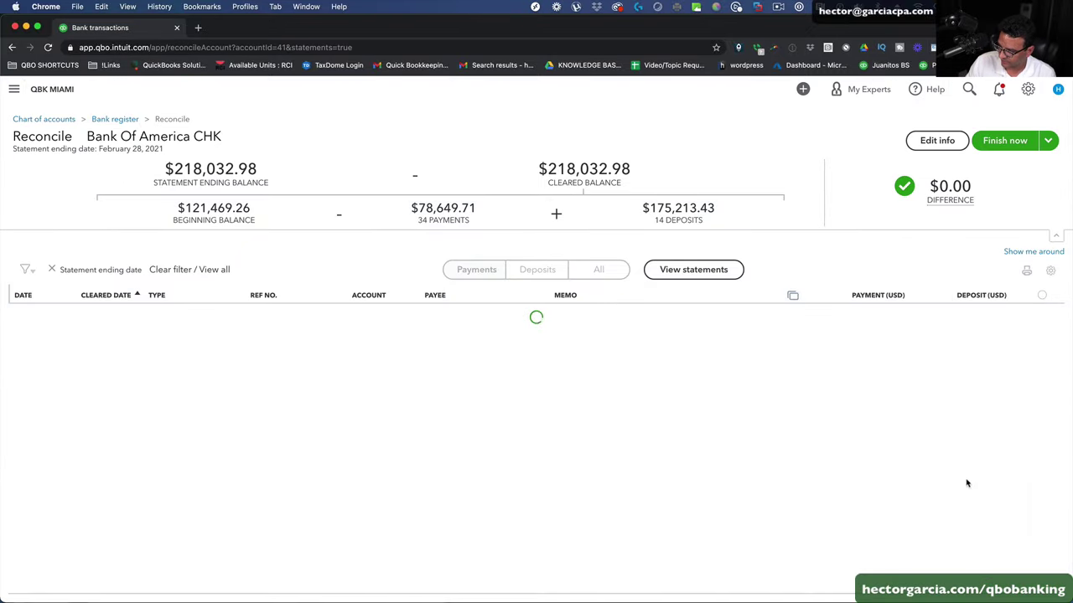
- Start a new check from Bank Of America CHK, dated 02/15/2021, with 7-Eleven as the payee
scroll(954, 499, down, 8)
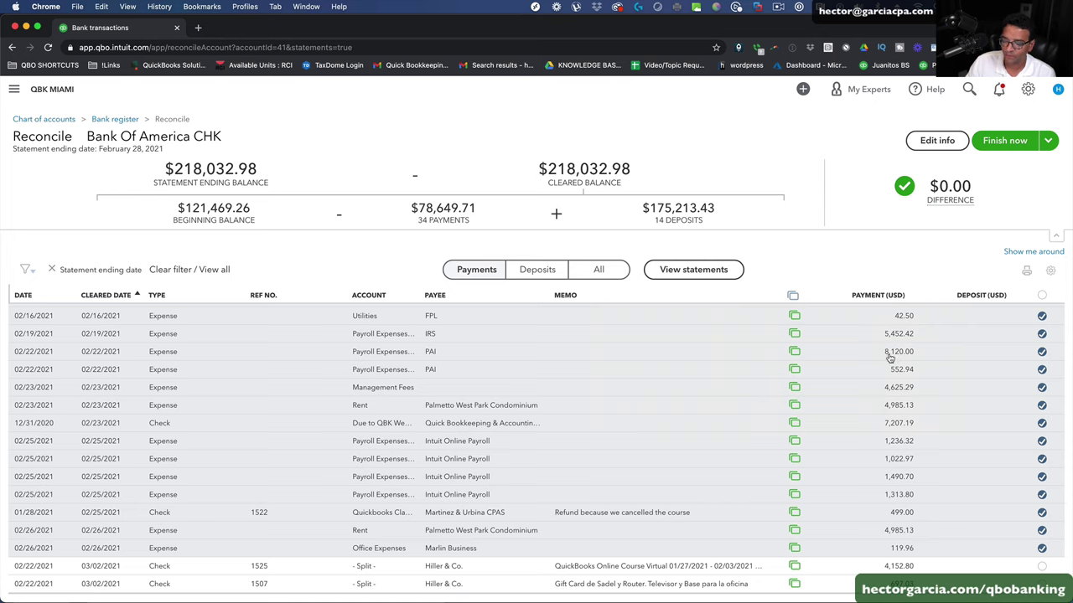
click(803, 89)
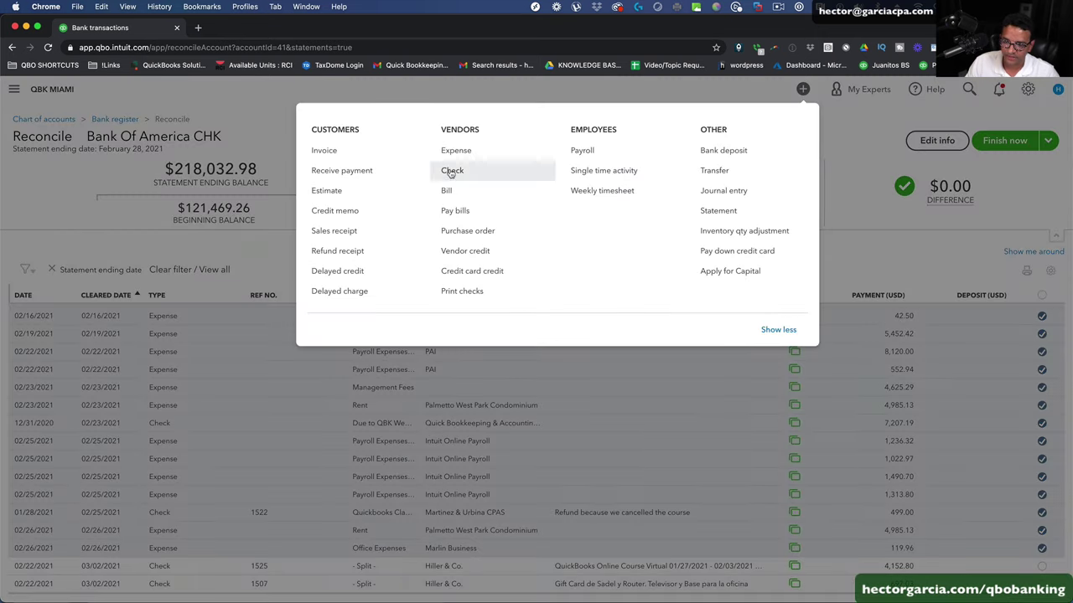
click(492, 171)
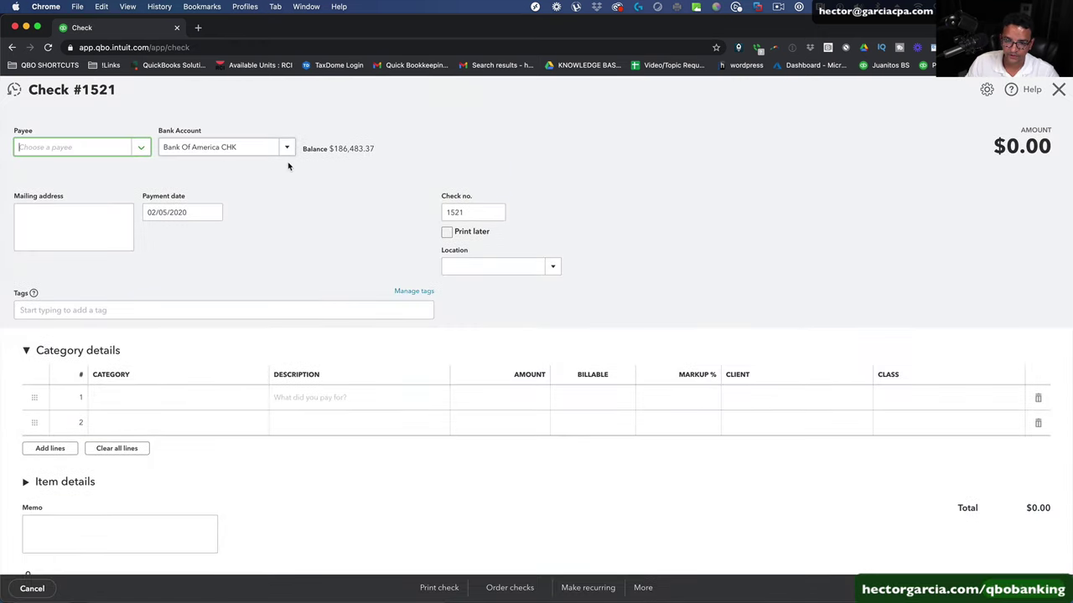
click(177, 212)
key(super+a)
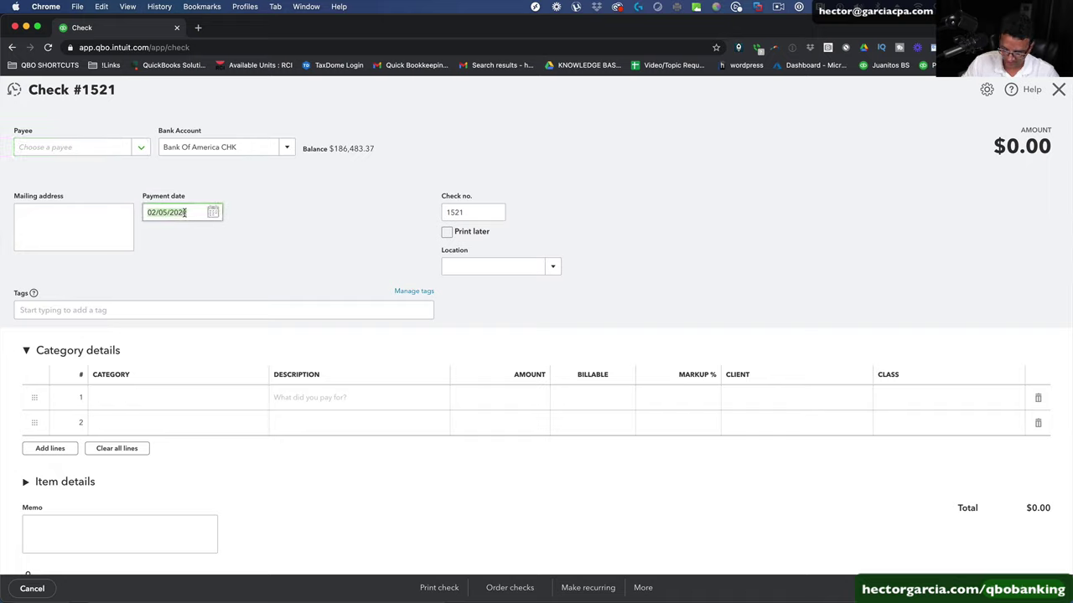
text(05/05/2020)
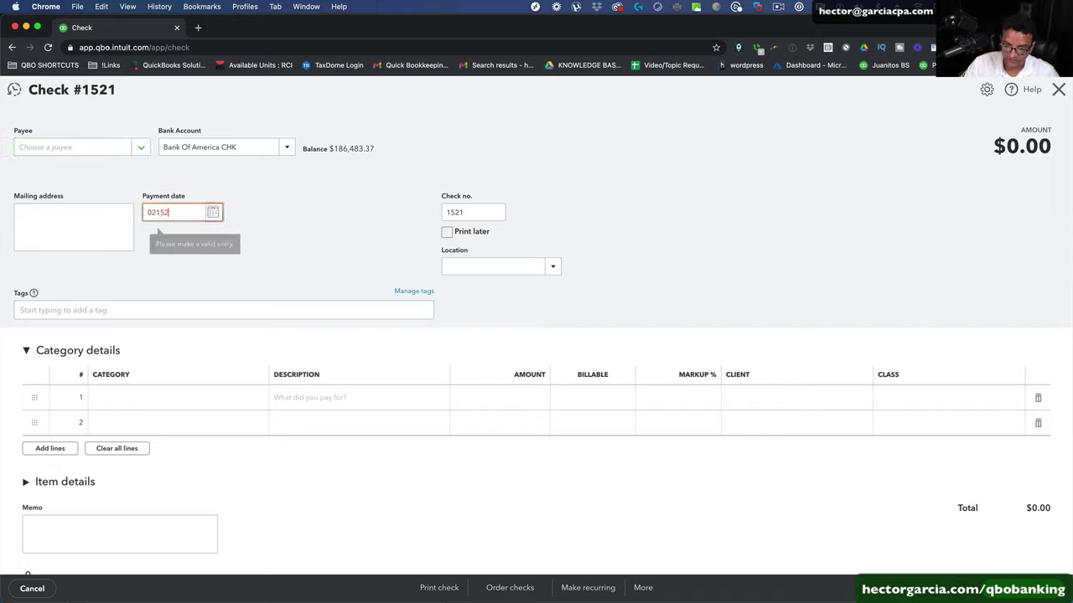
click(143, 149)
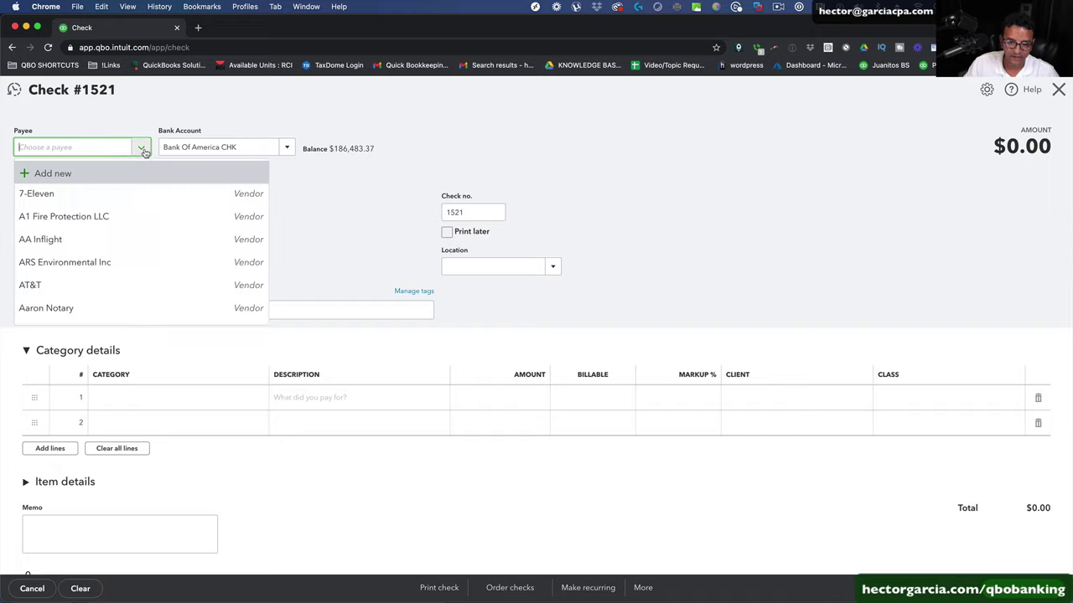
click(42, 194)
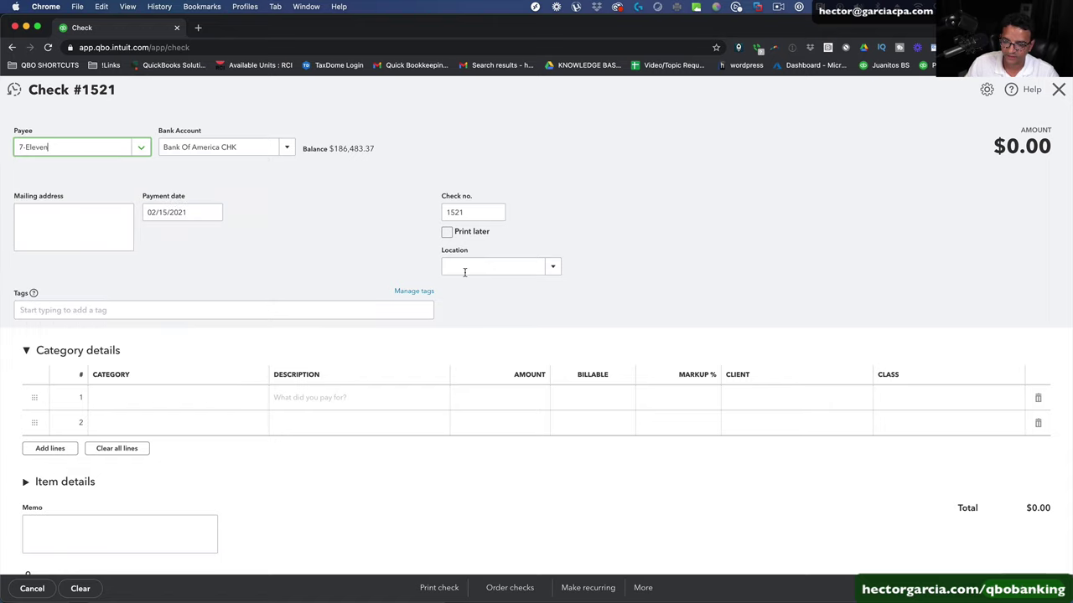
- Assign the check's first line to Payroll Expenses with an amount of 8,020.00 and save the check
click(187, 399)
text(pay)
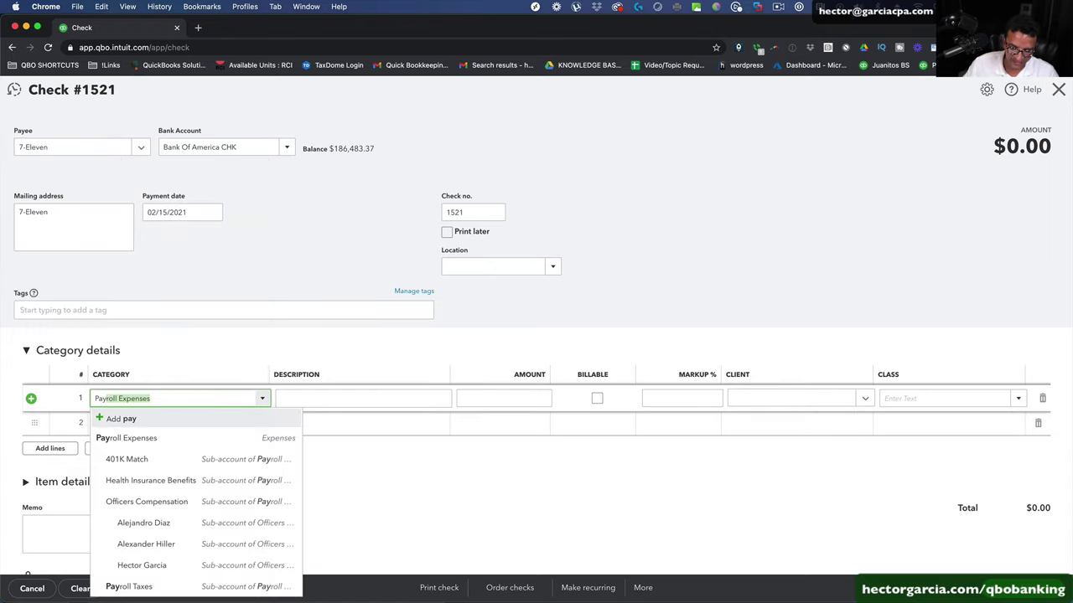
click(148, 444)
click(529, 400)
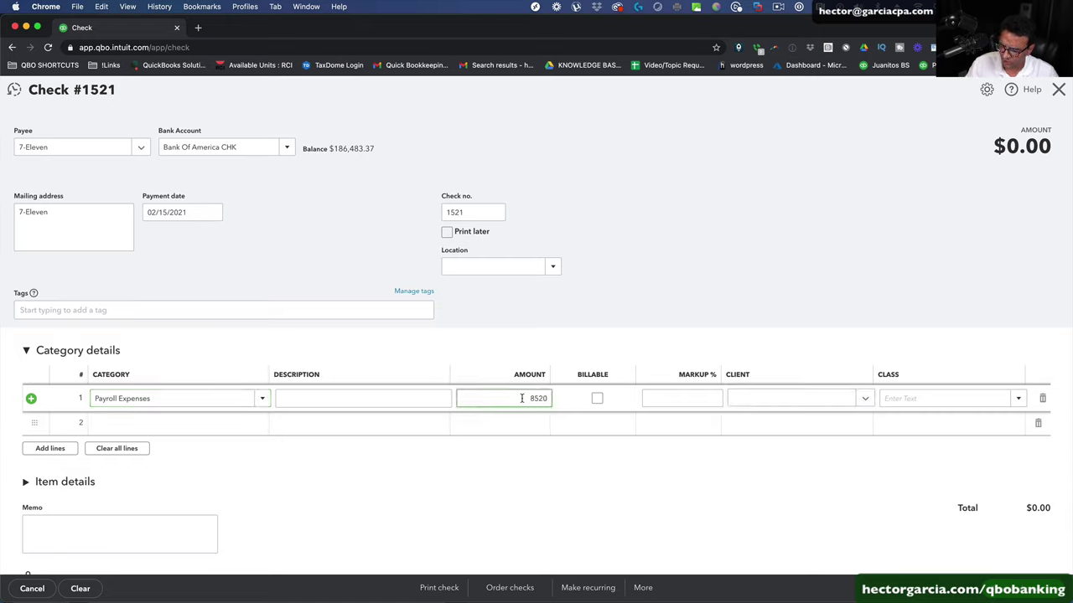
click(578, 405)
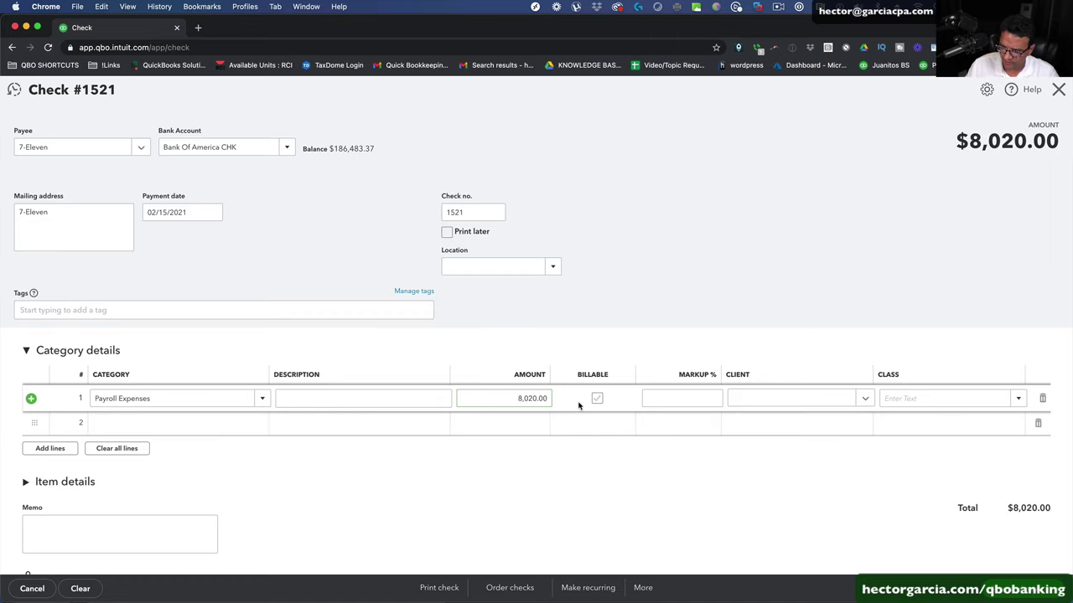
click(913, 442)
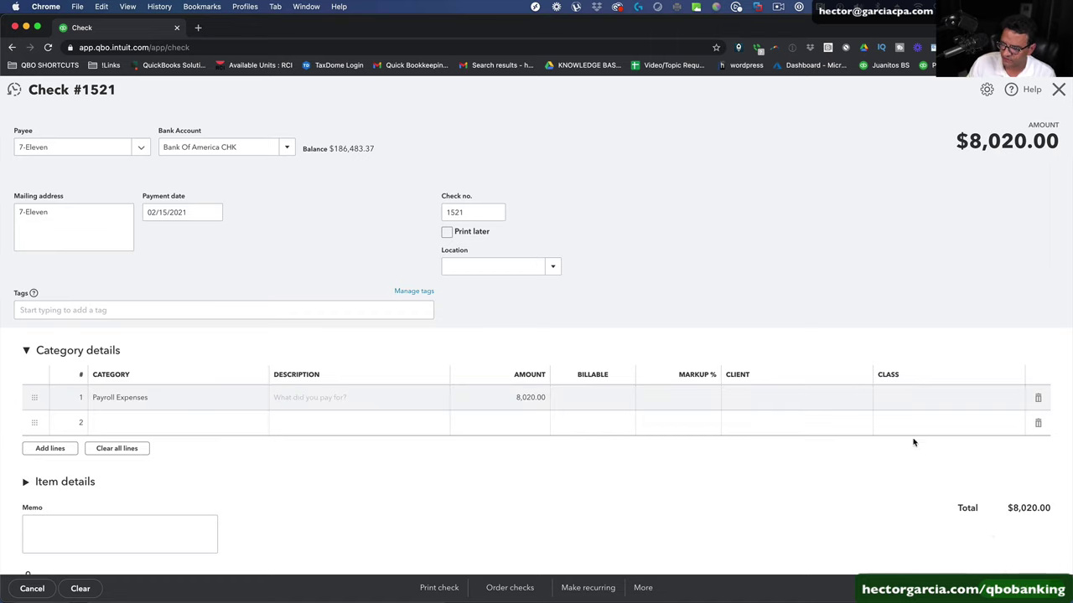
key(ctrl+alt+d)
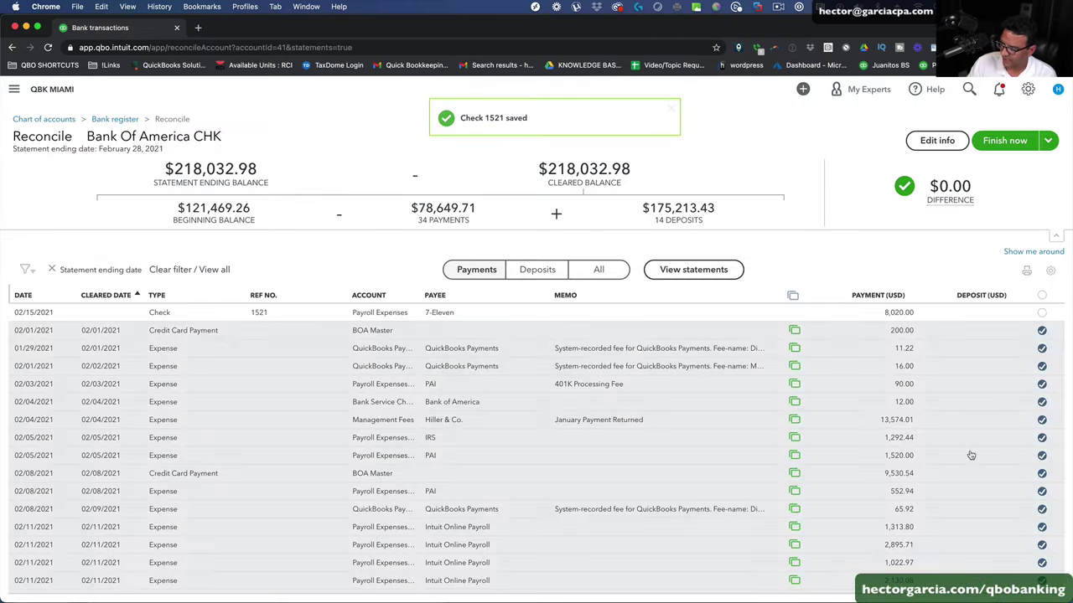
- Sort the reconciliation payments by date, oldest first, and locate the new 7-Eleven check among the February entries
scroll(970, 455, down, 10)
scroll(900, 442, up, 10)
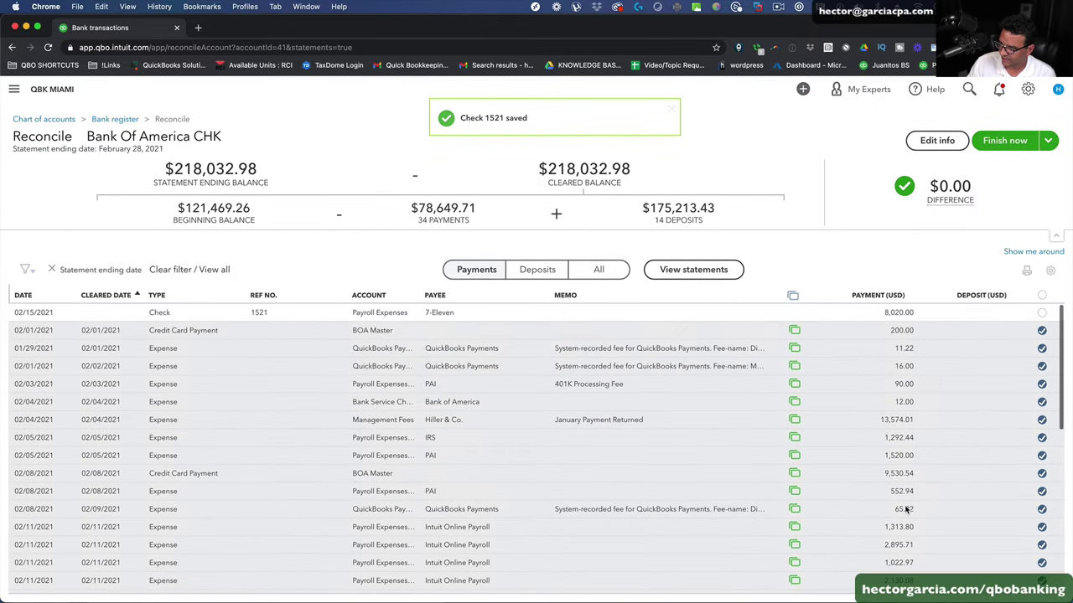
scroll(905, 482, down, 1)
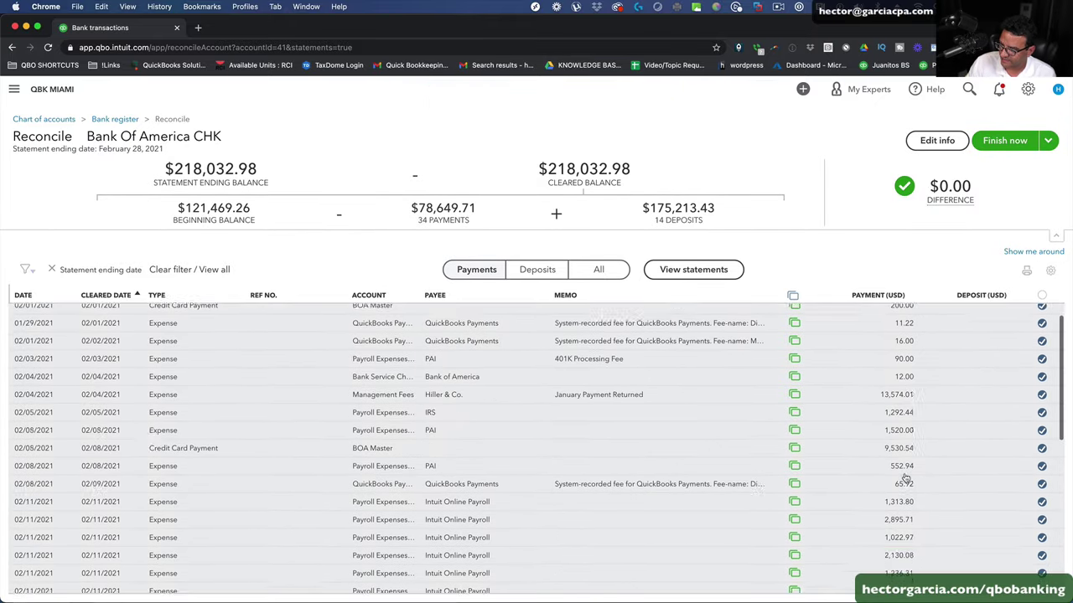
scroll(905, 478, up, 1)
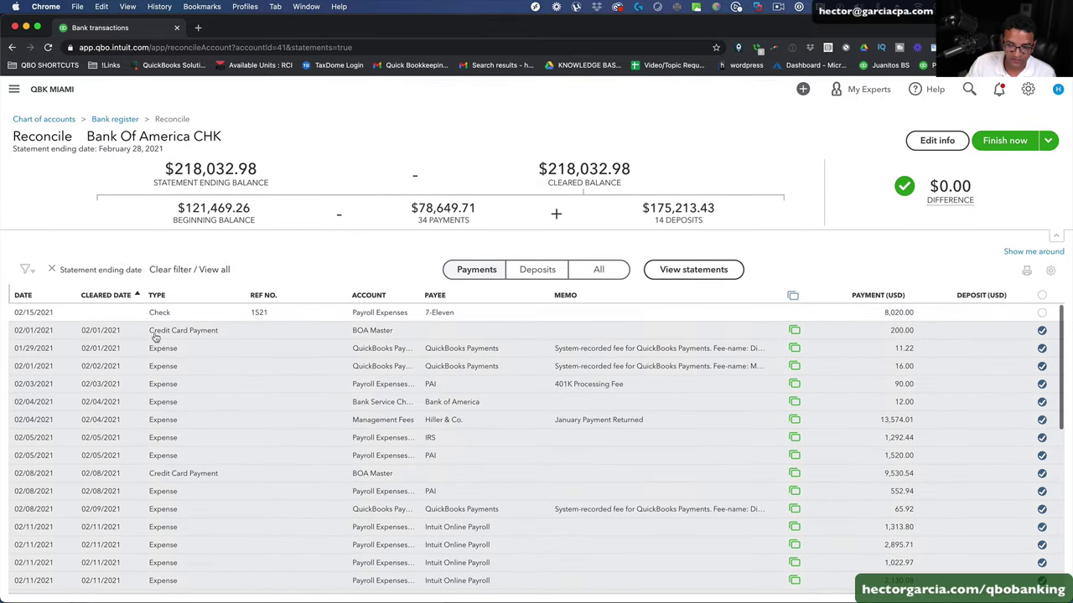
click(23, 297)
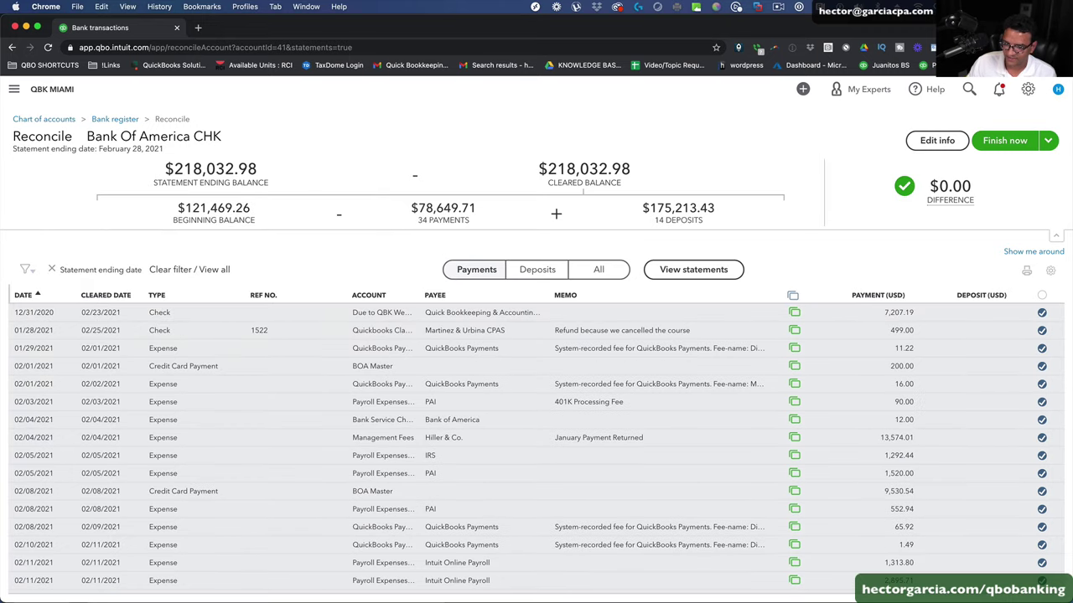
scroll(866, 418, down, 8)
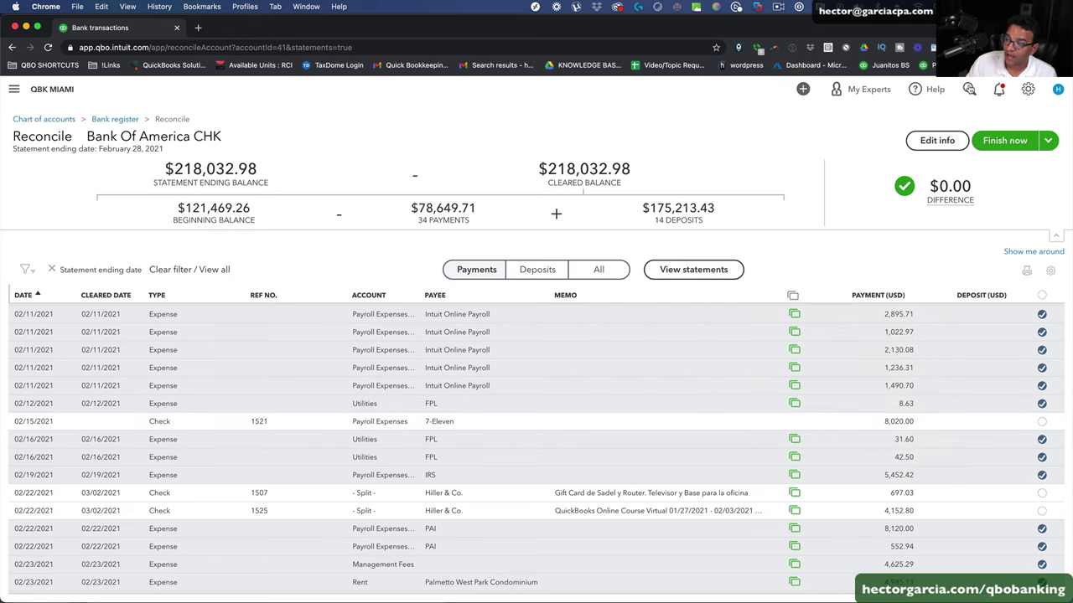
- Reopen the 7-Eleven check from the recent transactions, set its amount to 8,120.00, and save it
click(969, 89)
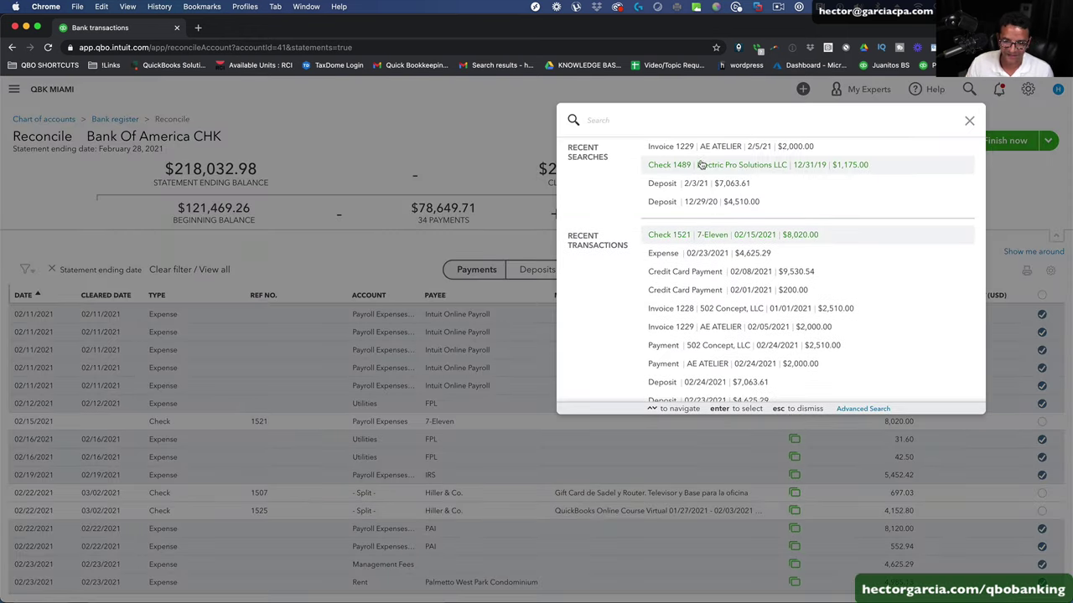
click(707, 235)
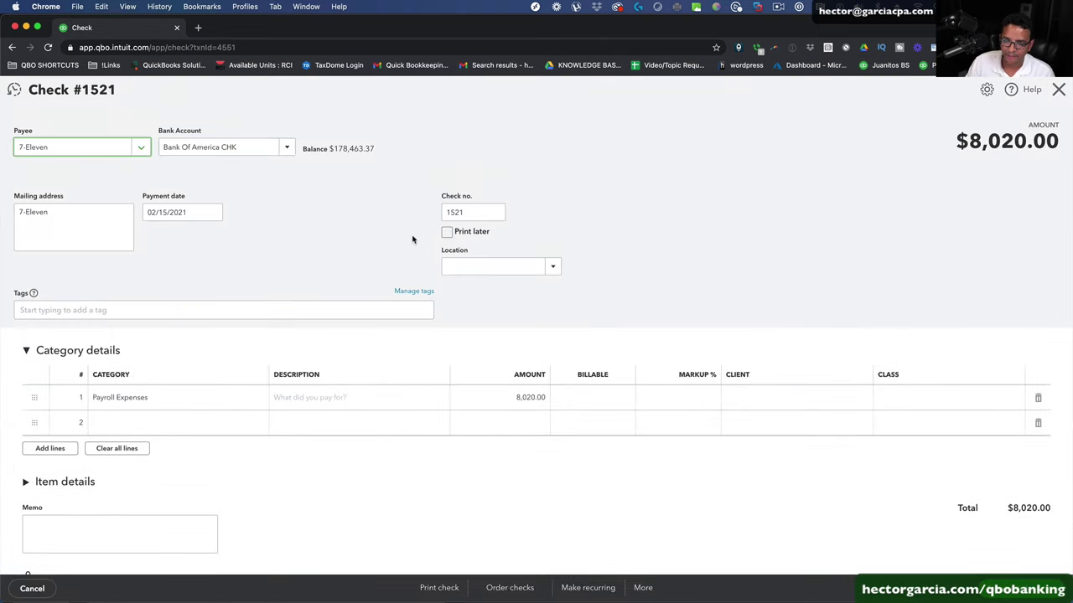
click(532, 398)
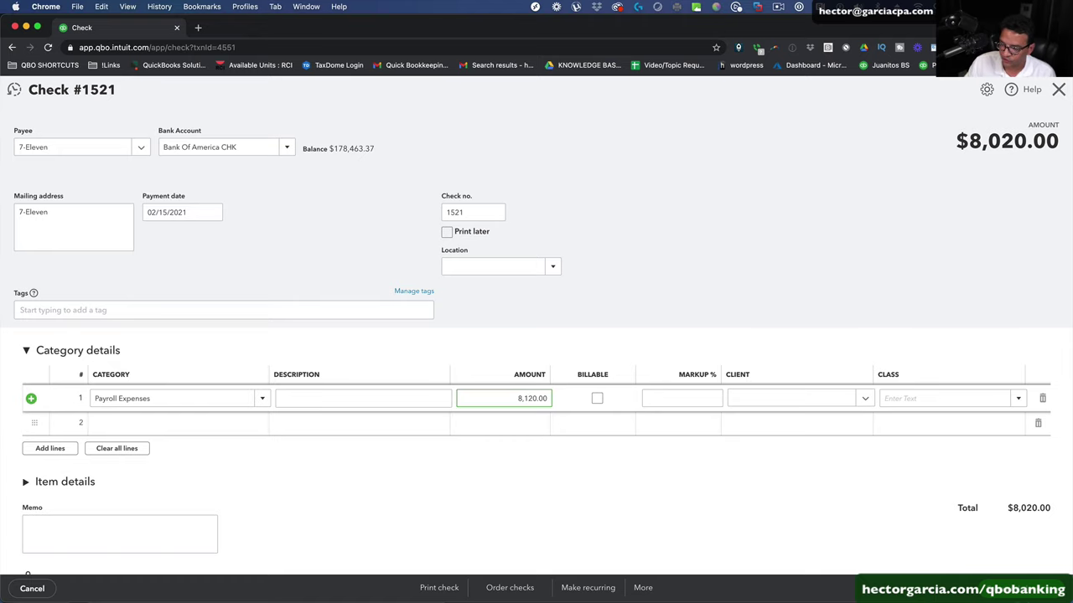
click(1010, 589)
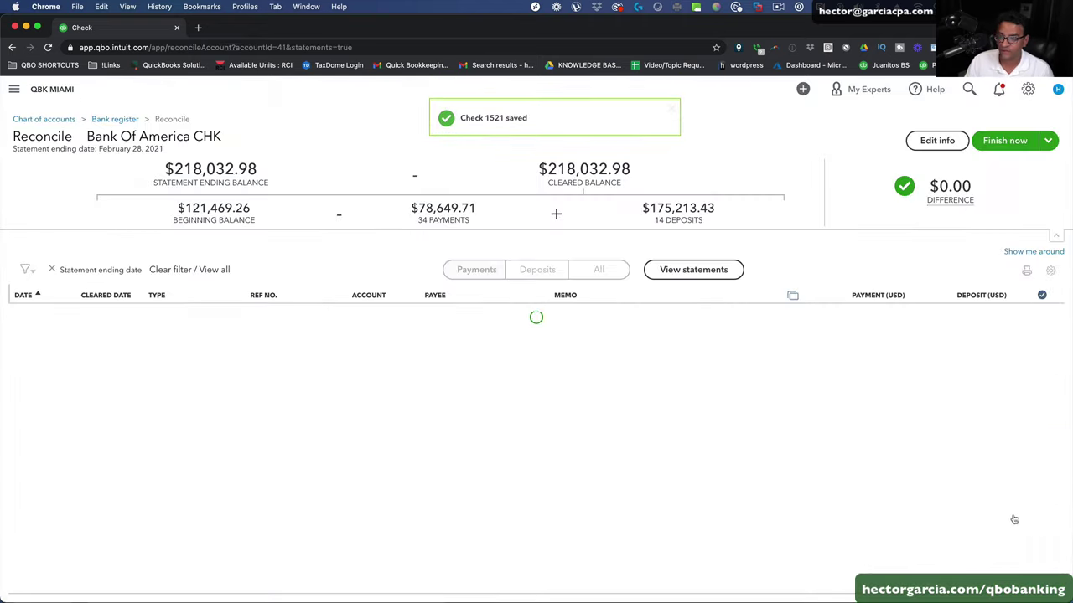
- Sort the payments by date, newest first, and compare the uncleared 7-Eleven check with the cleared 02/22/2021 PAI expense of 8,120.00
scroll(994, 435, down, 15)
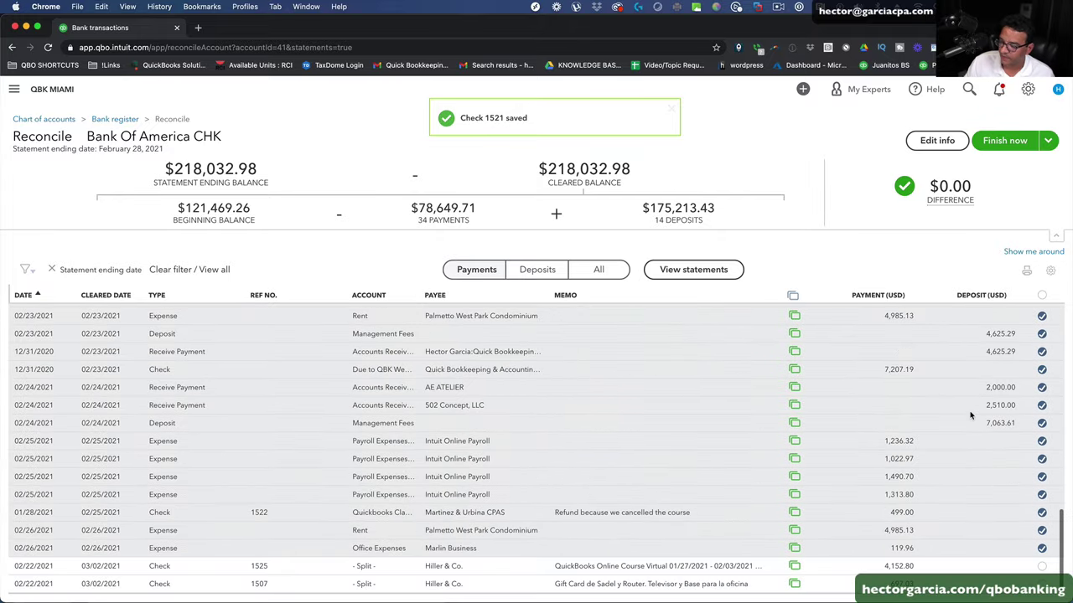
scroll(970, 416, up, 15)
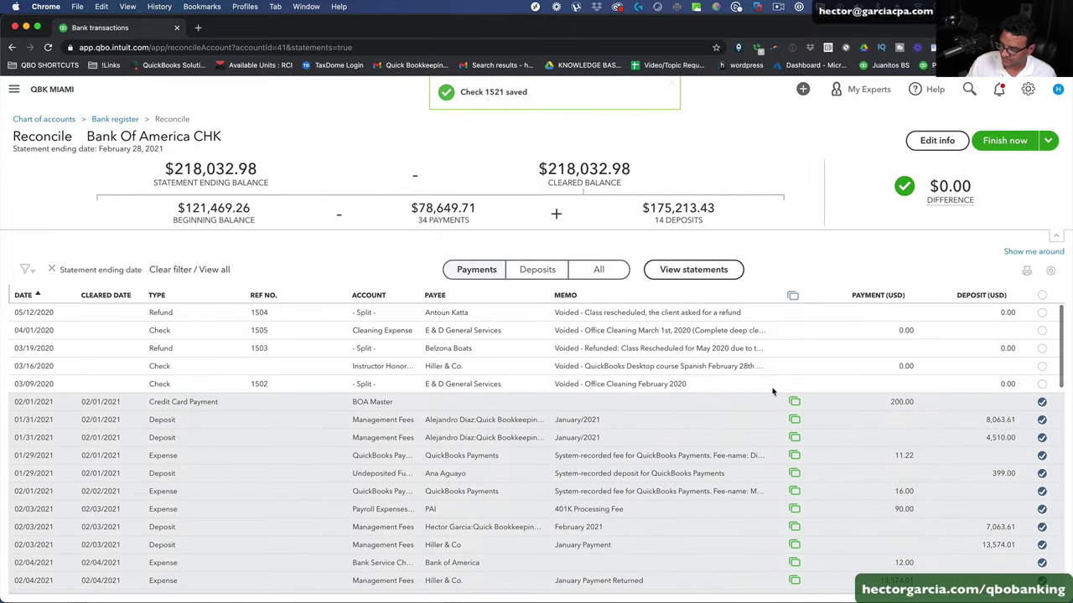
click(28, 295)
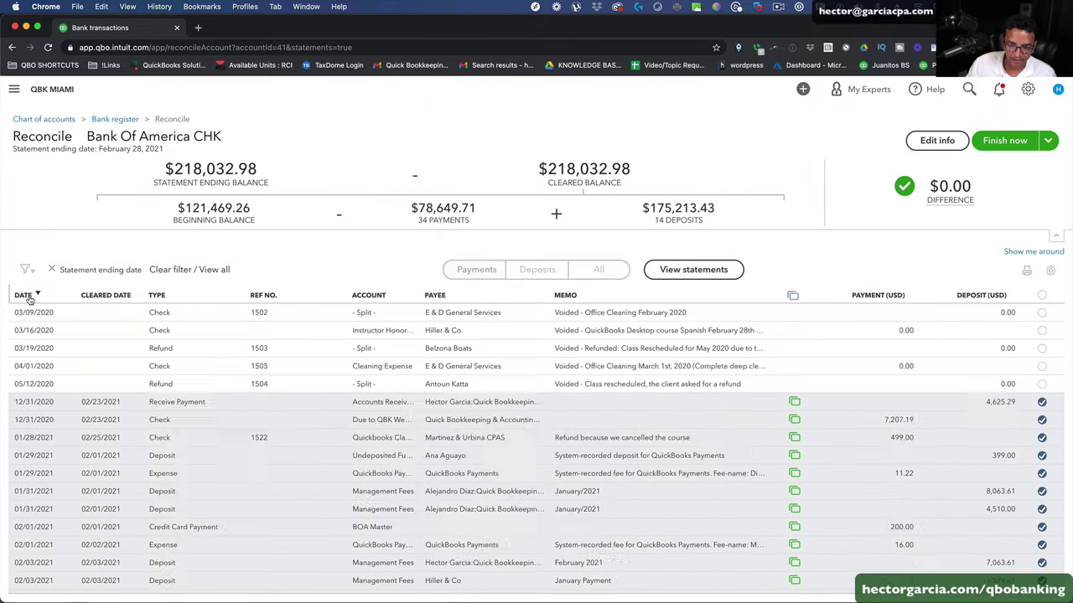
scroll(948, 445, down, 5)
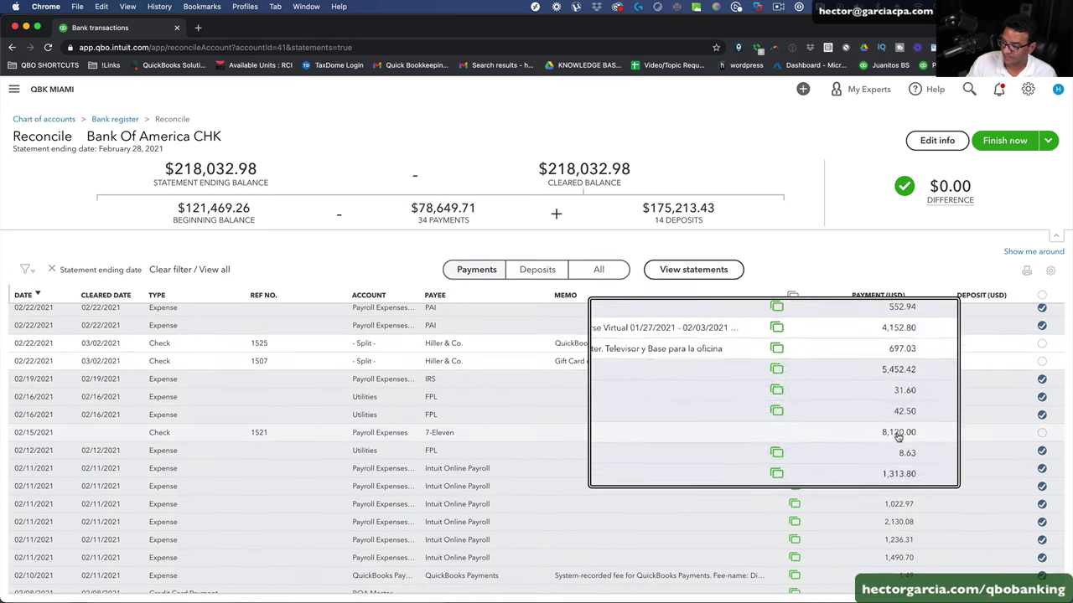
scroll(897, 444, down, 8)
scroll(901, 427, up, 6)
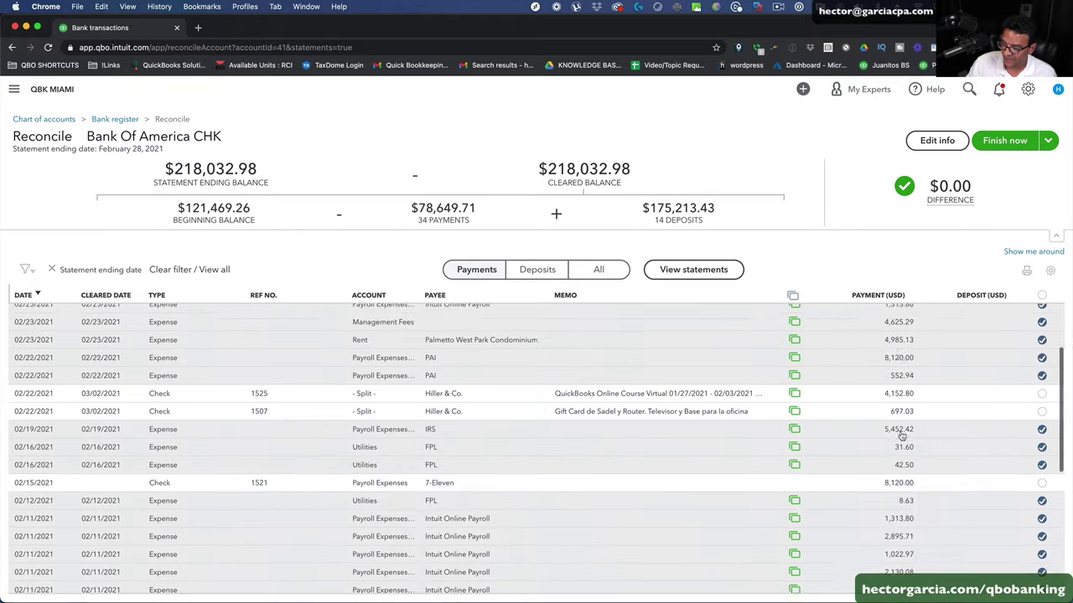
scroll(905, 403, down, 4)
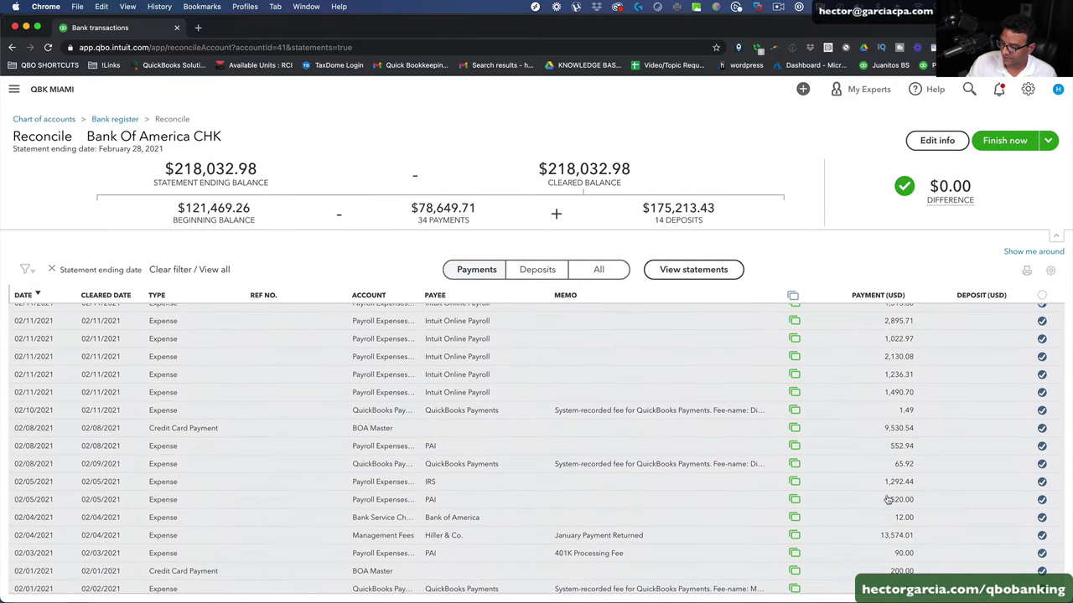
scroll(913, 436, up, 6)
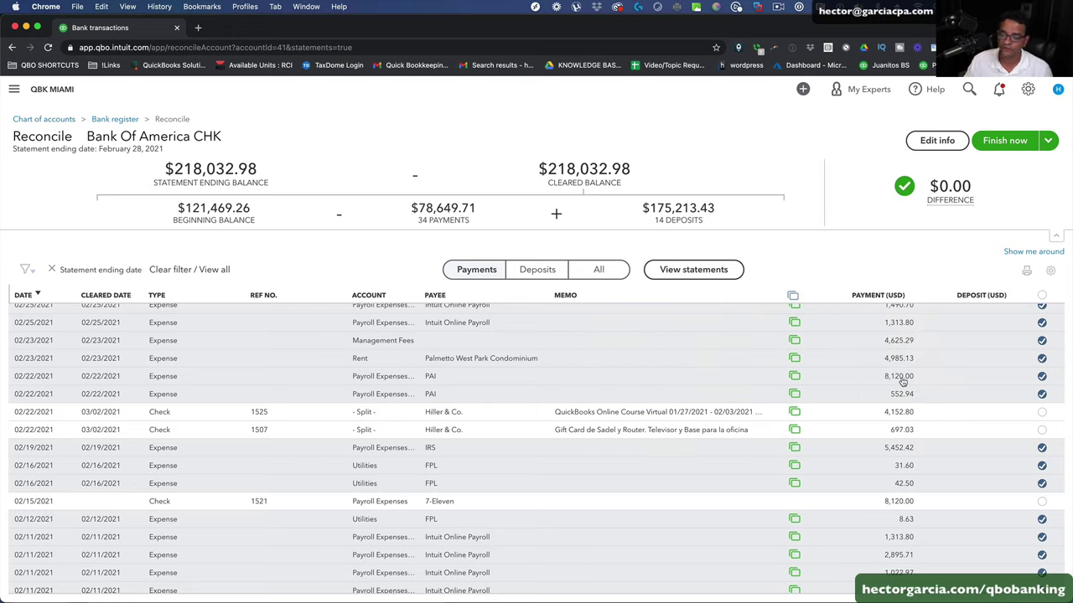
- Open the cleared 02/22/2021 PAI expense of 8,120.00 to review its details, and close it without changes
click(387, 378)
click(811, 441)
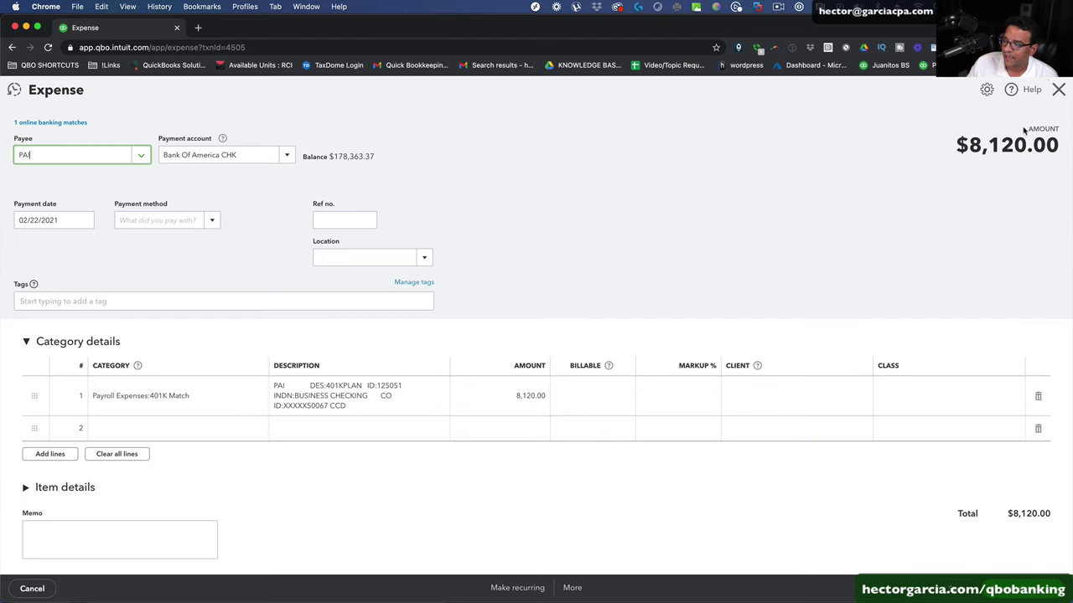
click(1056, 89)
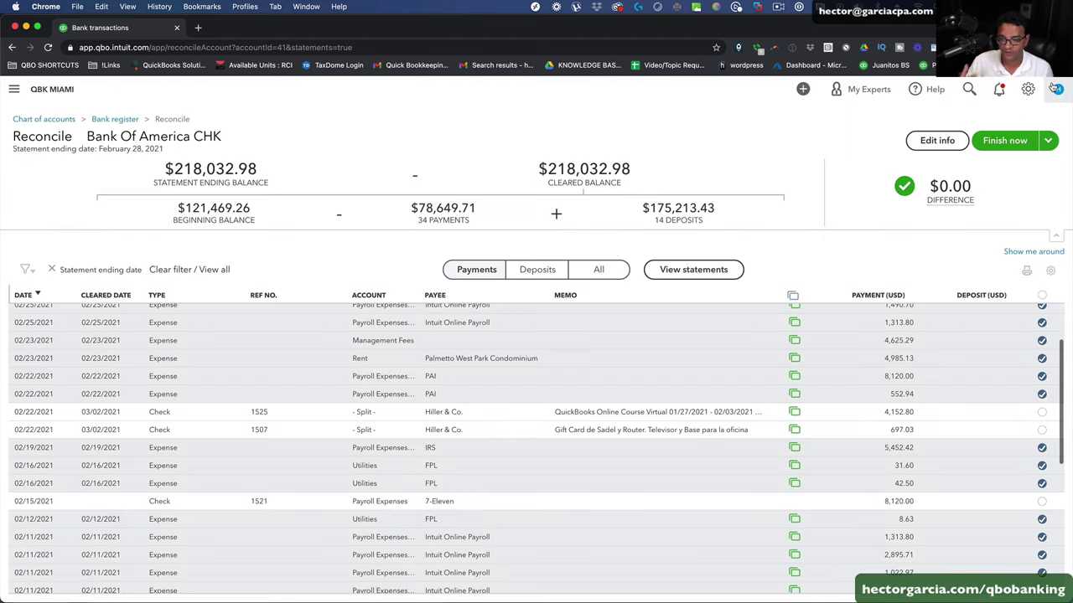
- Open the uncleared 02/15/2021 7-Eleven check from the reconciliation list and delete it
click(903, 503)
click(810, 484)
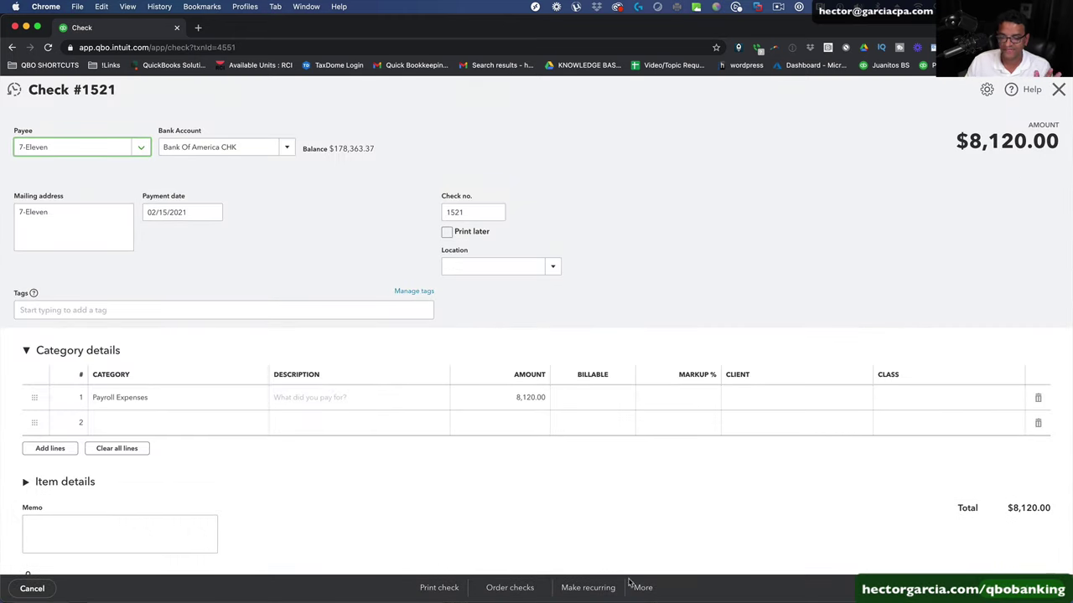
click(643, 588)
click(632, 510)
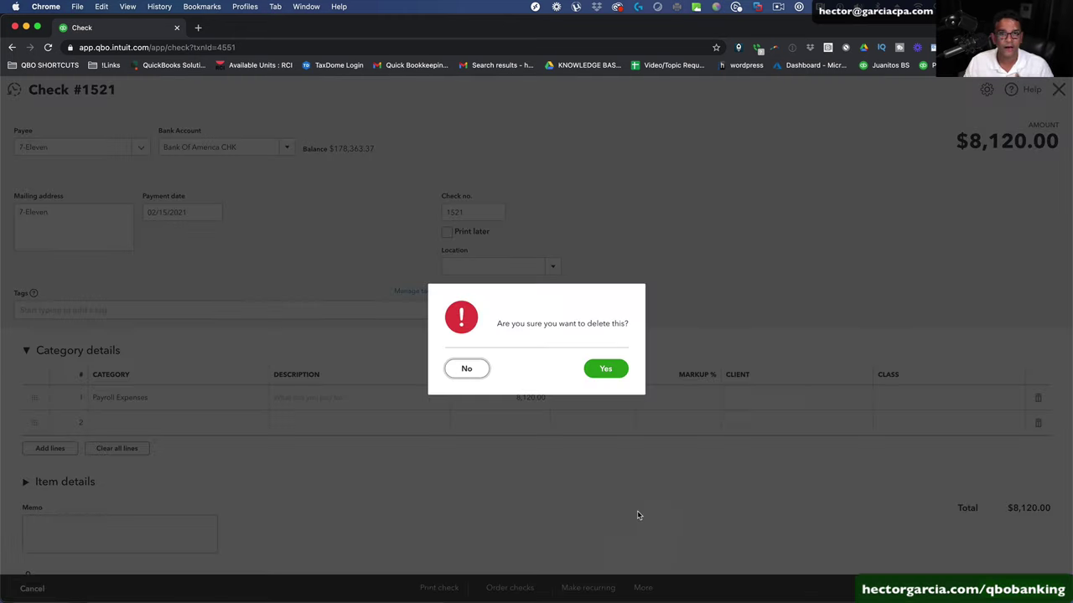
click(610, 369)
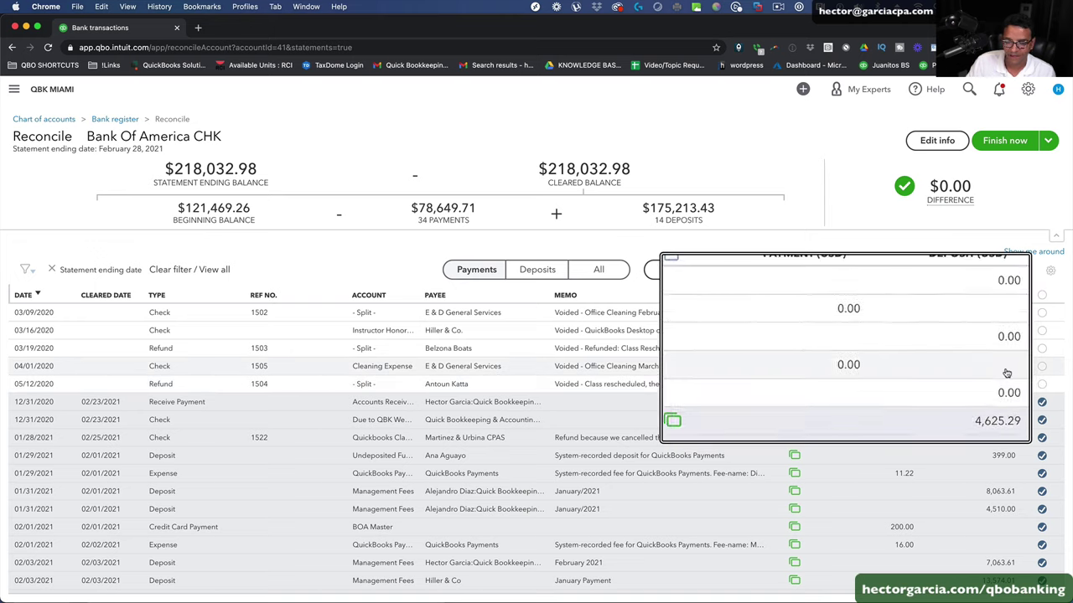
- Mark the five voided zero-amount checks and refunds dated 03/09/2020 to 05/12/2020 as cleared
click(1042, 313)
click(1042, 330)
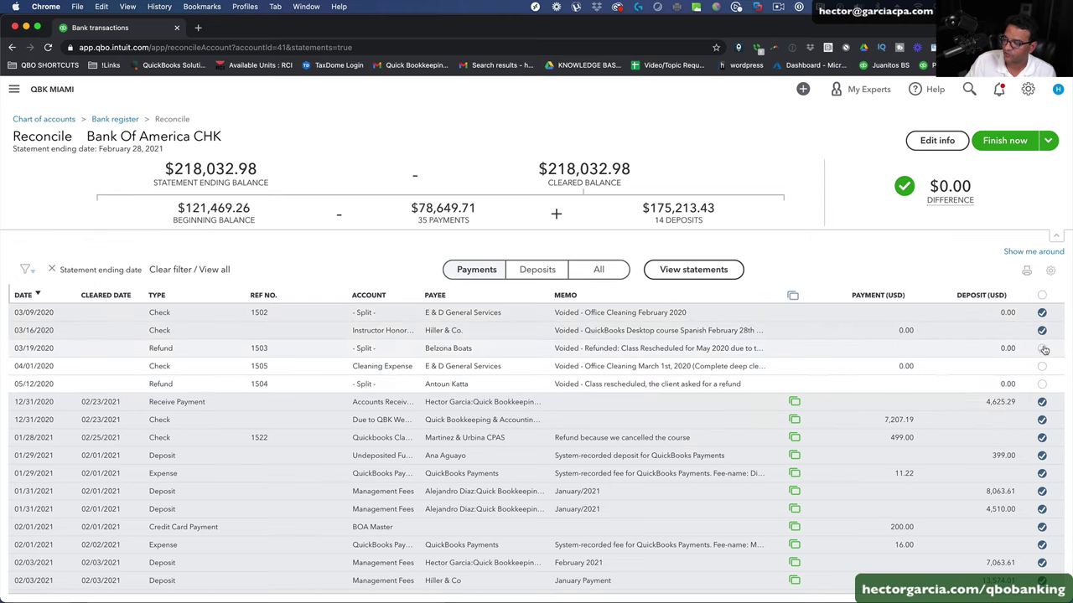
click(1042, 347)
click(1041, 366)
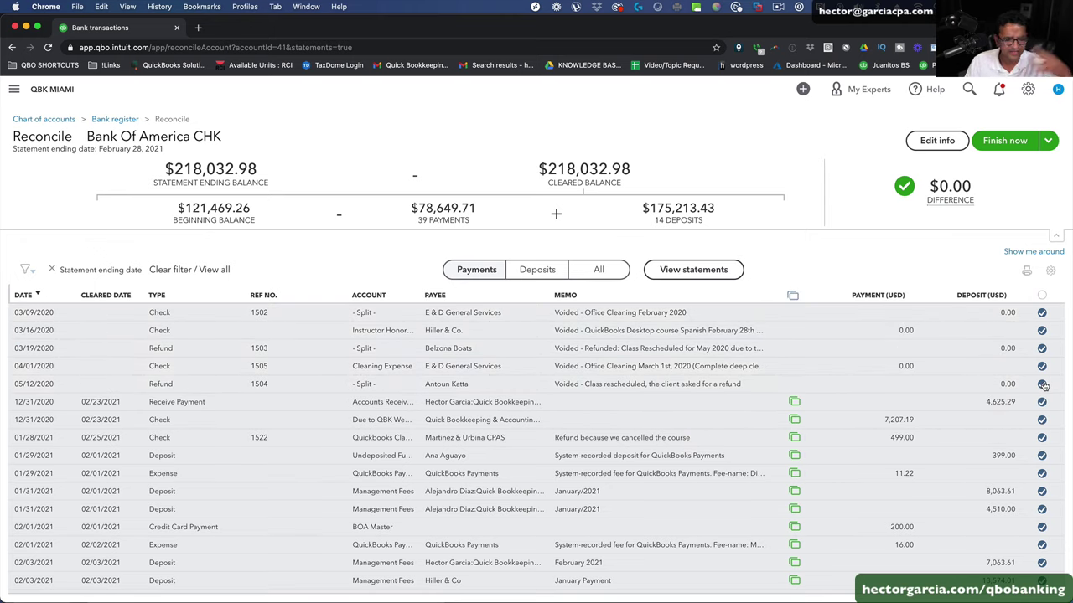
- Check the difference, finish the Bank Of America CHK reconciliation, and open its reconciliation report
mouse_move(952, 184)
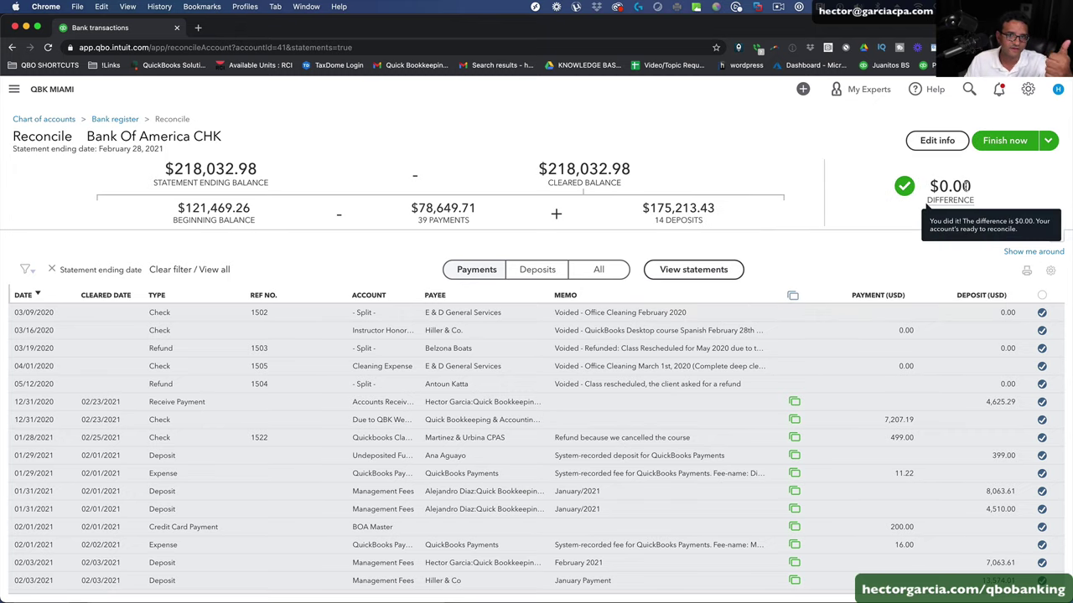
click(1016, 142)
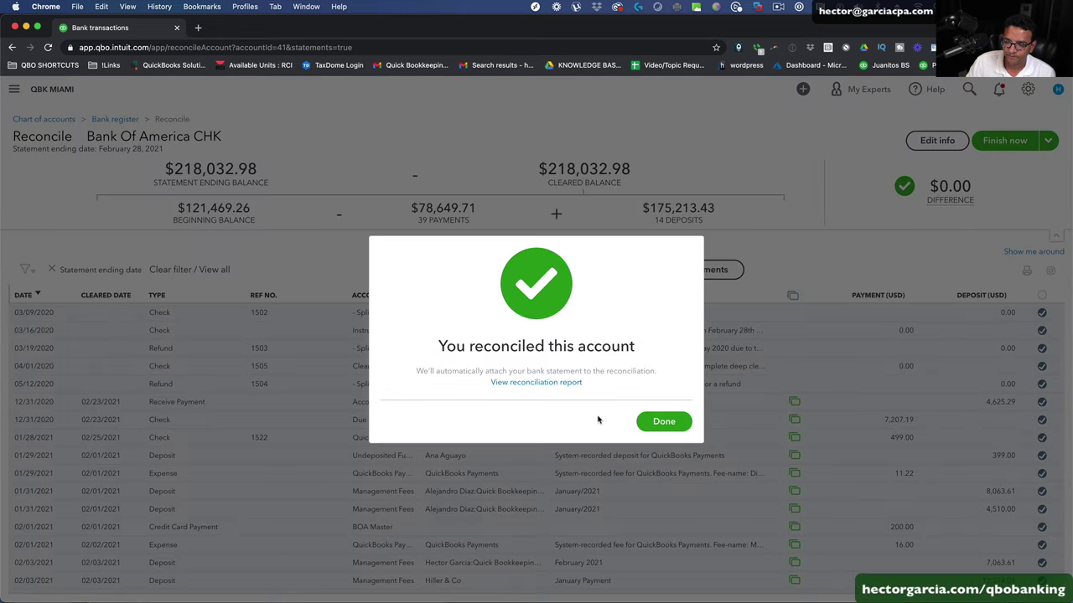
drag(453, 341, 647, 351)
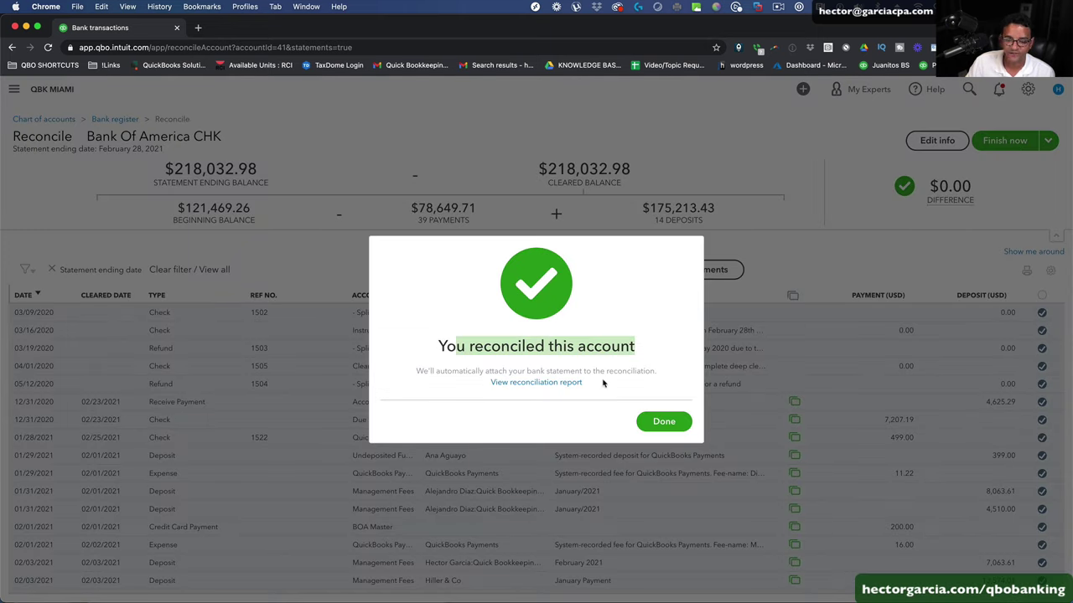
click(538, 386)
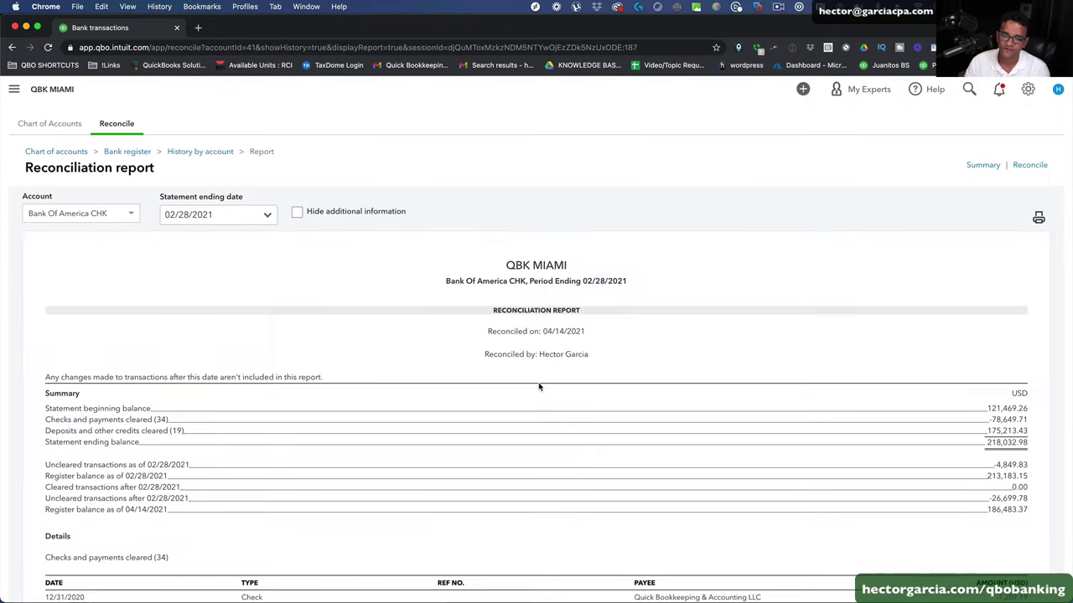
- Compare the statement beginning balance, statement ending balance and 02/28/2021 register balance in the report summary
scroll(527, 386, down, 2)
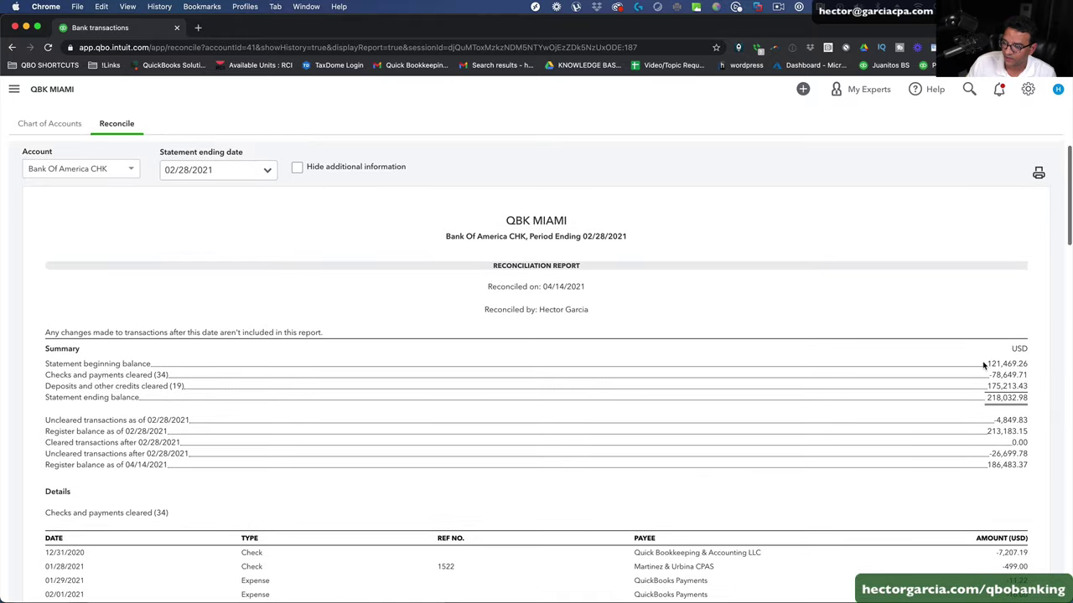
drag(986, 364, 1033, 366)
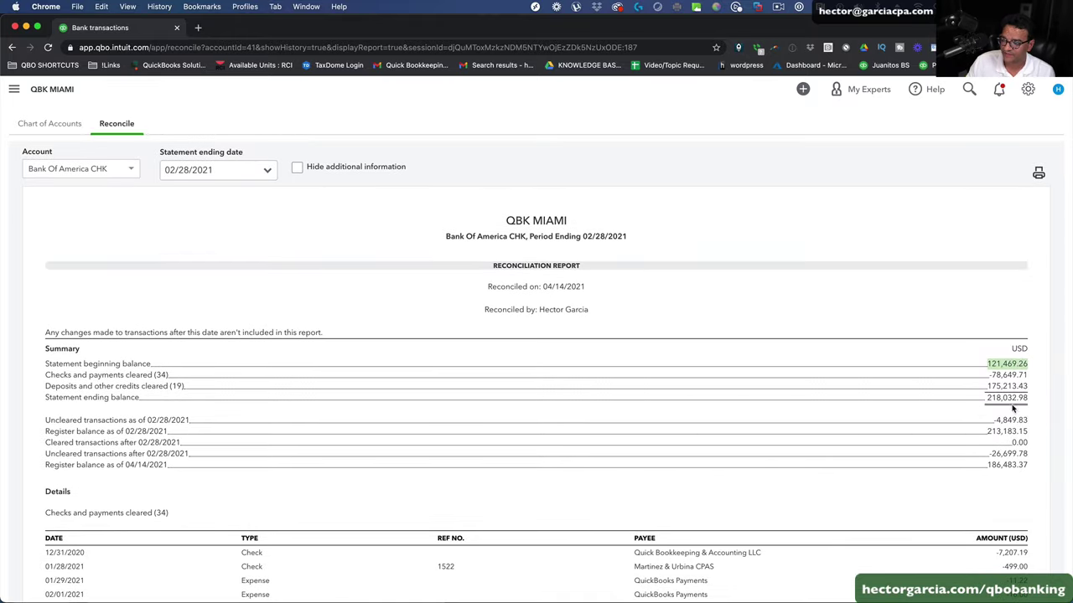
drag(987, 396, 1029, 399)
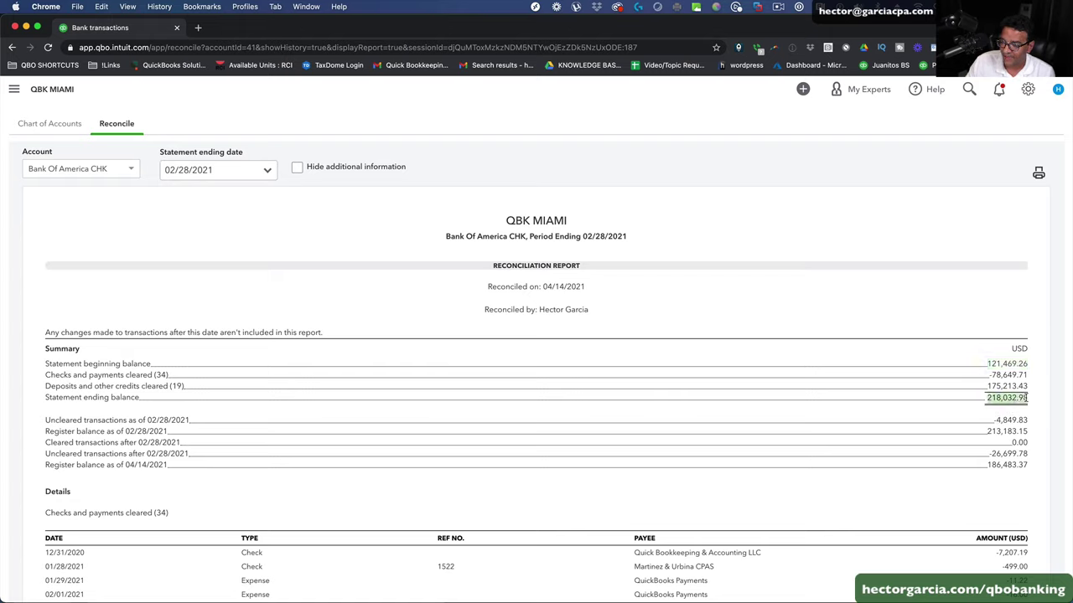
click(1005, 408)
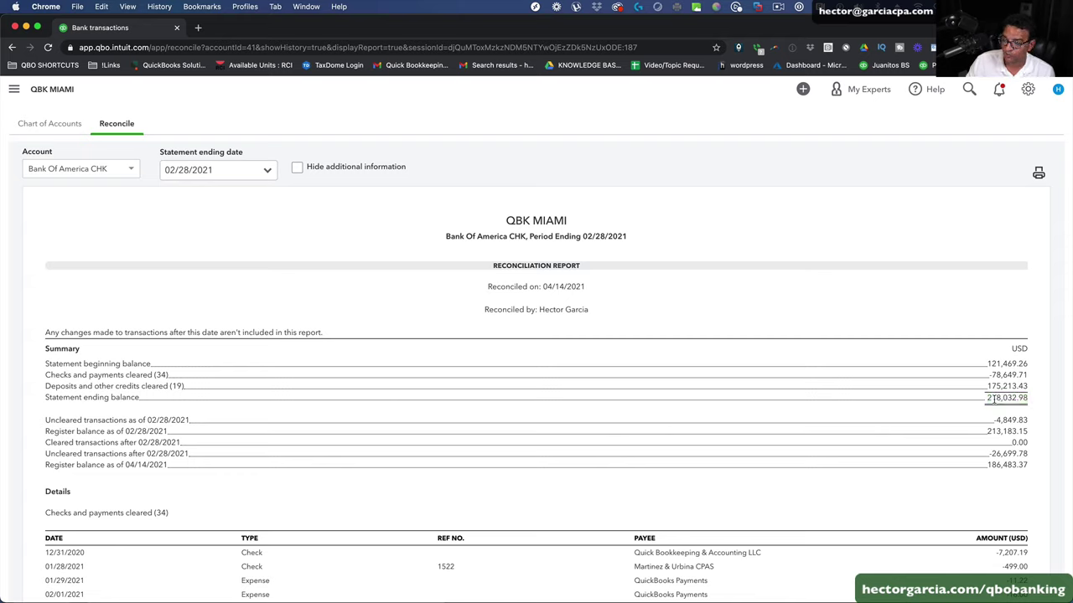
drag(987, 397, 1030, 403)
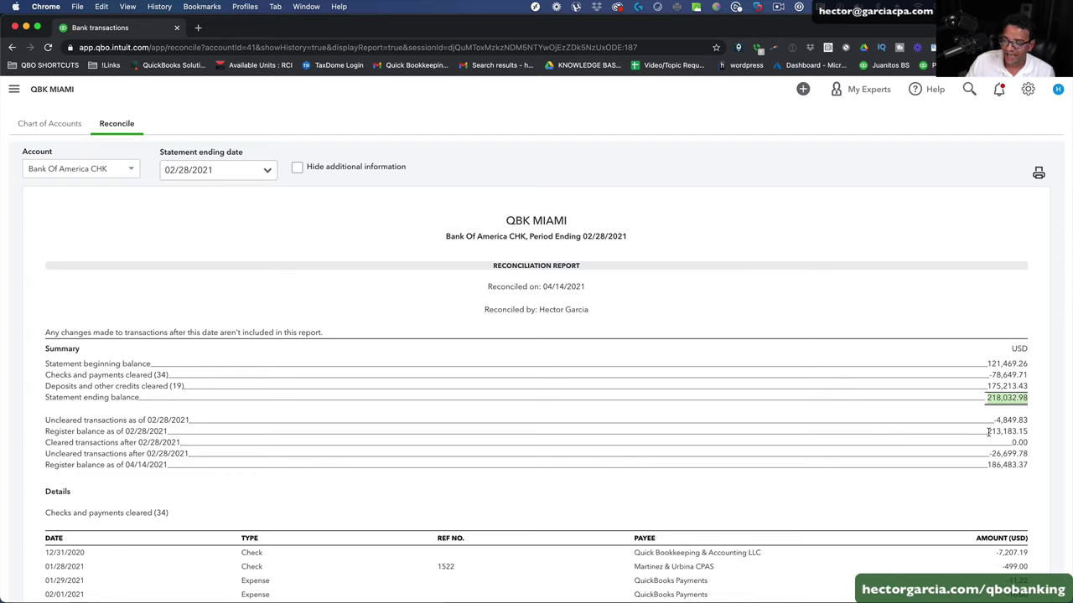
drag(988, 431, 1035, 436)
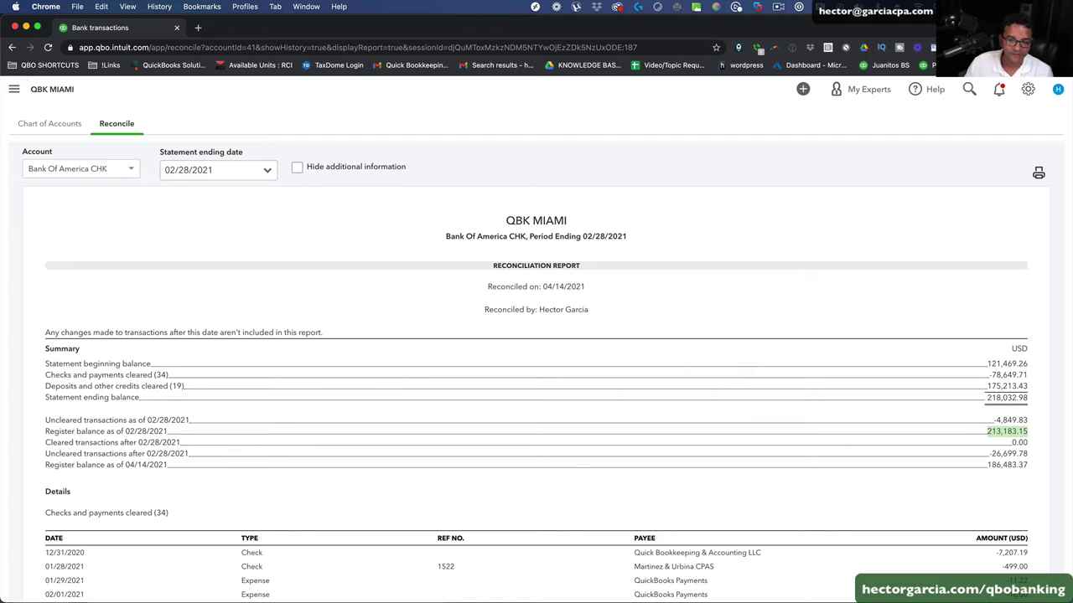
- Run the Balance Sheet report with the period ending 02/28/2021 and view the Bank Of America CHK balance
click(14, 89)
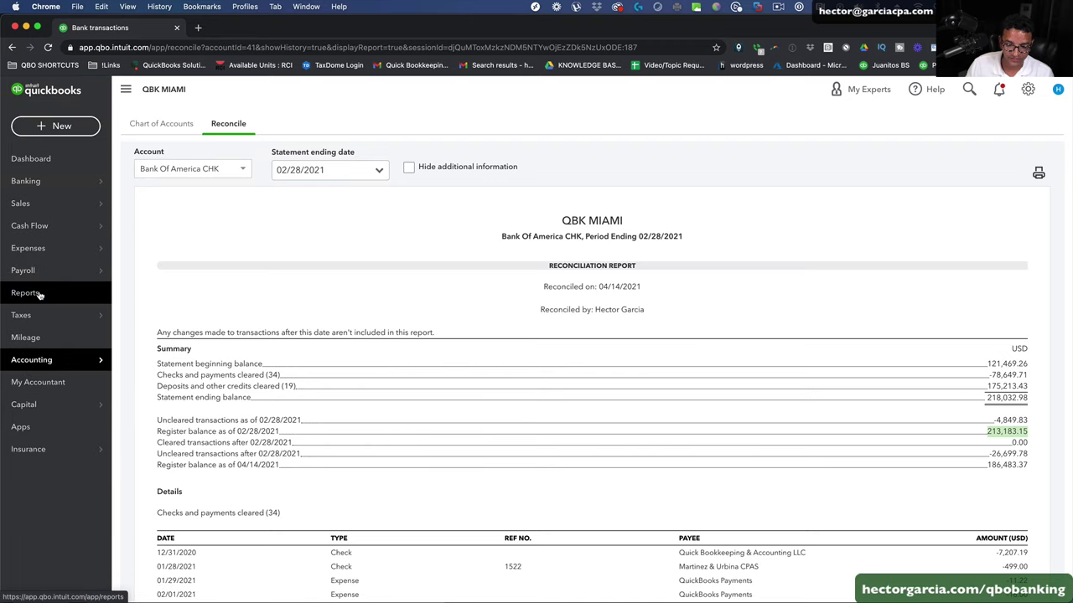
click(39, 294)
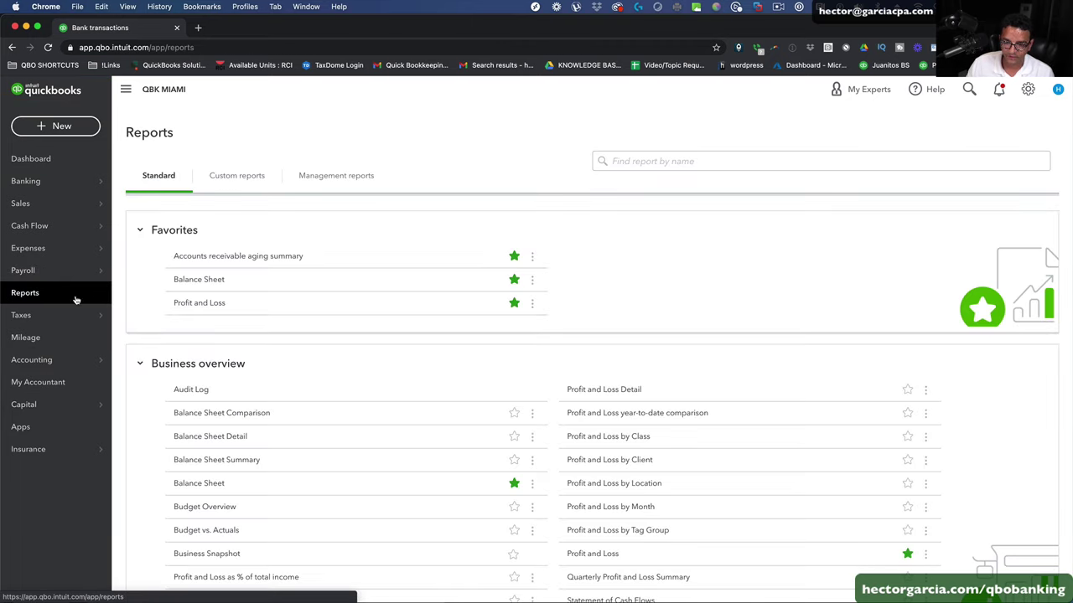
click(202, 280)
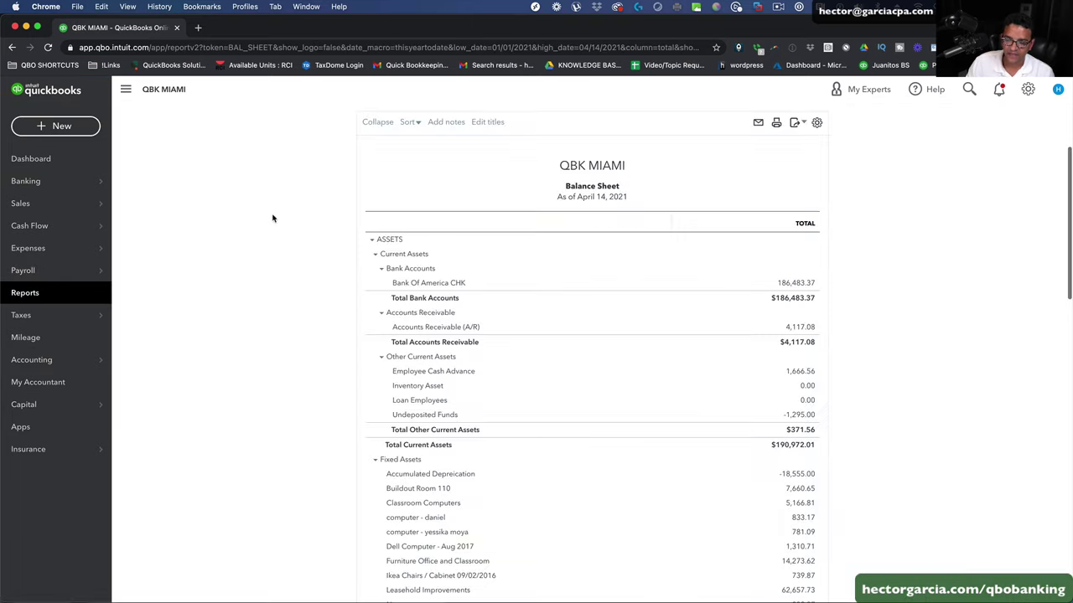
click(418, 177)
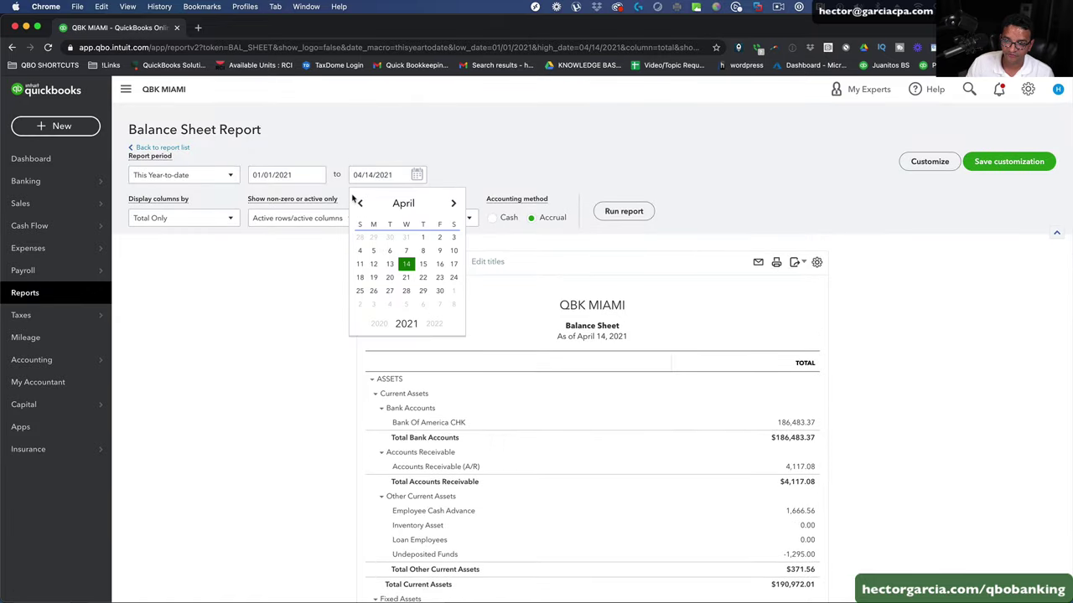
click(359, 203)
click(359, 203)
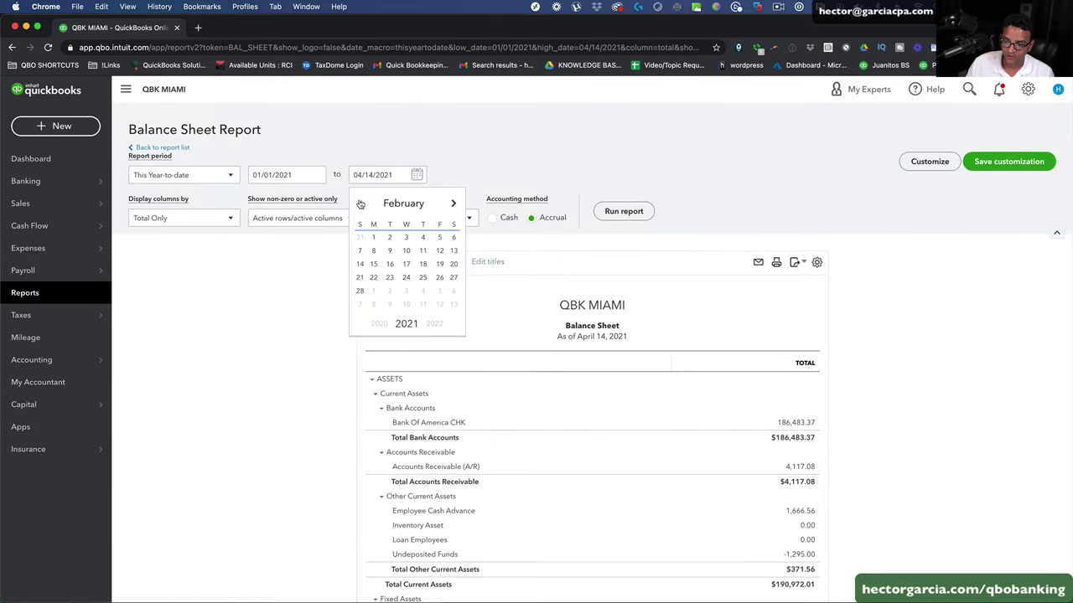
click(359, 291)
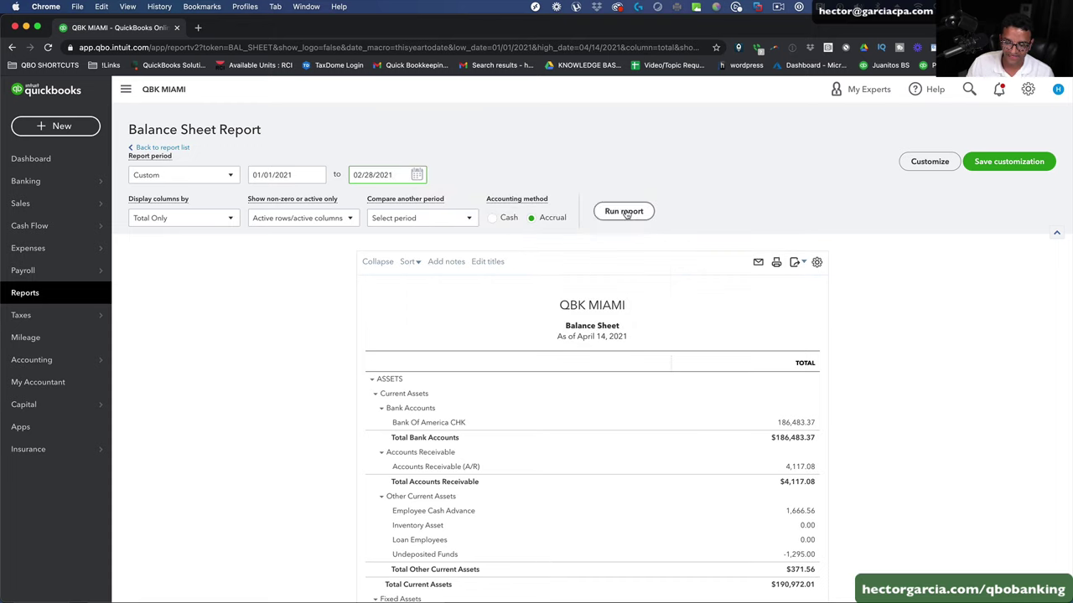
click(625, 212)
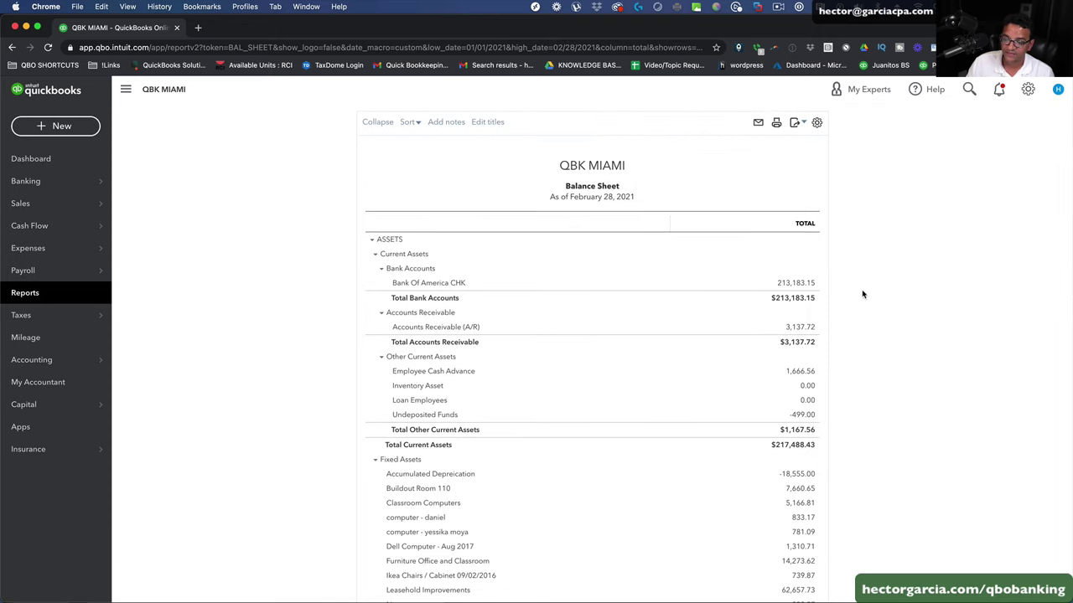
scroll(862, 293, up, 3)
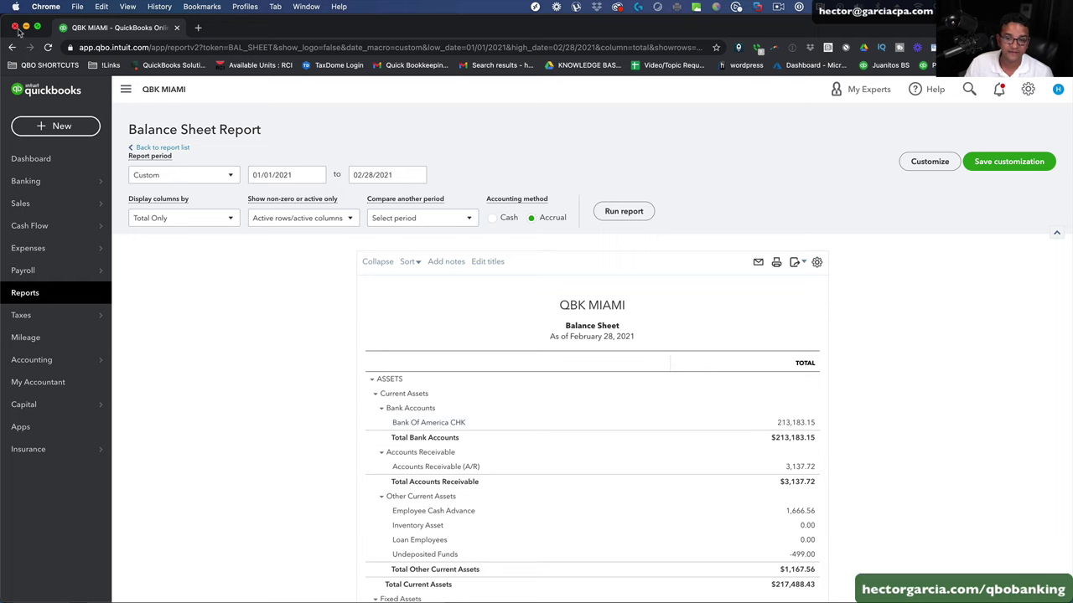
- Switch to the BOA.pdf statement, compare its February 28 ending balance with the Balance Sheet bank balance, and return to the report
drag(2, 19, 93, 16)
click(39, 98)
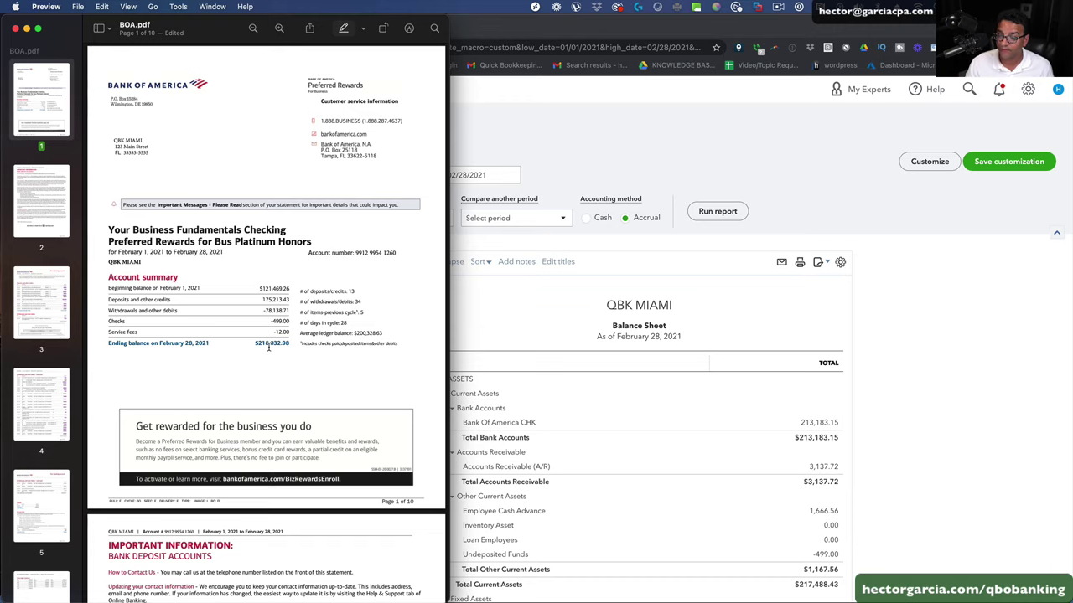
drag(255, 344, 285, 346)
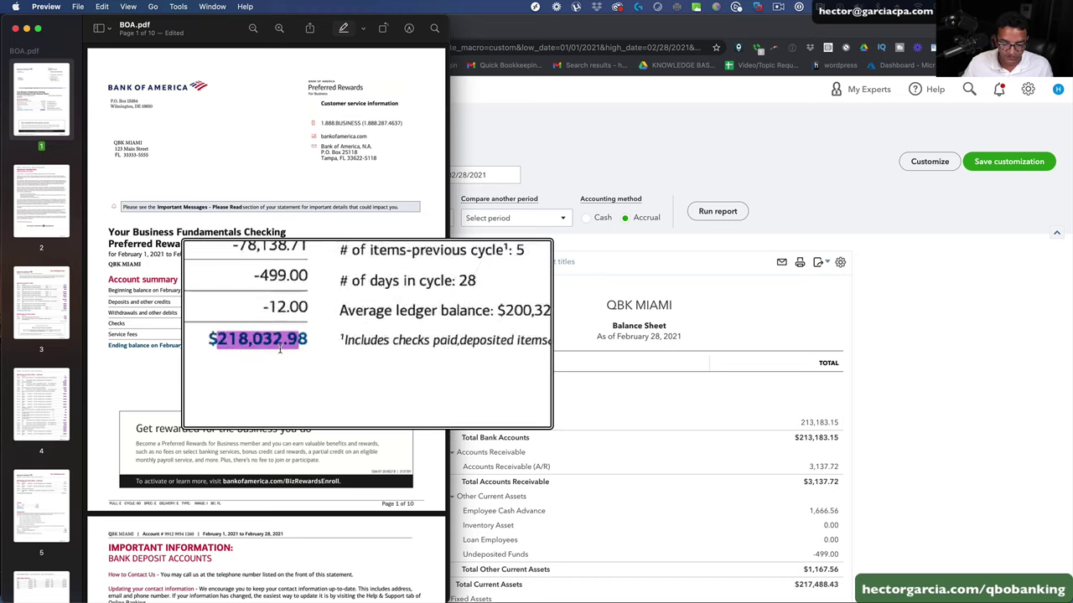
click(1064, 399)
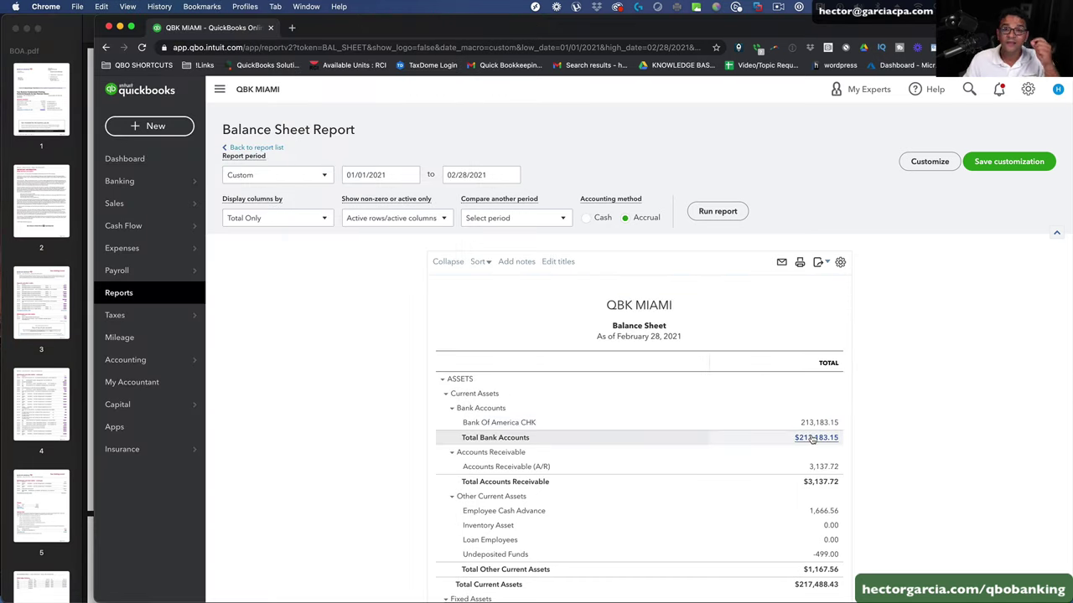
- Open the 02/28/2021 reconciliation report from the account's reconciliation history
click(1027, 89)
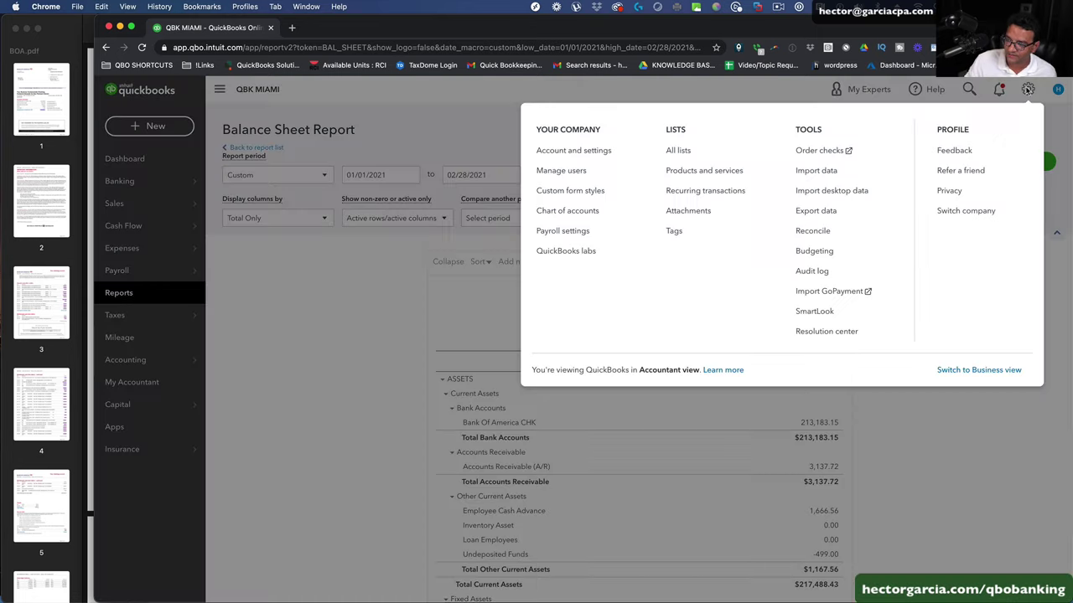
click(811, 231)
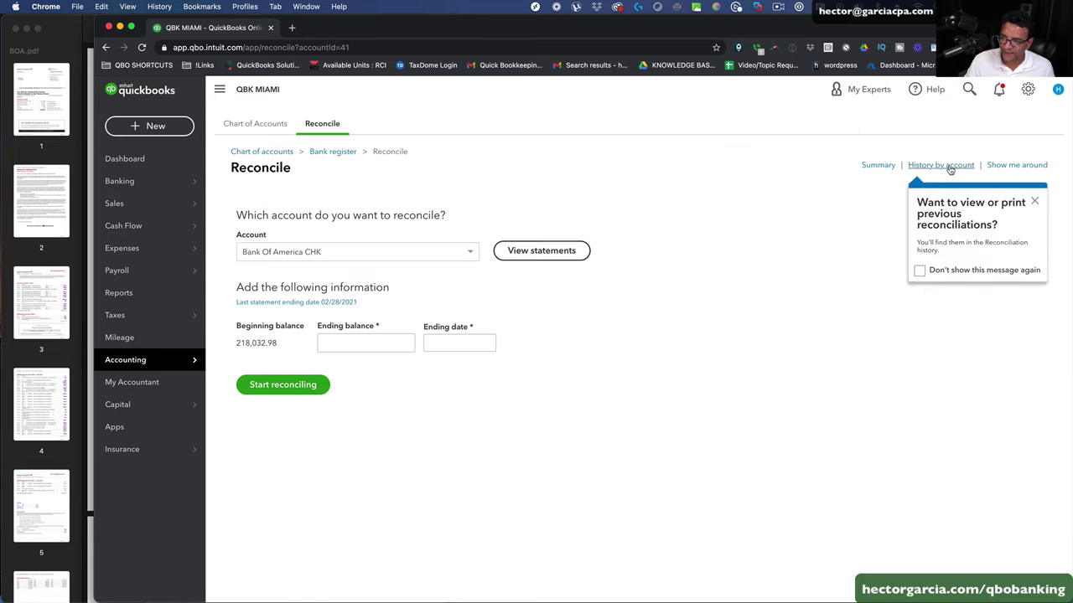
click(954, 166)
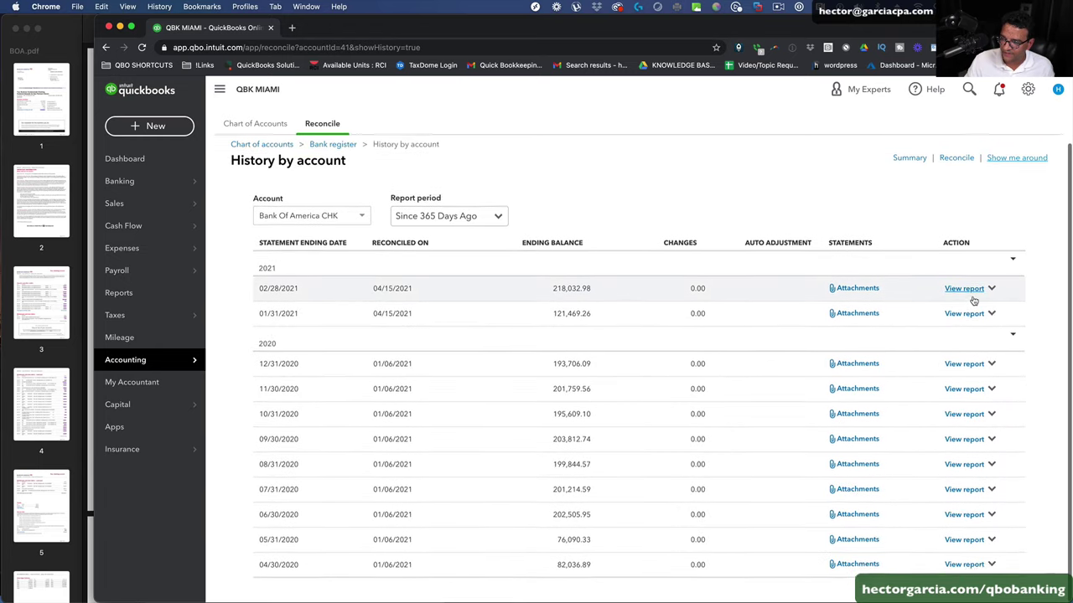
click(963, 296)
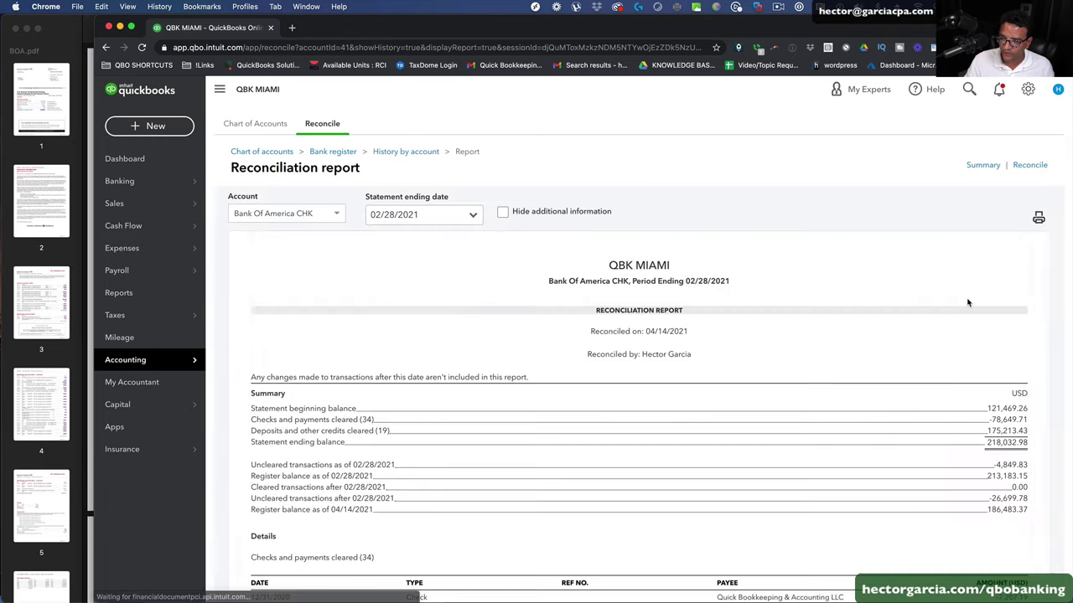
- Examine the uncleared transactions total as of 02/28/2021 and the uncleared checks and payments that make it up
scroll(618, 390, down, 3)
scroll(617, 390, down, 1)
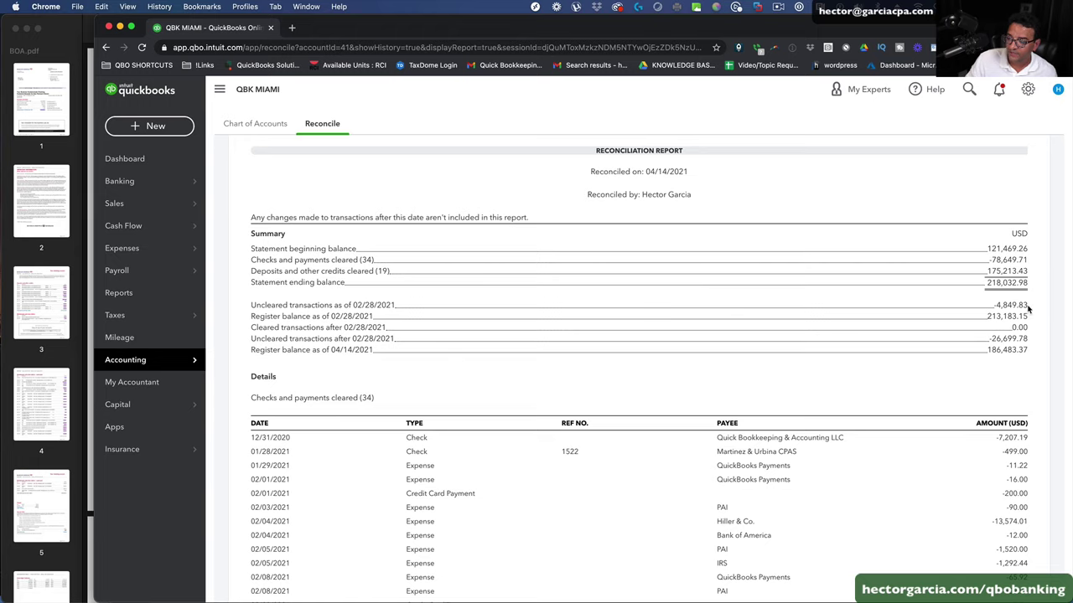
drag(1029, 306, 989, 307)
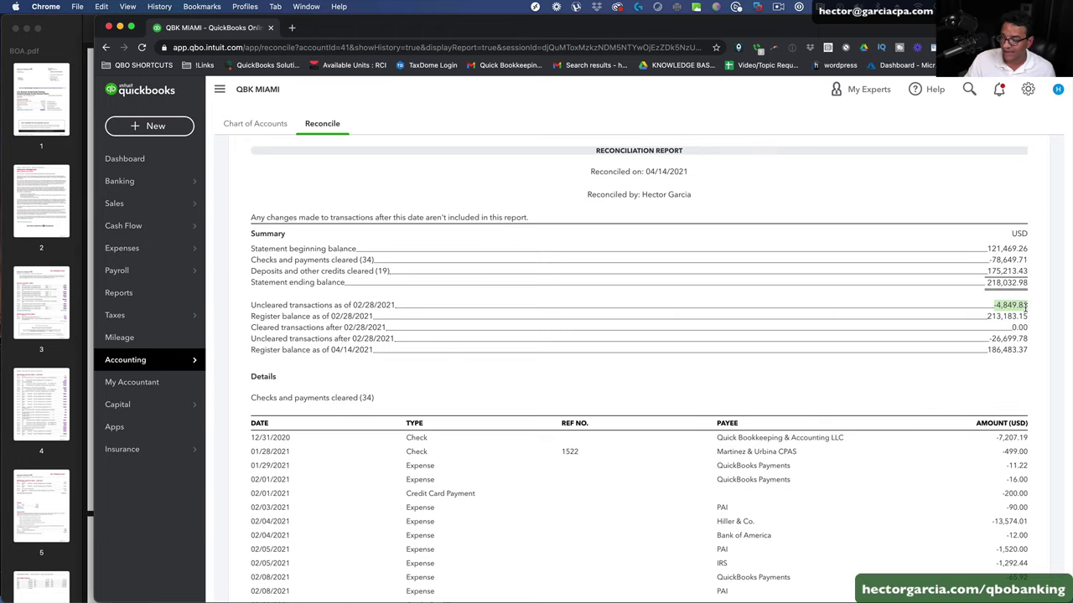
scroll(726, 389, down, 10)
scroll(714, 388, down, 15)
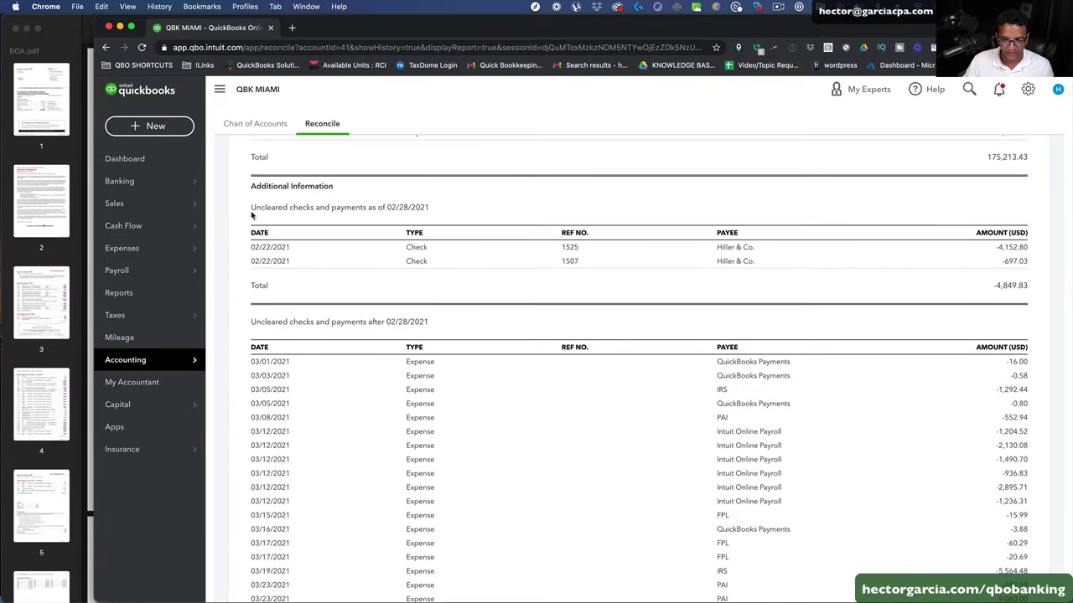
- Review the uncleared checks and payments as of 02/28/2021 against the ending balance in the BOA.pdf statement, returning to the reconciliation report's uncleared total
drag(250, 207, 442, 209)
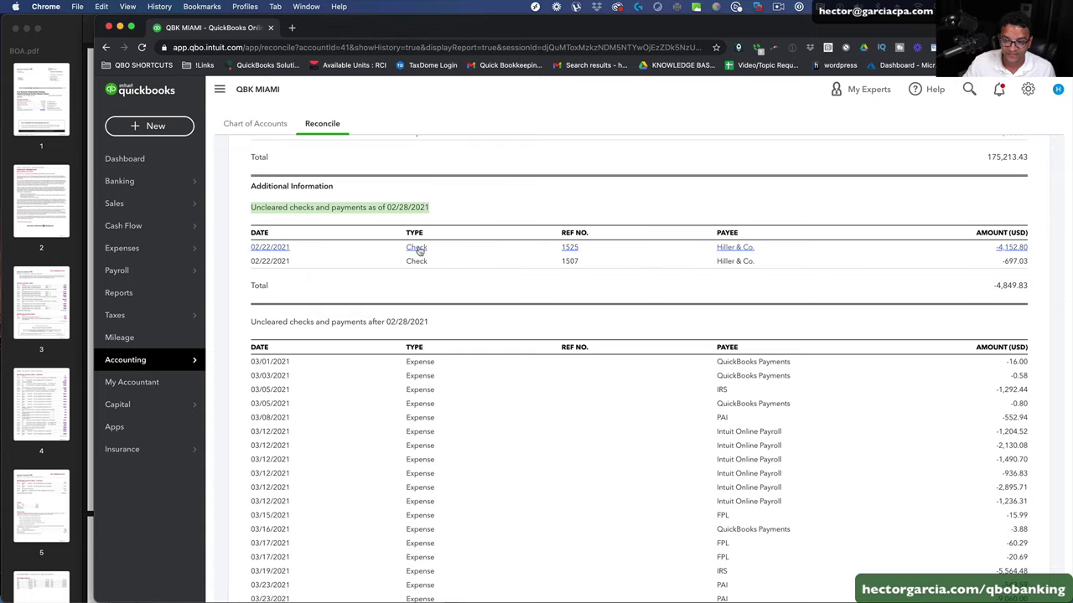
click(391, 262)
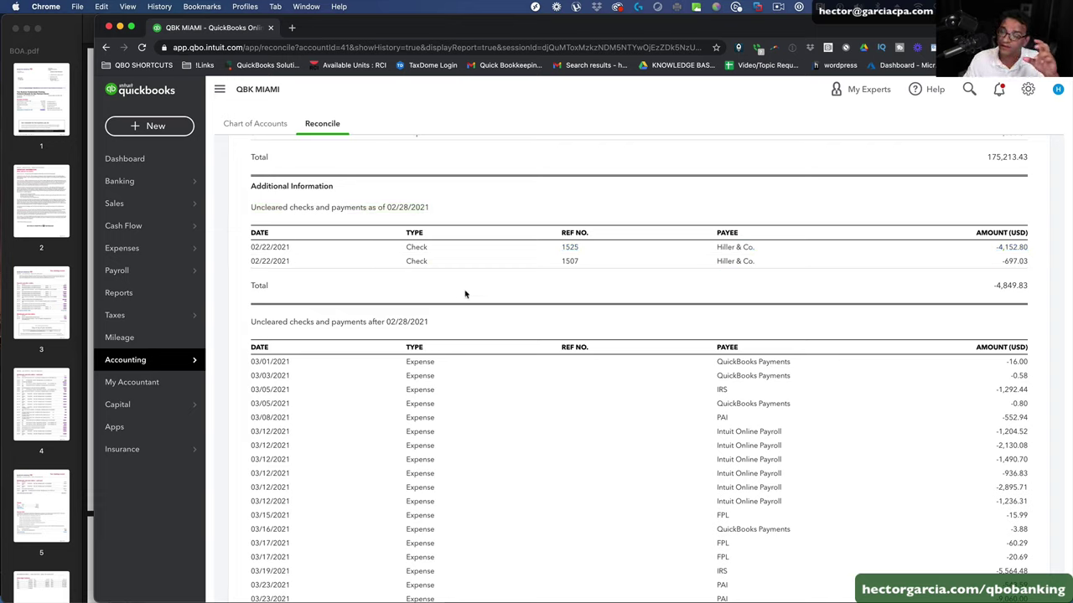
click(61, 44)
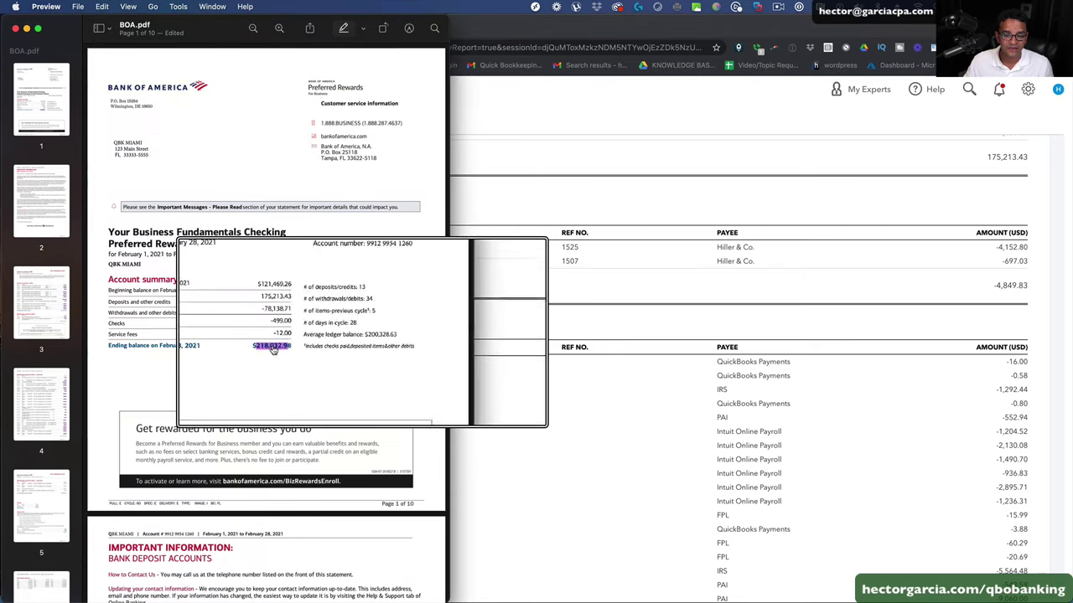
key(grave)
key(grave)
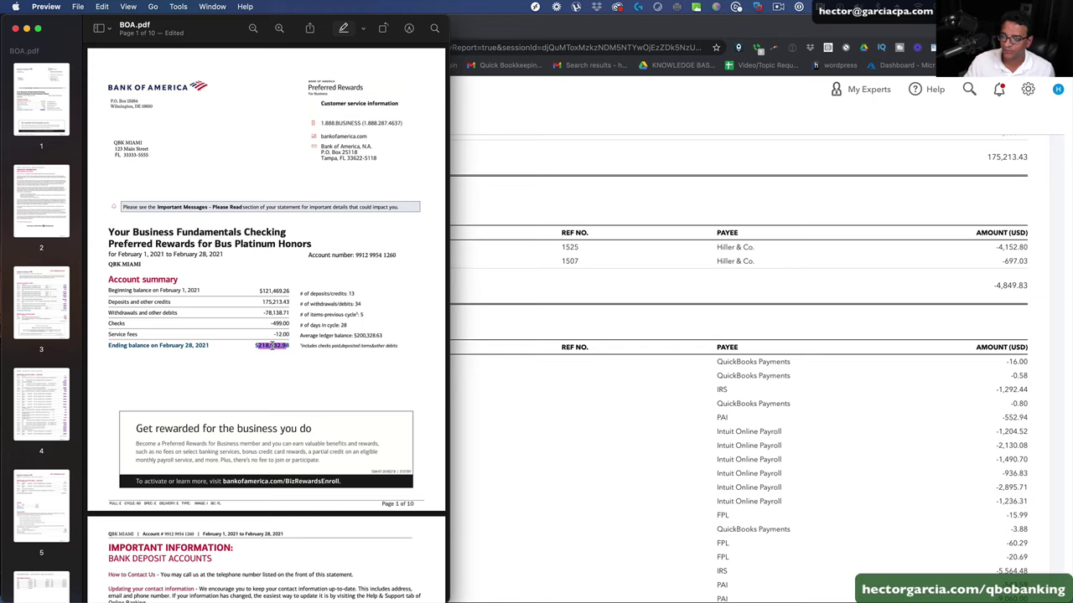
click(930, 320)
key(grave)
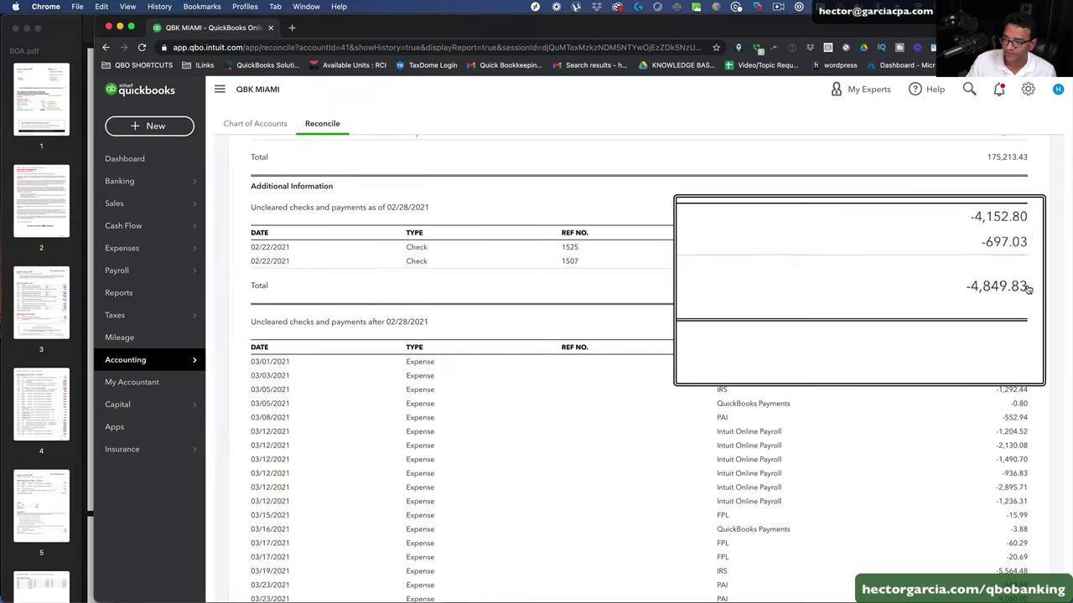
key(grave)
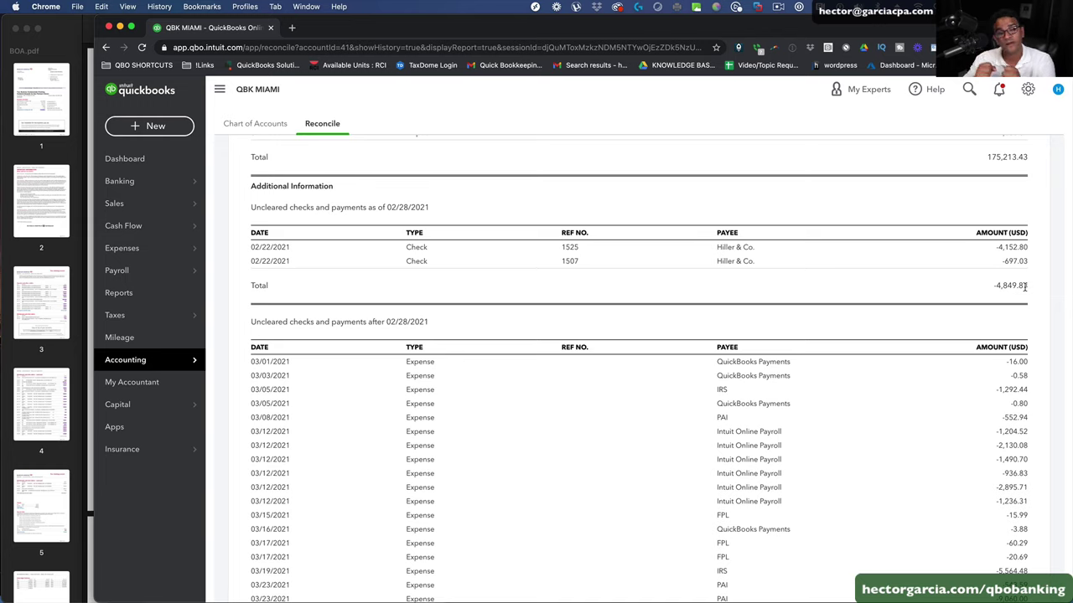
- Leave the reconciliation report and open the company's Dashboard
click(119, 159)
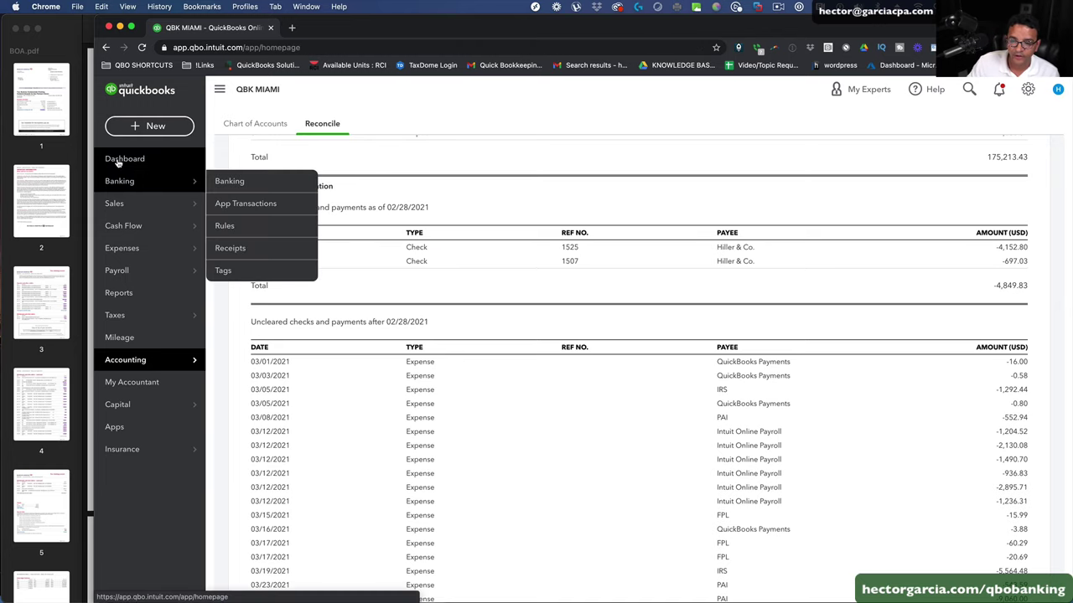